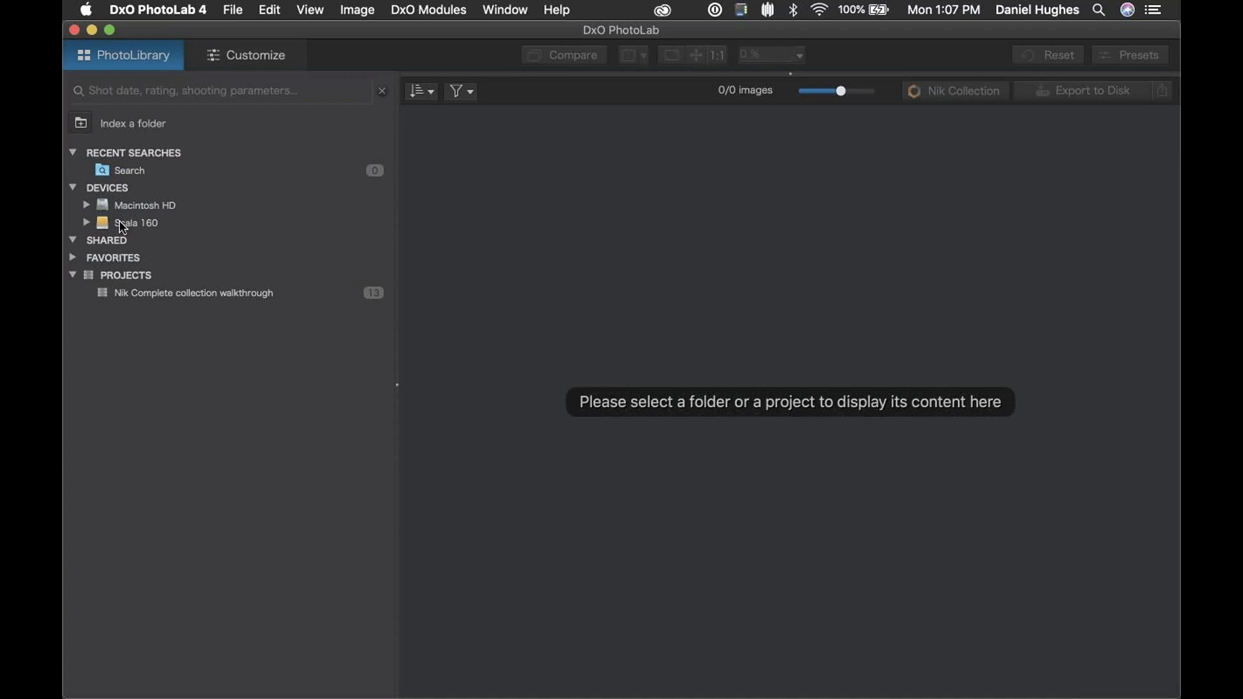
# Step: Open the folder "201018 doorknobbing it" inside "House on the corner" on the Scala 160 drive
pyautogui.click(73, 258)
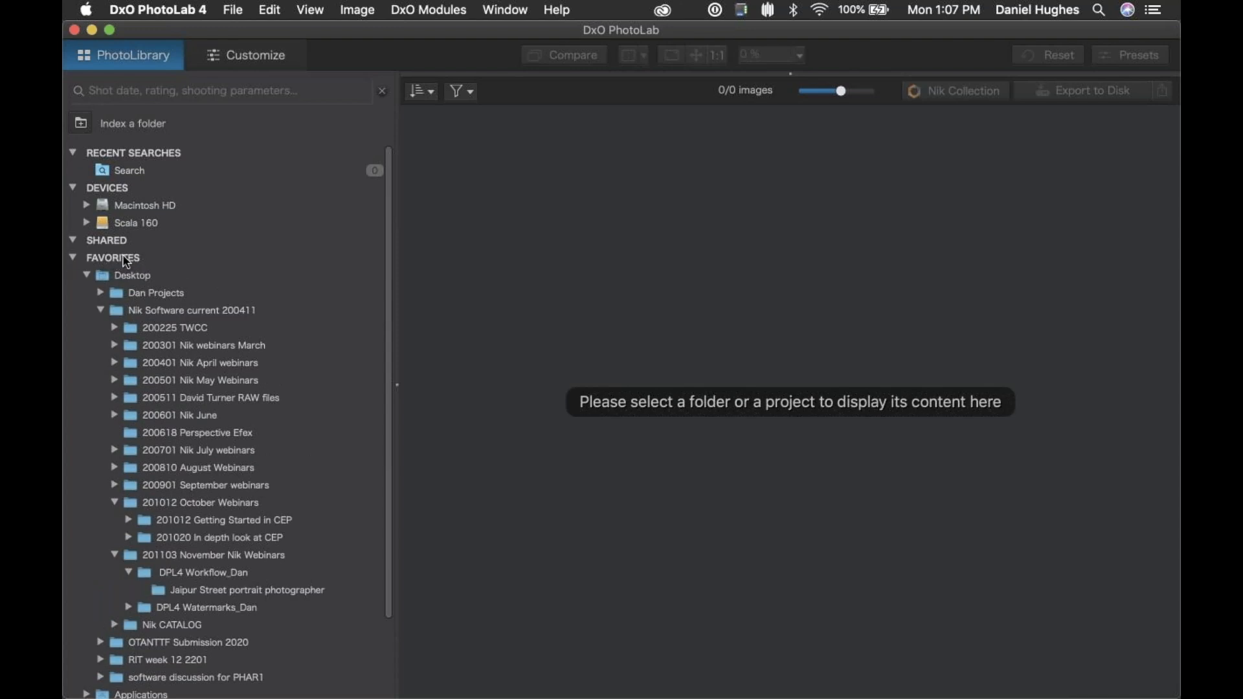
pyautogui.click(74, 258)
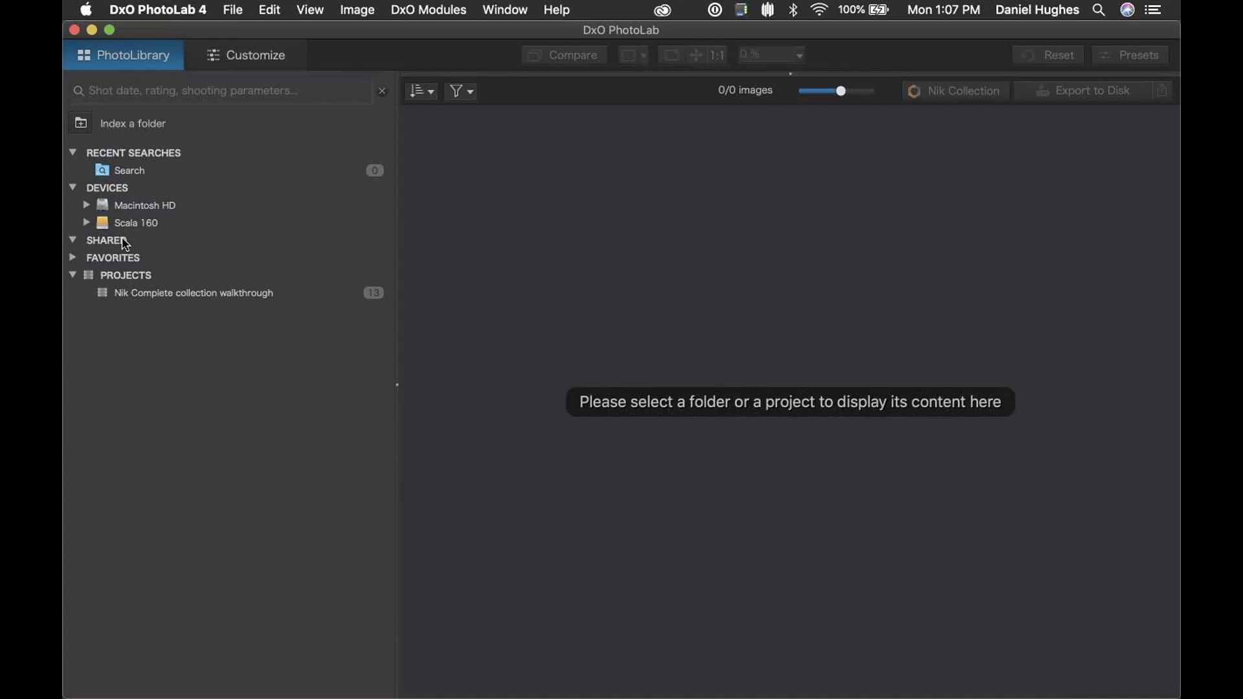
pyautogui.click(86, 223)
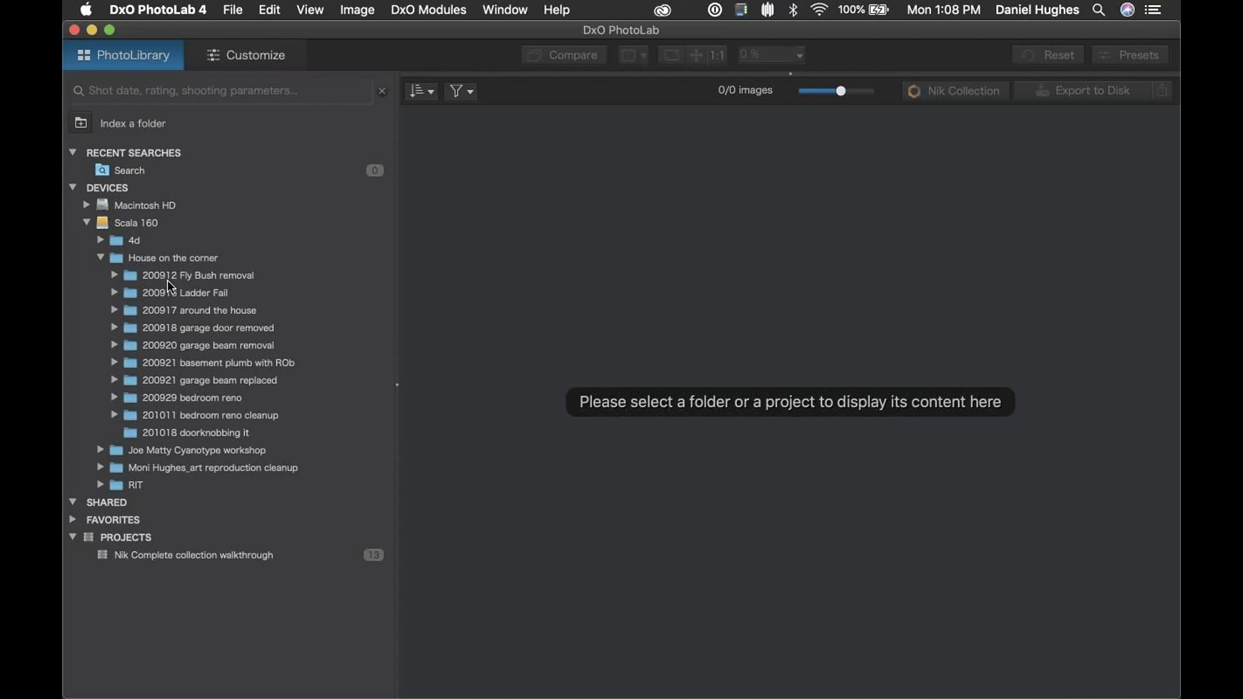
pyautogui.click(136, 432)
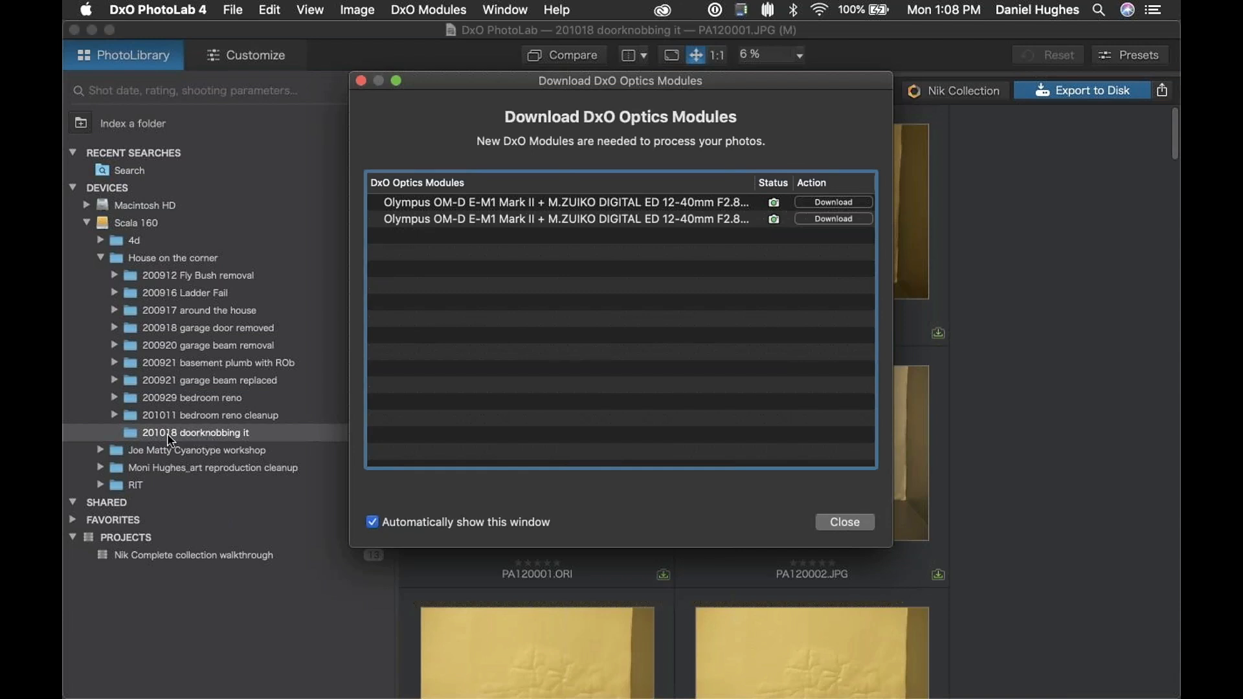
# Step: Download the second listed Olympus OM-D E-M1 Mark II optics module and dismiss the module download window
pyautogui.moveTo(460, 80); pyautogui.dragTo(374, 132)
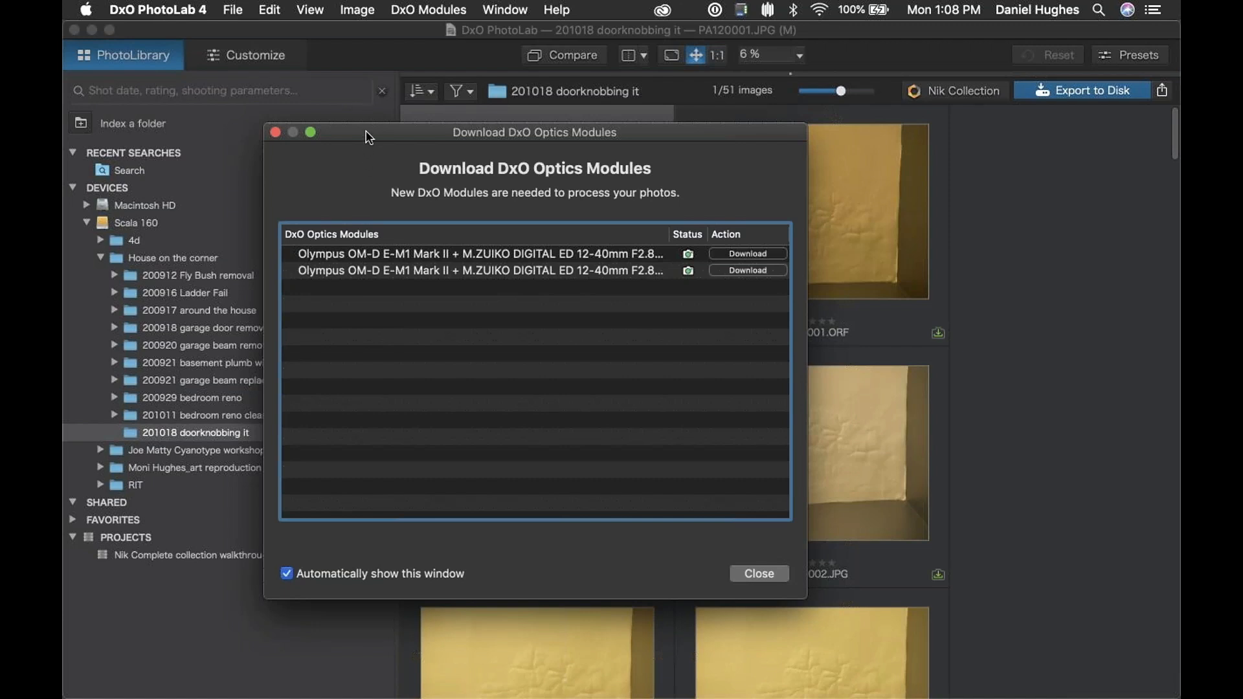
pyautogui.moveTo(368, 135); pyautogui.dragTo(364, 139)
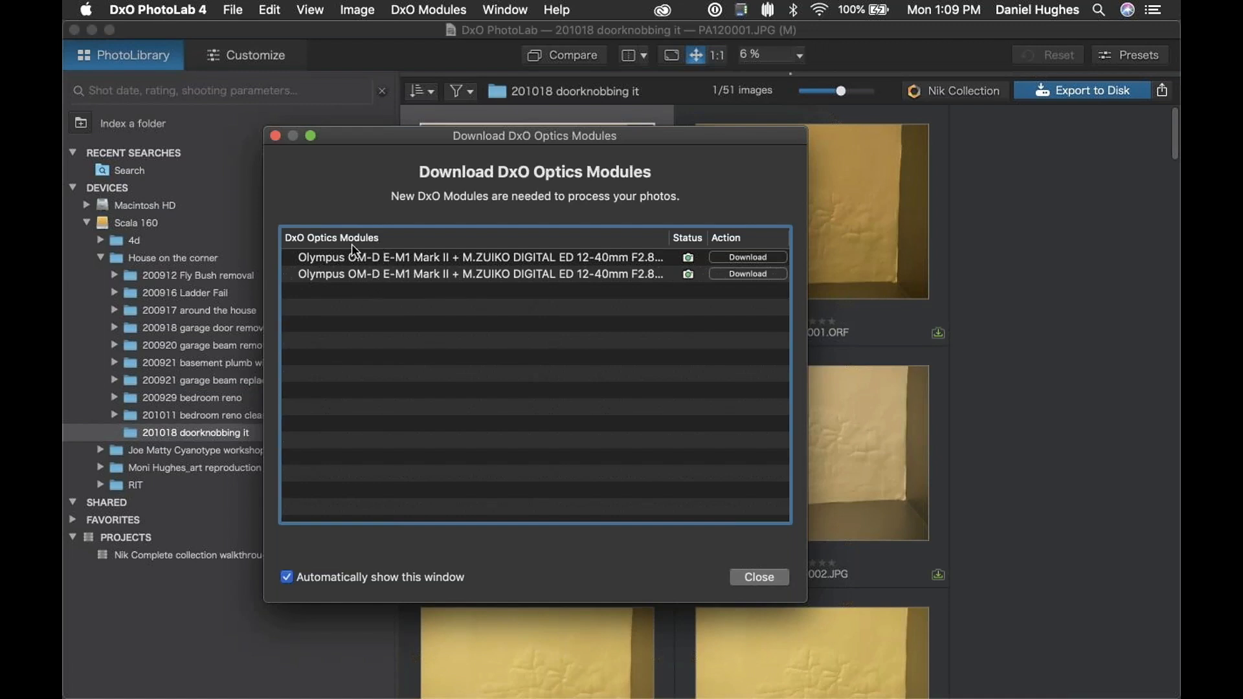
pyautogui.click(751, 275)
pyautogui.click(762, 579)
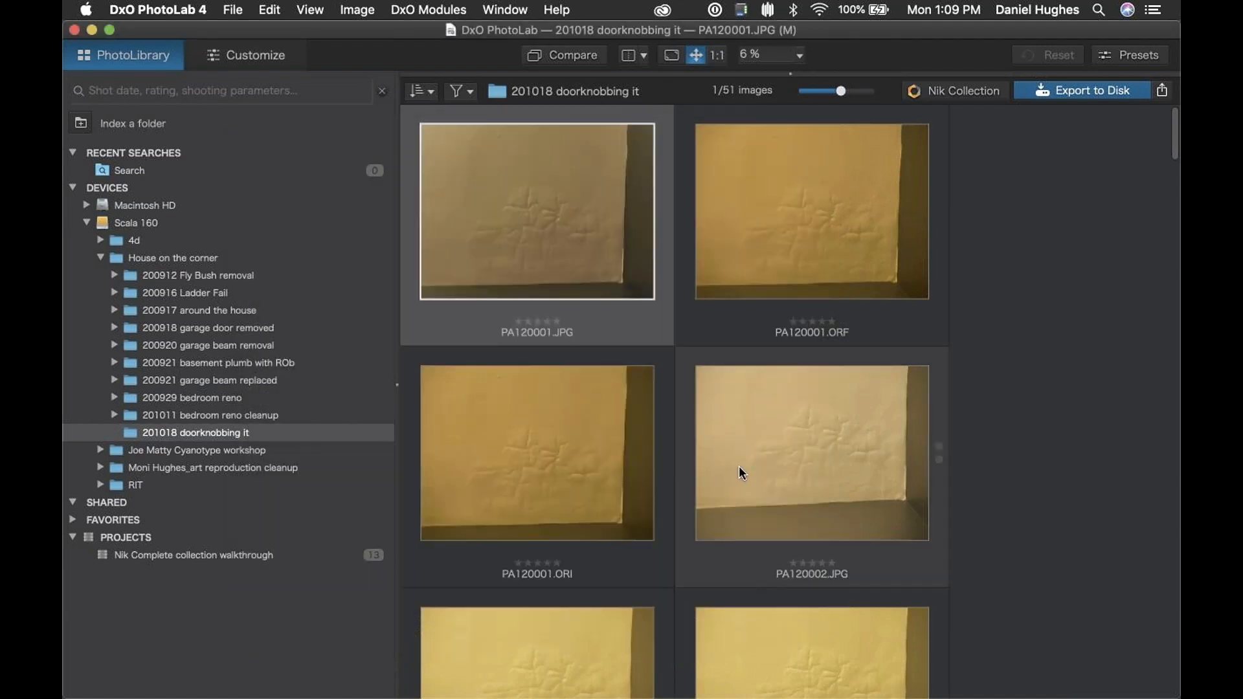
# Step: Look over the first wall photos in the folder and select the raw file PA120001.ORF
pyautogui.scroll(-3, 740, 465)
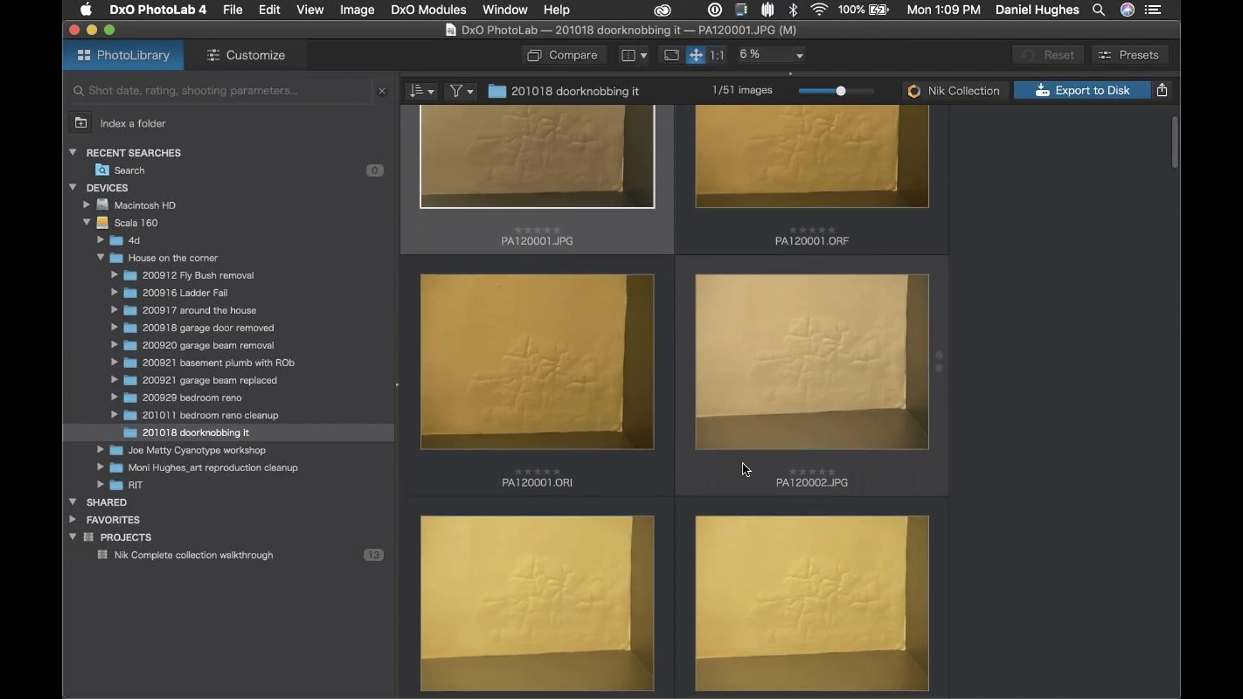
pyautogui.scroll(-4, 746, 469)
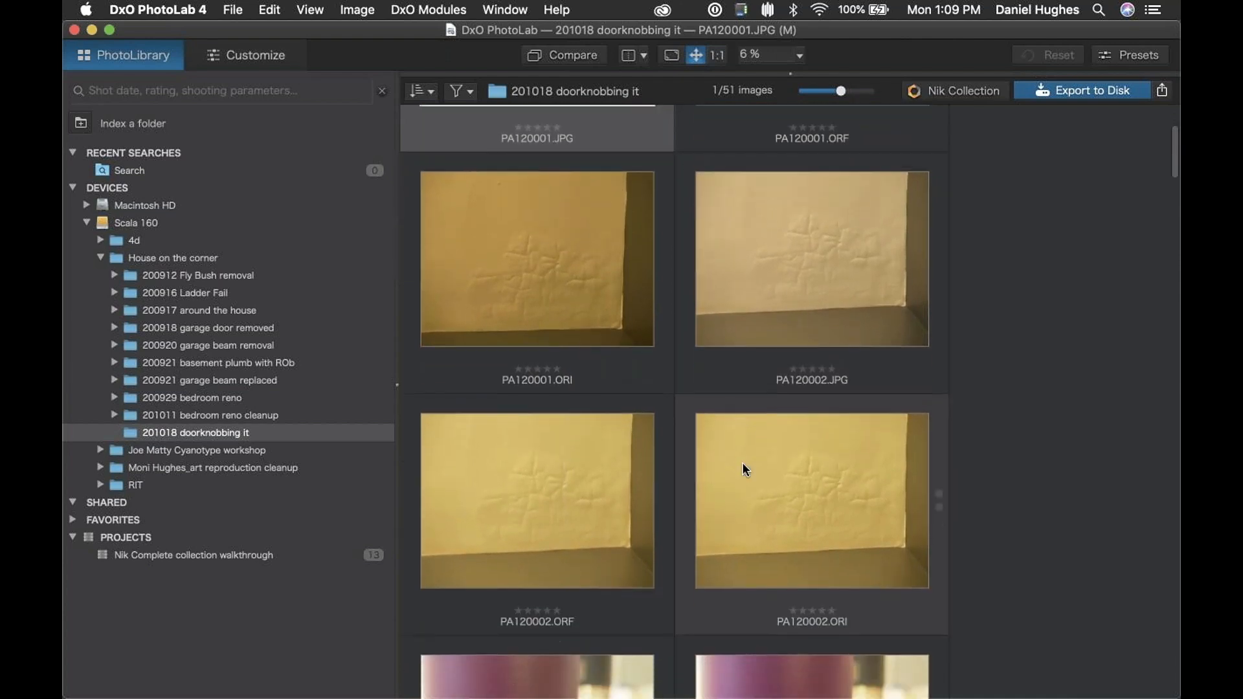
pyautogui.scroll(6, 742, 462)
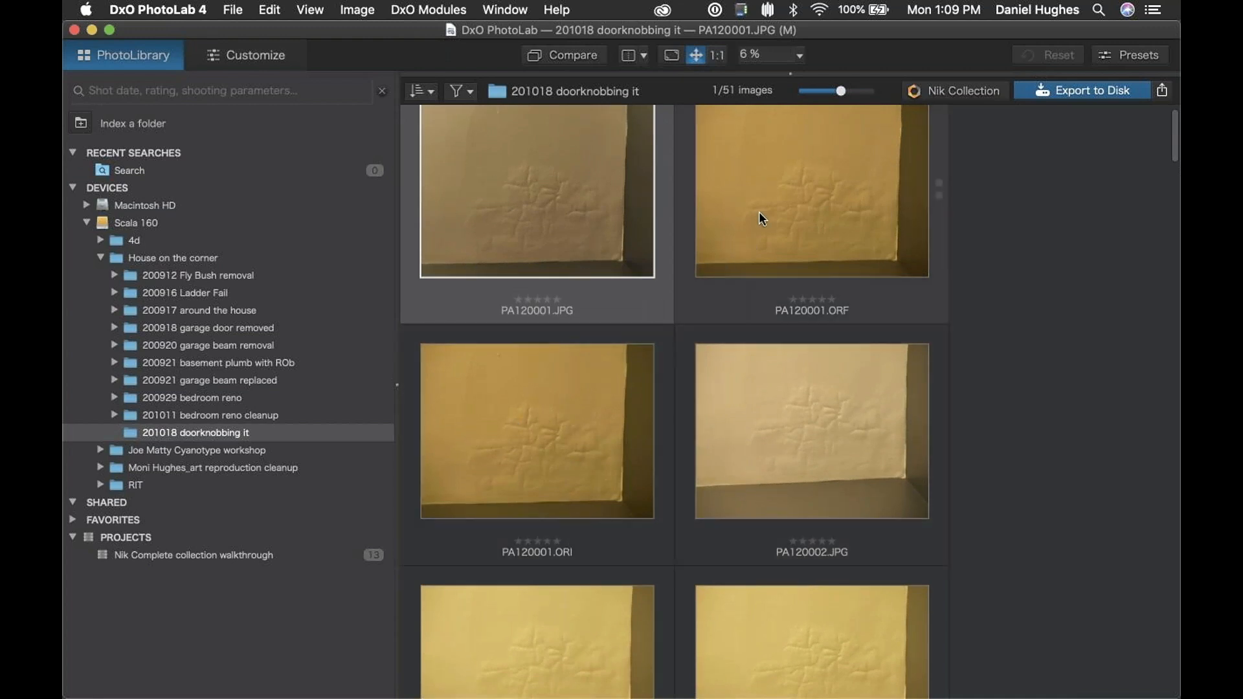
pyautogui.click(795, 208)
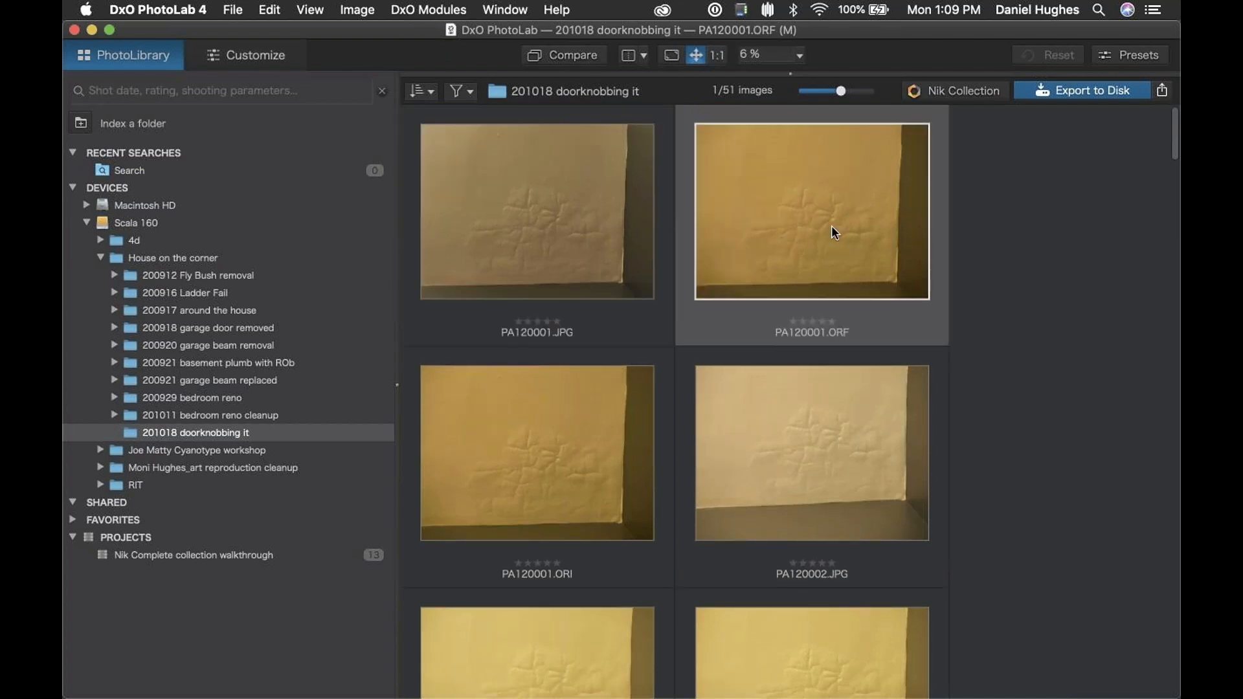
# Step: Reduce the thumbnail size in the library so that three images fit in each row
pyautogui.scroll(-1, 809, 421)
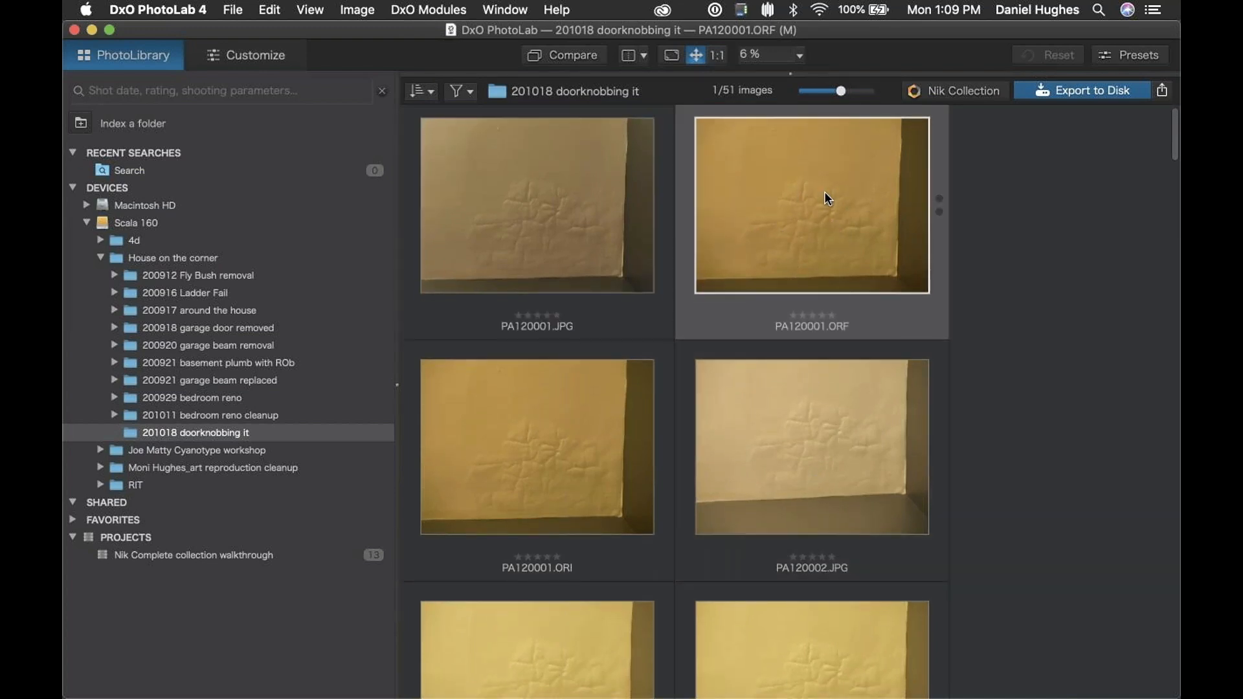
pyautogui.scroll(-10, 803, 363)
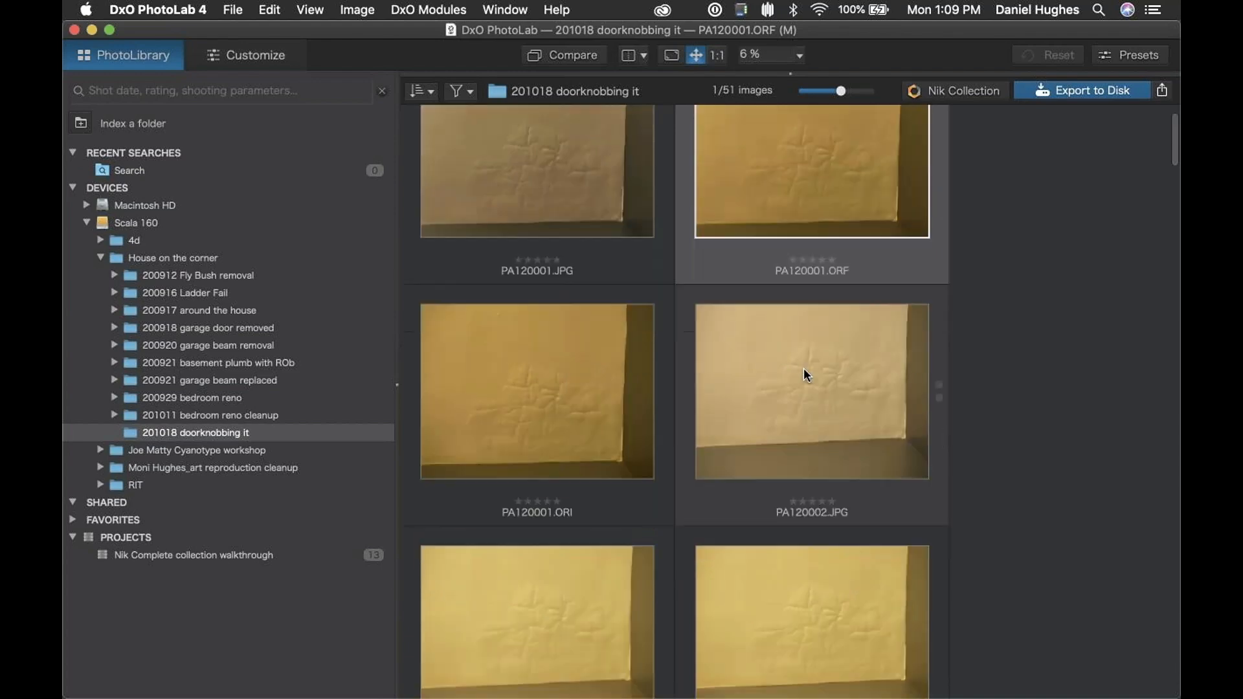
pyautogui.scroll(-2, 803, 374)
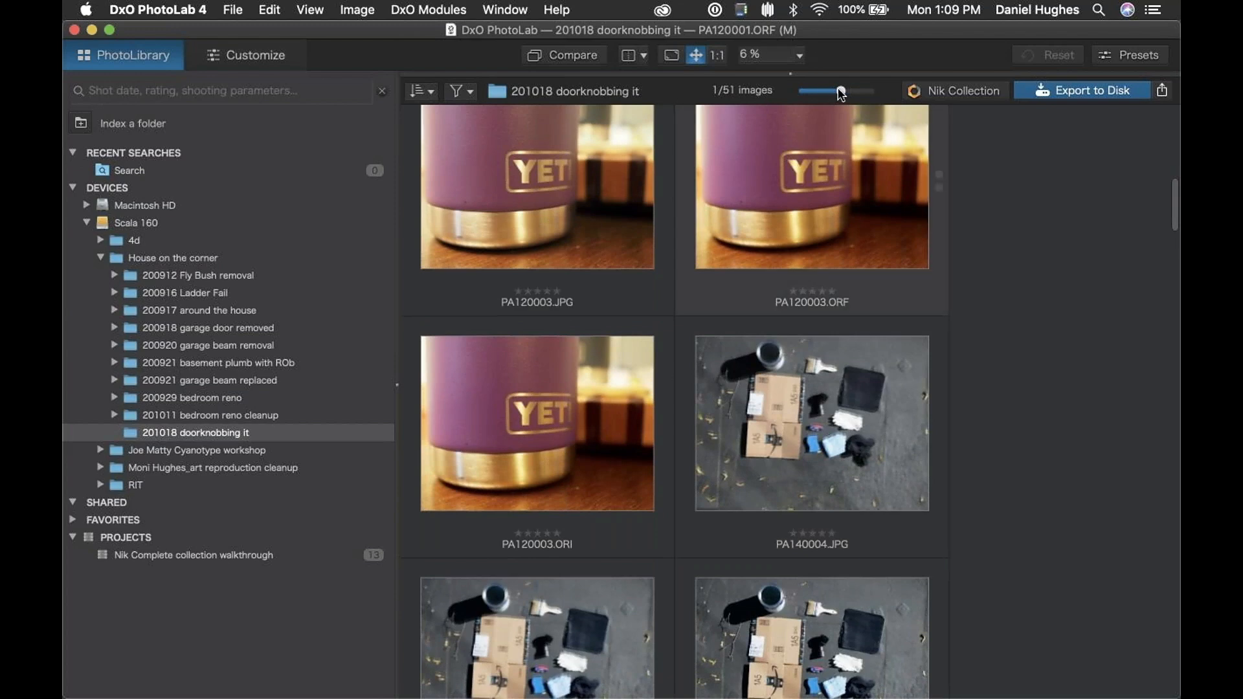
pyautogui.moveTo(840, 94); pyautogui.dragTo(821, 91)
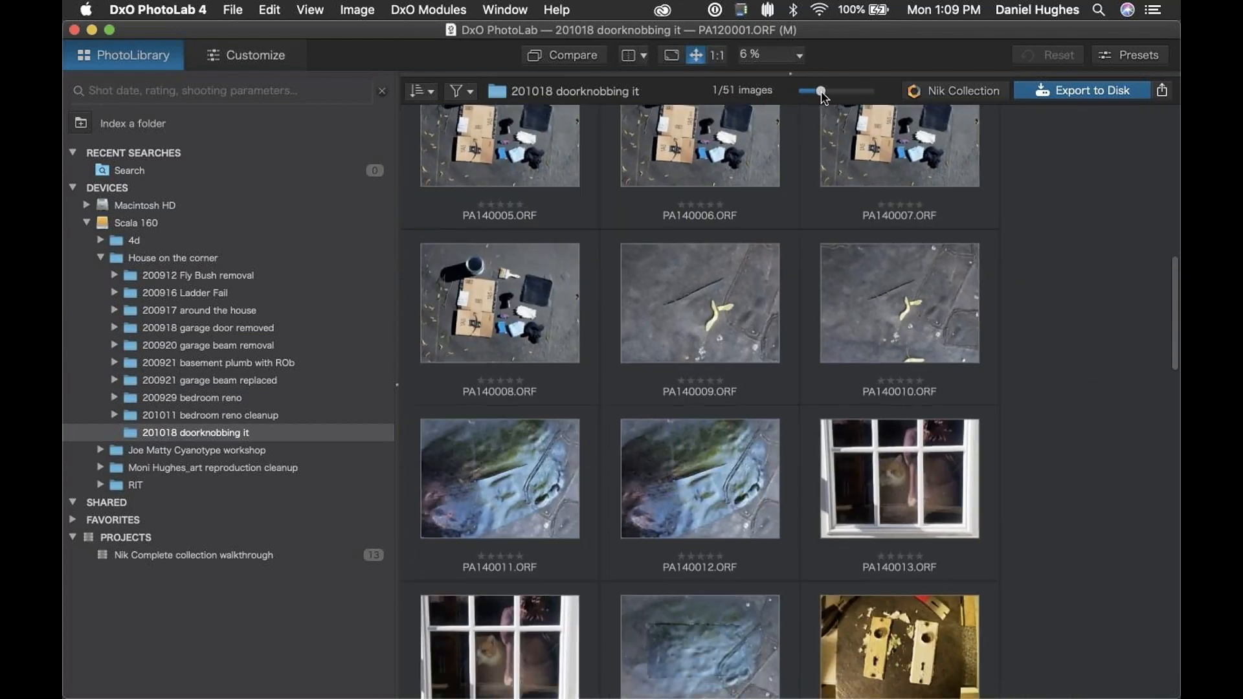
# Step: Find the one-star door plate photo PA160020.ORF among the folder's images and open it in Customize
pyautogui.scroll(-5, 688, 485)
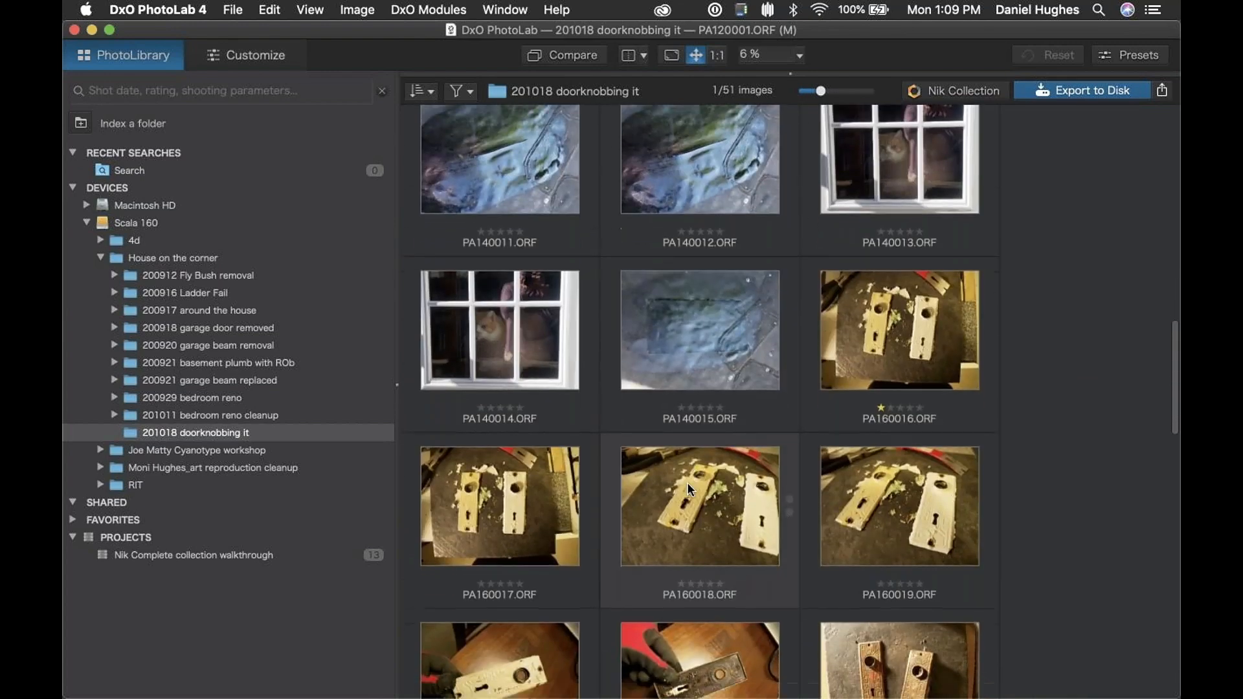
pyautogui.scroll(-3, 684, 482)
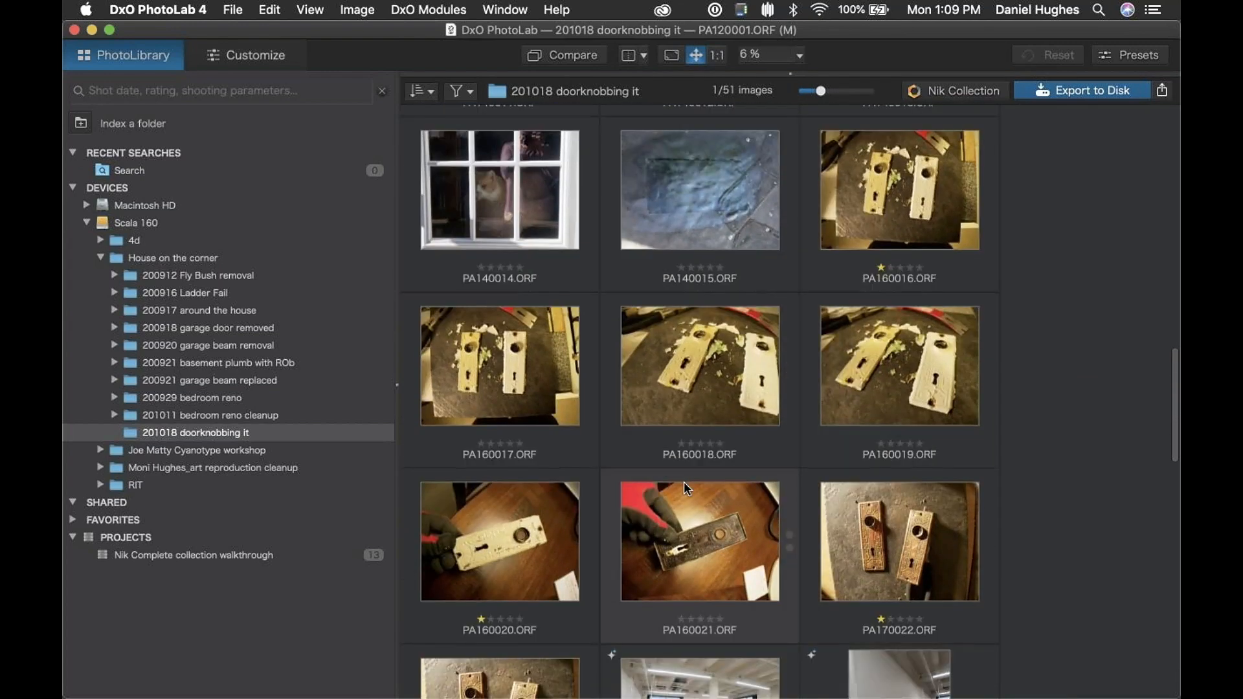
pyautogui.scroll(-2, 684, 487)
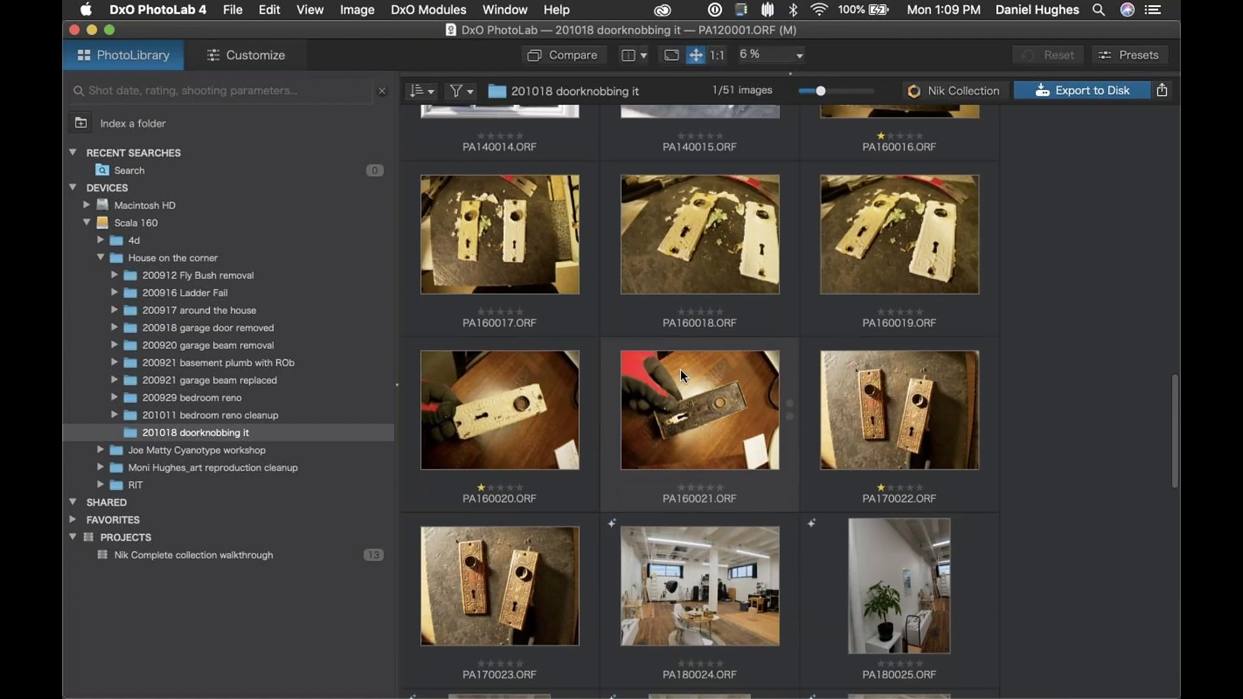
pyautogui.scroll(-1, 677, 362)
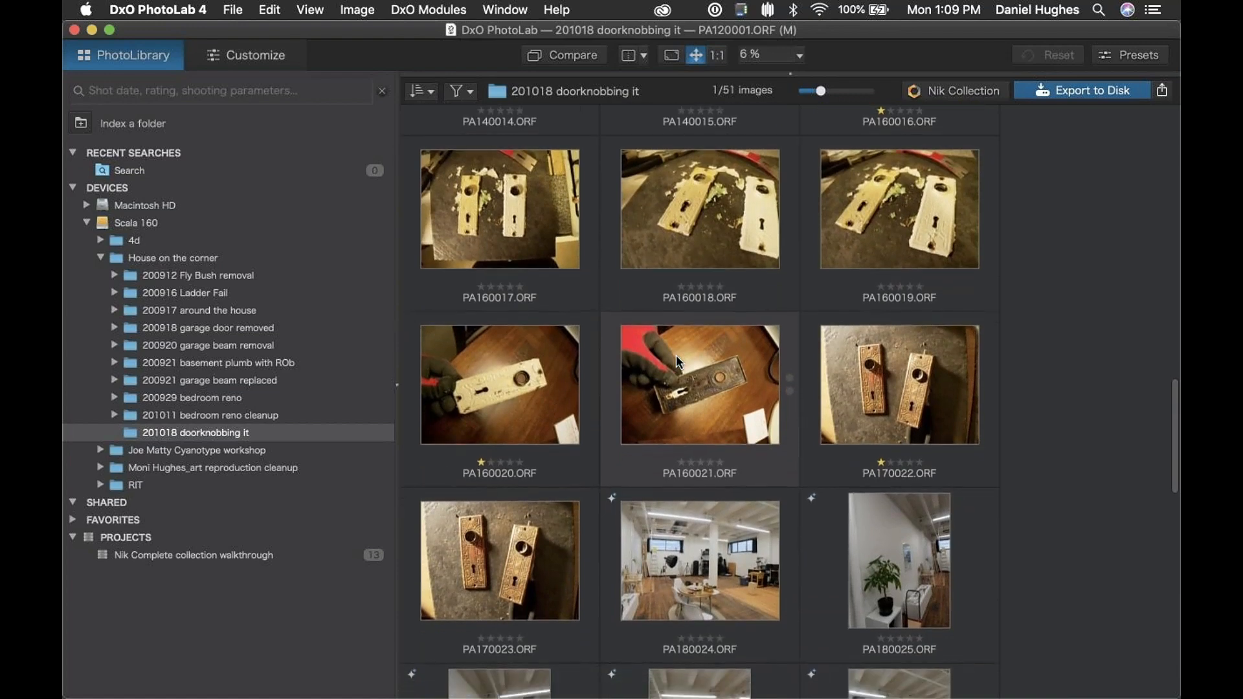
pyautogui.scroll(2, 676, 354)
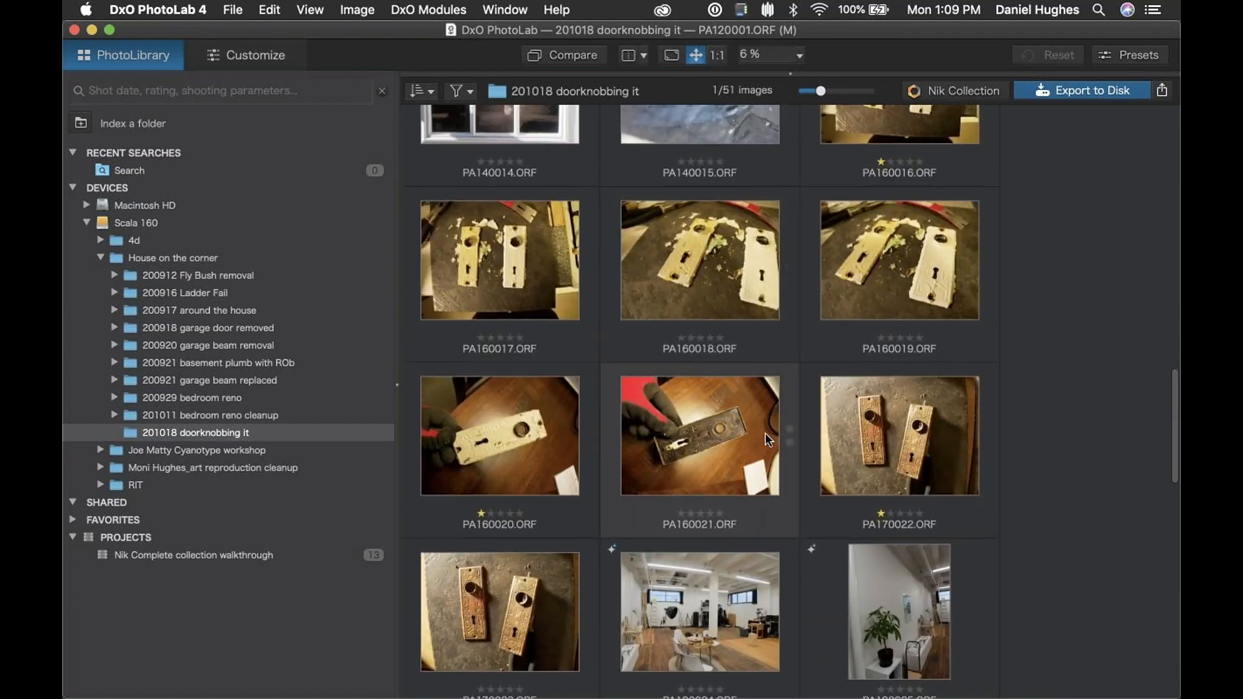
pyautogui.doubleClick(514, 437)
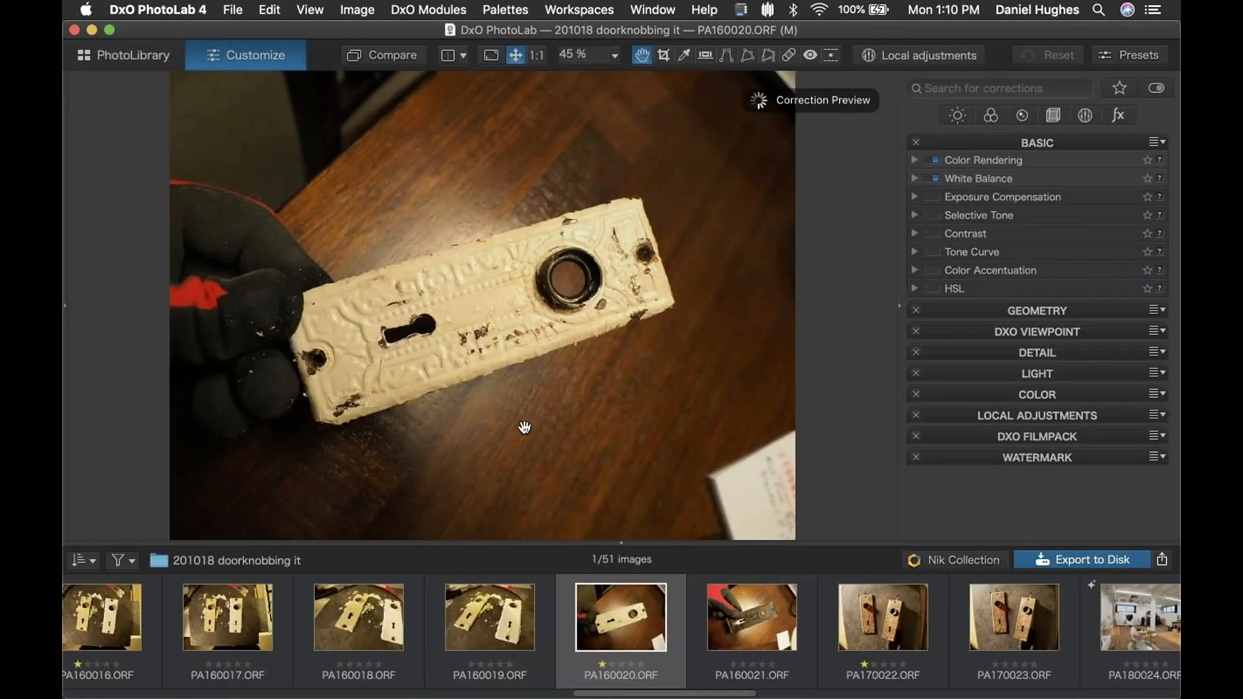
# Step: View the door plate photo PA170023.ORF and the studio interior photo PA180024.ORF at large size
pyautogui.click(1000, 620)
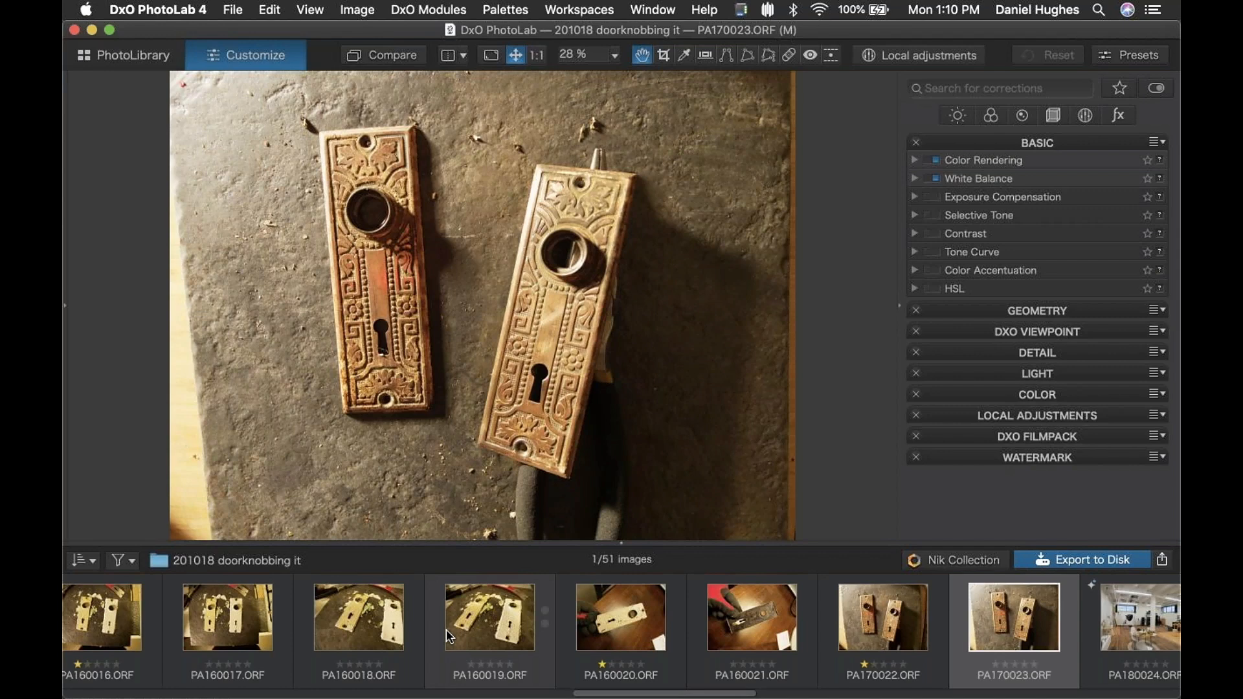
pyautogui.moveTo(450, 637)
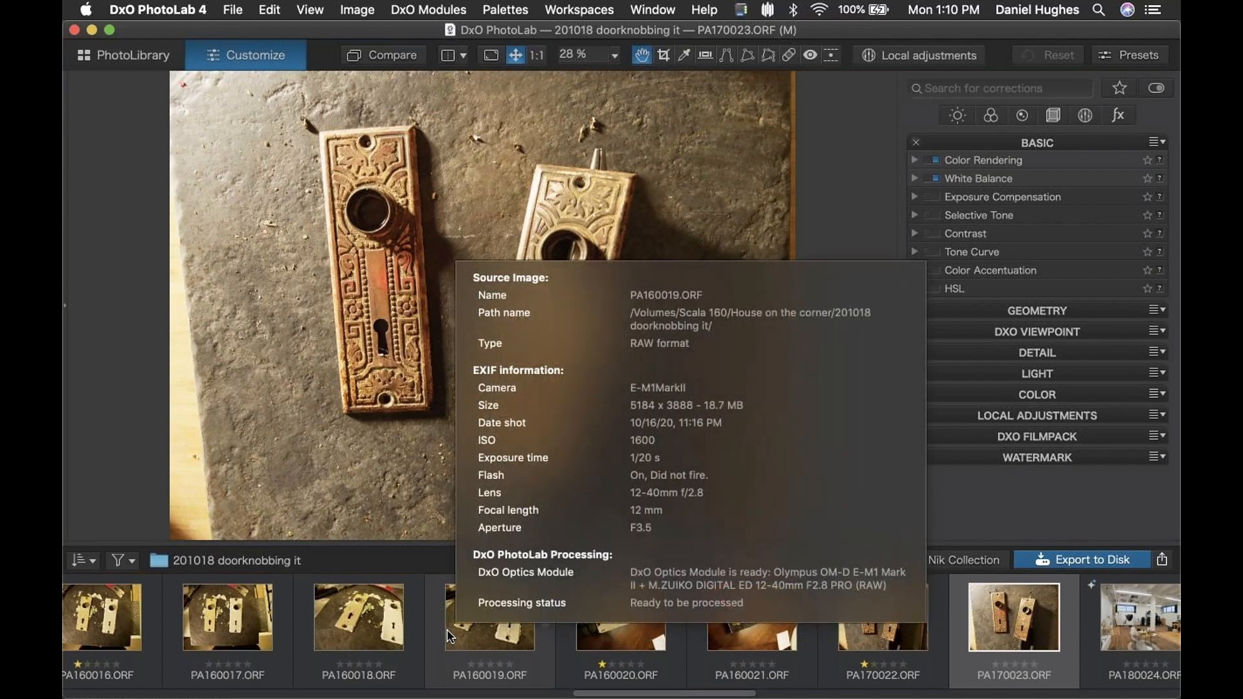
pyautogui.moveTo(690, 696); pyautogui.dragTo(840, 696)
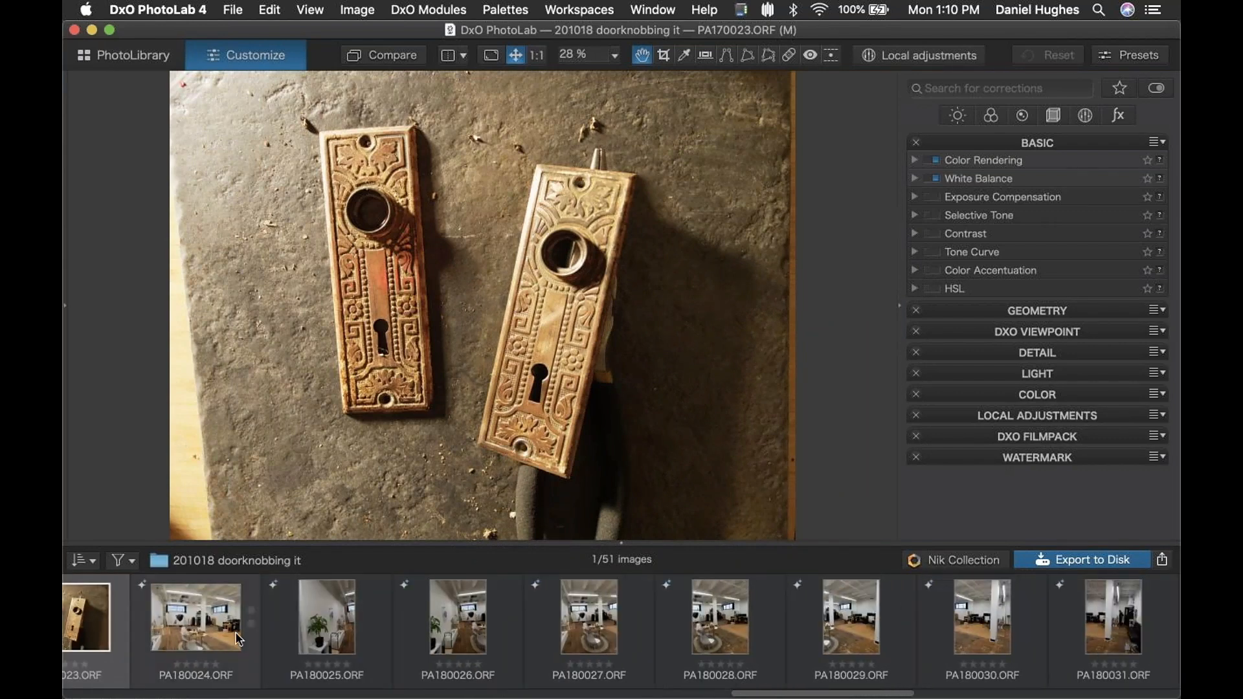
pyautogui.click(221, 633)
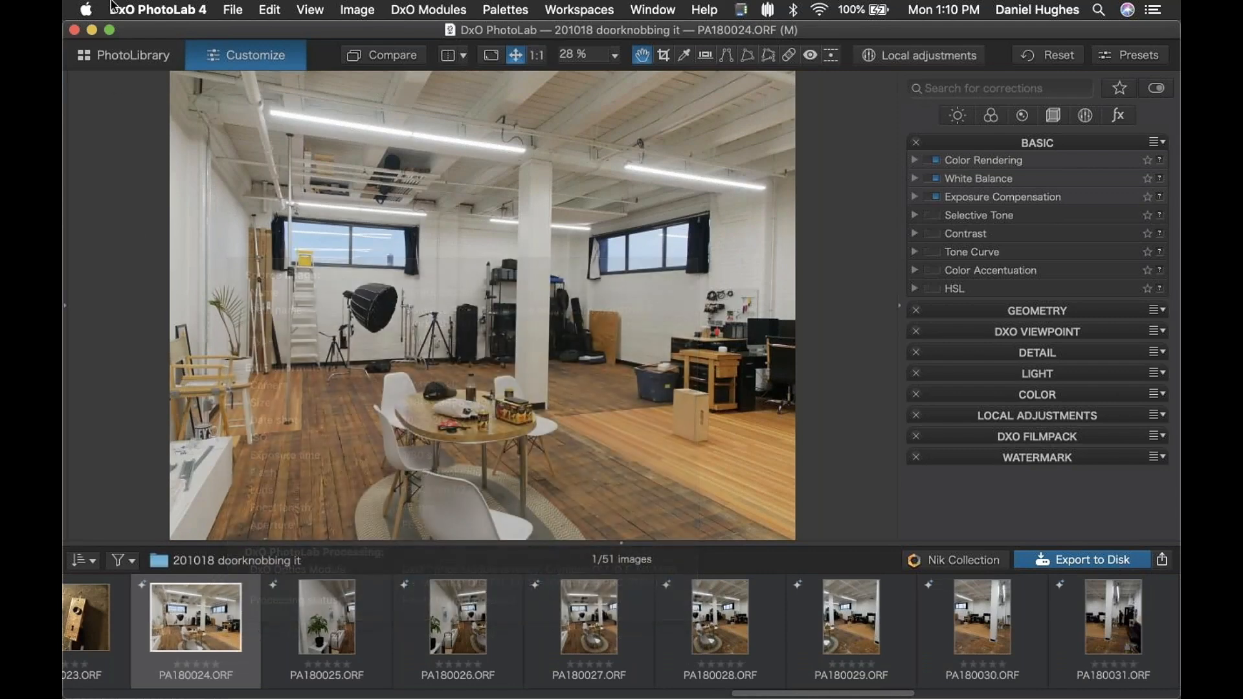
# Step: Return to the photo library and examine the studio interior shots from PA180024.ORF to PA180036.ORF
pyautogui.click(121, 56)
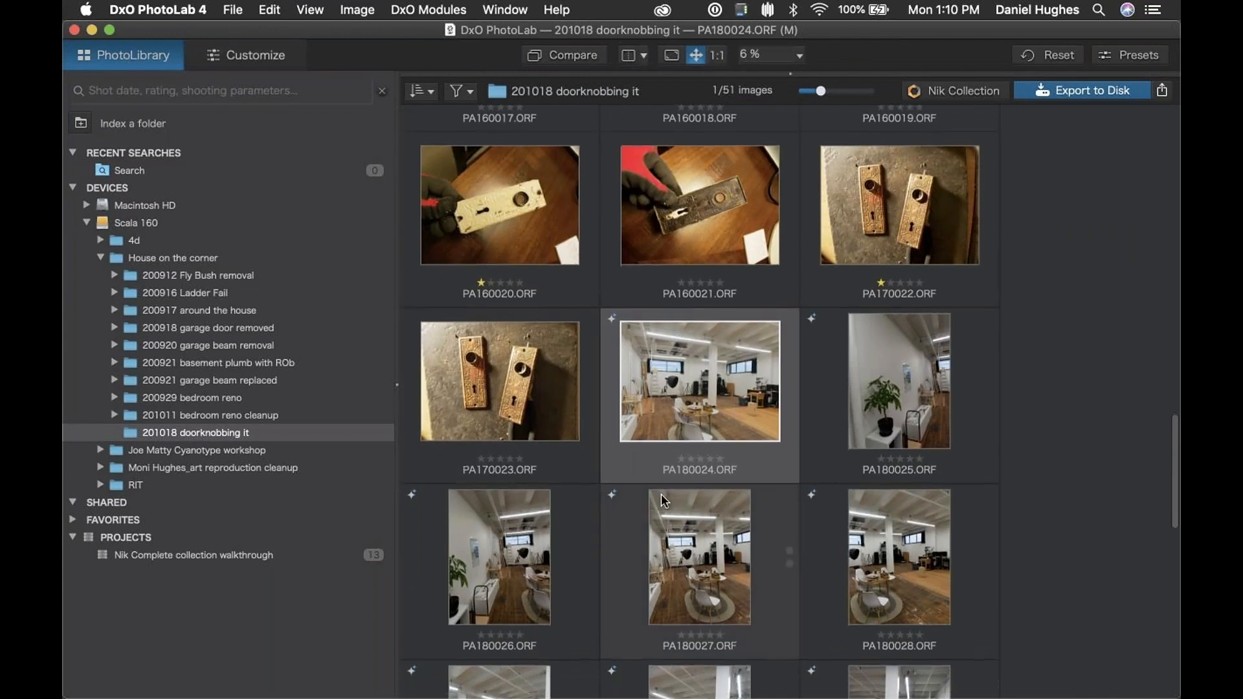
pyautogui.scroll(-1, 661, 495)
pyautogui.scroll(-5, 662, 494)
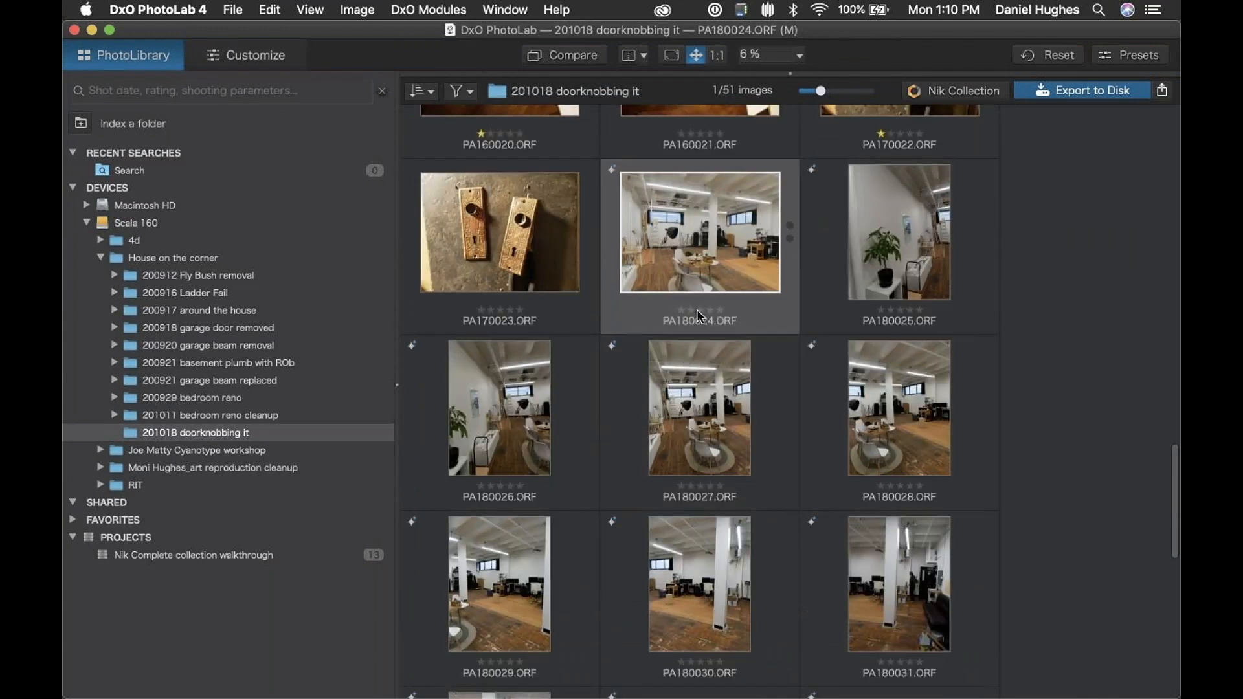
pyautogui.scroll(-6, 698, 318)
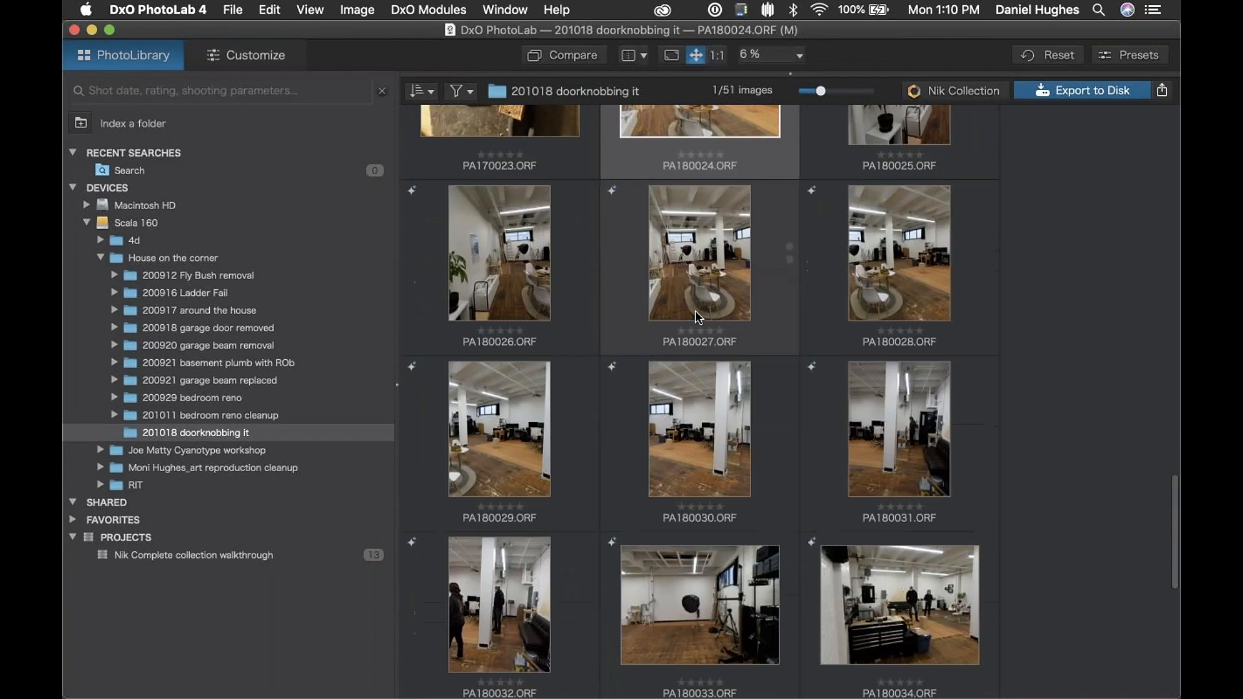
pyautogui.scroll(-5, 696, 311)
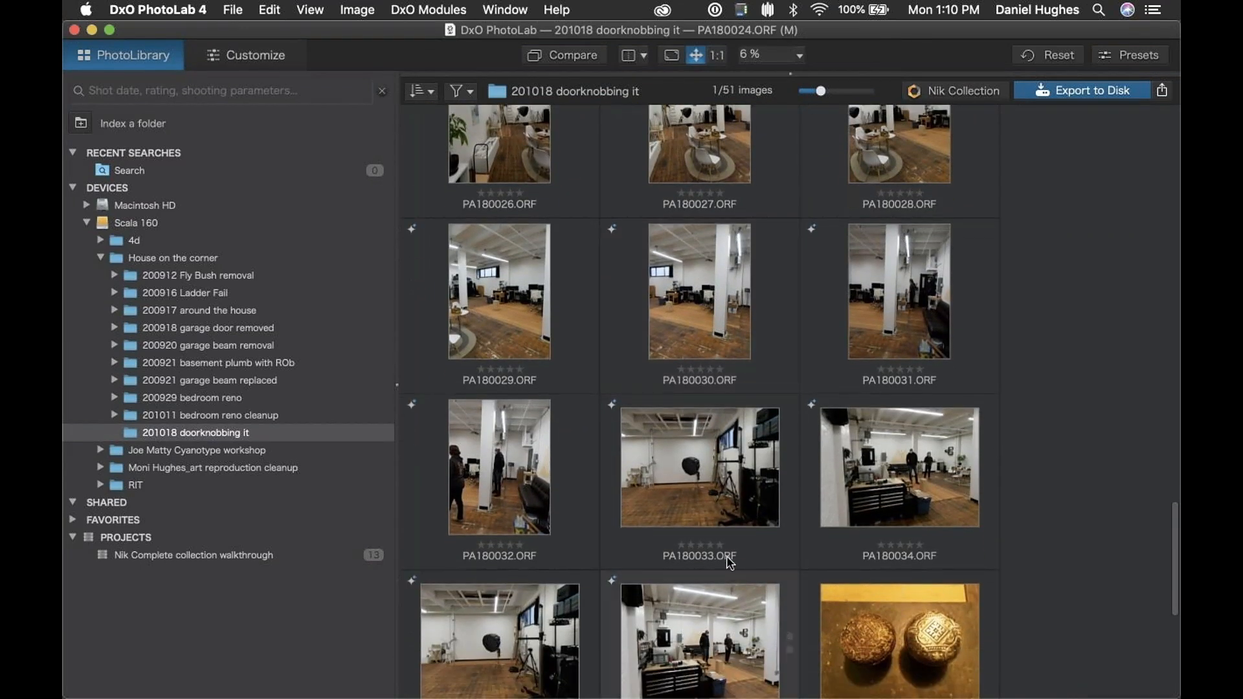
pyautogui.scroll(-1, 727, 562)
pyautogui.scroll(13, 726, 555)
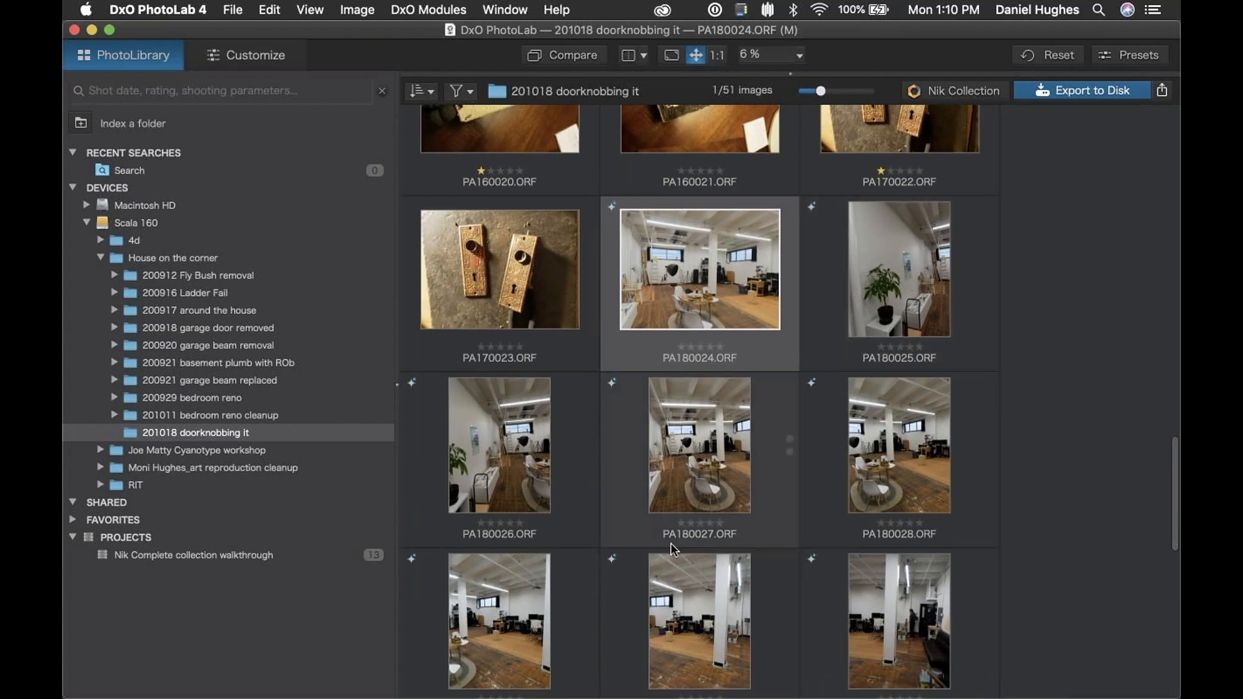
pyautogui.scroll(-15, 671, 543)
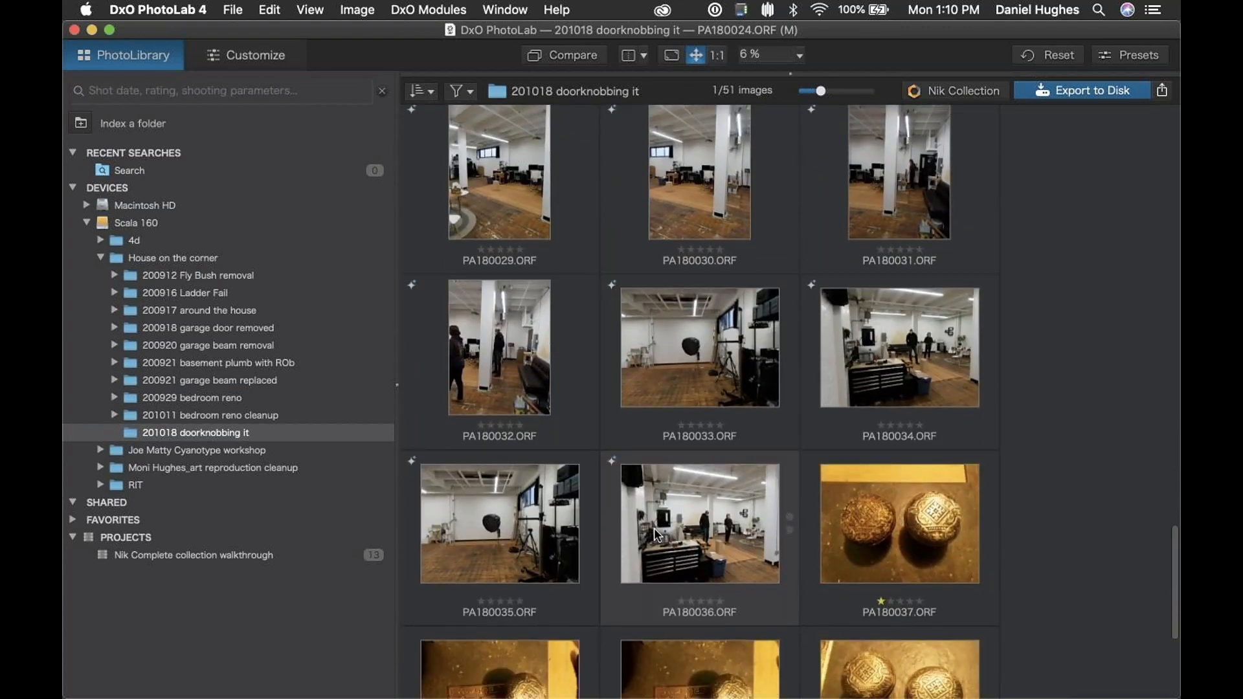
pyautogui.scroll(6, 749, 219)
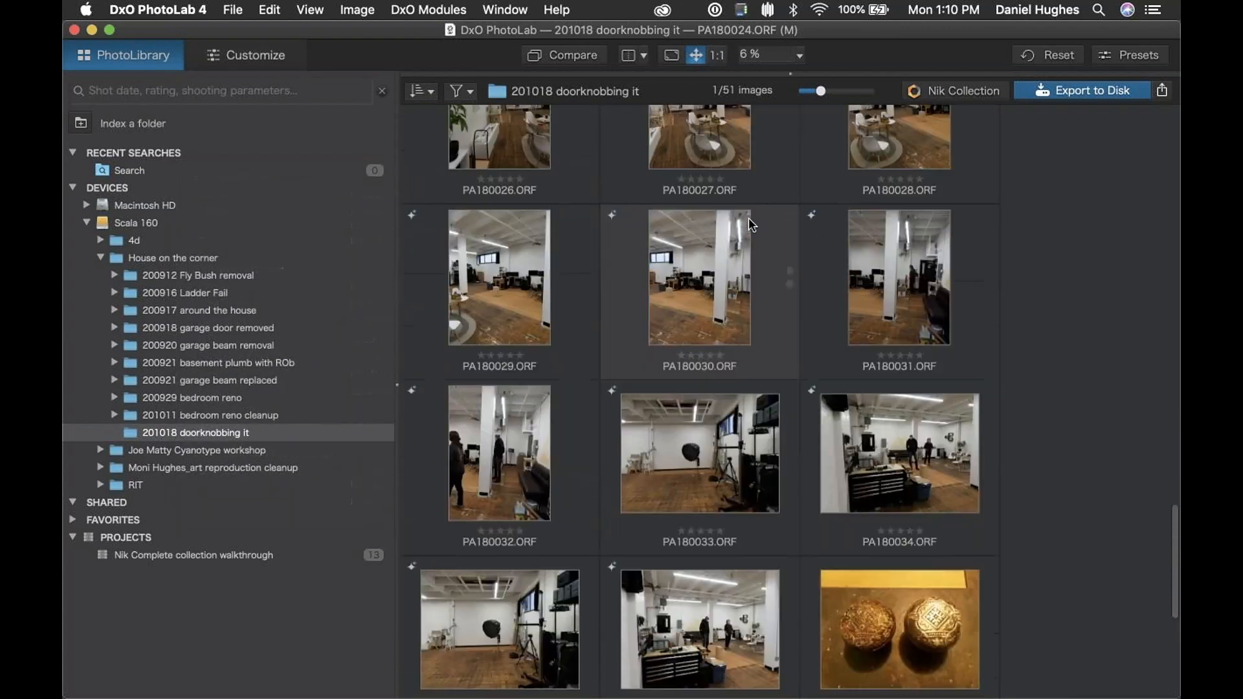
pyautogui.scroll(6, 748, 218)
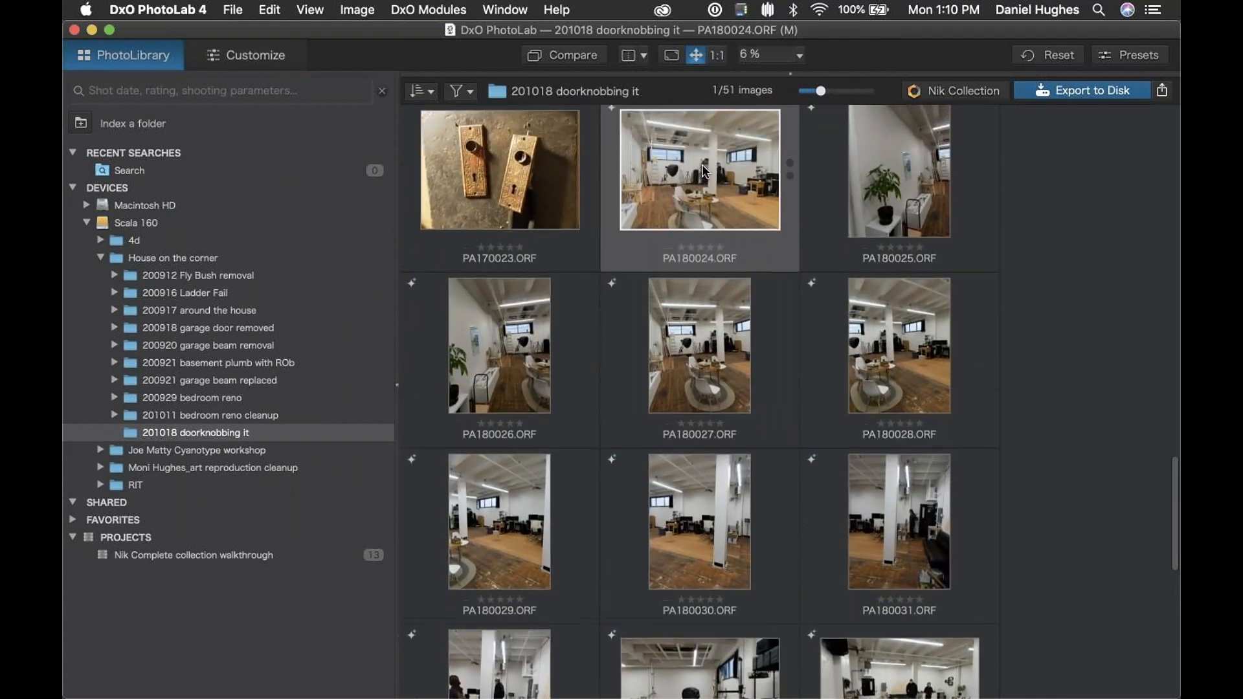
pyautogui.scroll(-3, 678, 249)
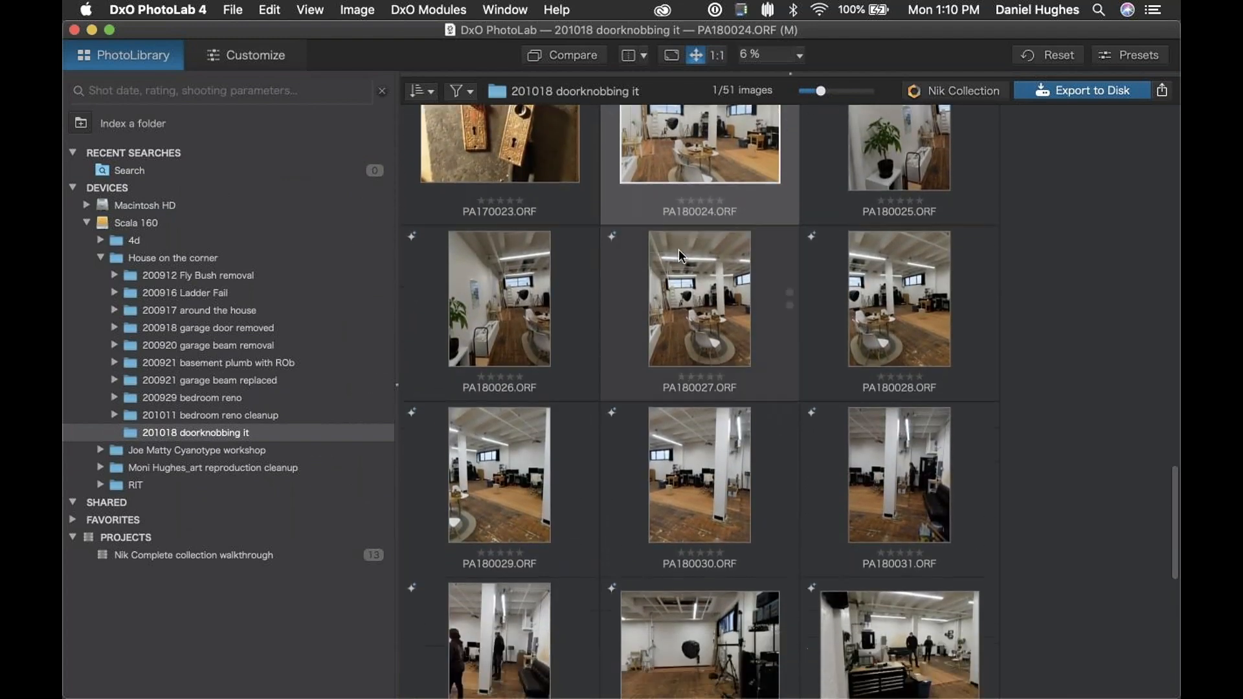
pyautogui.scroll(-5, 678, 252)
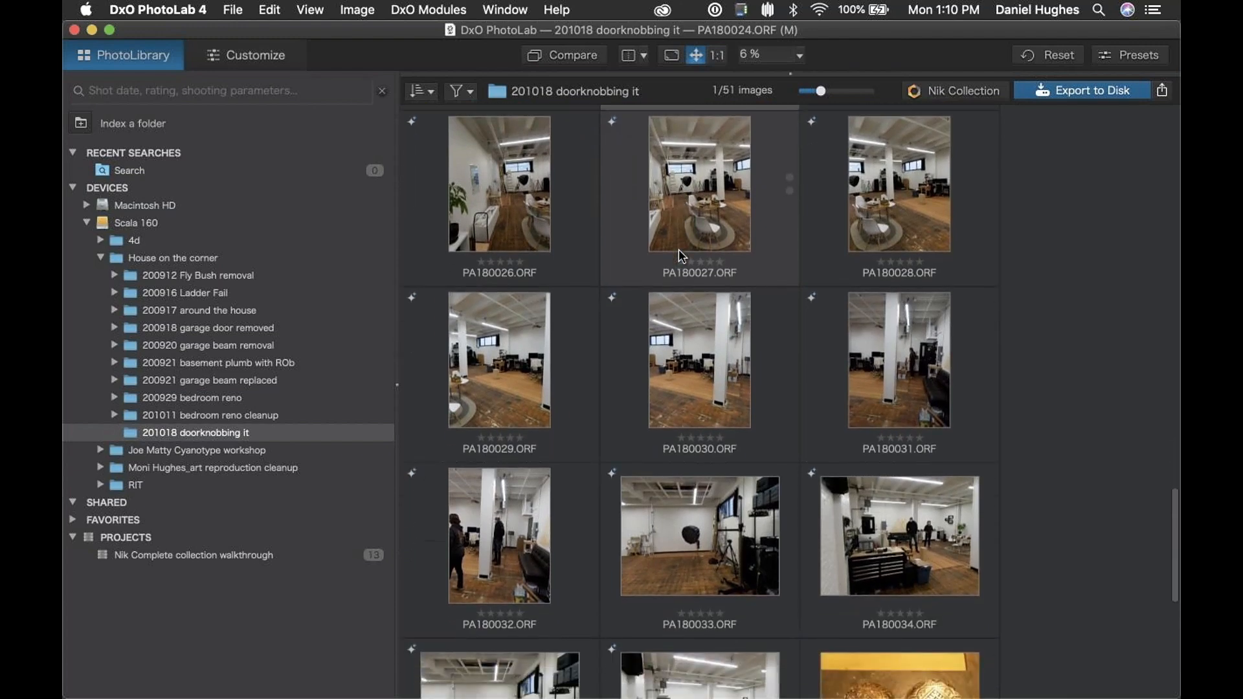
# Step: Extend the selection from PA180024.ORF to include all studio interior images through PA180036.ORF
pyautogui.scroll(-2, 681, 256)
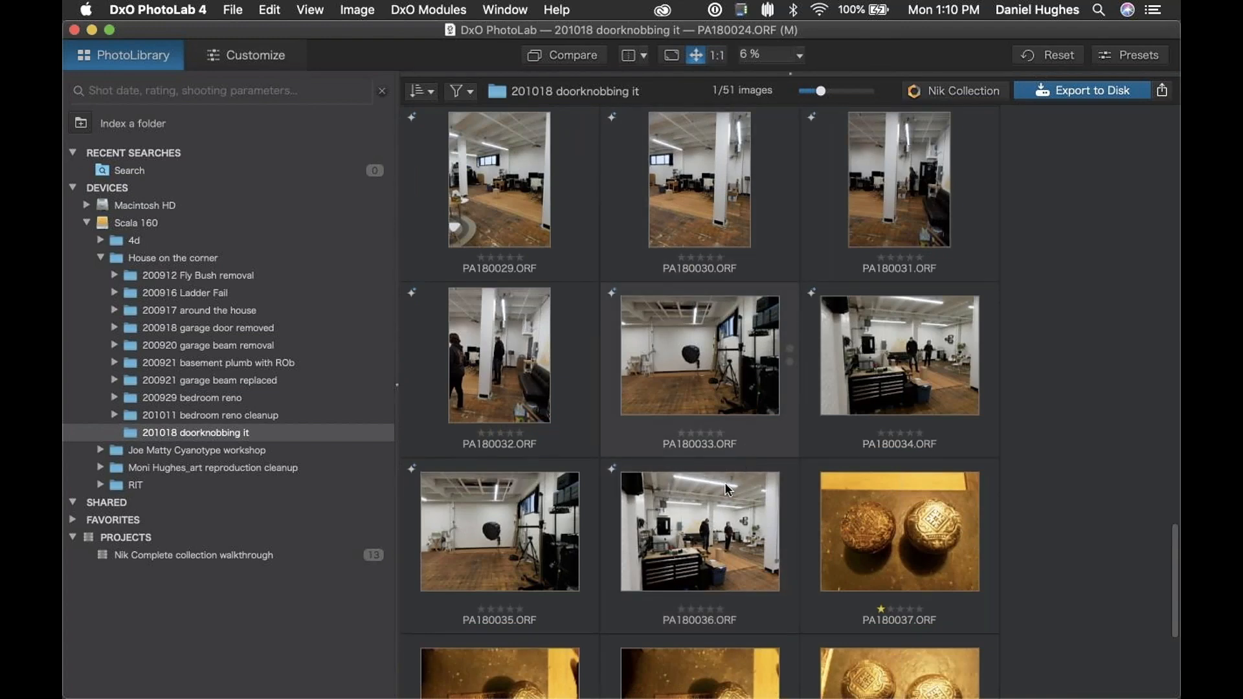
pyautogui.scroll(9, 691, 412)
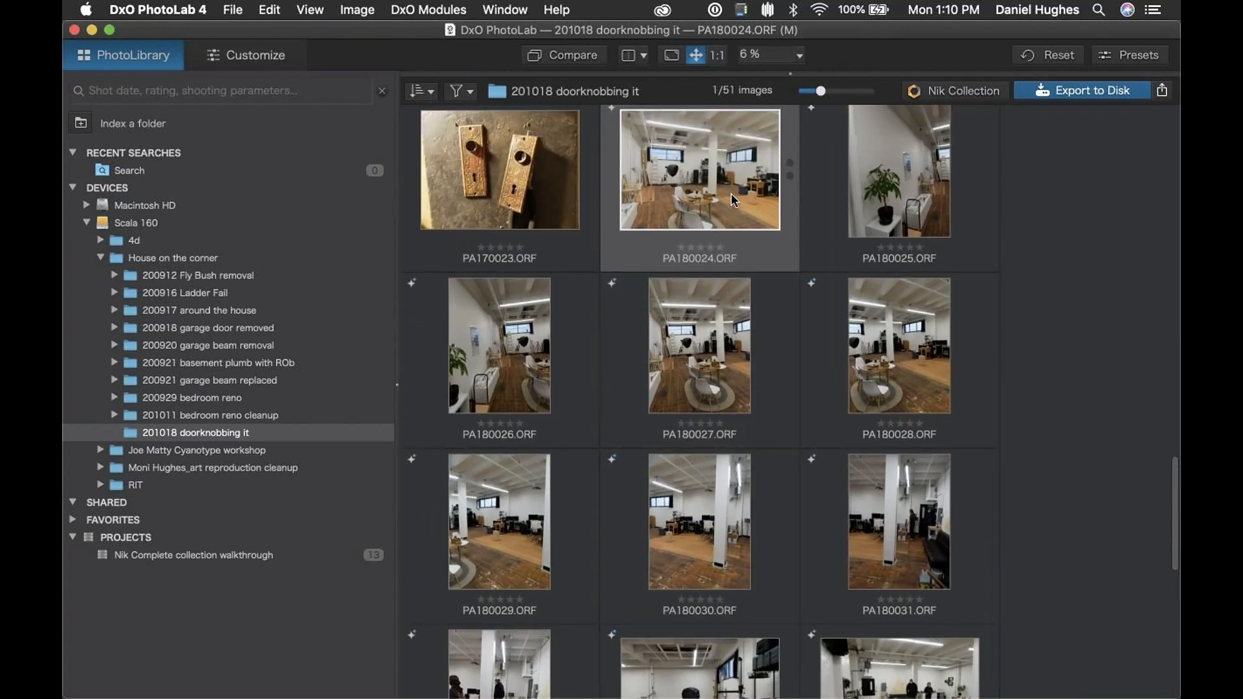
pyautogui.scroll(-6, 619, 447)
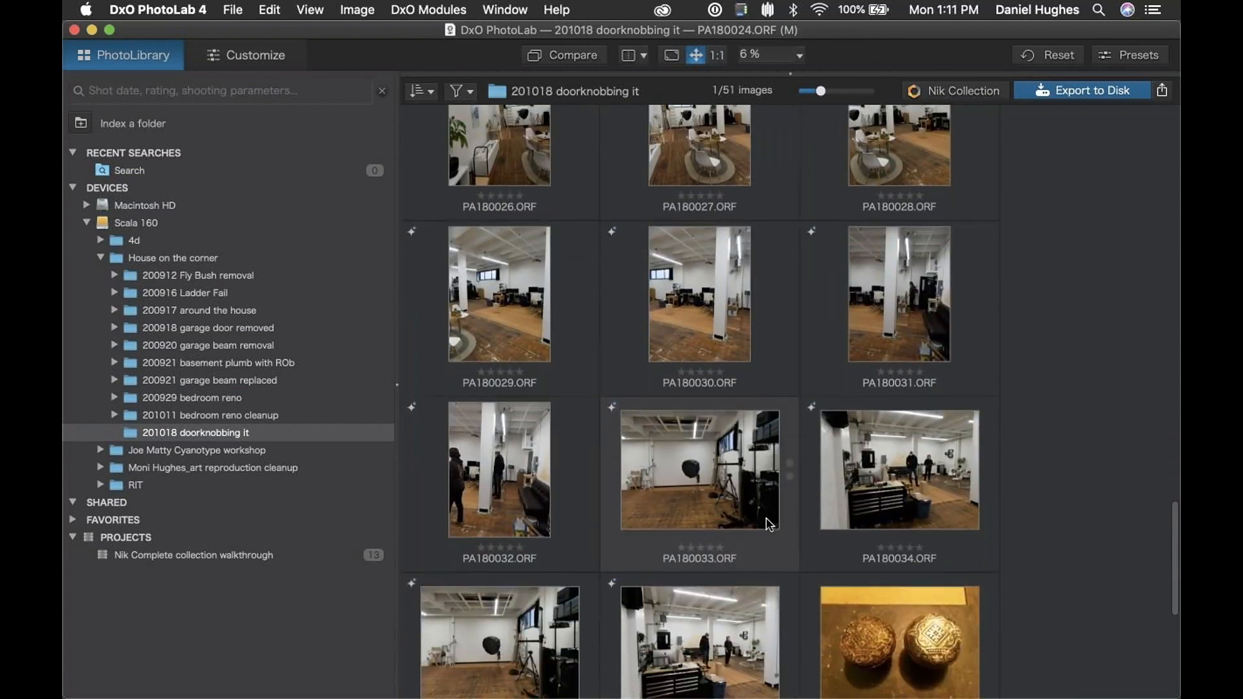
pyautogui.scroll(-3, 777, 522)
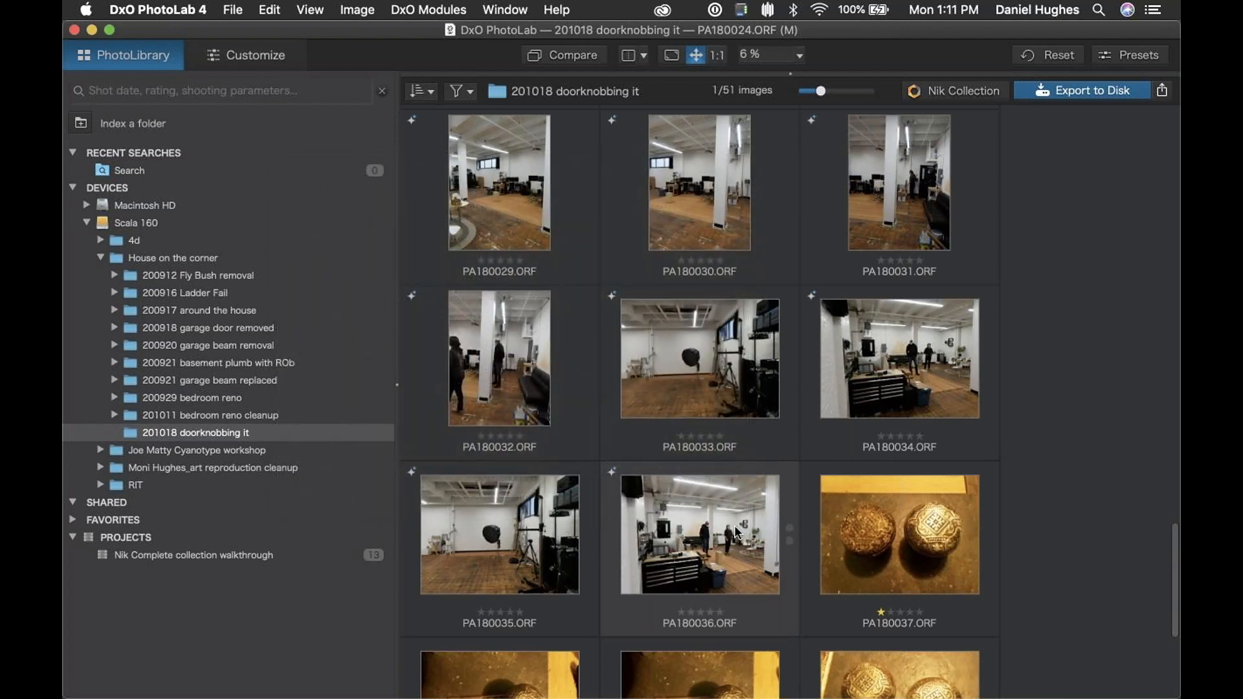
pyautogui.scroll(5, 735, 532)
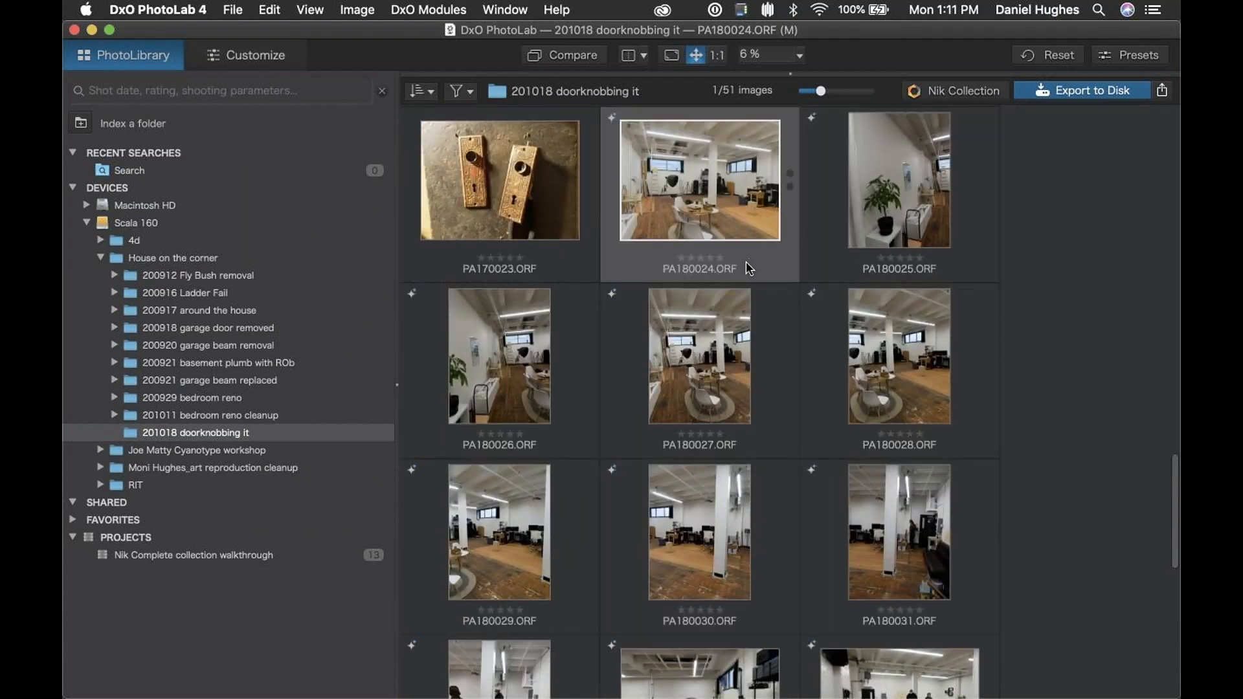
pyautogui.scroll(-5, 737, 257)
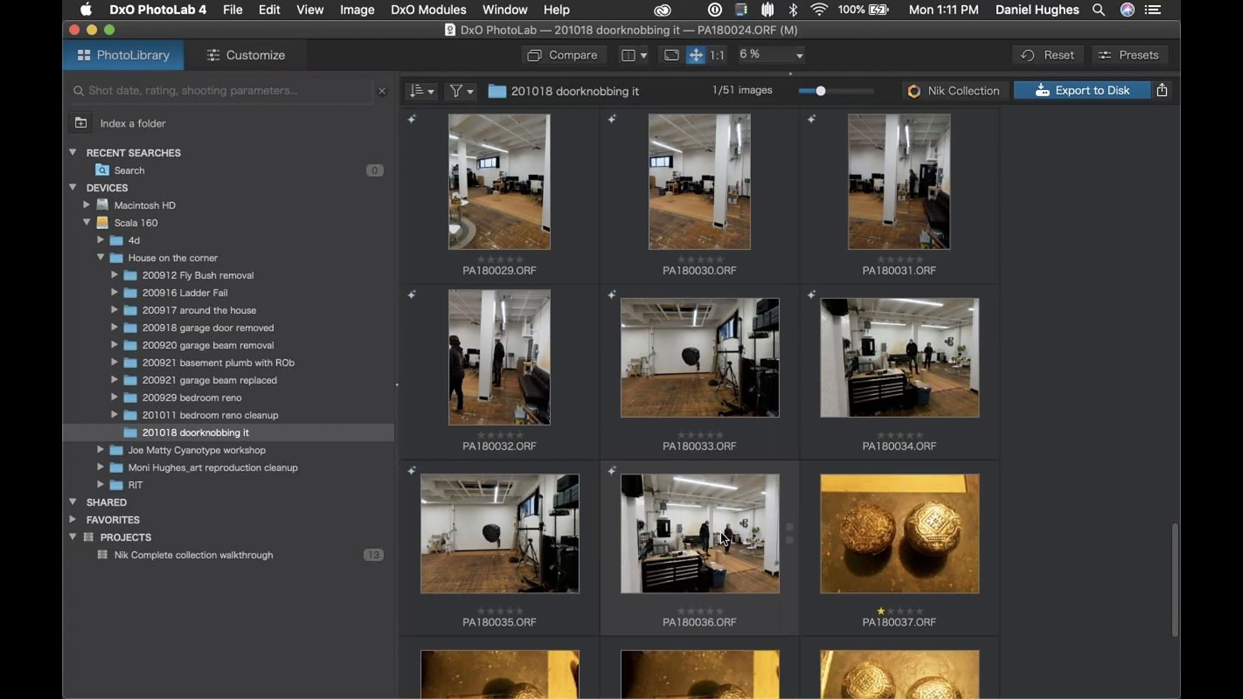
pyautogui.keyDown('shift'); pyautogui.click(724, 536); pyautogui.keyUp('shift')
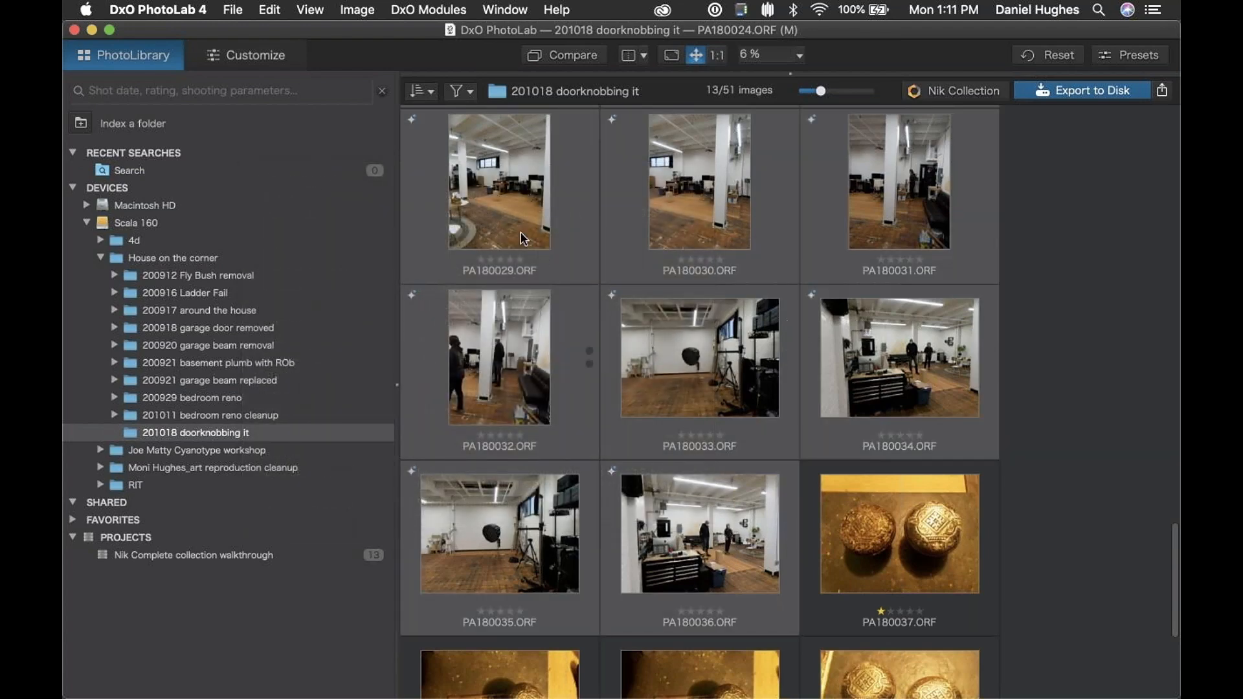
# Step: Start a batch rename of the selected studio images using the Add text method
pyautogui.scroll(3, 625, 216)
pyautogui.scroll(5, 625, 217)
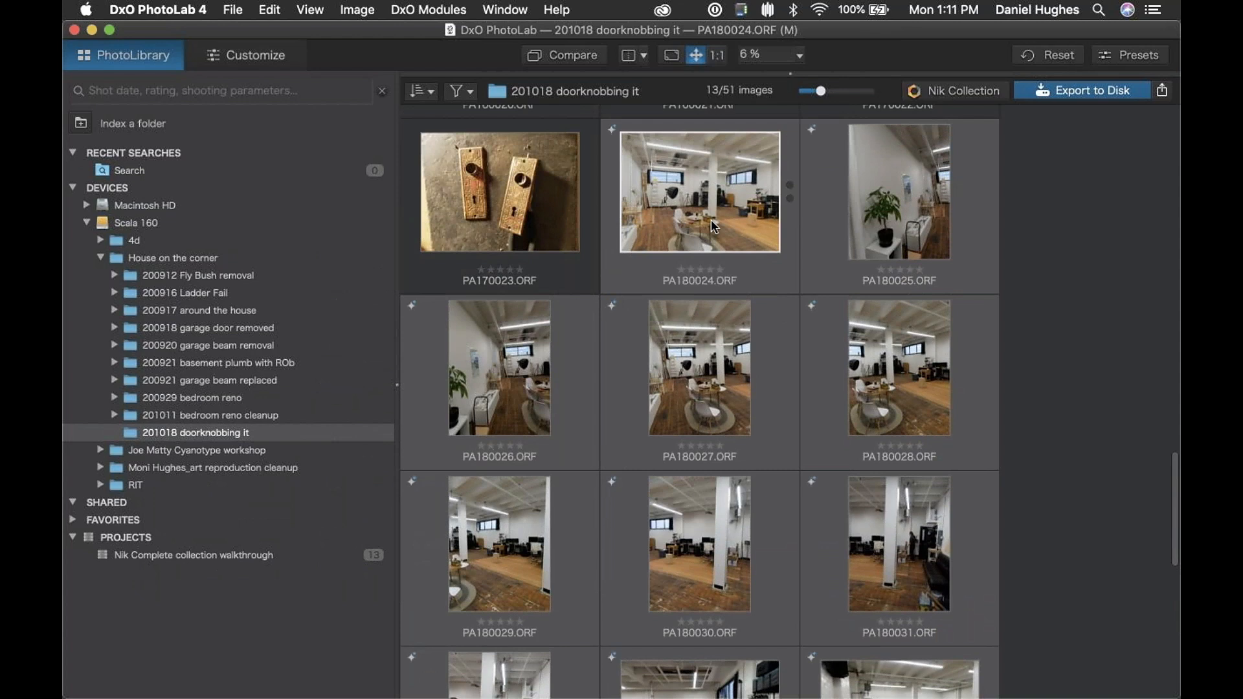
pyautogui.scroll(-1, 692, 338)
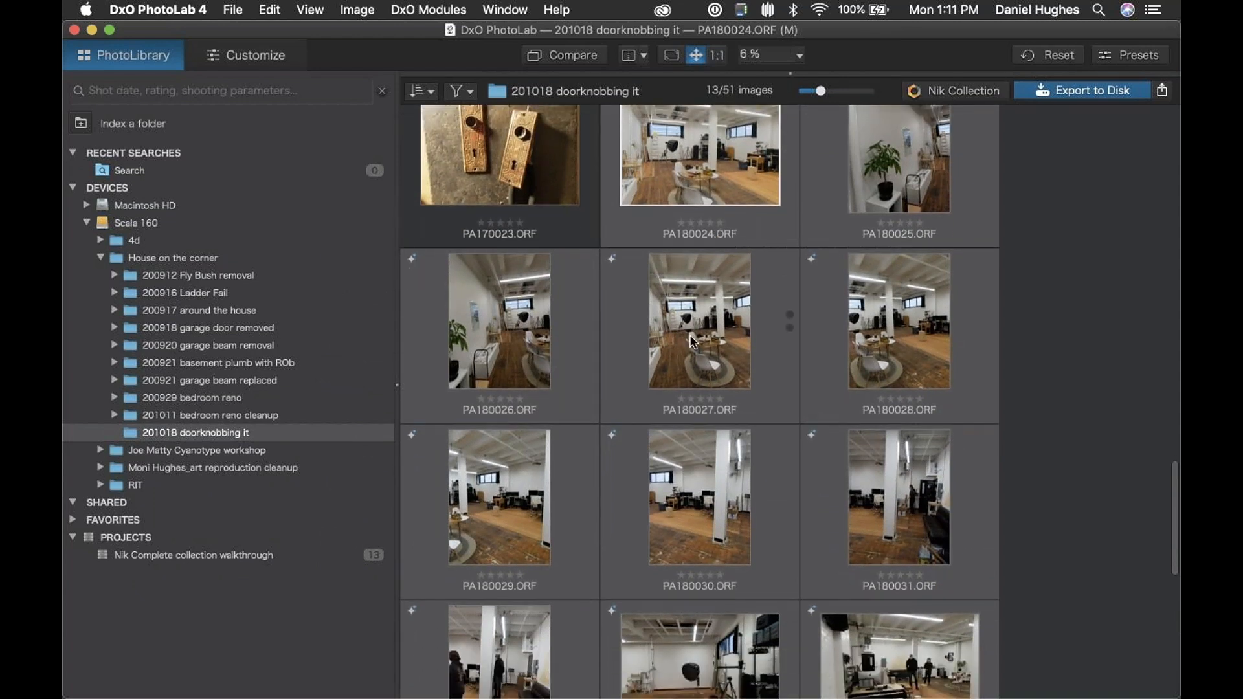
pyautogui.rightClick(691, 338)
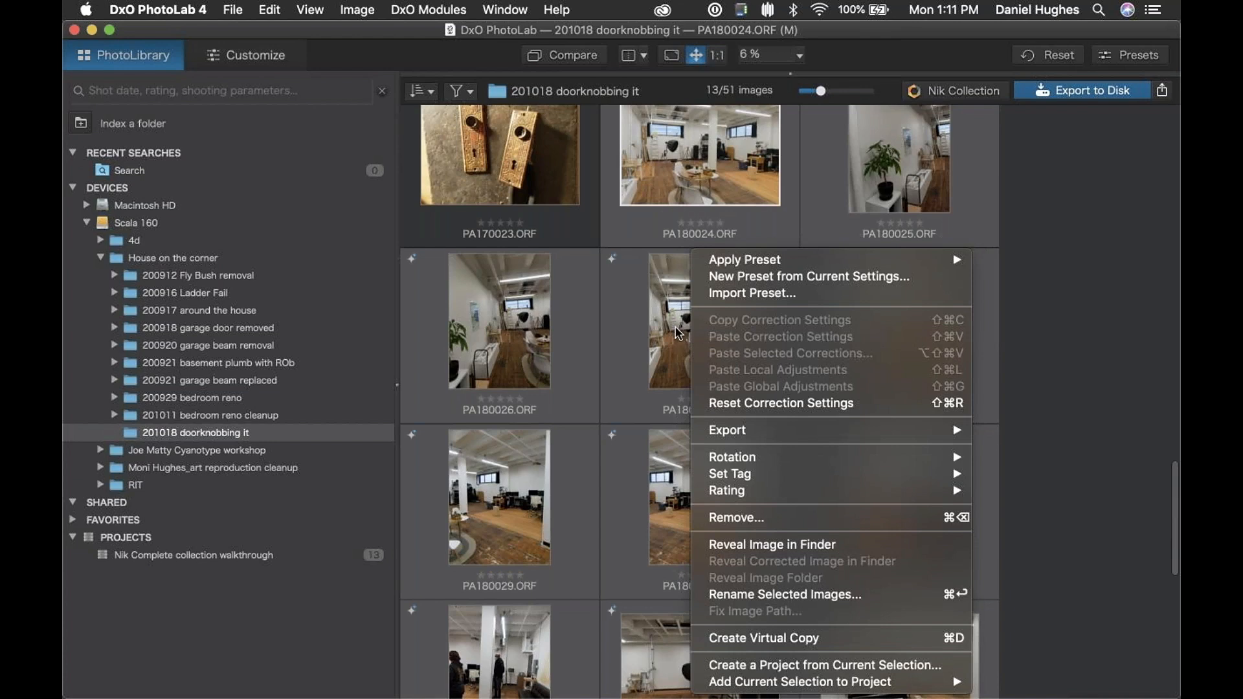
pyautogui.click(755, 595)
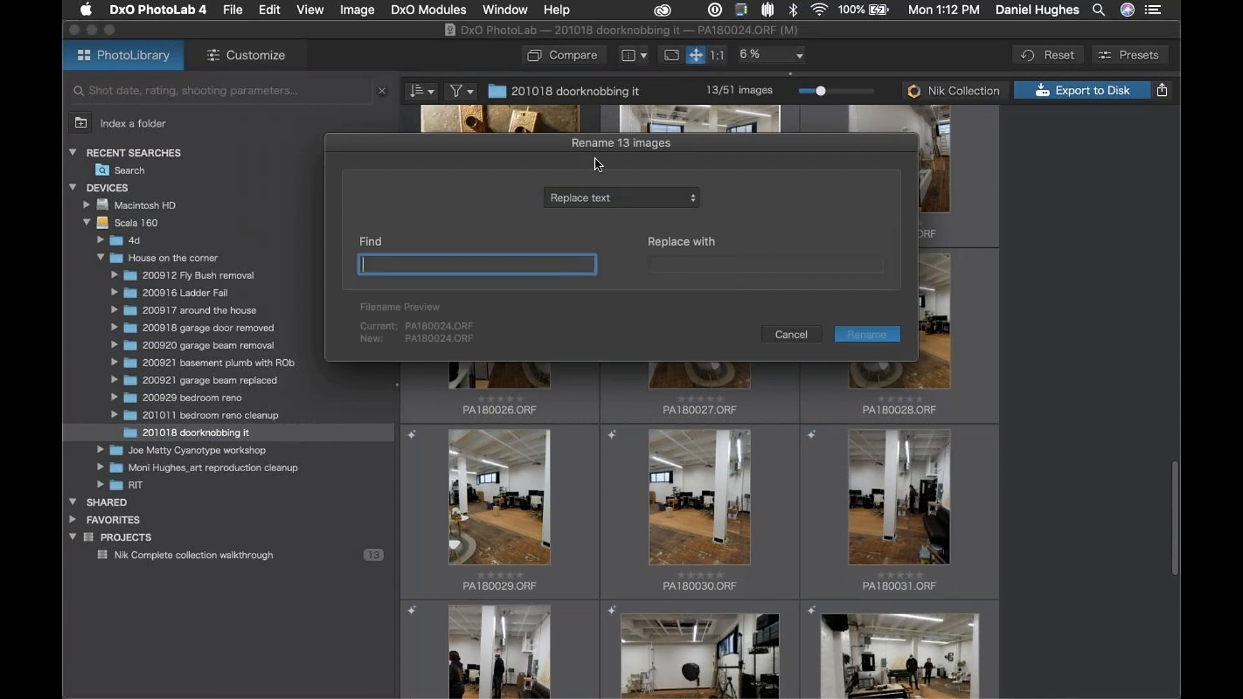
pyautogui.click(690, 199)
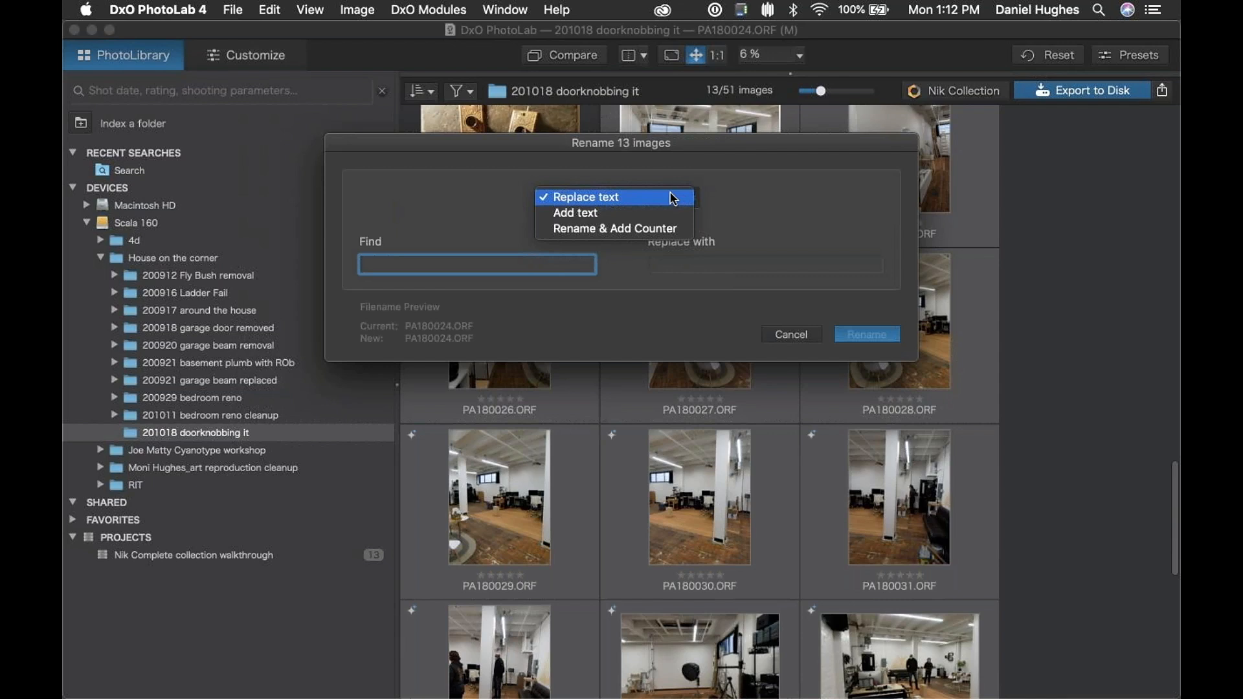
pyautogui.click(579, 216)
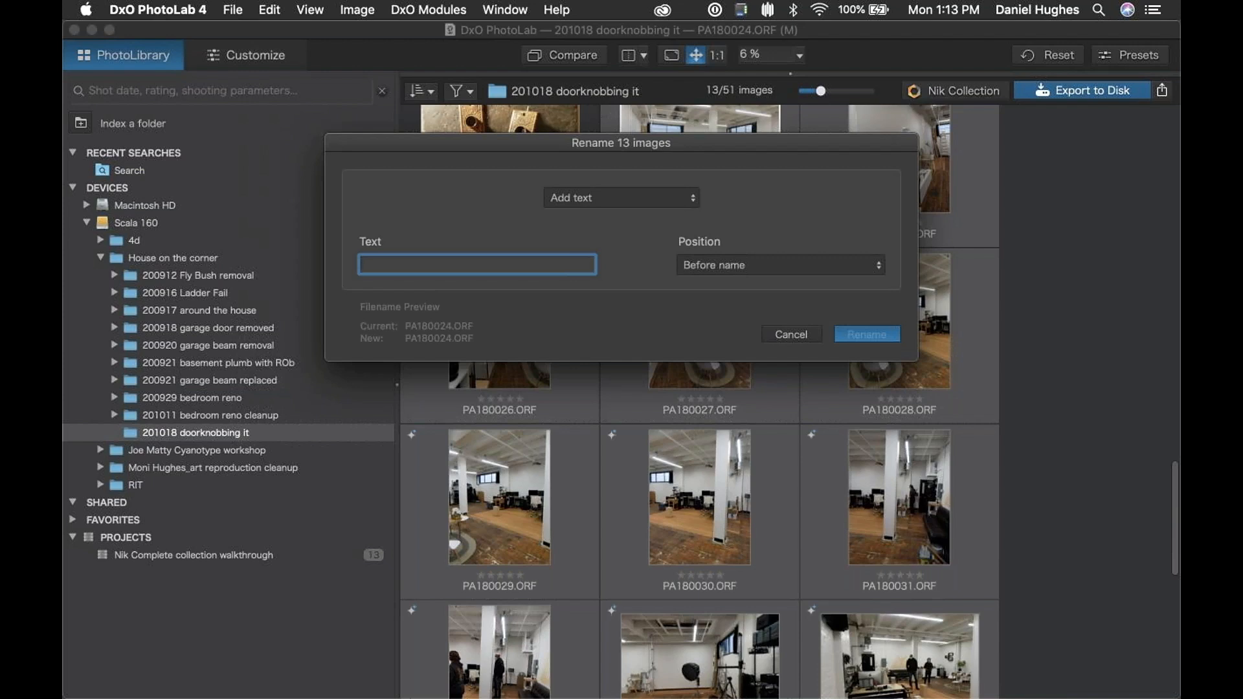
# Step: Add the text HillnValley_ before the existing names and rename the selected images
pyautogui.write('HillnValley')
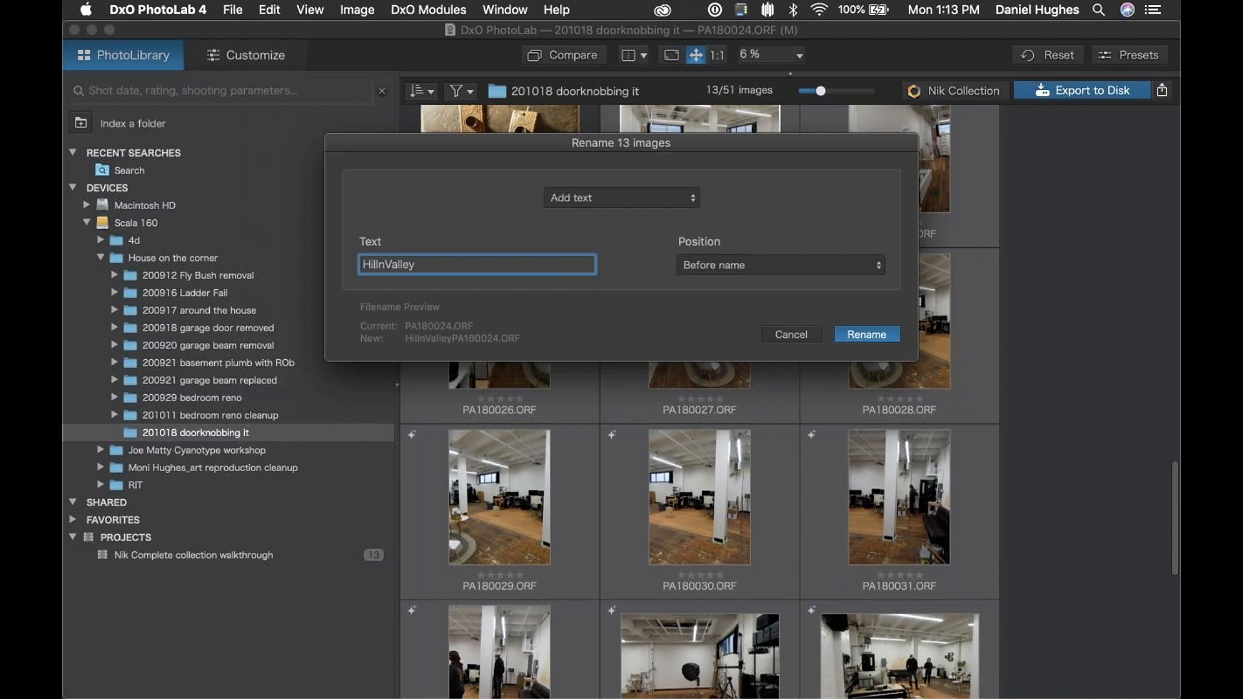
pyautogui.write('_')
pyautogui.click(756, 269)
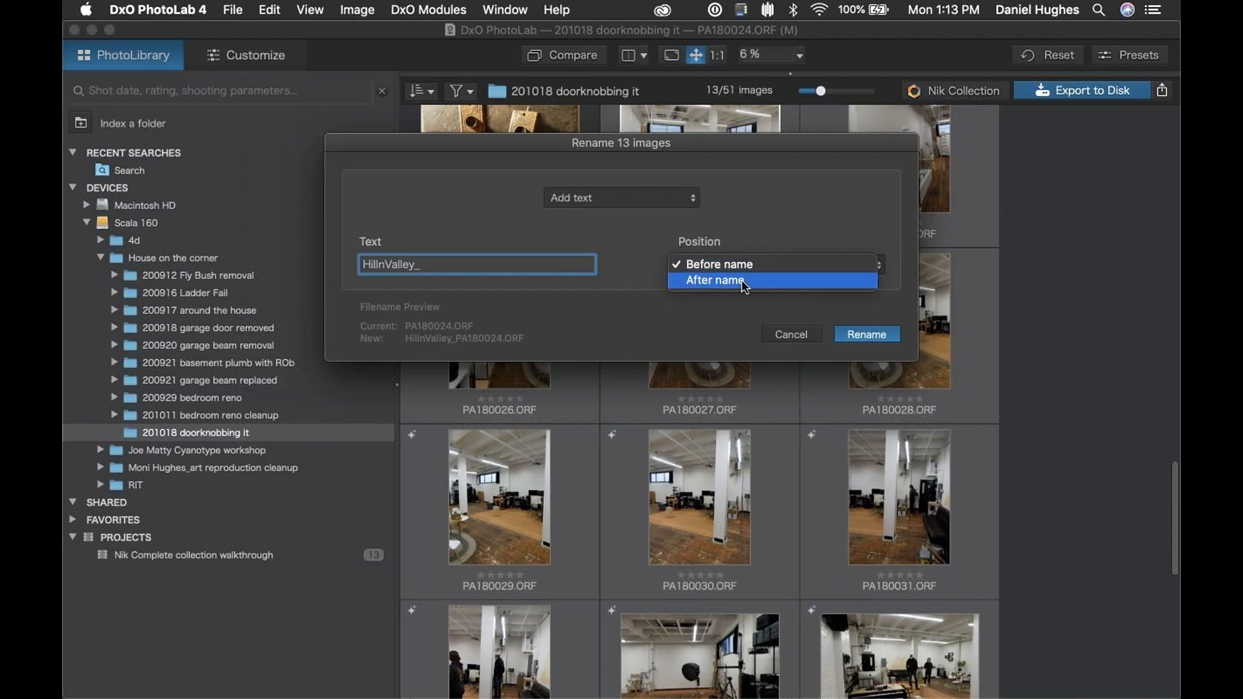
pyautogui.click(779, 239)
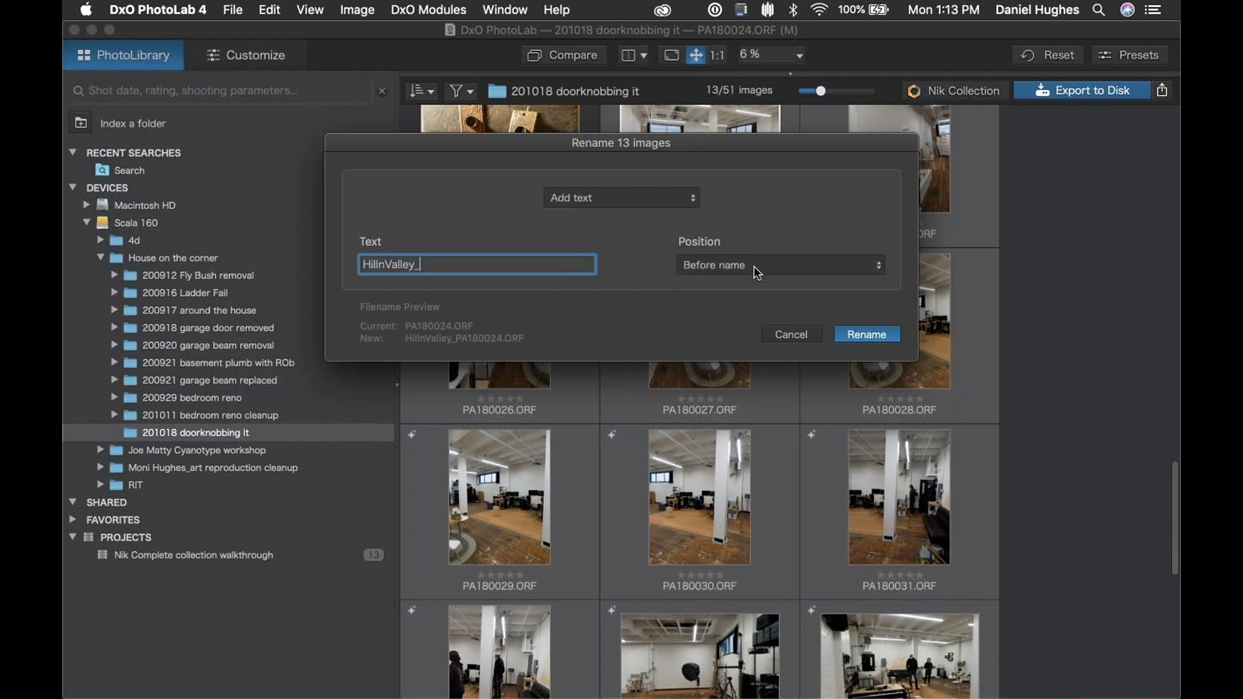
pyautogui.click(859, 335)
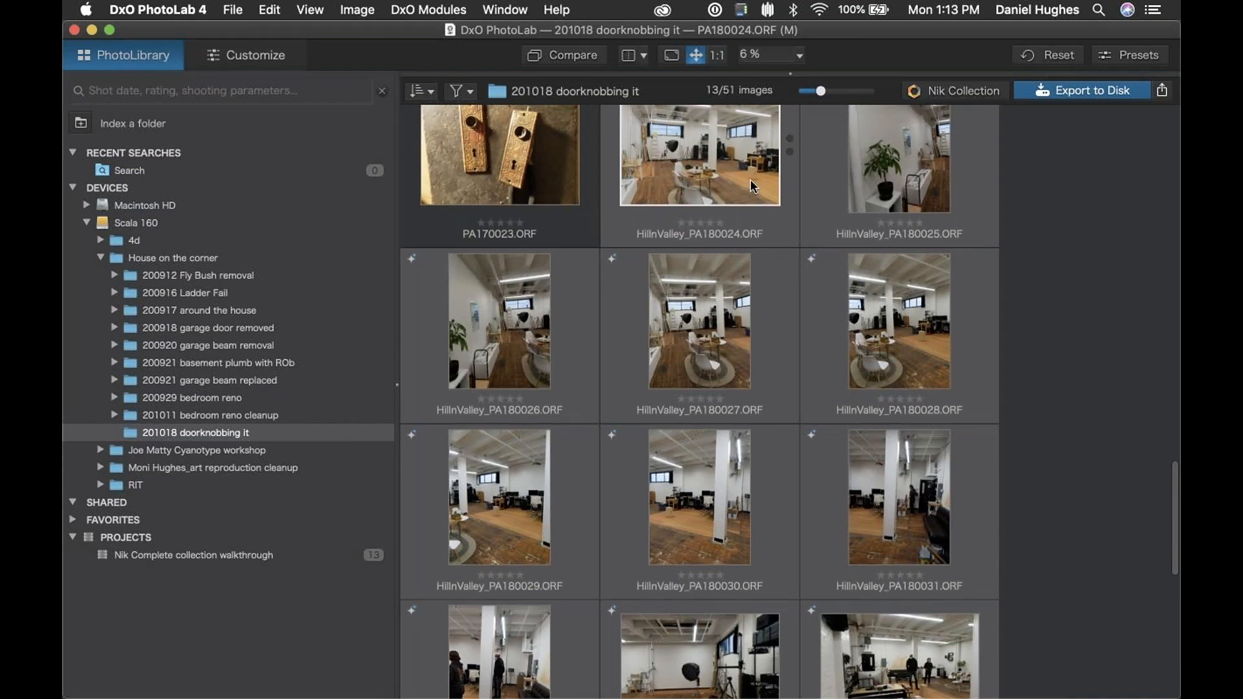
# Step: Find the one-star doorknob photo PA180037.ORF after the renamed studio shots and open it in Customize
pyautogui.moveTo(751, 180)
pyautogui.scroll(-8, 605, 446)
pyautogui.scroll(-4, 605, 445)
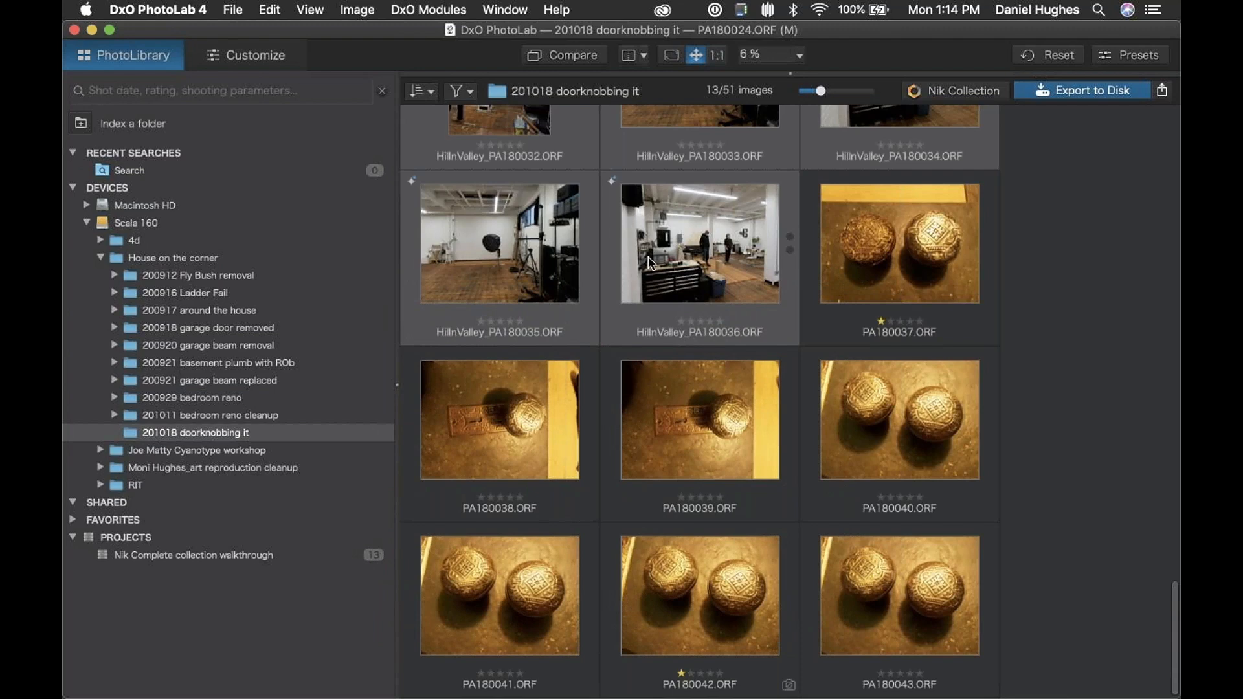
pyautogui.moveTo(649, 262)
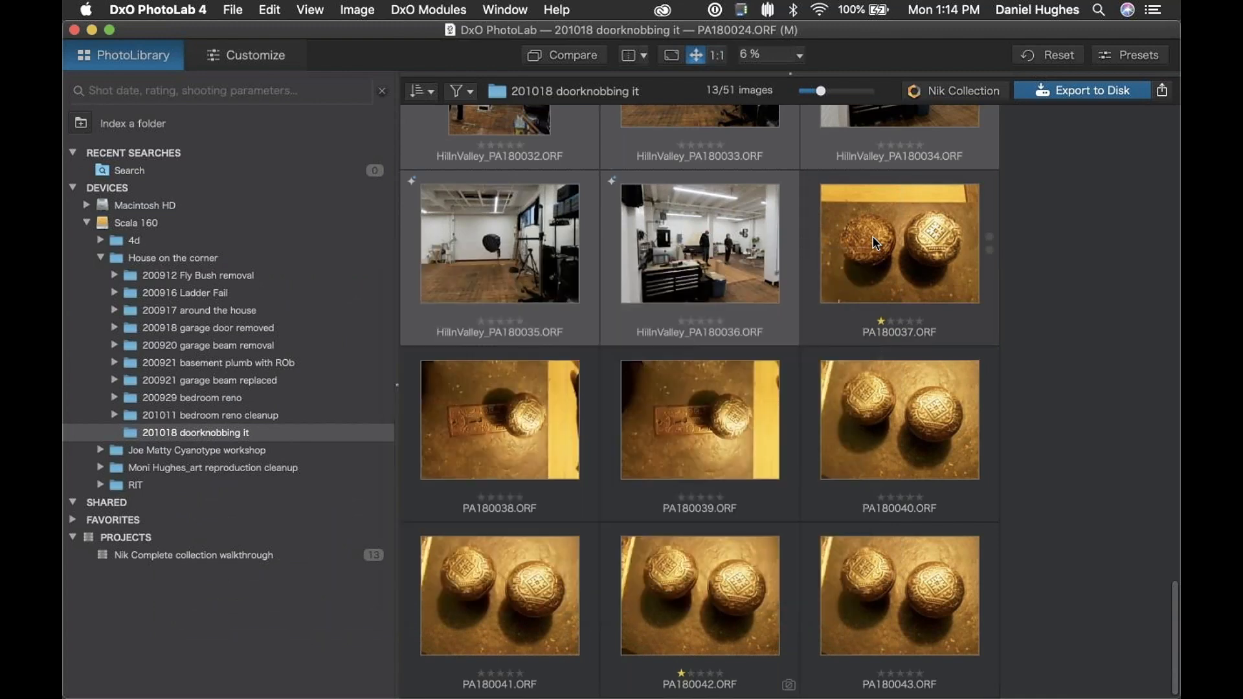
pyautogui.click(874, 243)
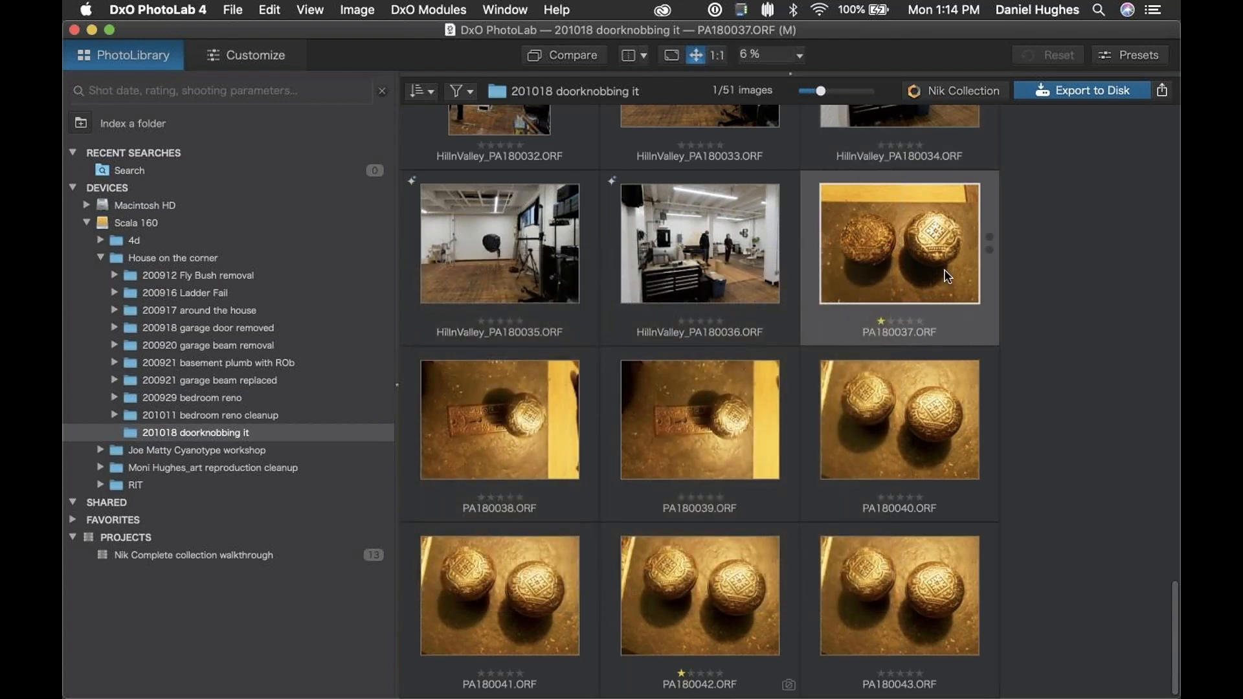
pyautogui.moveTo(947, 275)
pyautogui.click(236, 55)
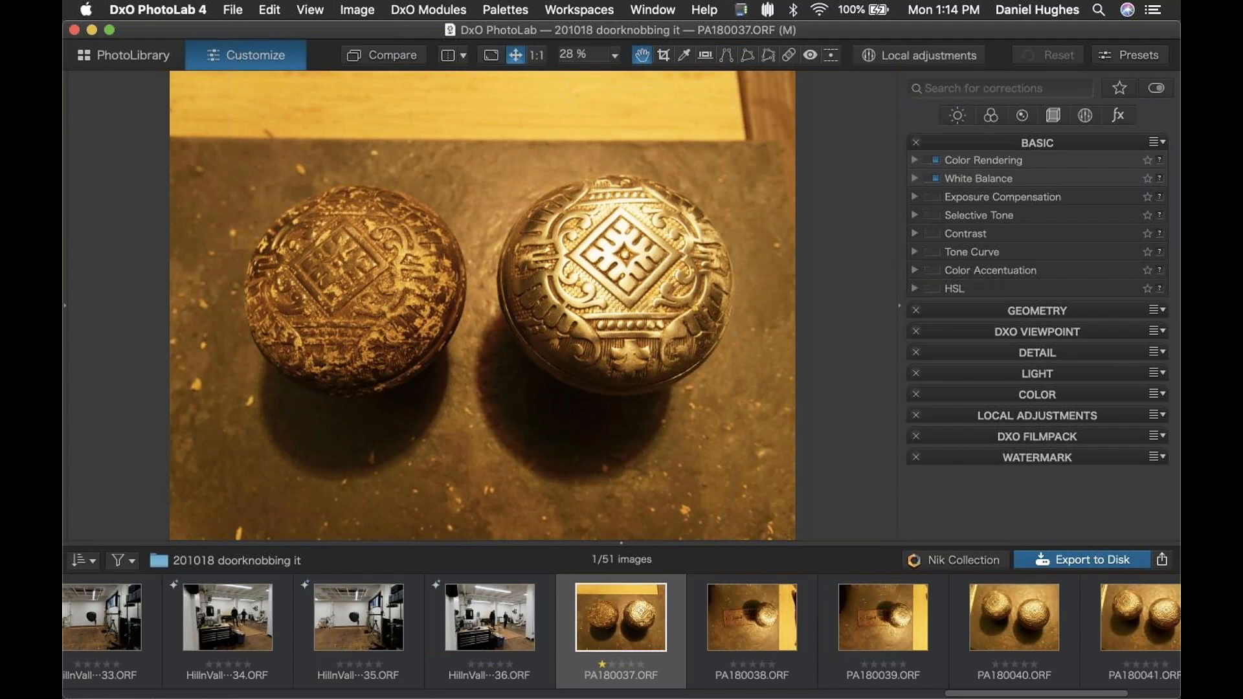
# Step: View the doorknob photos PA180038.ORF through PA180041.ORF one by one, then return to PA180037.ORF
pyautogui.click(752, 635)
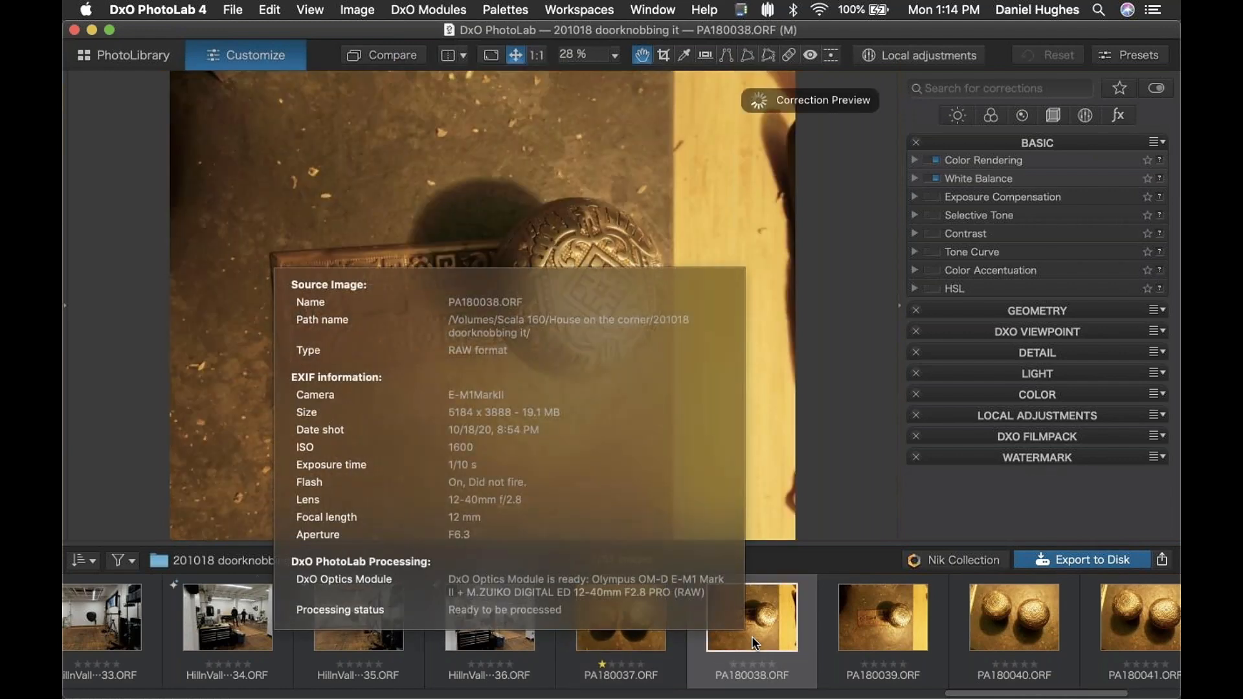
pyautogui.press('Right')
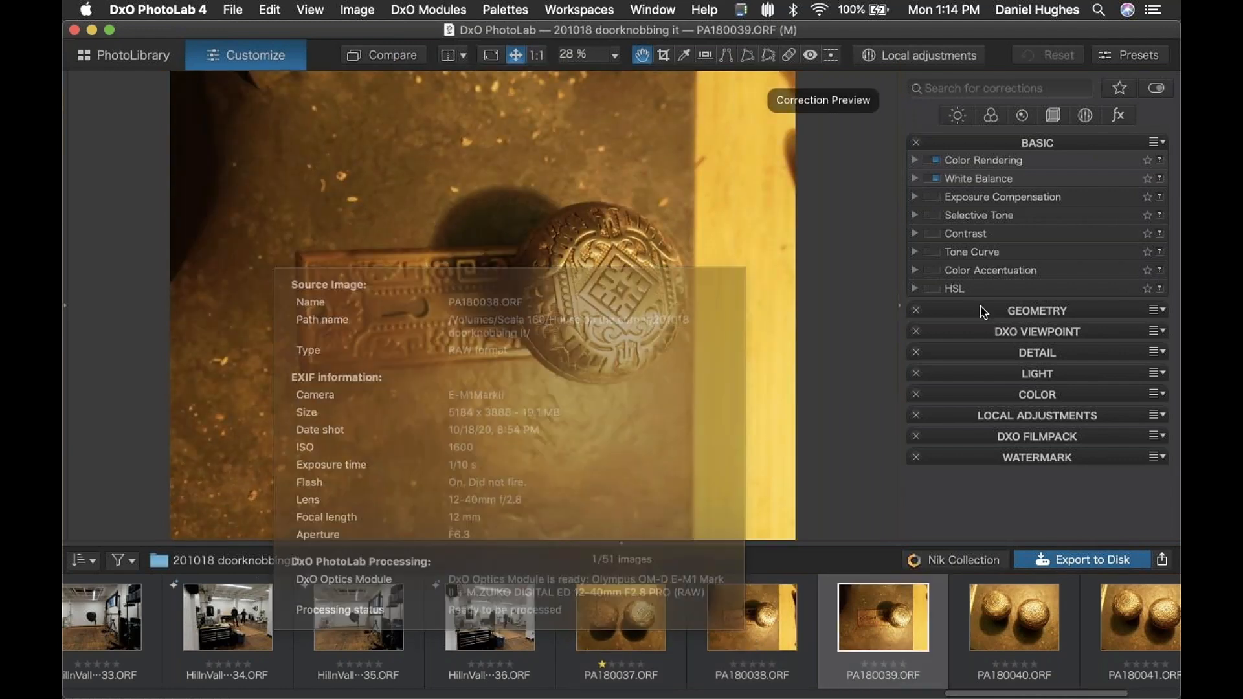
pyautogui.press('Right')
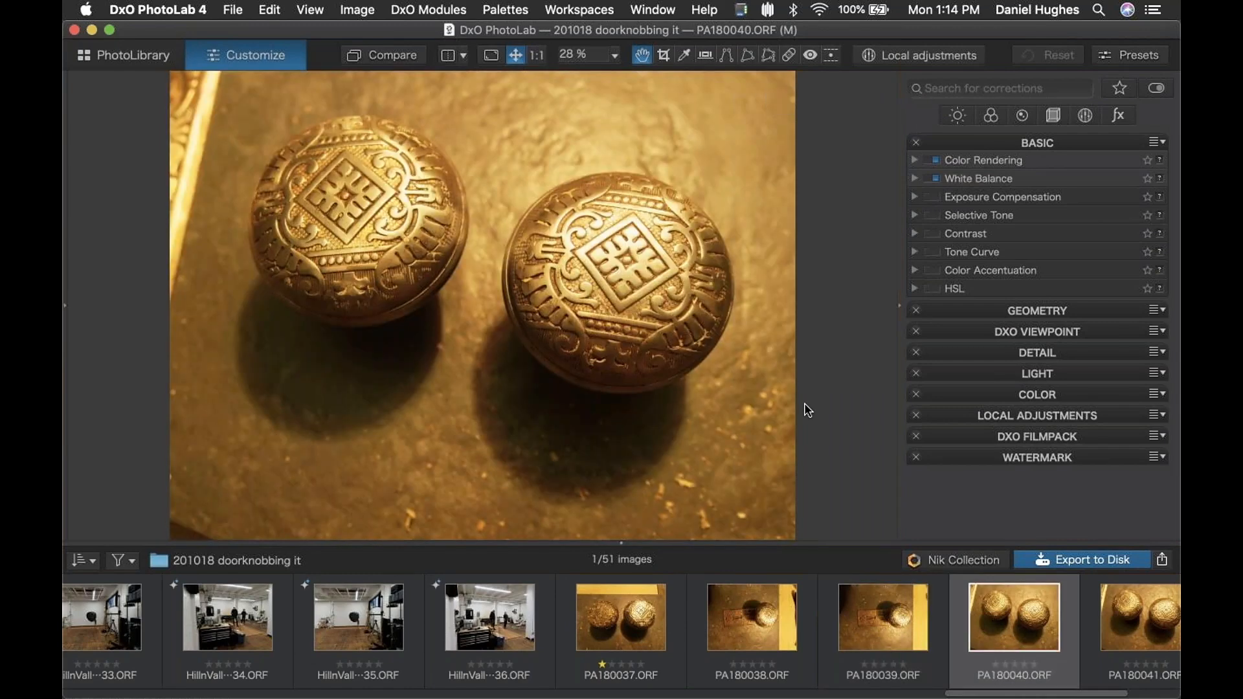
pyautogui.press('Right')
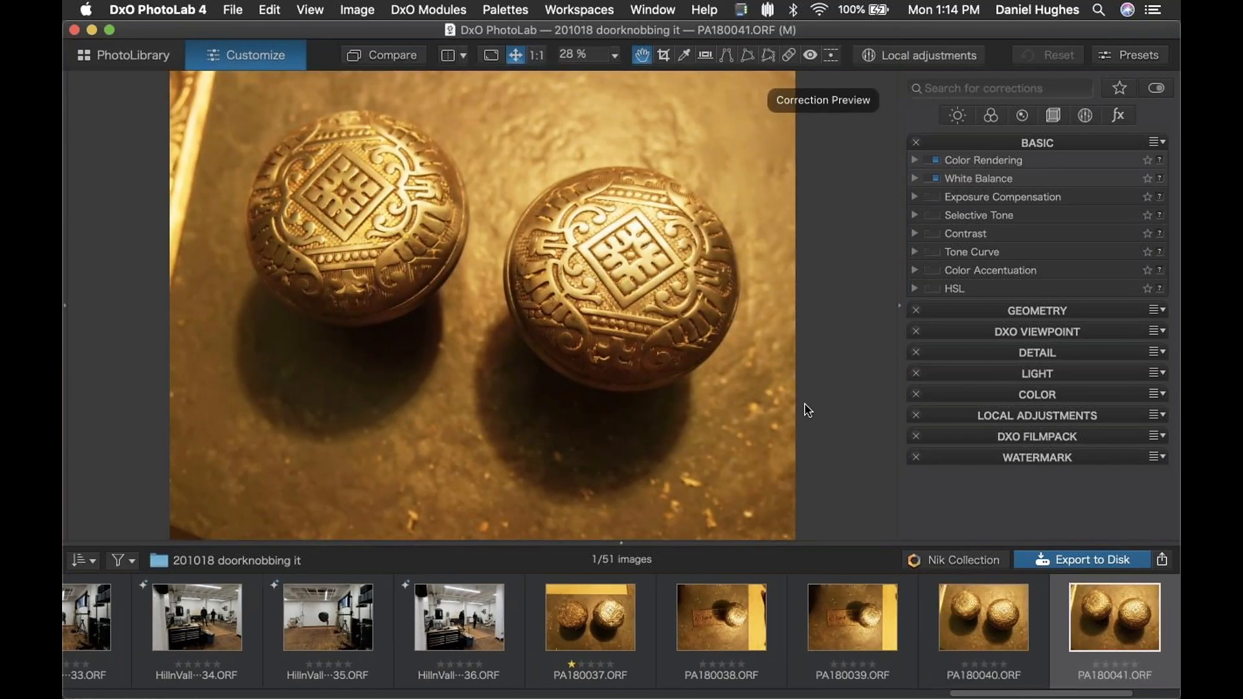
pyautogui.press('Left')
pyautogui.press('Left')
pyautogui.press('Left')
pyautogui.press('Left')
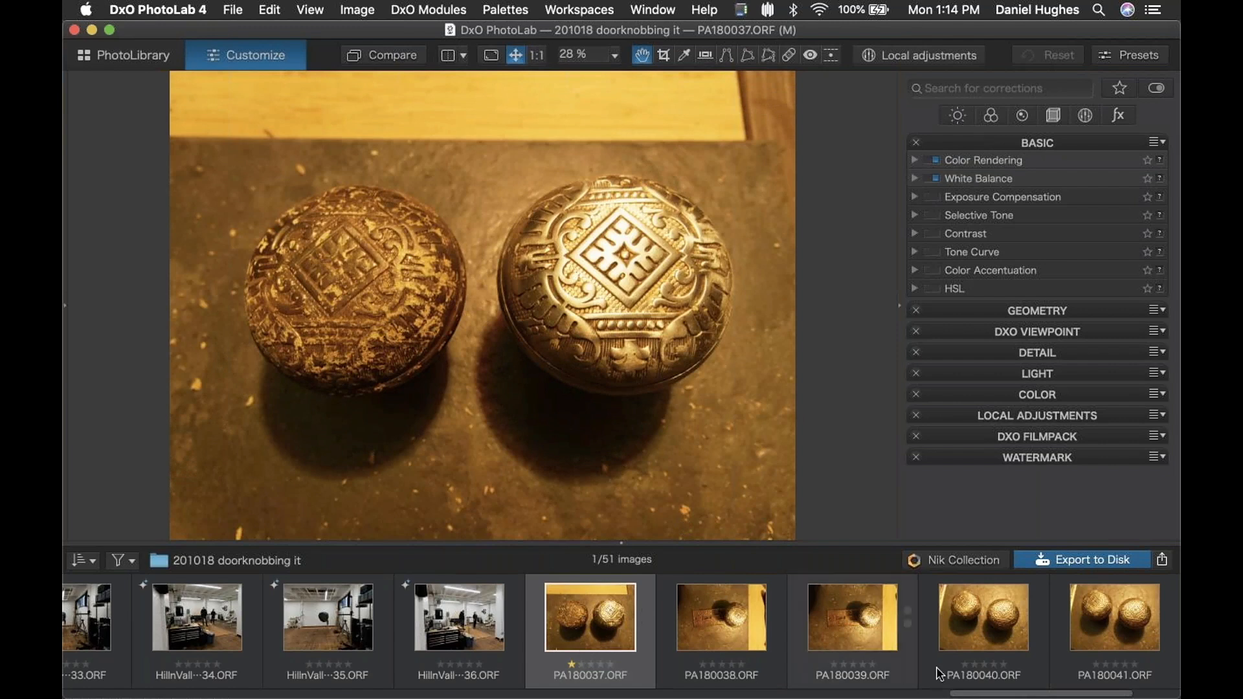
# Step: Neutralize the white balance of images PA180037.ORF through PA180043.ORF together by sampling the shiny doorknob in PA180037.ORF with the color picker
pyautogui.moveTo(1015, 695); pyautogui.dragTo(1094, 695)
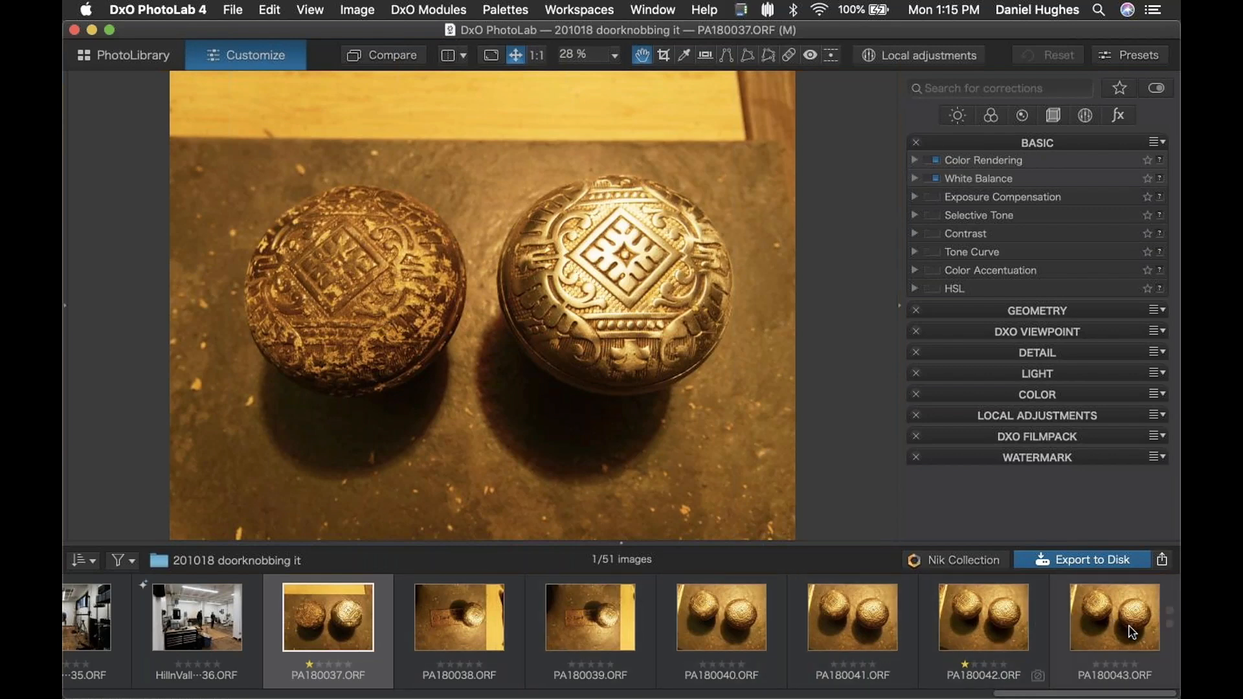
pyautogui.keyDown('shift'); pyautogui.click(1131, 633); pyautogui.keyUp('shift')
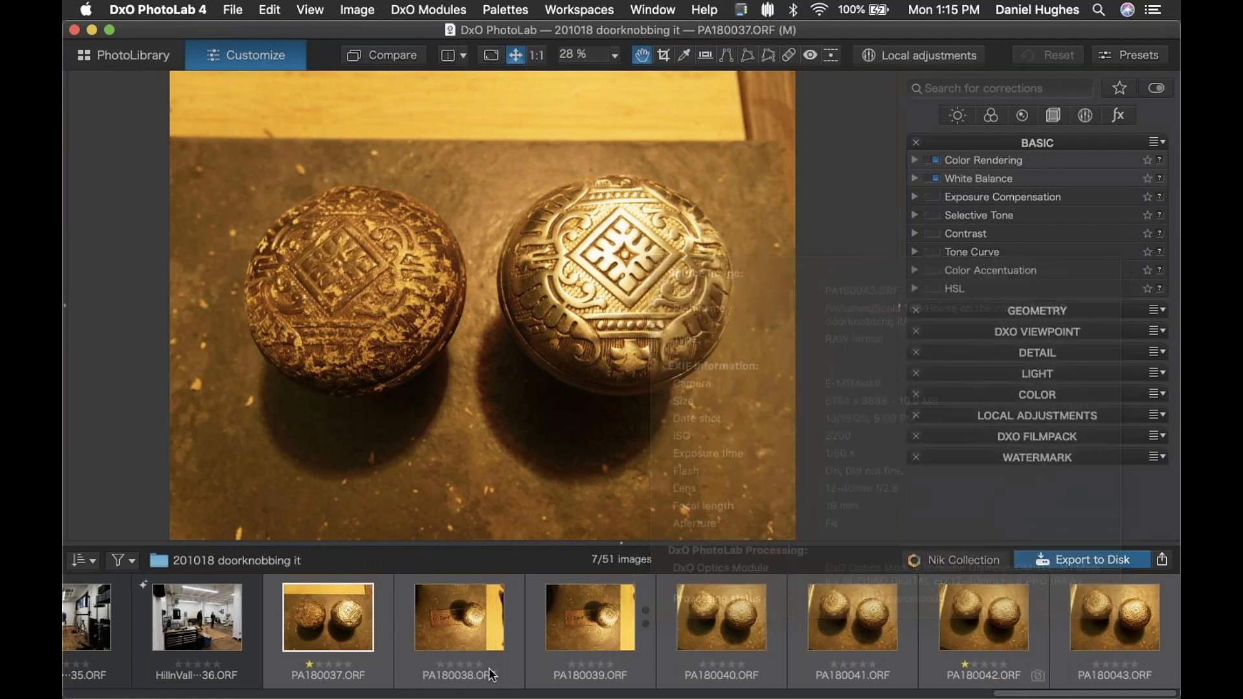
pyautogui.click(914, 179)
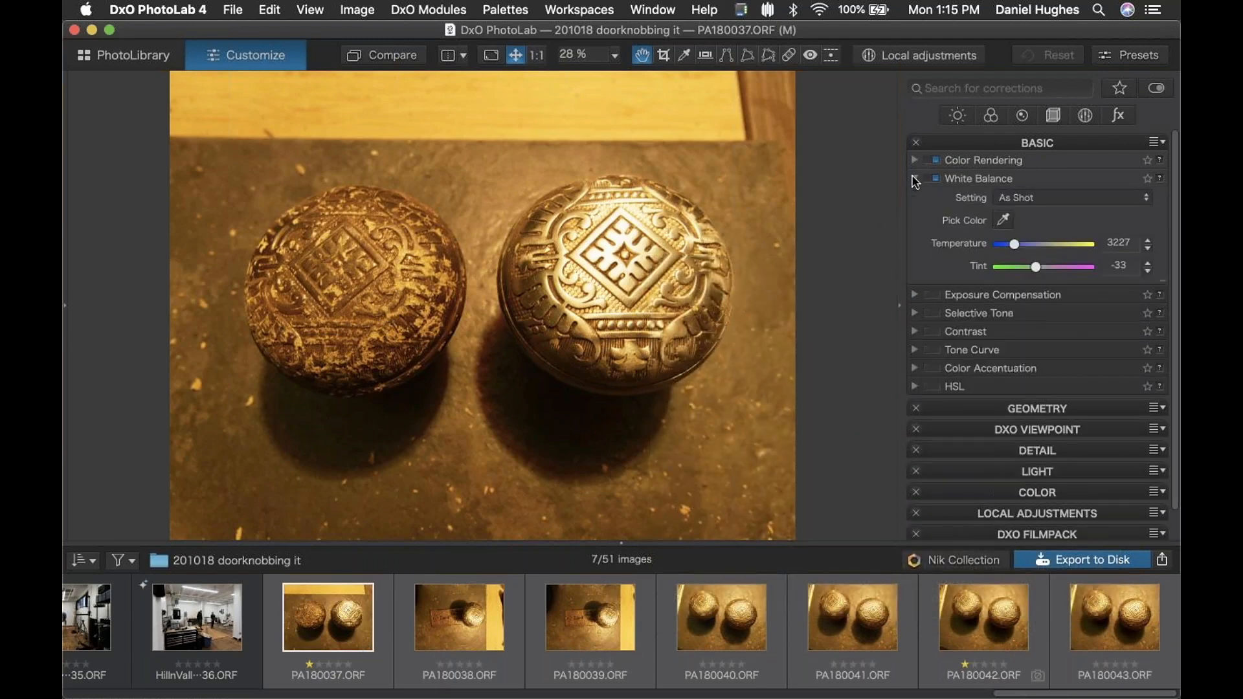
pyautogui.click(1005, 222)
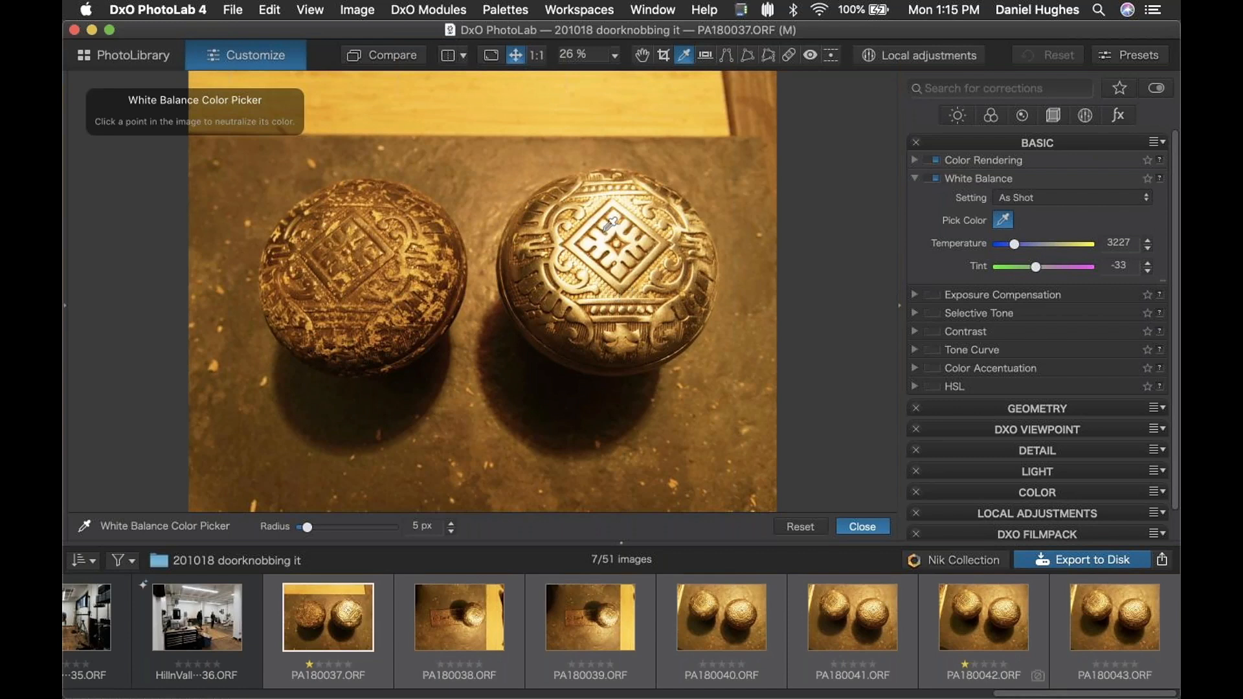
pyautogui.click(622, 298)
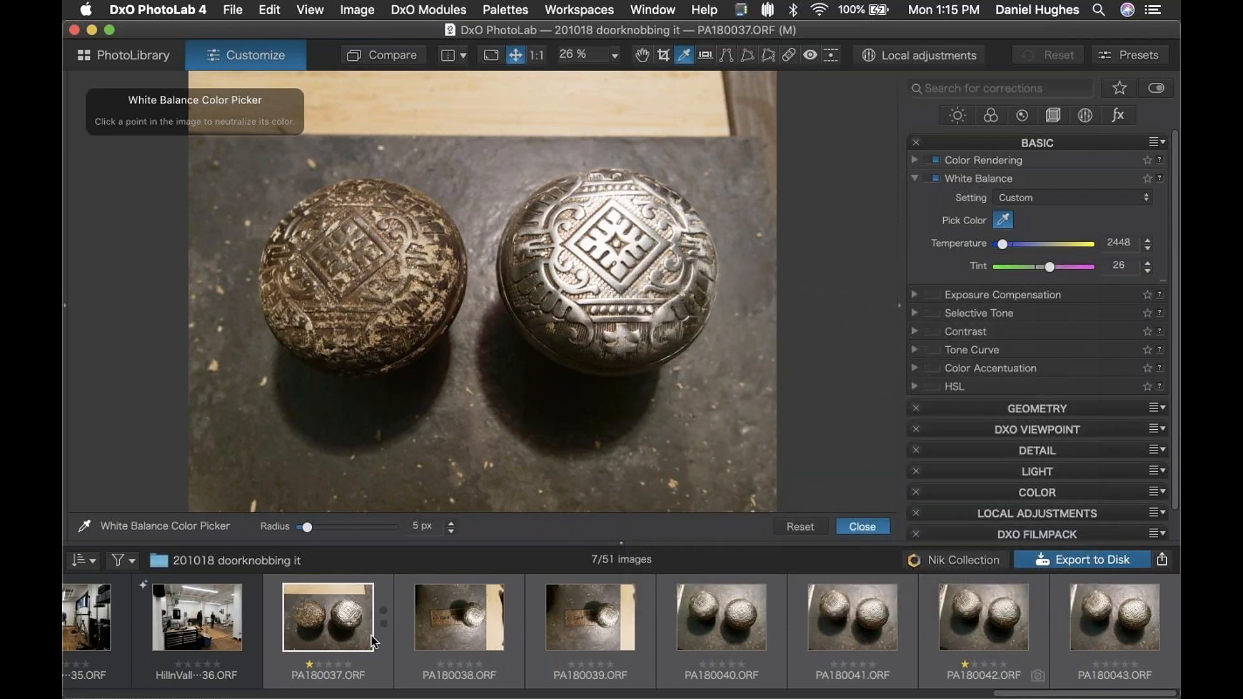
pyautogui.moveTo(373, 641)
pyautogui.click(863, 526)
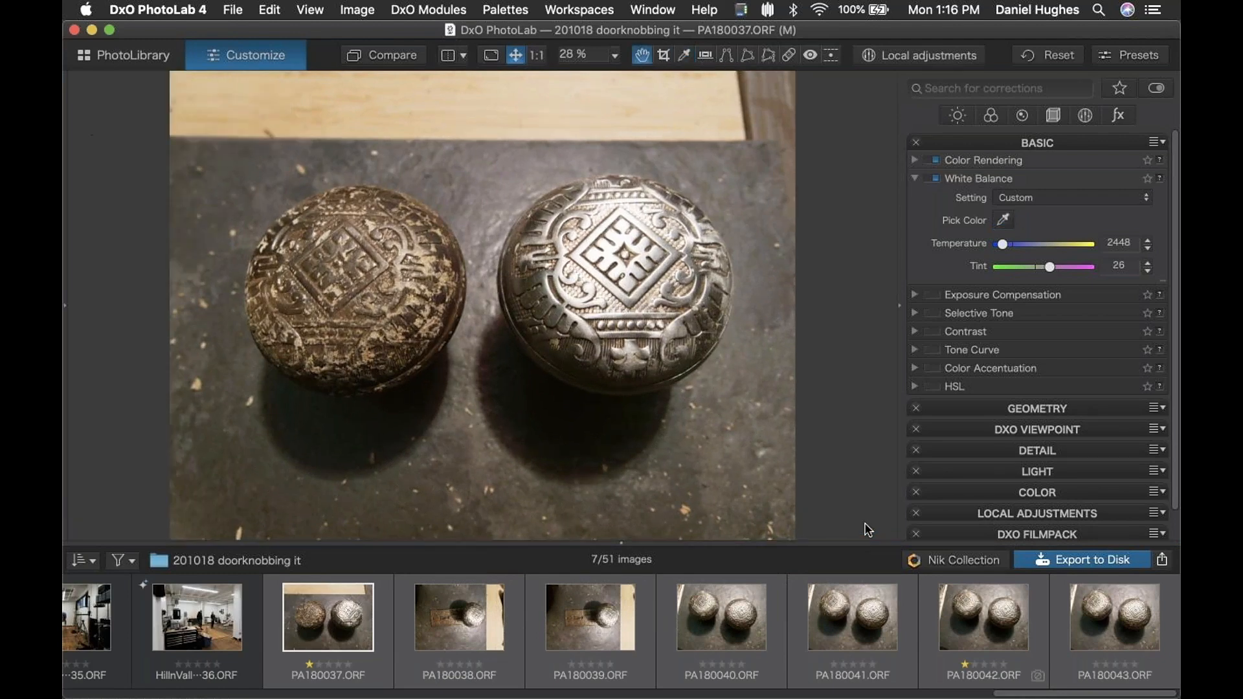
# Step: Check the corrected white balance on the door plate photos PA180038.ORF and PA180039.ORF
pyautogui.click(429, 620)
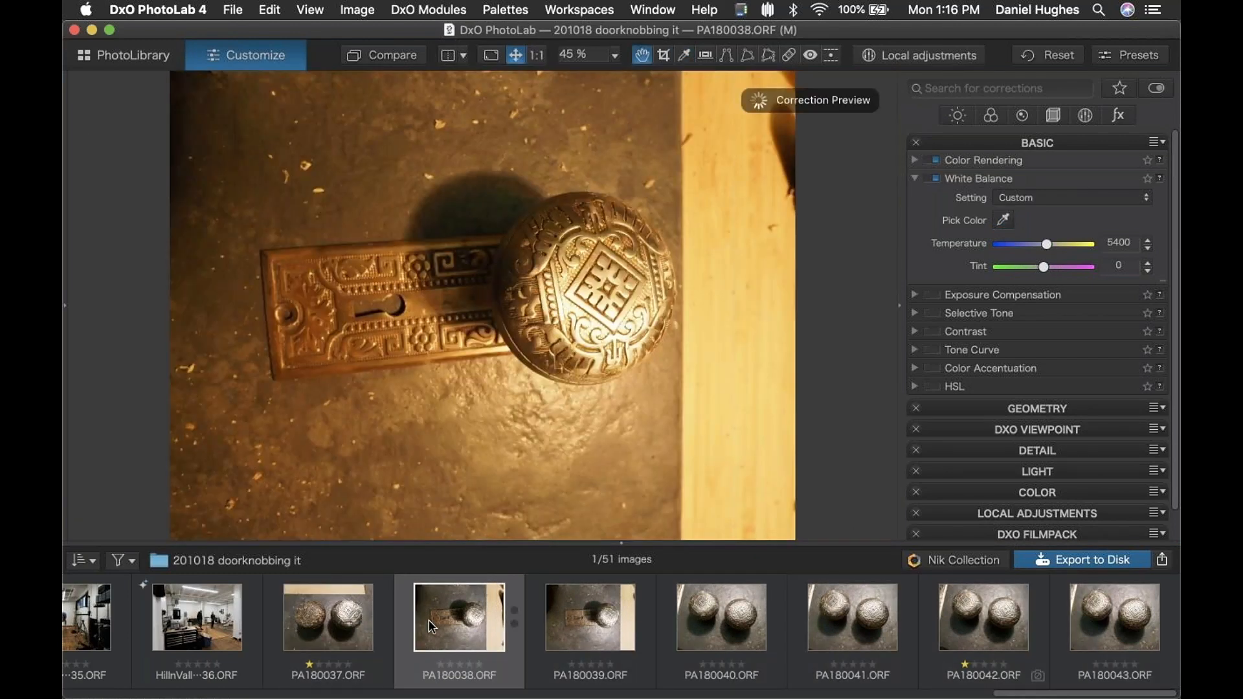
pyautogui.moveTo(428, 619)
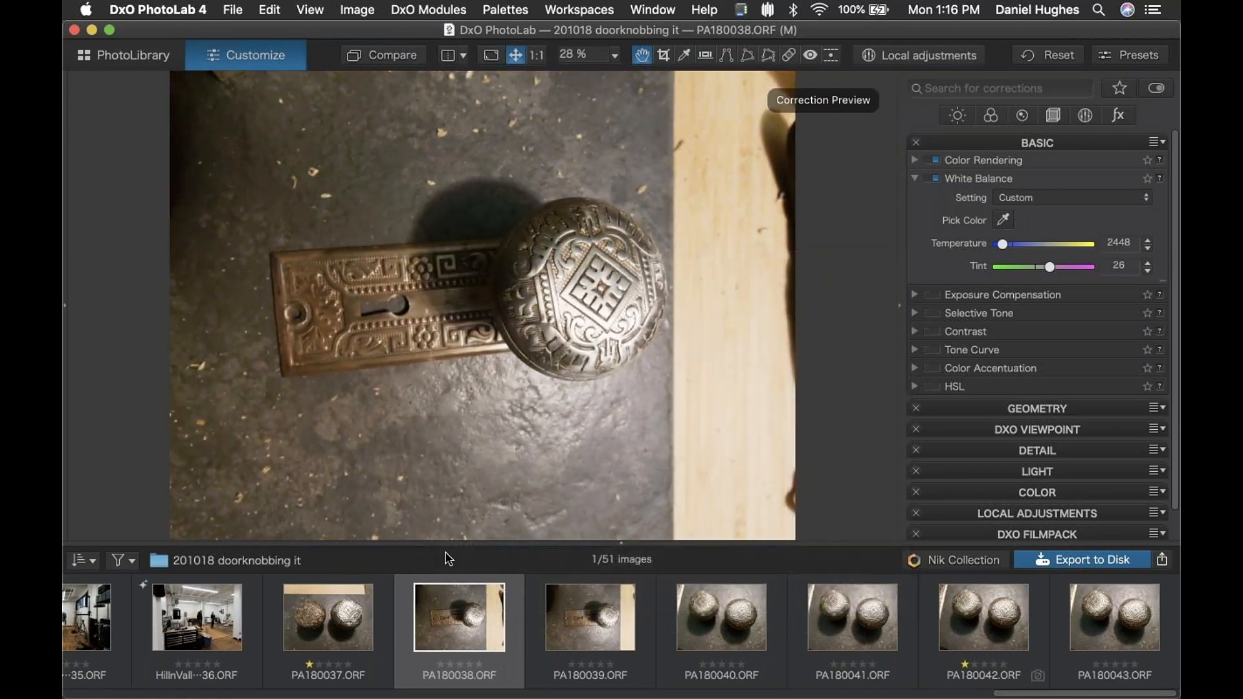
pyautogui.press('Right')
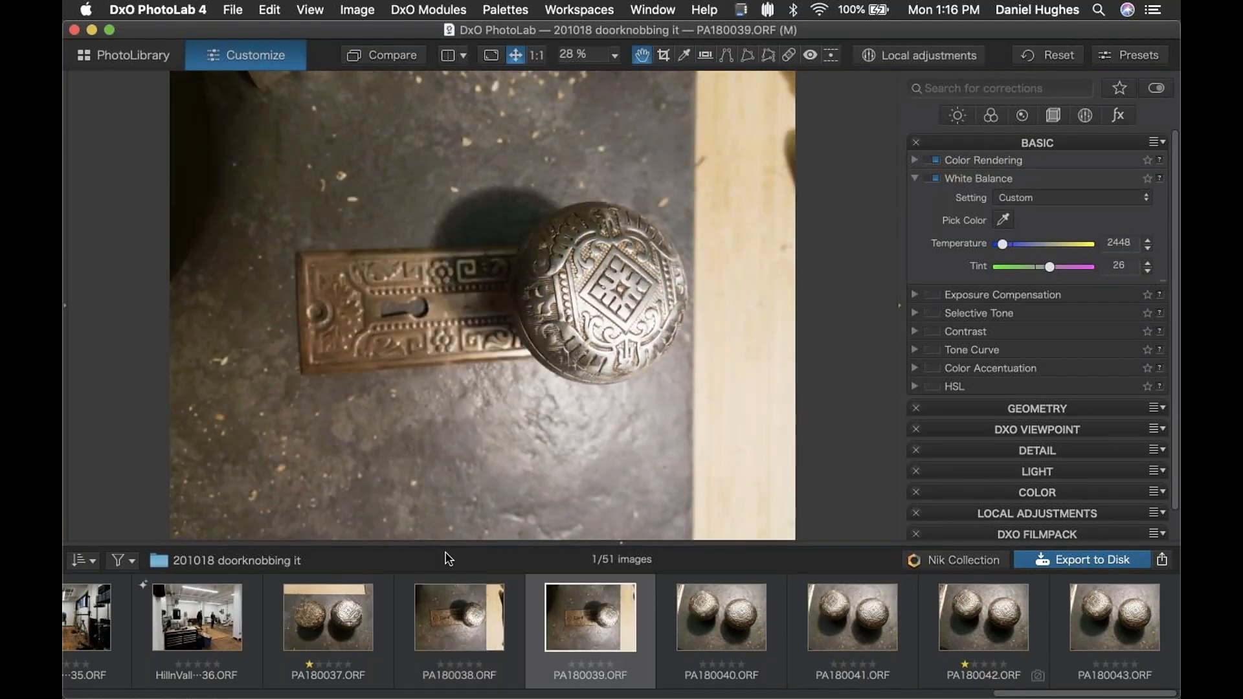
# Step: Check the corrected white balance on the remaining doorknob photos through PA180042.ORF, comparing with the door plate photo PA180039.ORF
pyautogui.press('Right')
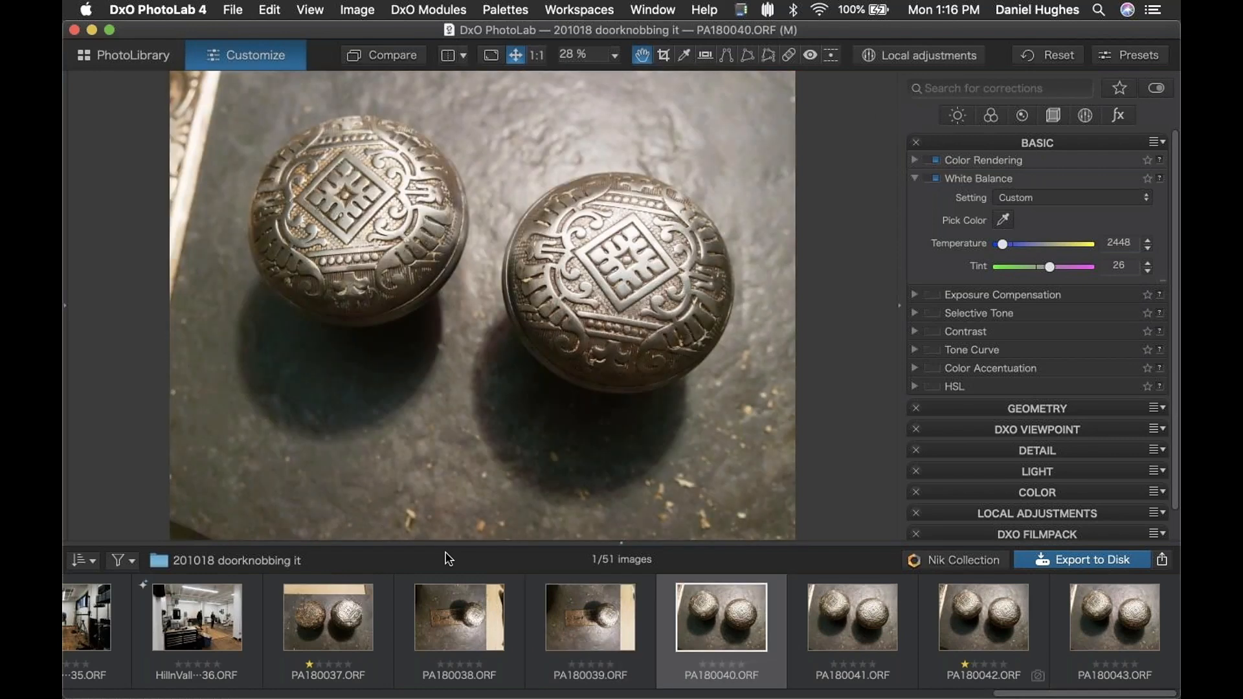
pyautogui.click(468, 617)
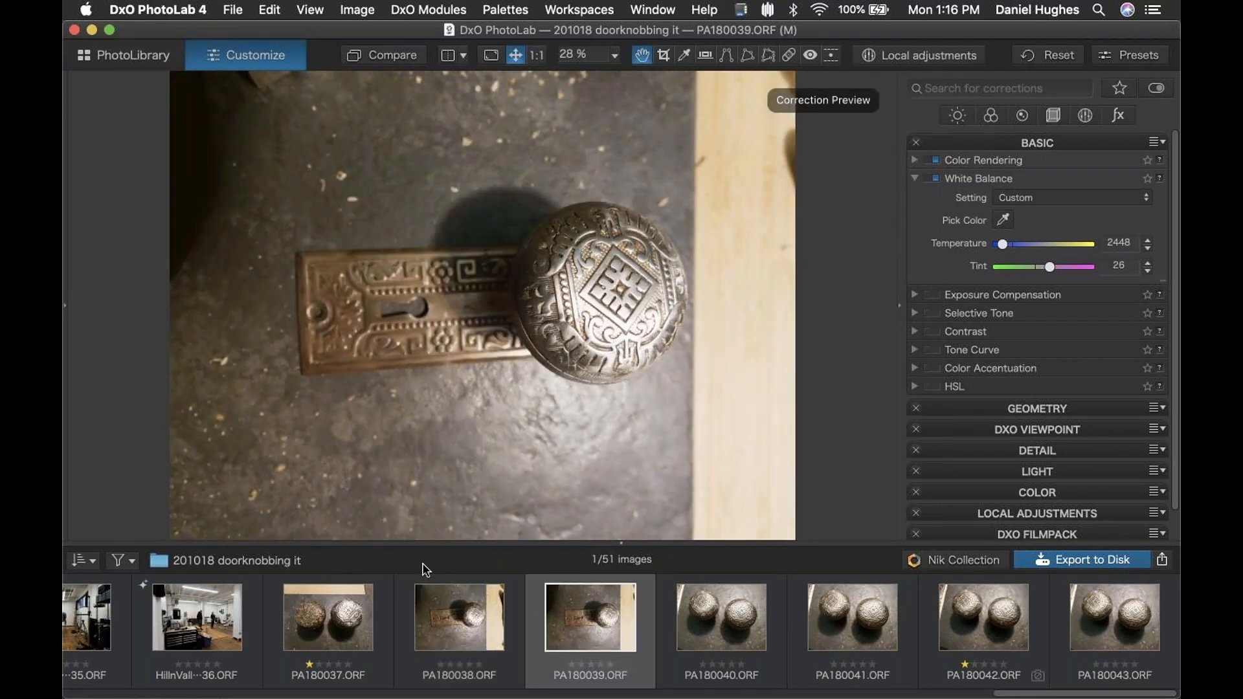
pyautogui.press('Right')
pyautogui.press('Right')
pyautogui.press('Right')
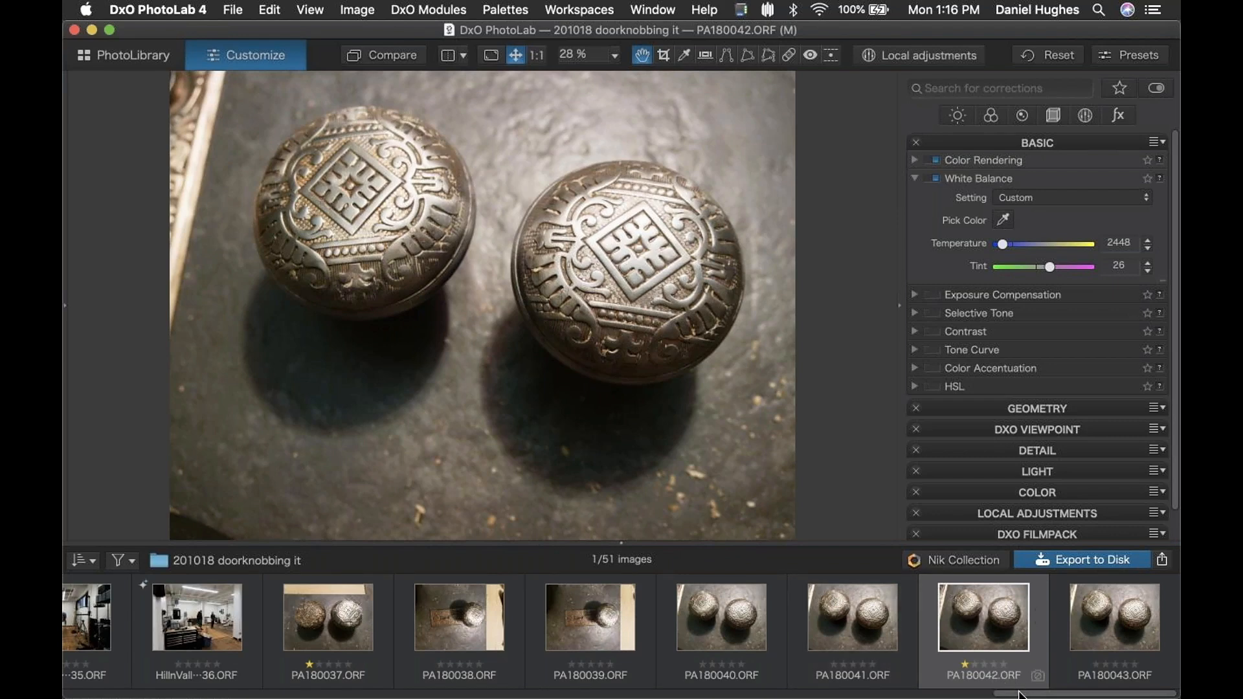
pyautogui.moveTo(1003, 694); pyautogui.dragTo(891, 696)
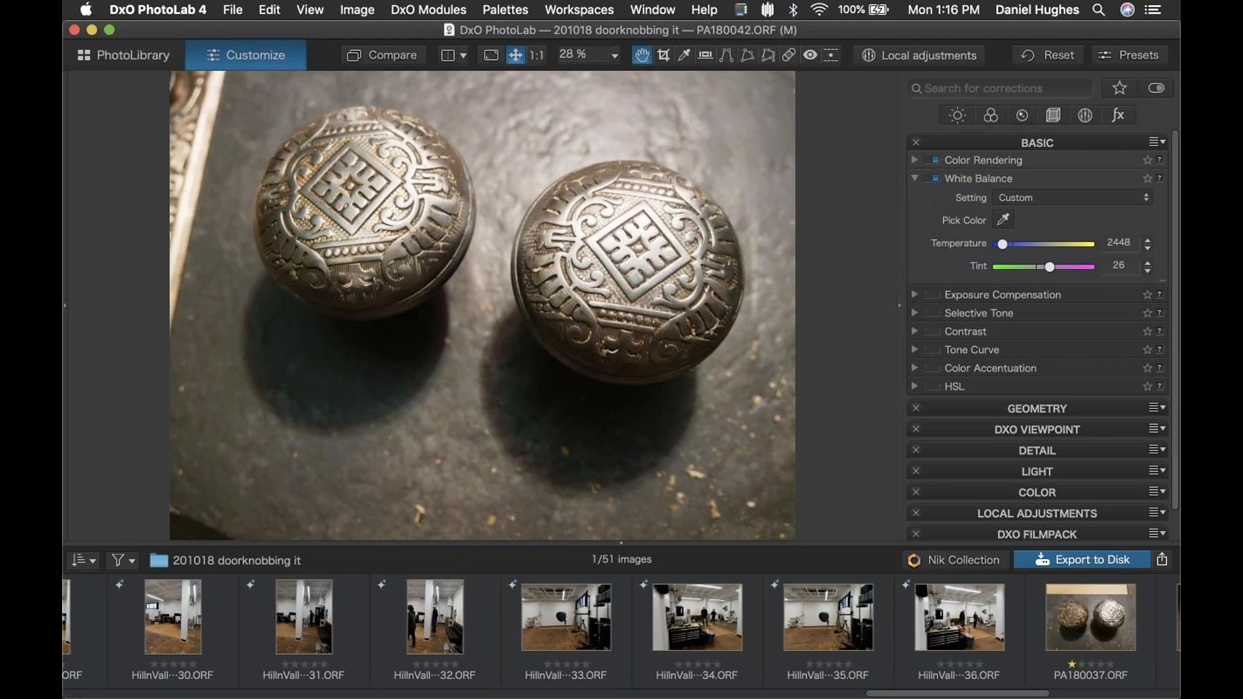
# Step: Return to the photo library and collapse the folder tree of the Scala 160 drive
pyautogui.click(123, 56)
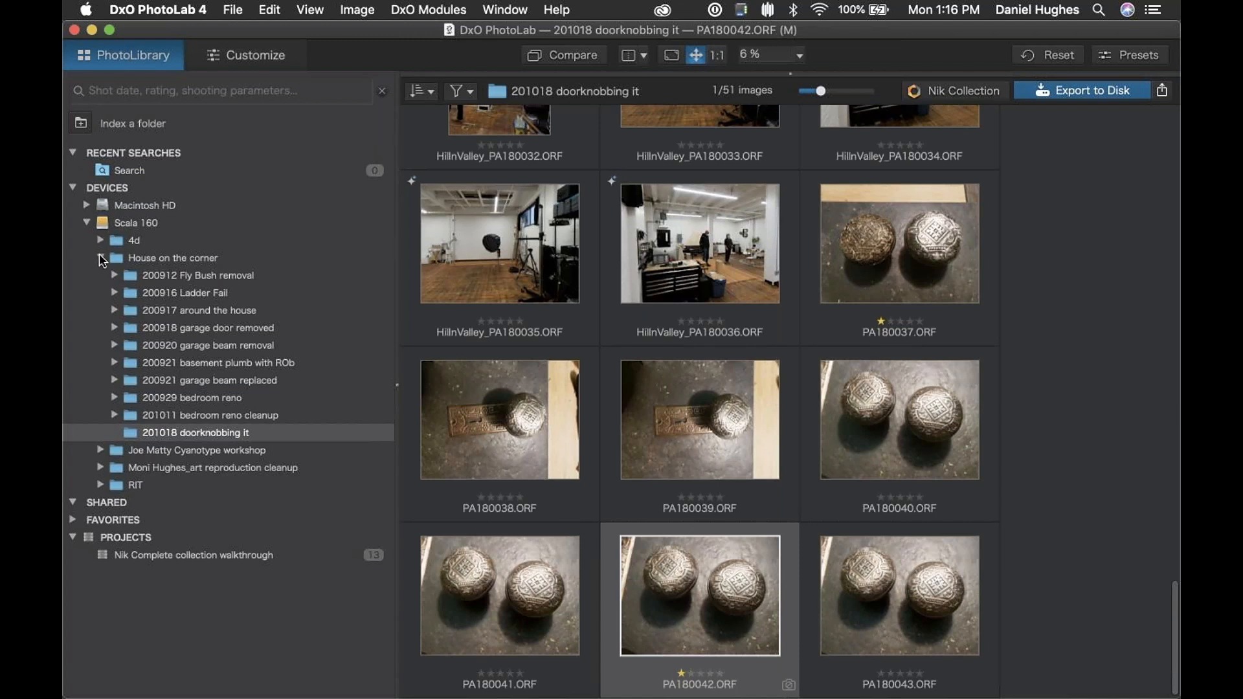
pyautogui.click(88, 224)
pyautogui.click(88, 223)
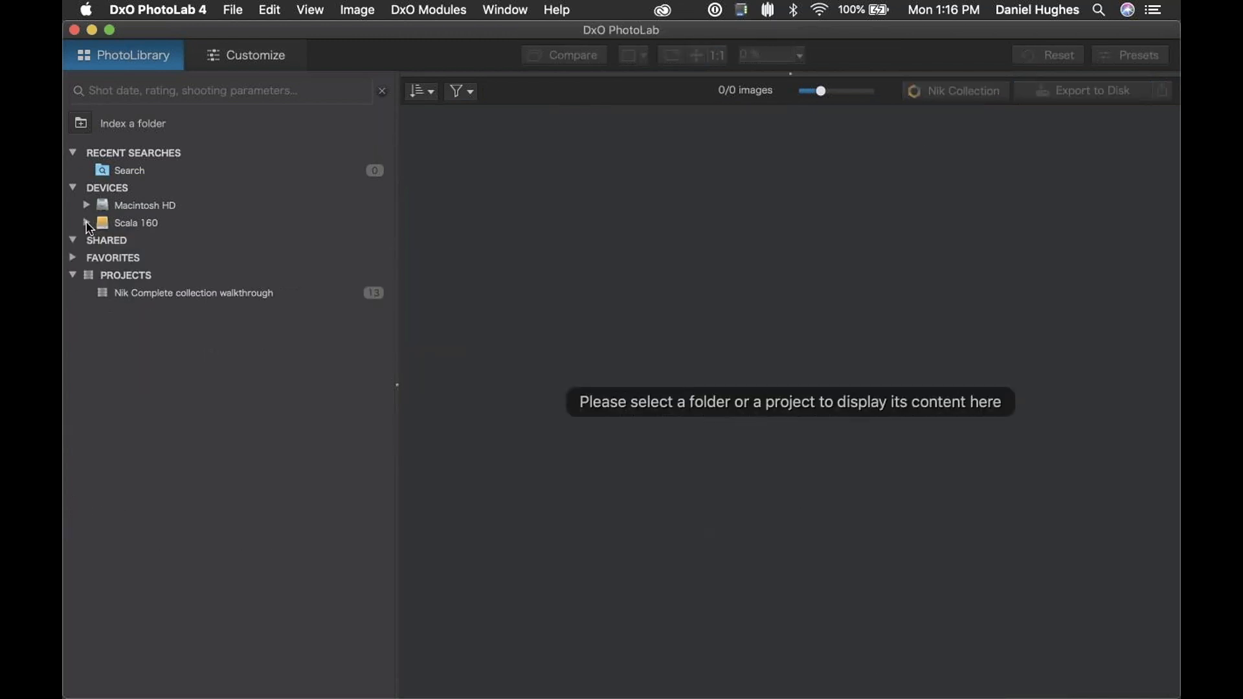
# Step: Open the Jaipur Street portrait photographer folder from the favorites and show _DAH3655.NEF in Customize
pyautogui.click(72, 257)
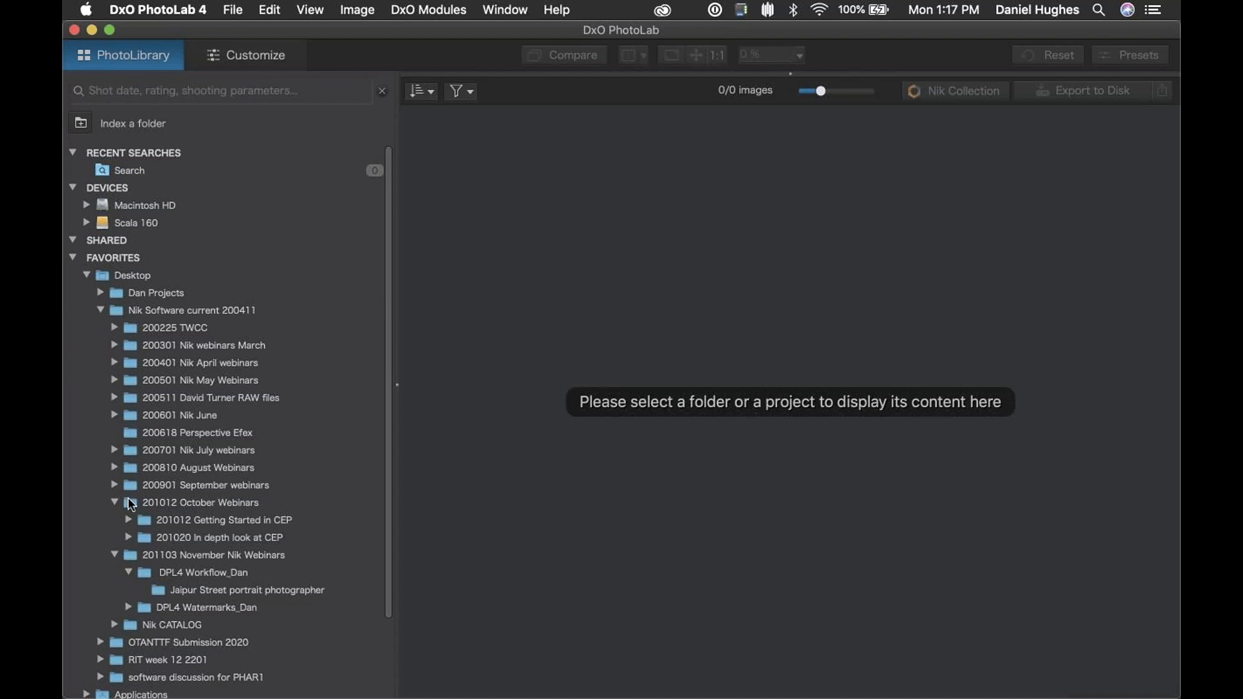
pyautogui.click(123, 315)
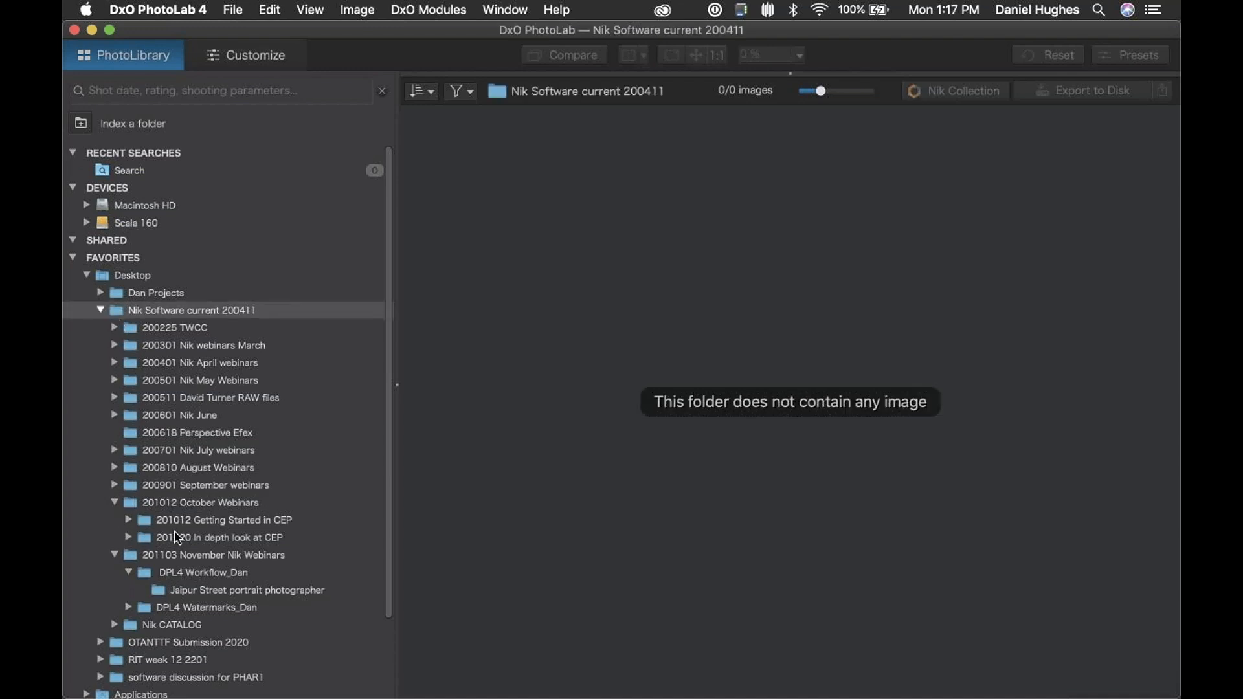
pyautogui.click(134, 558)
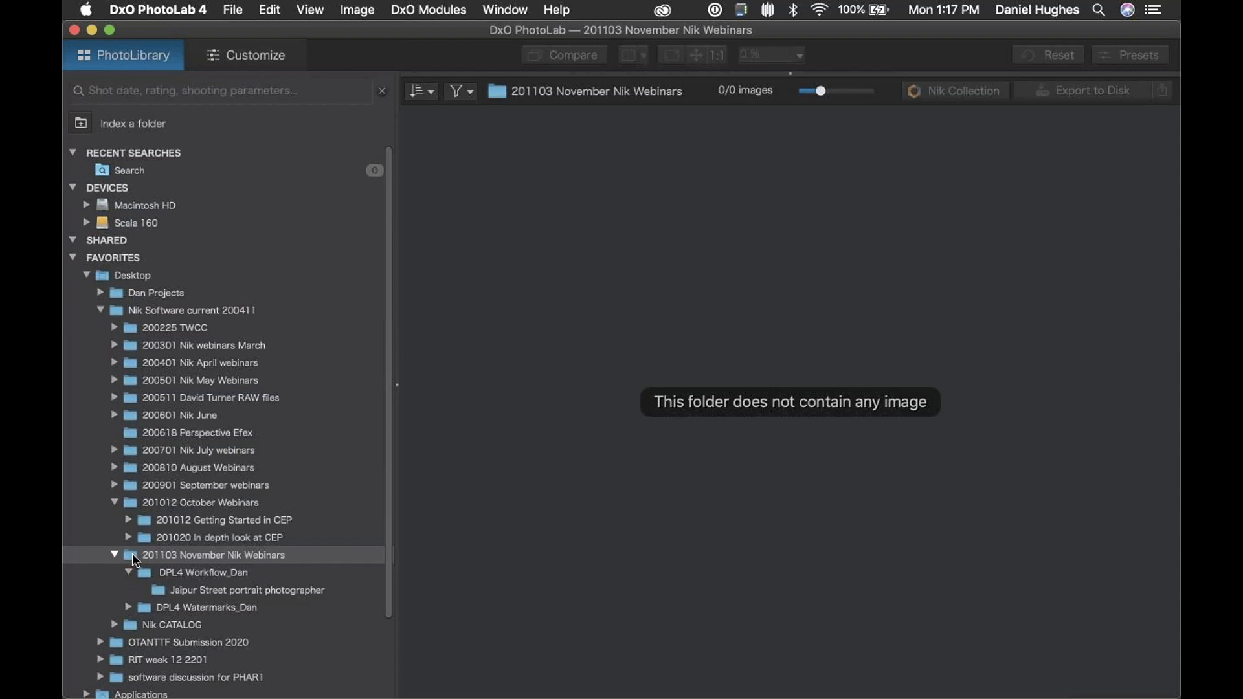
pyautogui.click(194, 593)
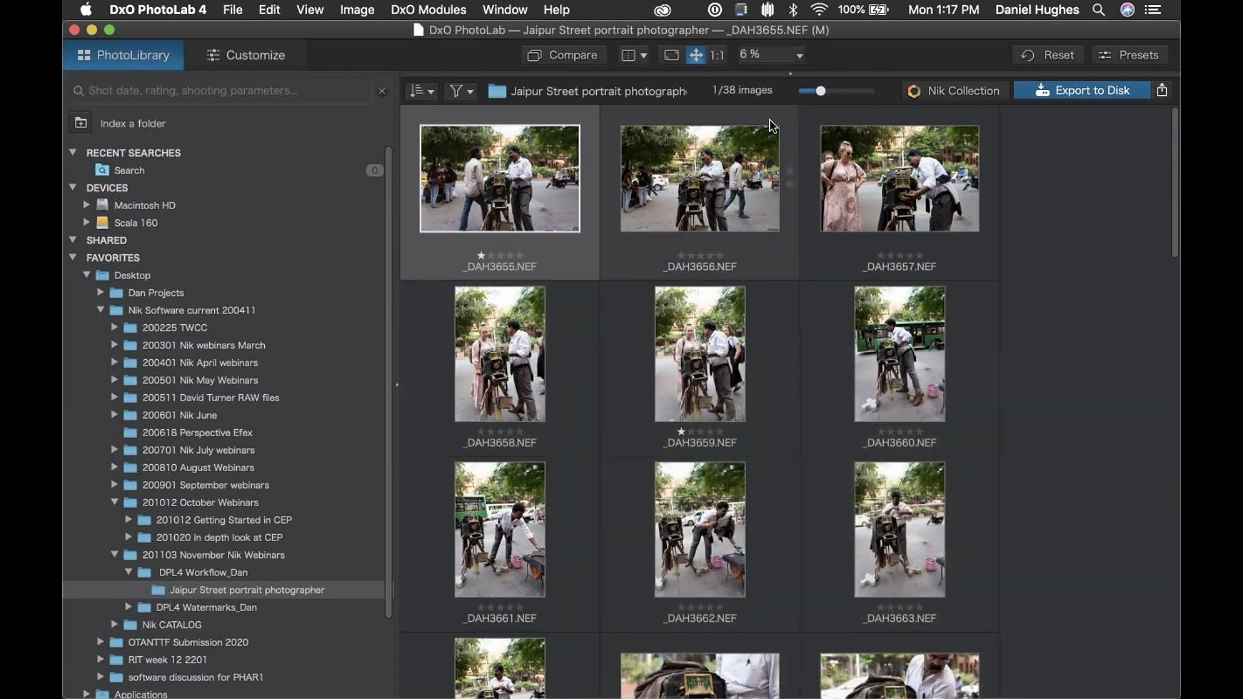
pyautogui.click(259, 60)
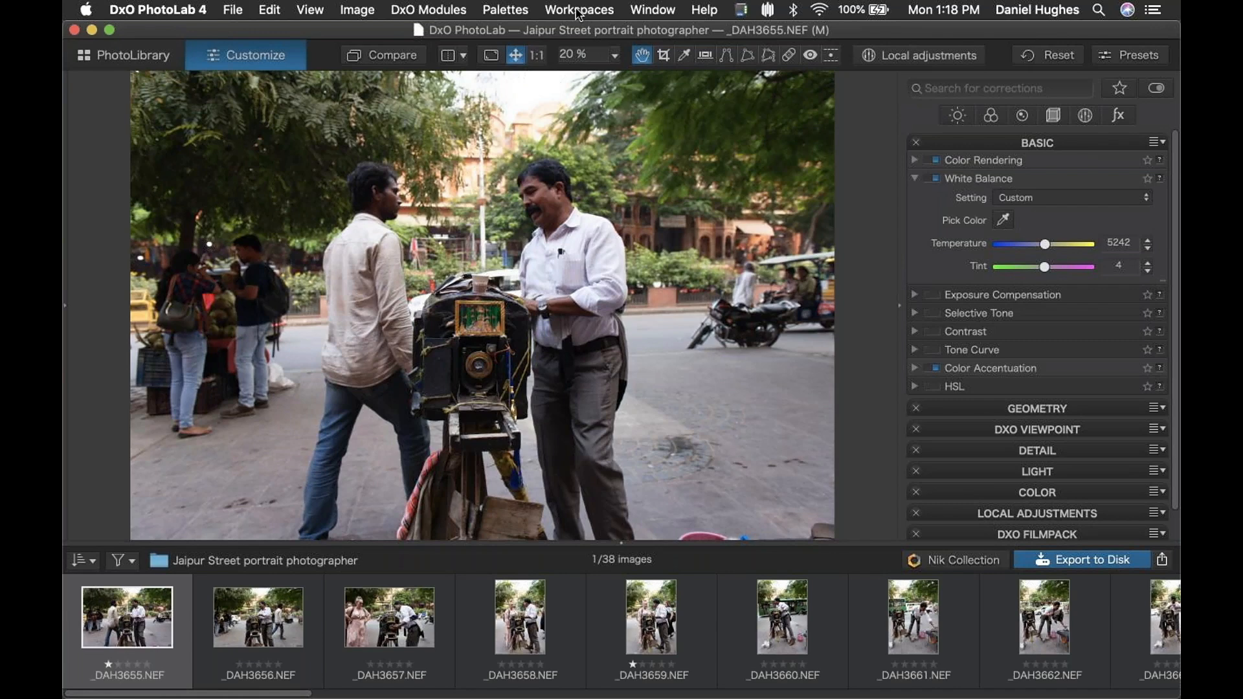
# Step: Review the available workspaces and switch to DxO Standard
pyautogui.click(597, 10)
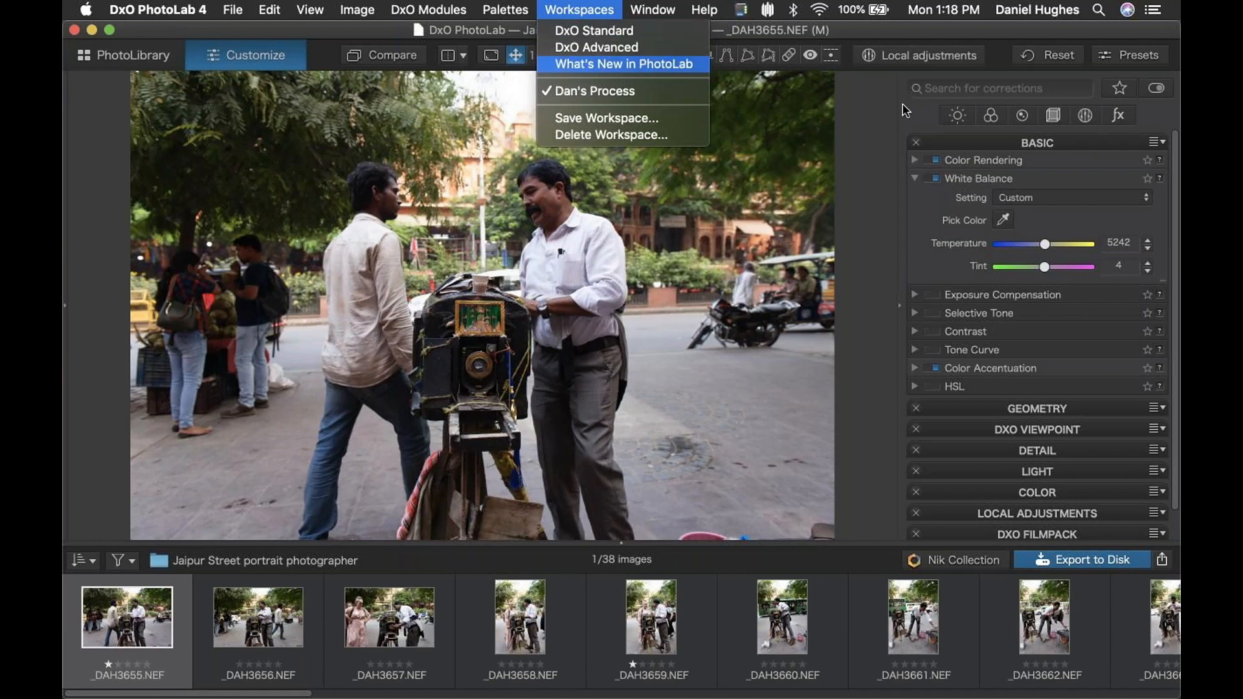
pyautogui.click(857, 143)
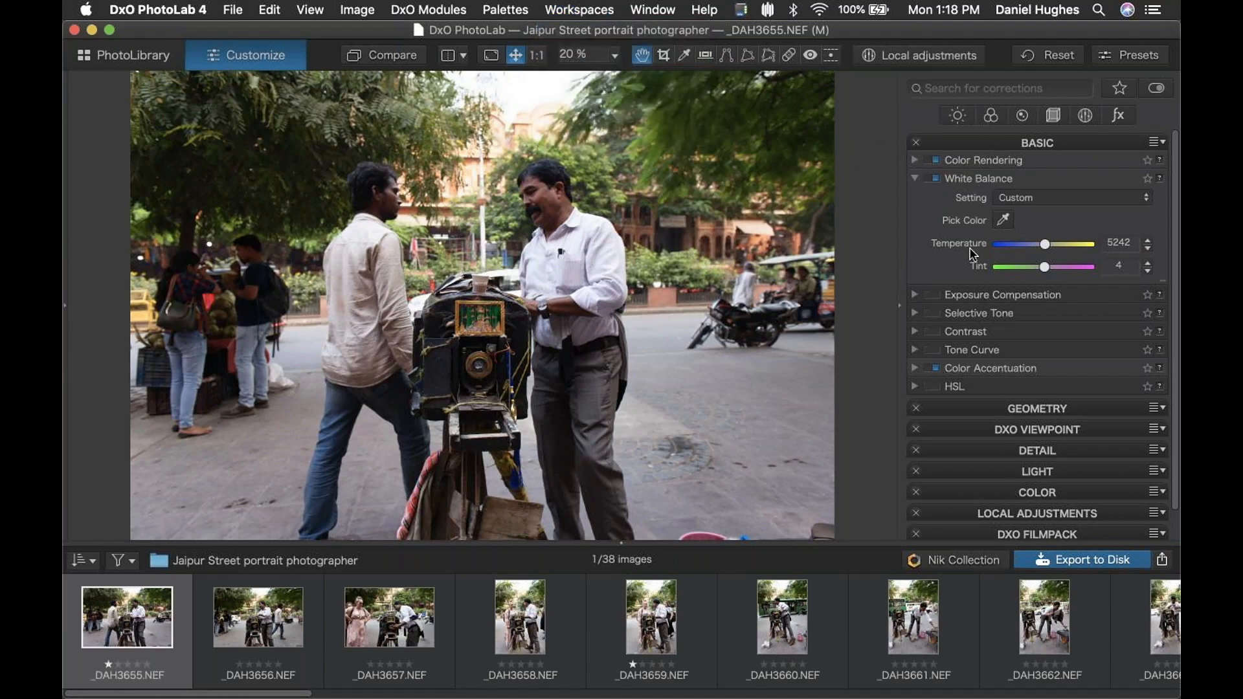
pyautogui.click(562, 9)
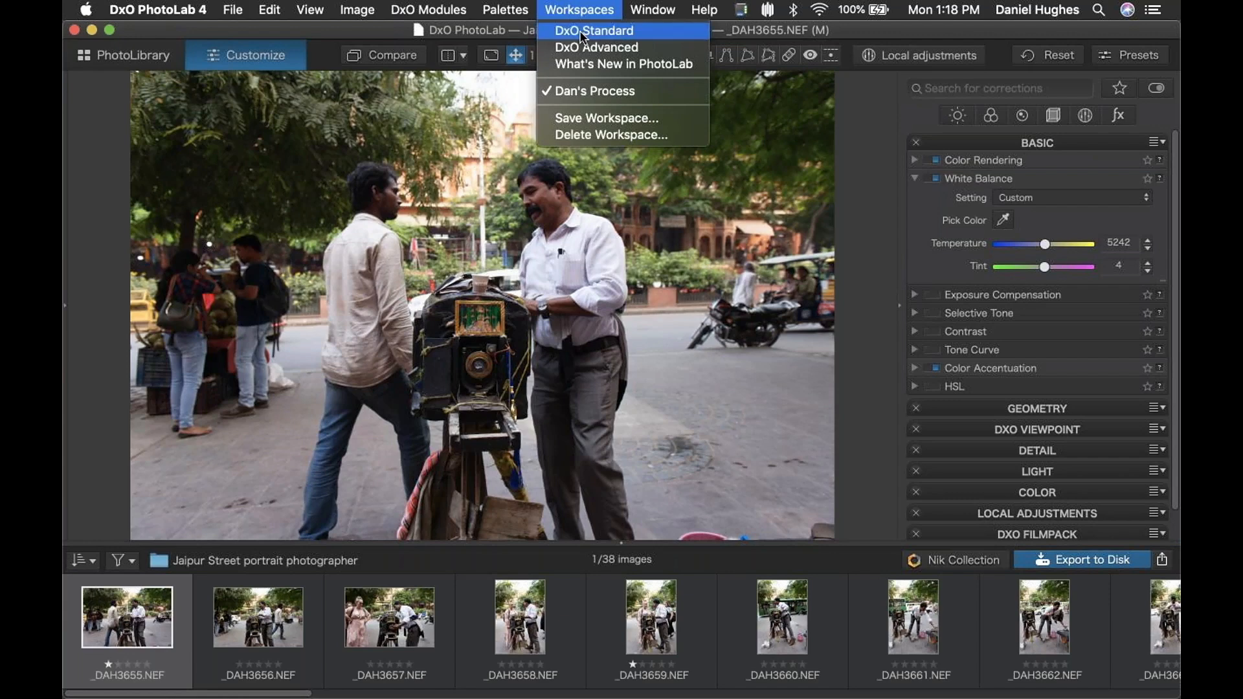
pyautogui.click(580, 31)
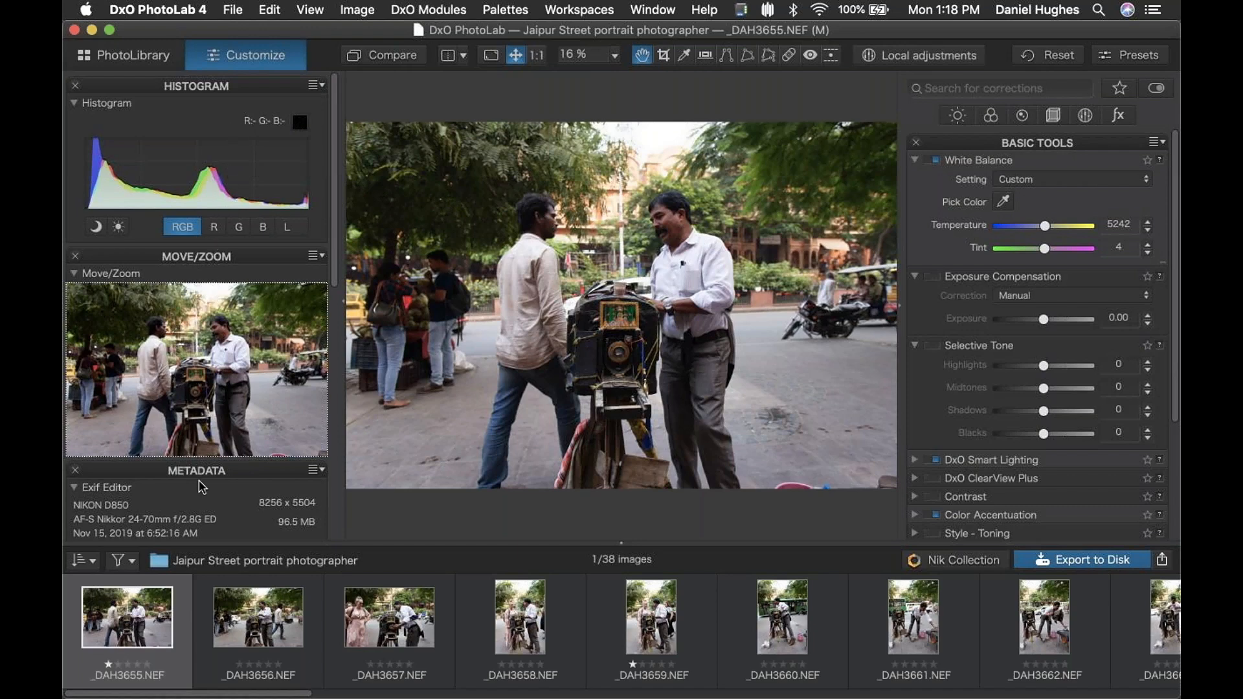
# Step: Examine the metadata, edit history and Basic Tools palette that the DxO Standard workspace provides for _DAH3655.NEF
pyautogui.scroll(-8, 249, 363)
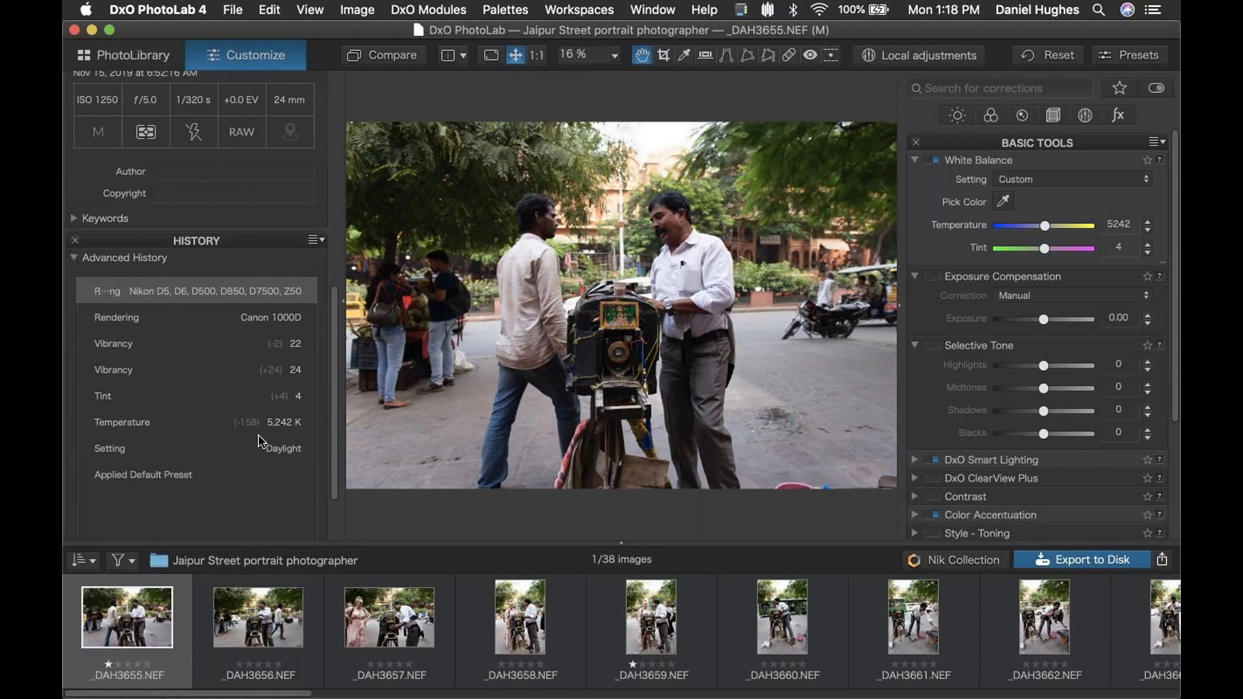
pyautogui.scroll(5, 396, 340)
pyautogui.scroll(-5, 824, 276)
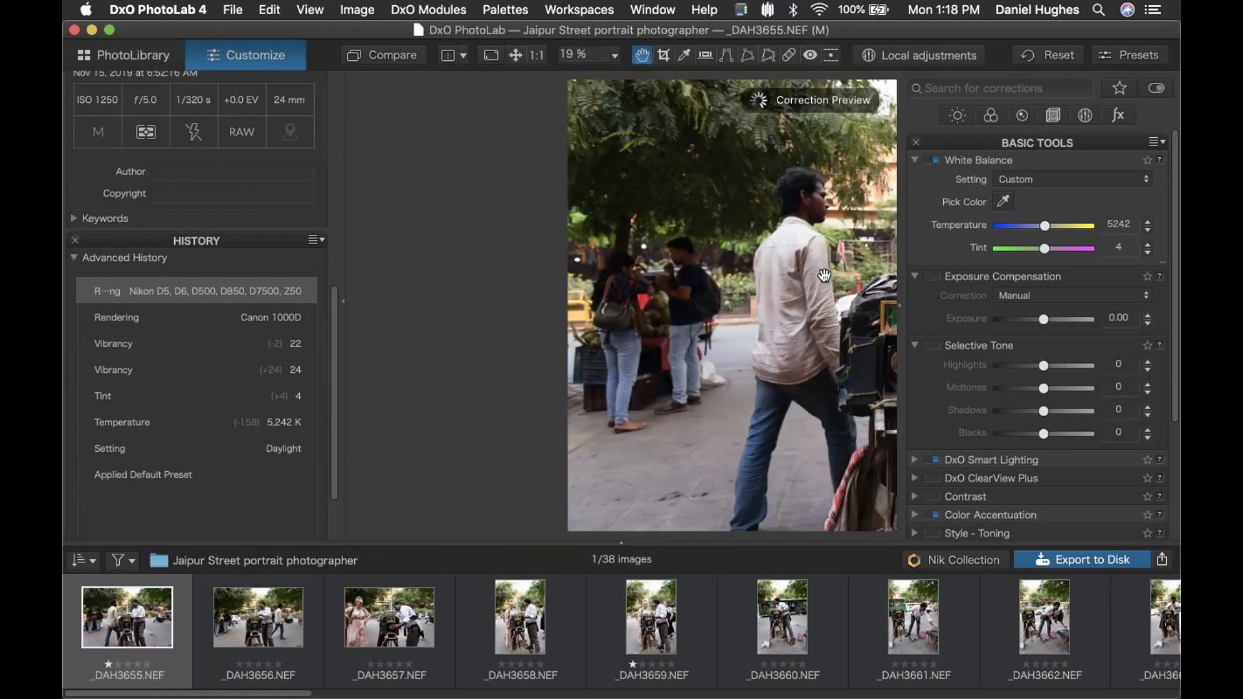
pyautogui.scroll(-2, 824, 276)
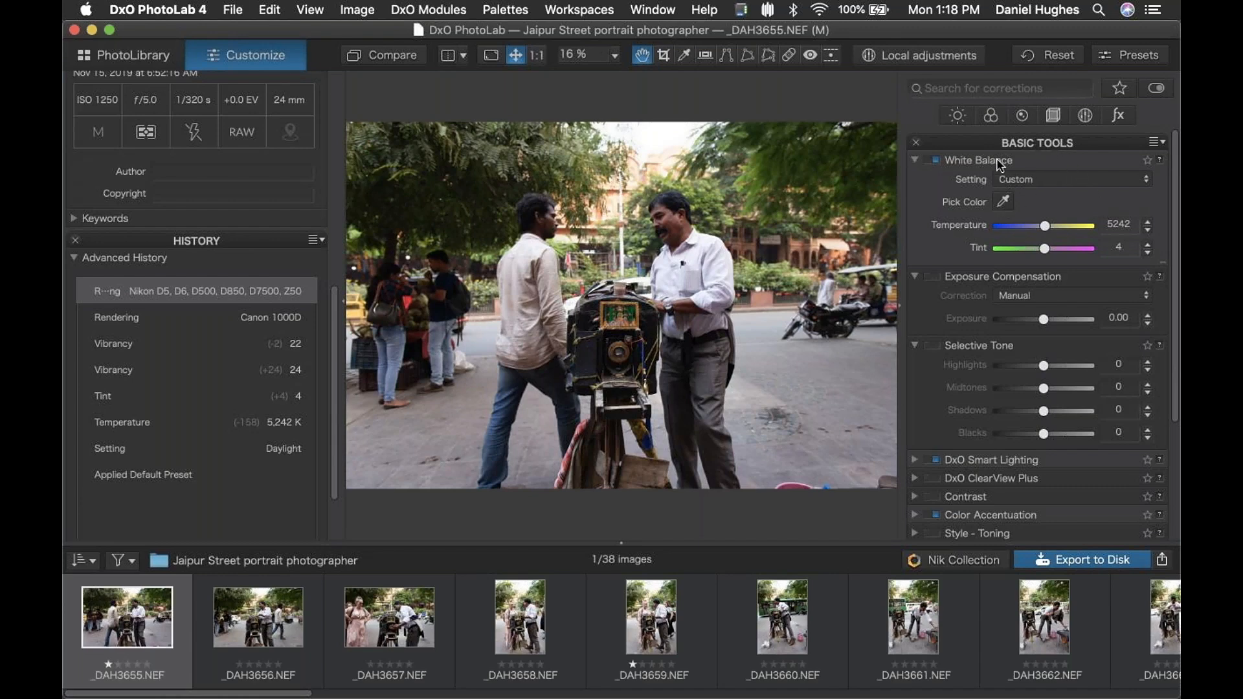
pyautogui.click(938, 147)
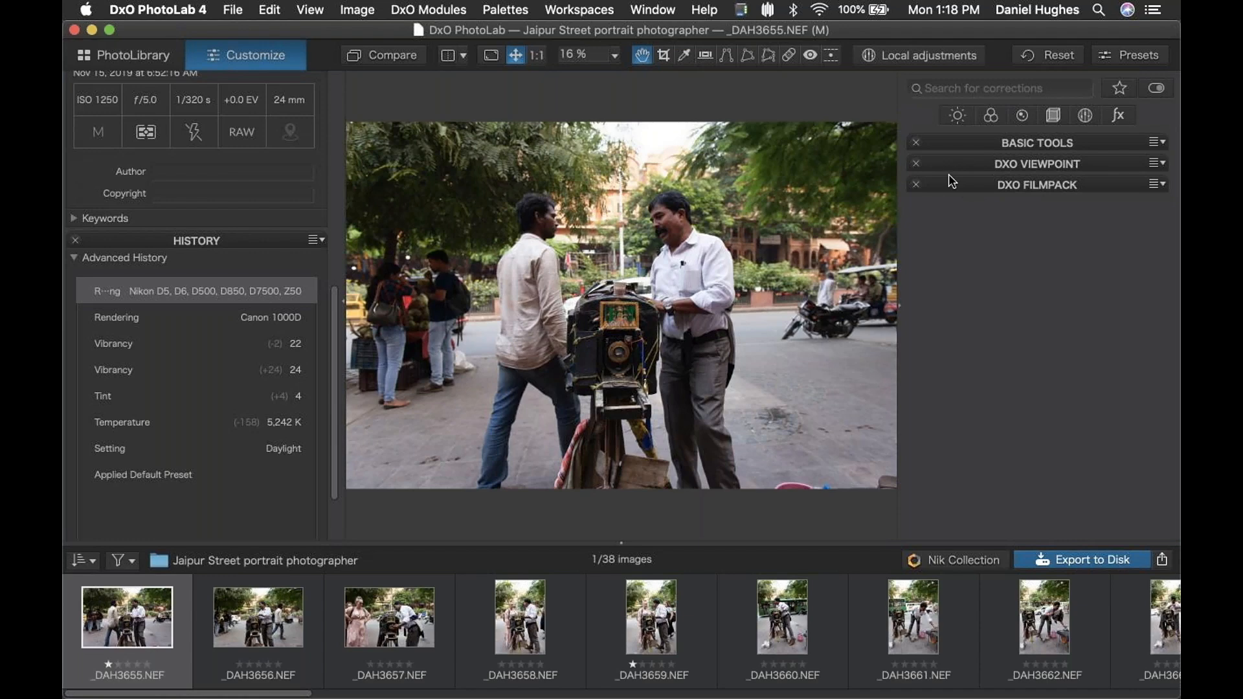
pyautogui.click(966, 143)
# Step: Switch the workspace from DxO Standard to DxO Advanced
pyautogui.click(573, 8)
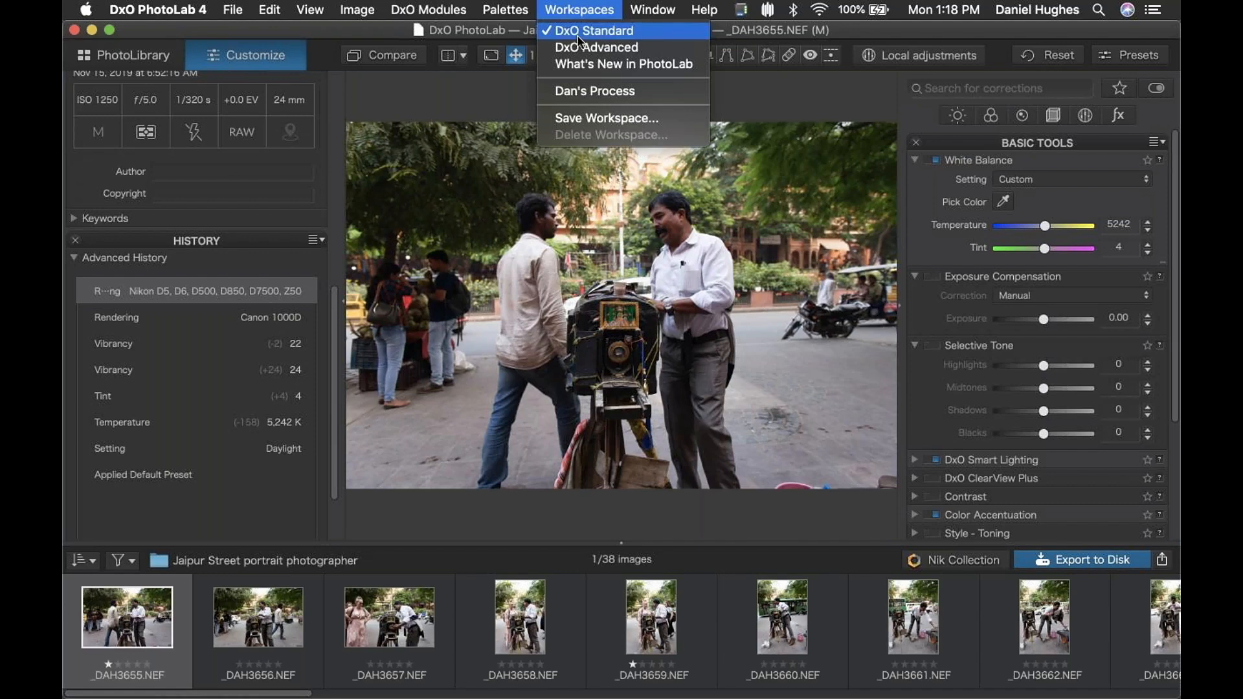
pyautogui.click(723, 32)
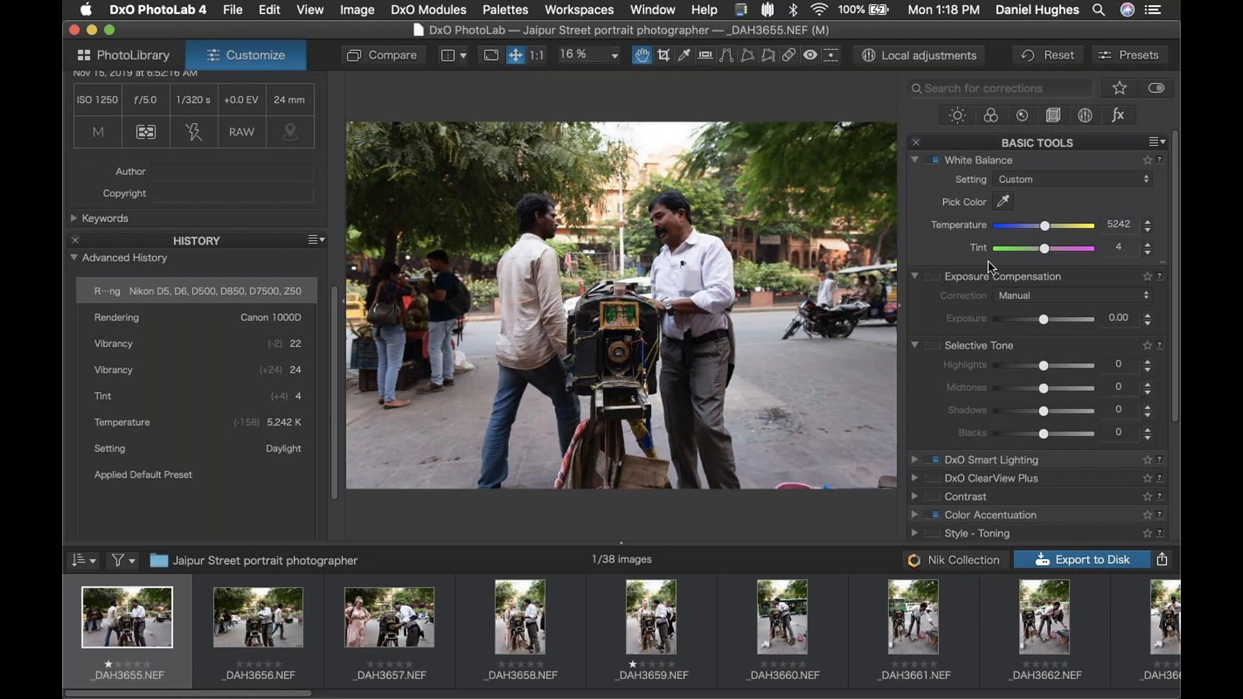
pyautogui.click(573, 11)
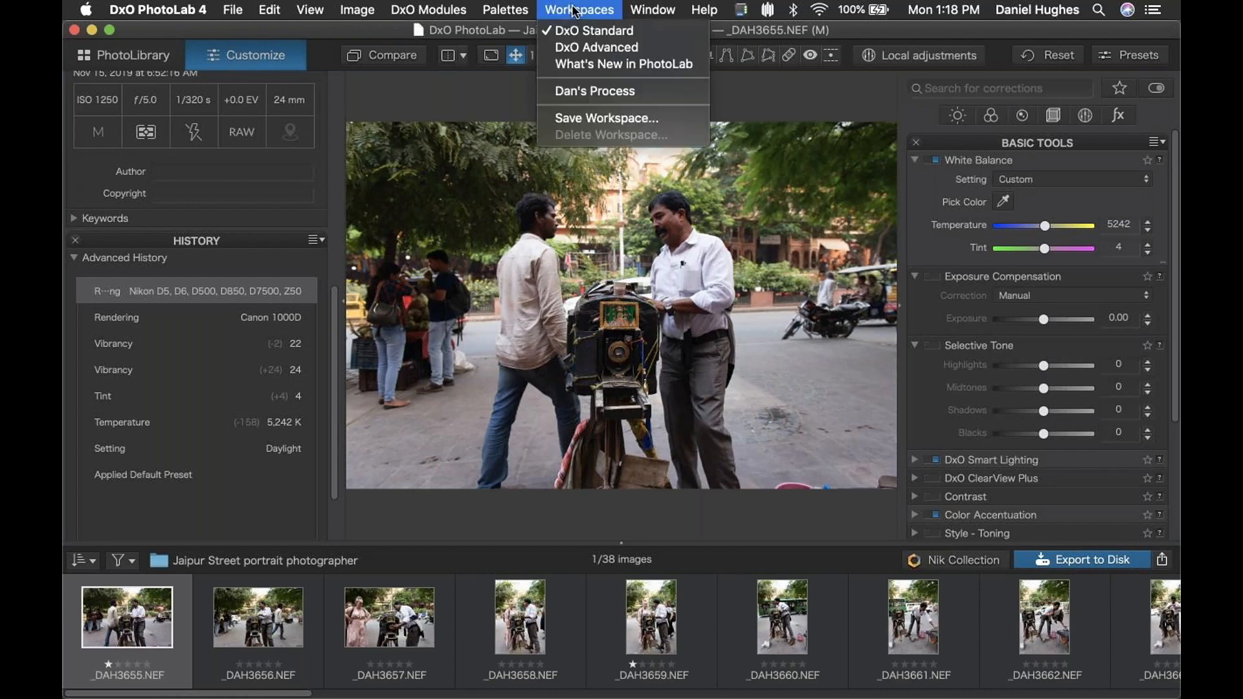
pyautogui.click(580, 48)
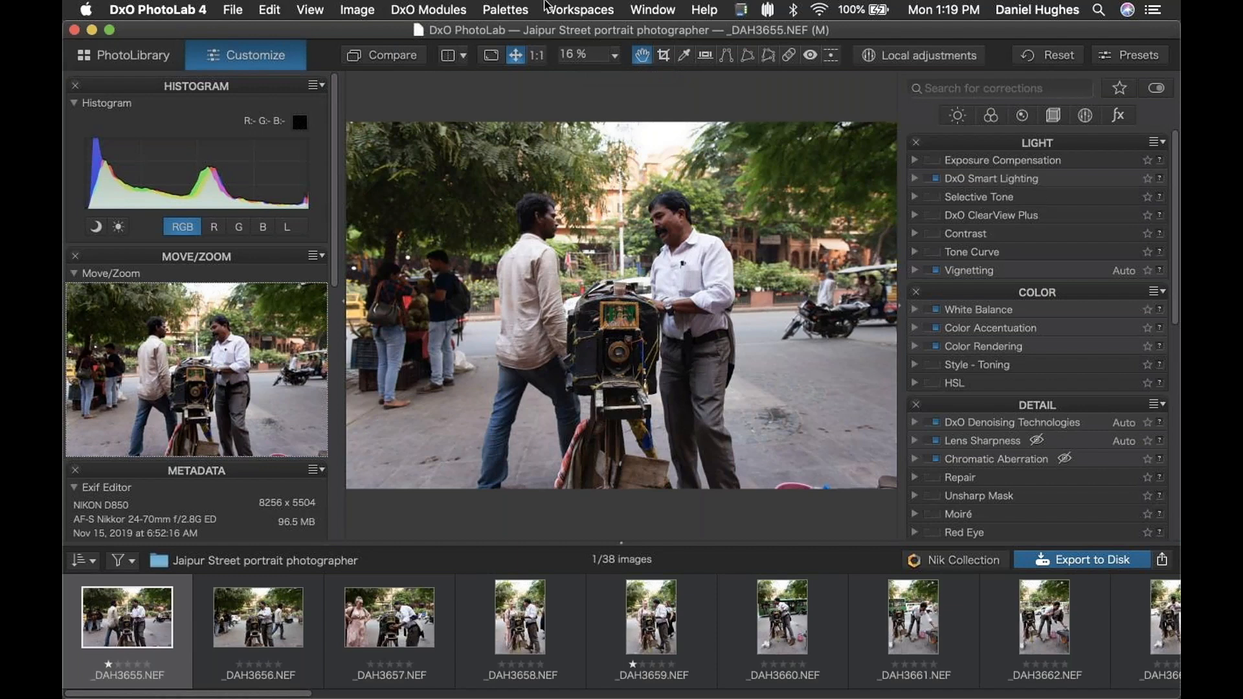
# Step: Look through the DxO Advanced correction palettes from Light down to DxO FilmPack and back up
pyautogui.click(581, 8)
pyautogui.click(581, 3)
pyautogui.scroll(-3, 1059, 430)
pyautogui.scroll(-8, 1059, 430)
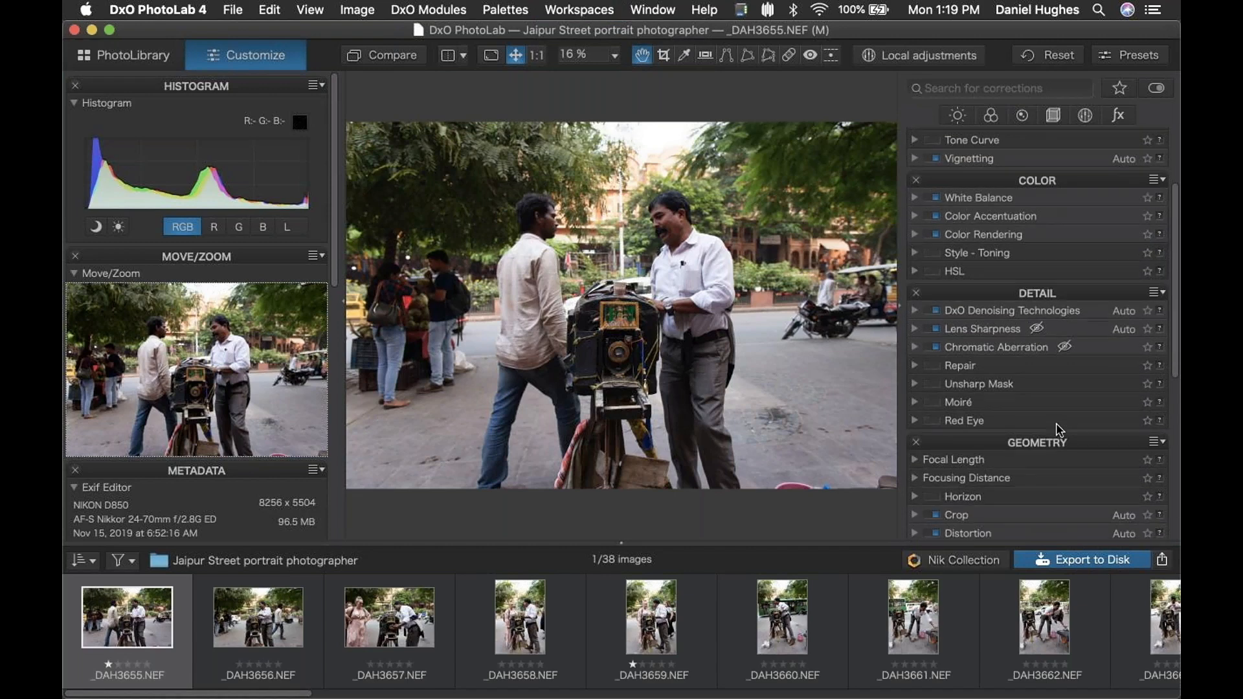
pyautogui.scroll(-5, 1059, 430)
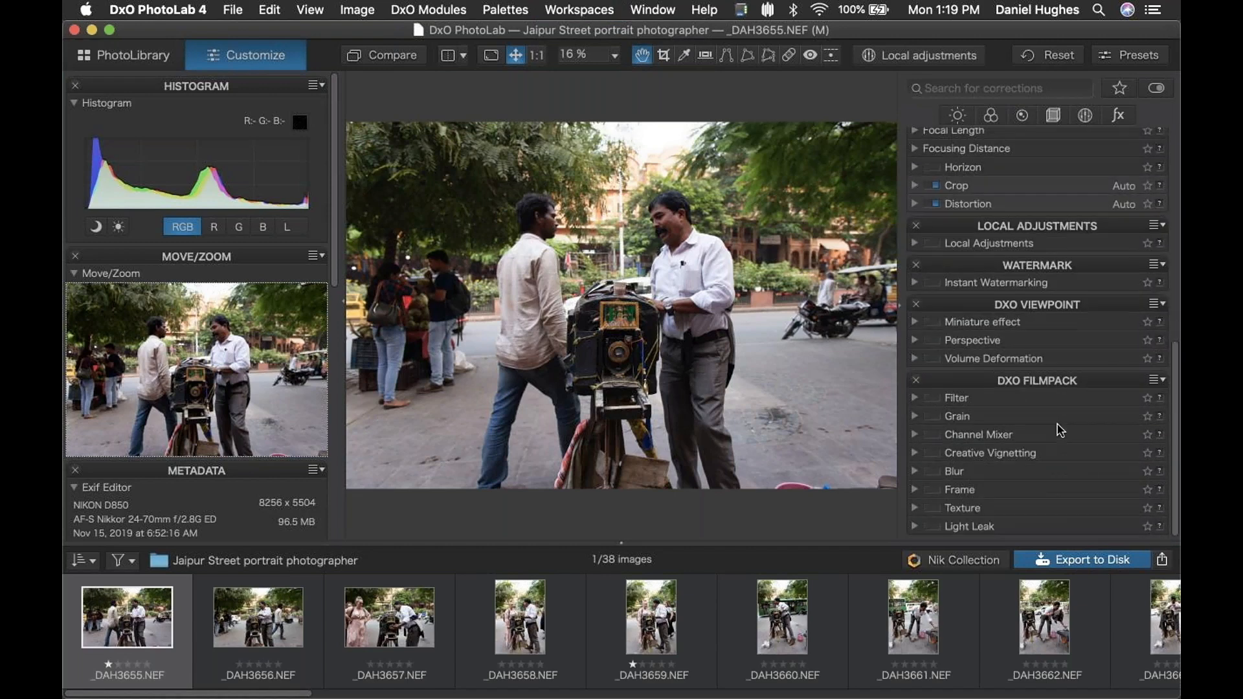
pyautogui.scroll(15, 1059, 429)
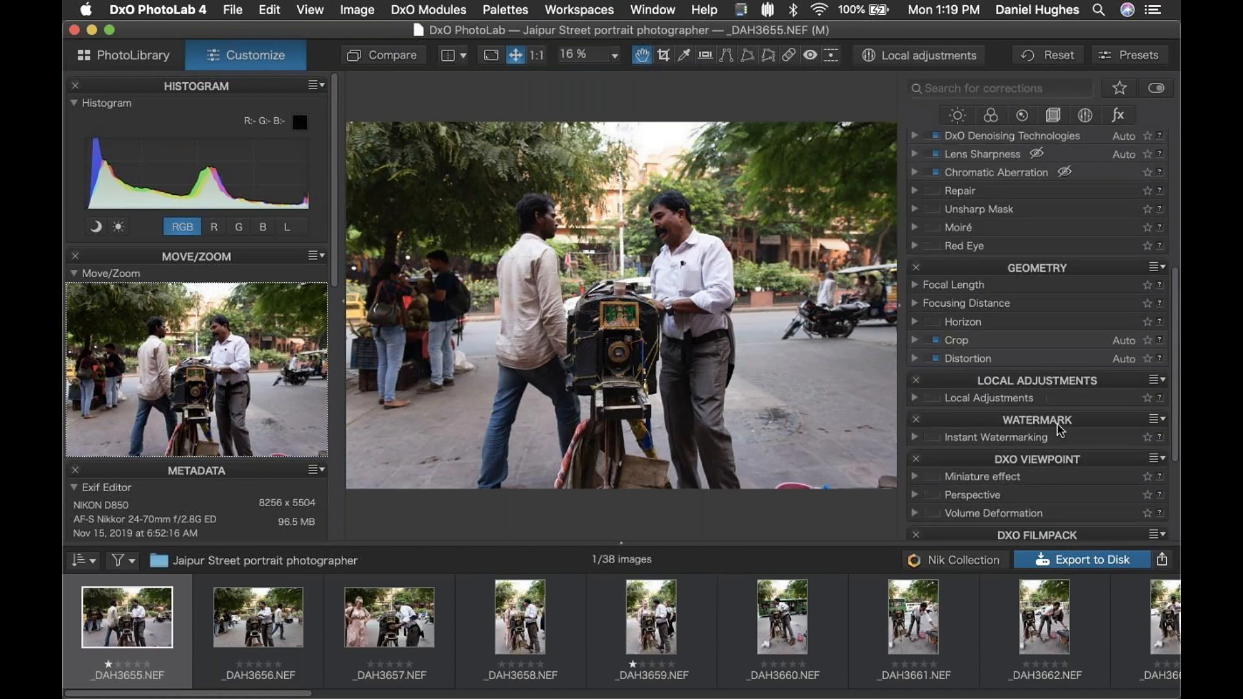
pyautogui.scroll(2, 1060, 429)
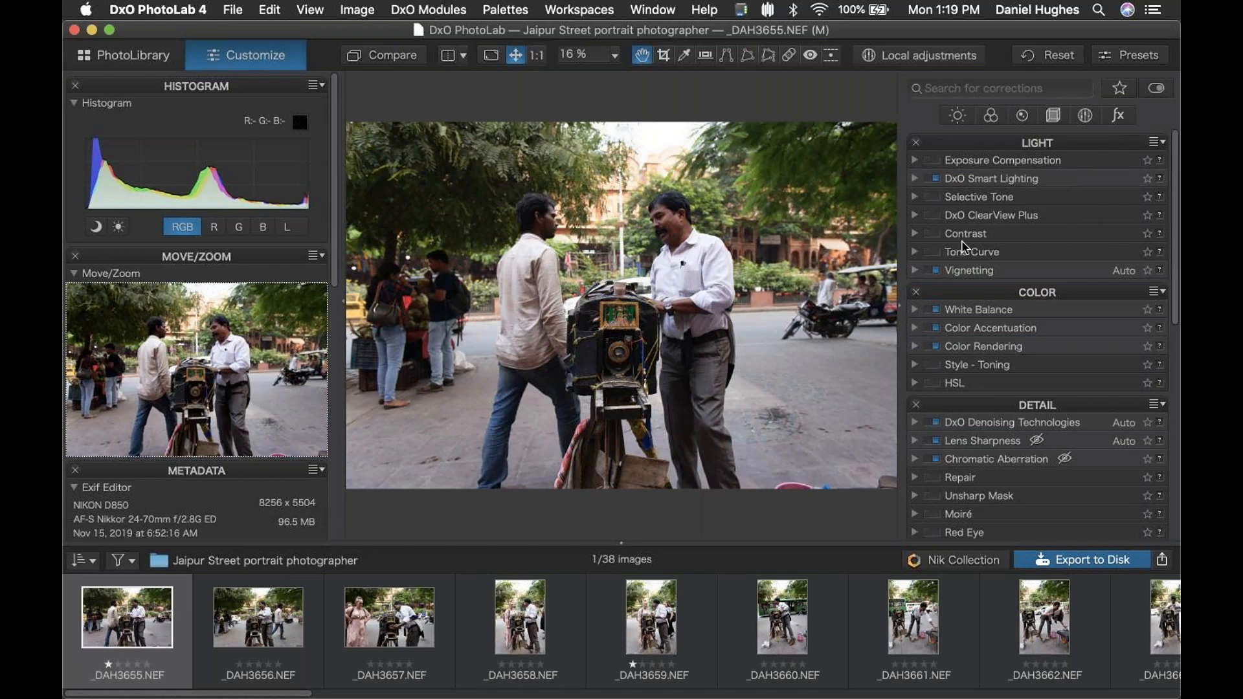
# Step: Switch to the saved custom workspace and expand its Basic palette
pyautogui.click(579, 9)
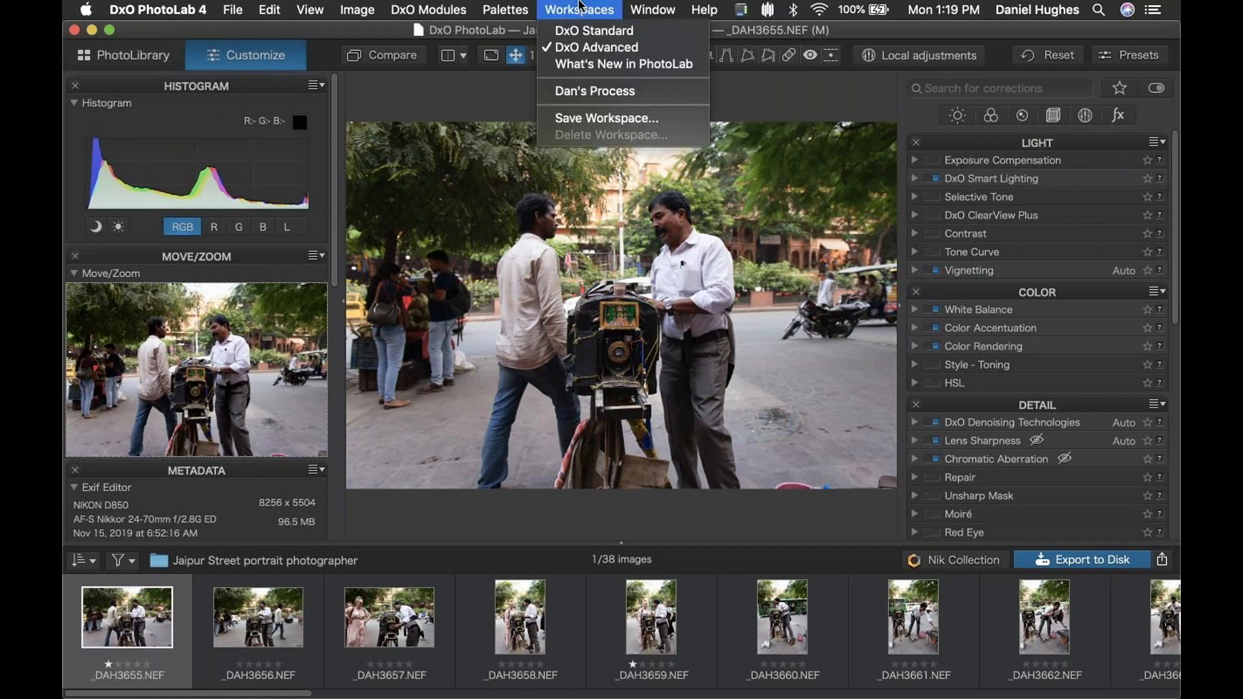
pyautogui.click(609, 92)
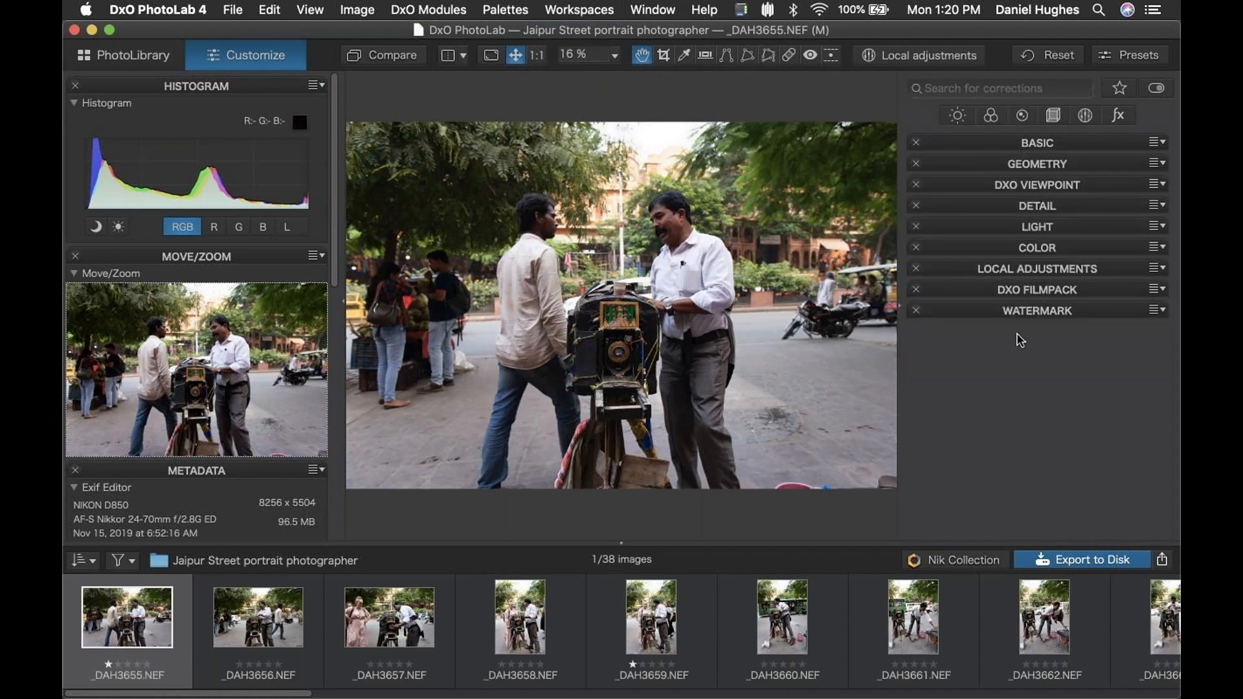
pyautogui.click(989, 144)
pyautogui.click(986, 145)
pyautogui.click(967, 145)
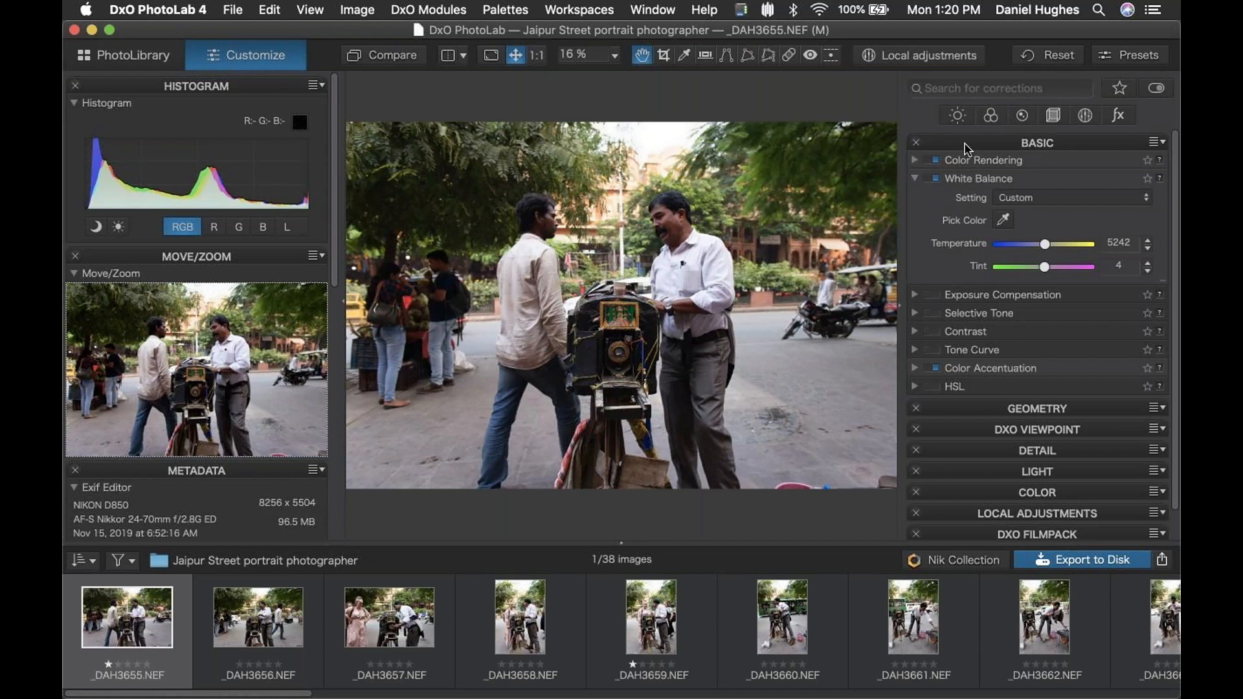
pyautogui.click(967, 145)
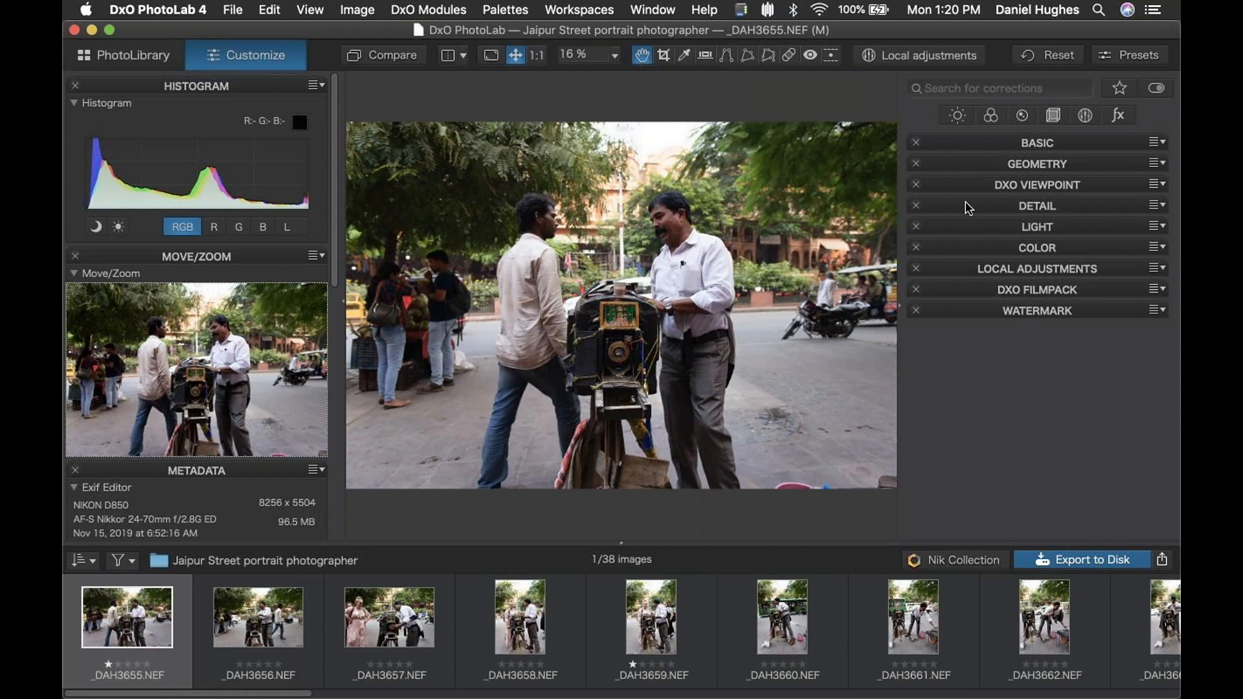
pyautogui.click(976, 144)
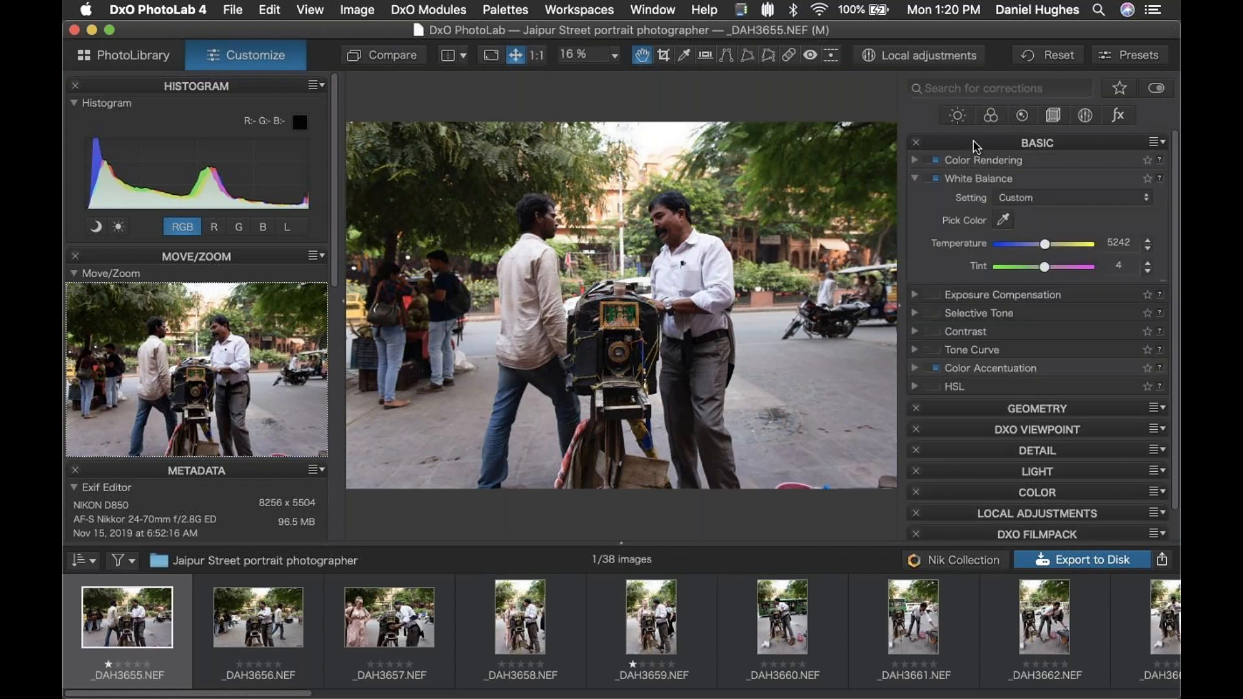
# Step: Examine the Basic palette's correction list and Color Rendering settings, leaving only the White Balance settings expanded
pyautogui.click(915, 180)
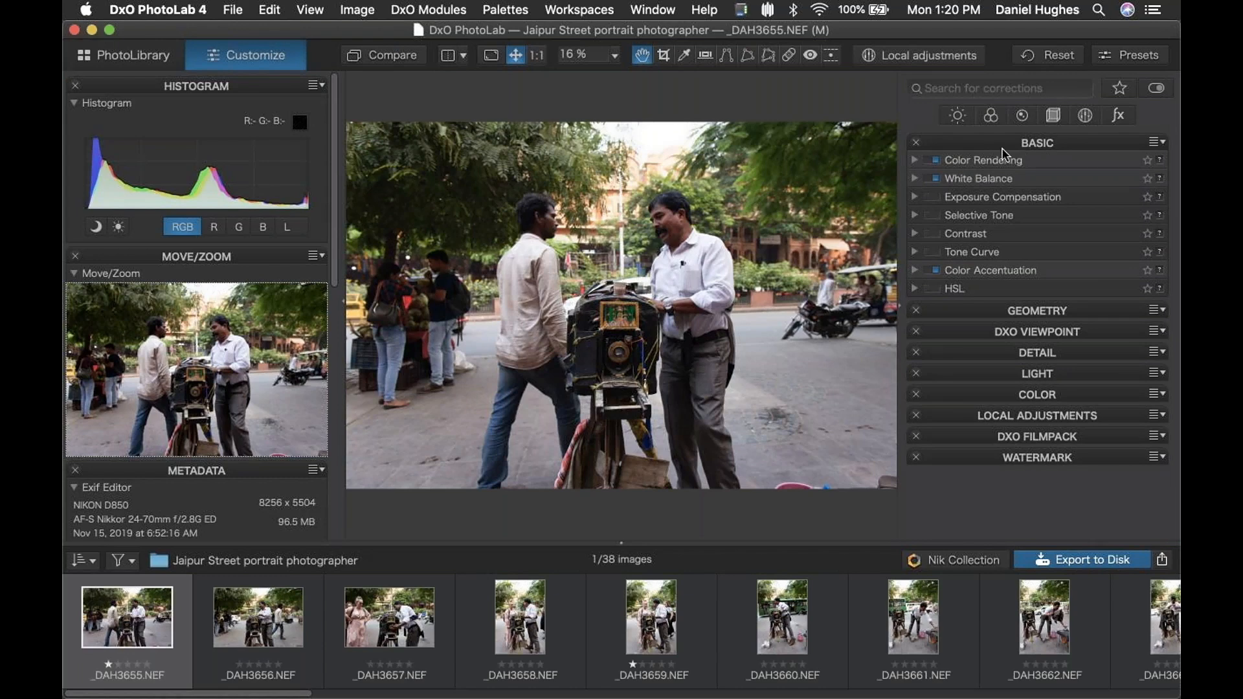
pyautogui.click(914, 161)
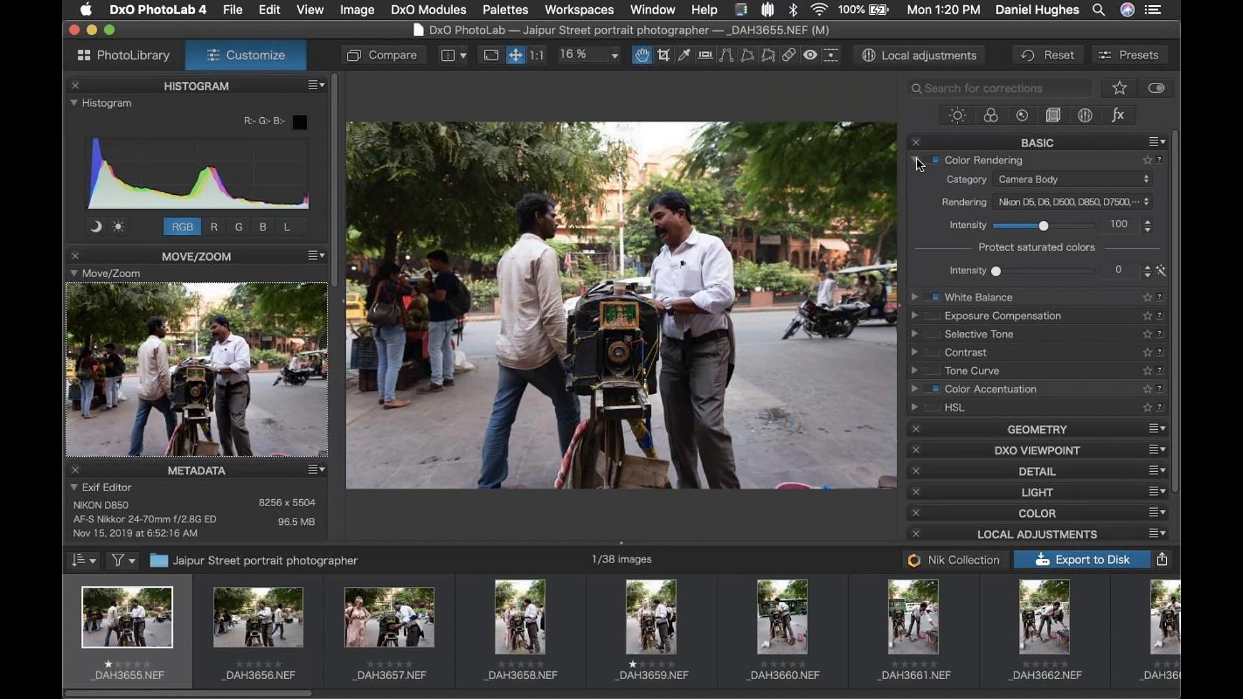
pyautogui.click(916, 159)
pyautogui.click(915, 179)
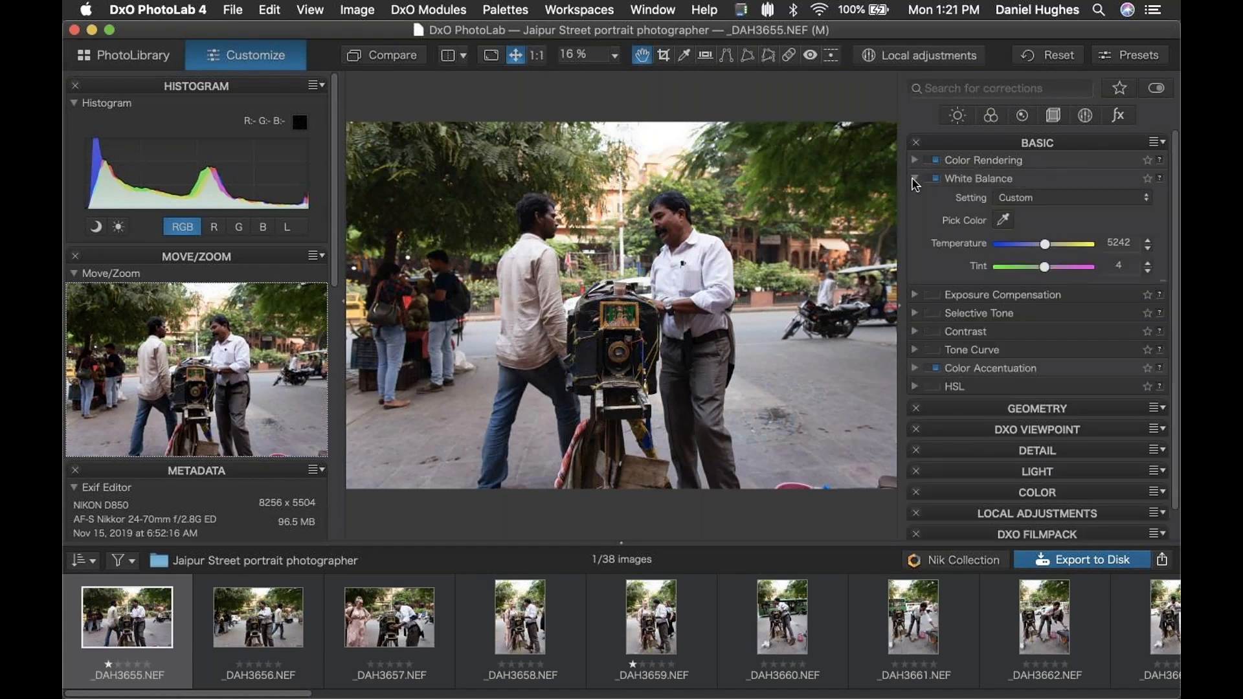
# Step: Collapse the White Balance settings and the Basic palette, and view the corrections in the Geometry palette before collapsing it too
pyautogui.click(914, 180)
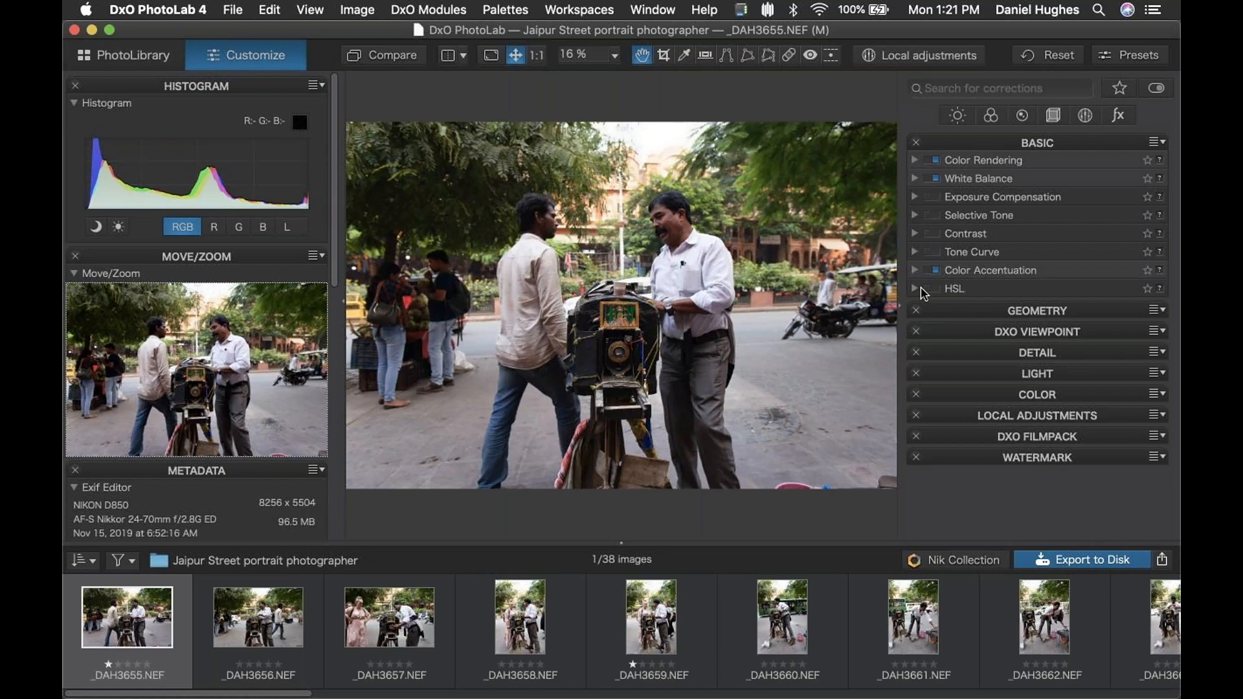
pyautogui.click(971, 145)
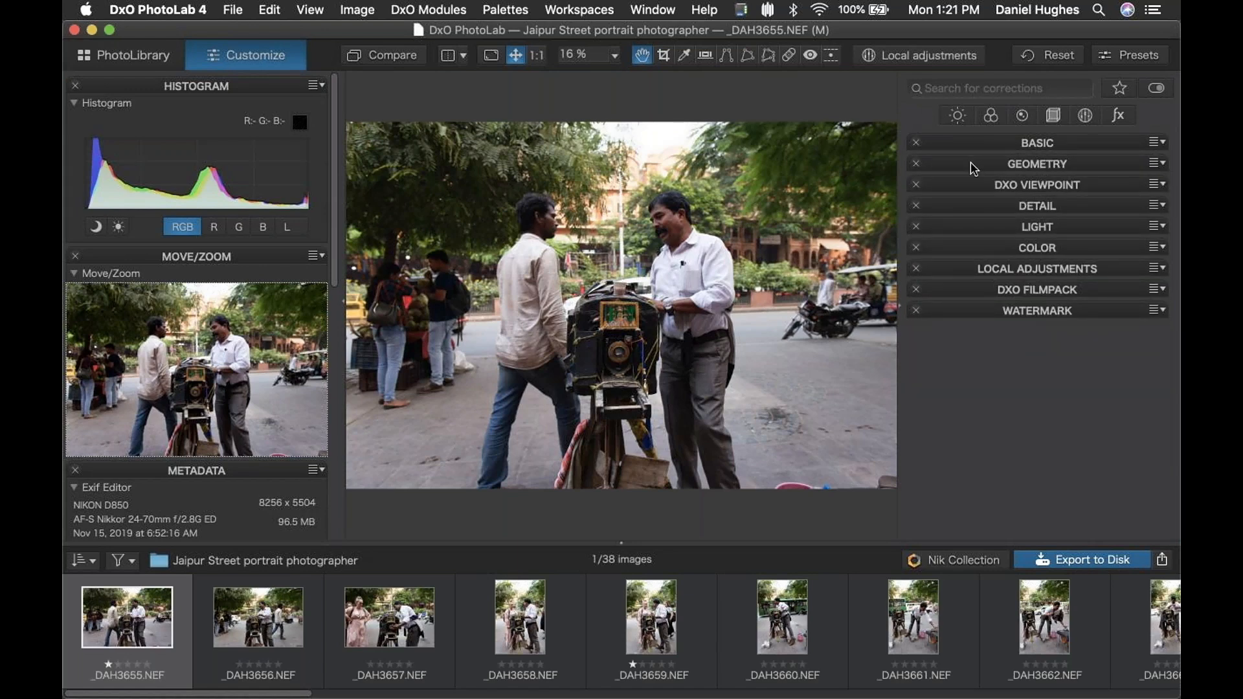
pyautogui.click(974, 166)
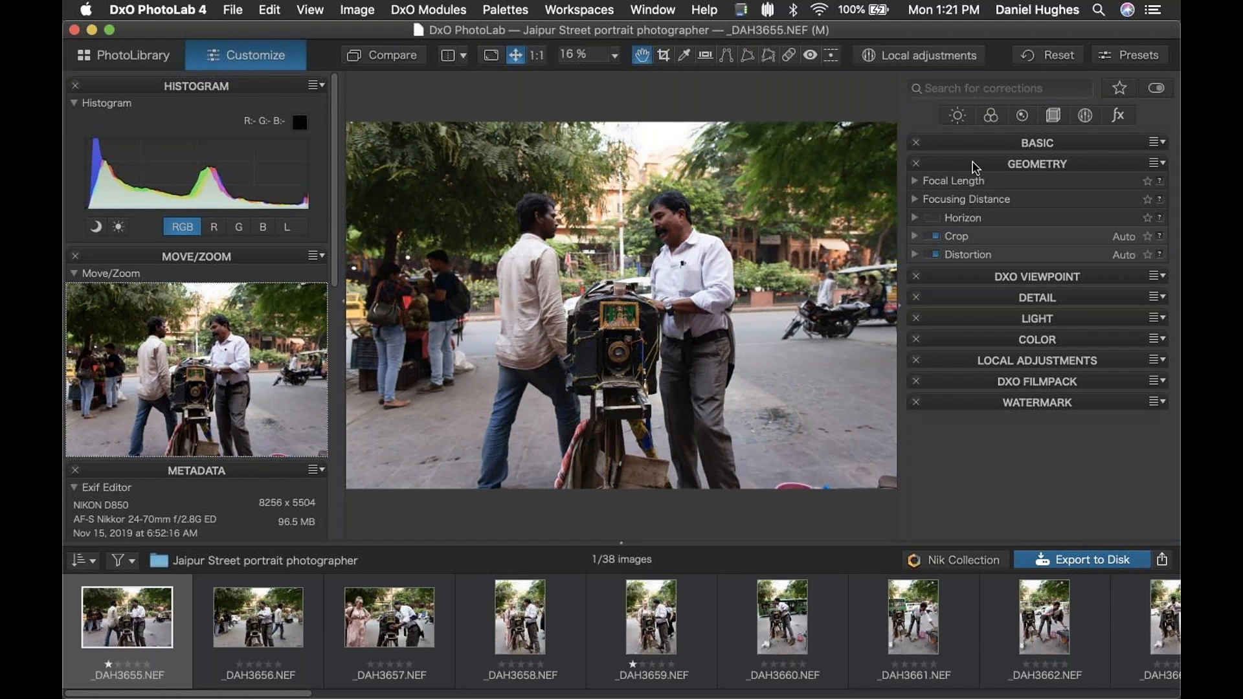
pyautogui.click(976, 166)
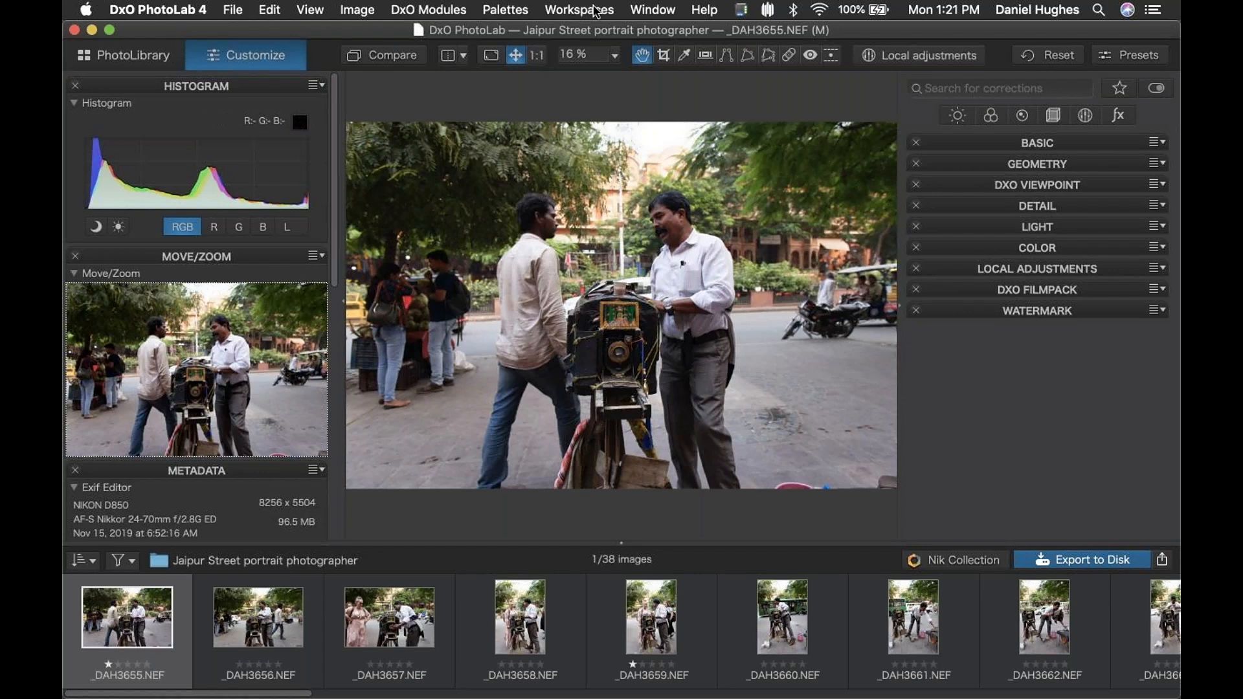
pyautogui.click(509, 11)
pyautogui.moveTo(607, 6)
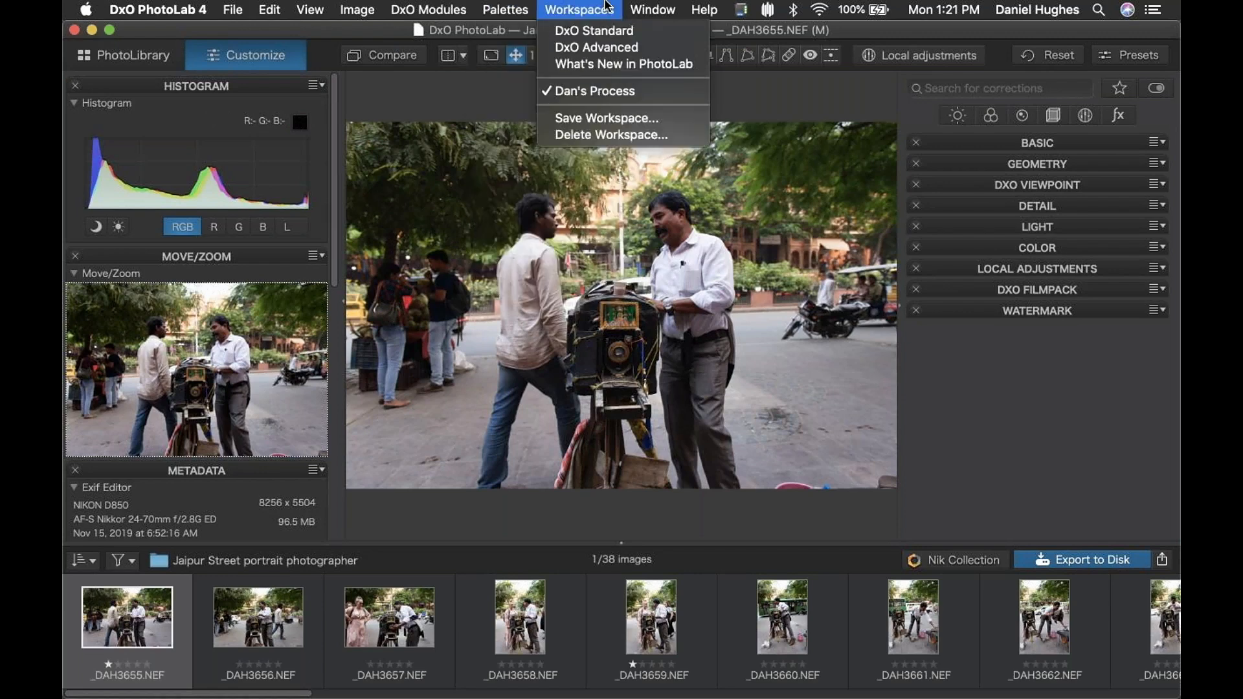
pyautogui.moveTo(506, 9)
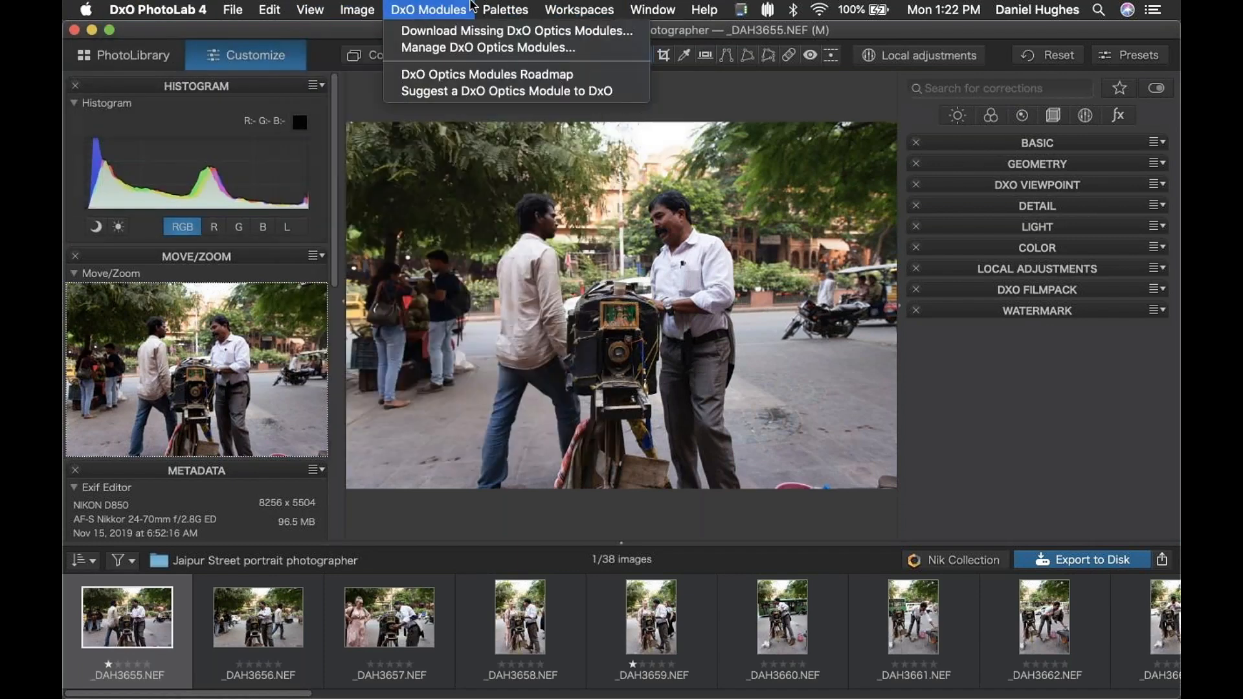
pyautogui.click(529, 5)
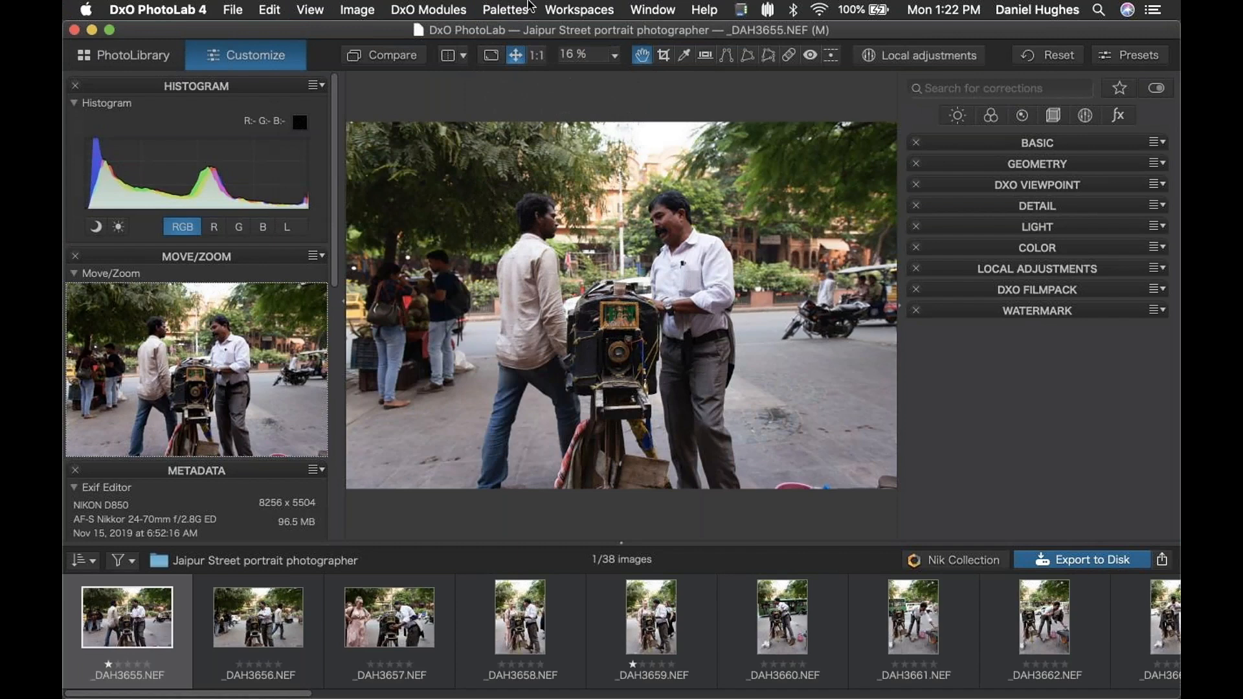
# Step: Open the red infrared skyscraper photo _DAH9062.NEF from the Nik Complete collection walkthrough project for customizing
pyautogui.click(133, 56)
pyautogui.moveTo(388, 211); pyautogui.dragTo(390, 431)
pyautogui.click(155, 691)
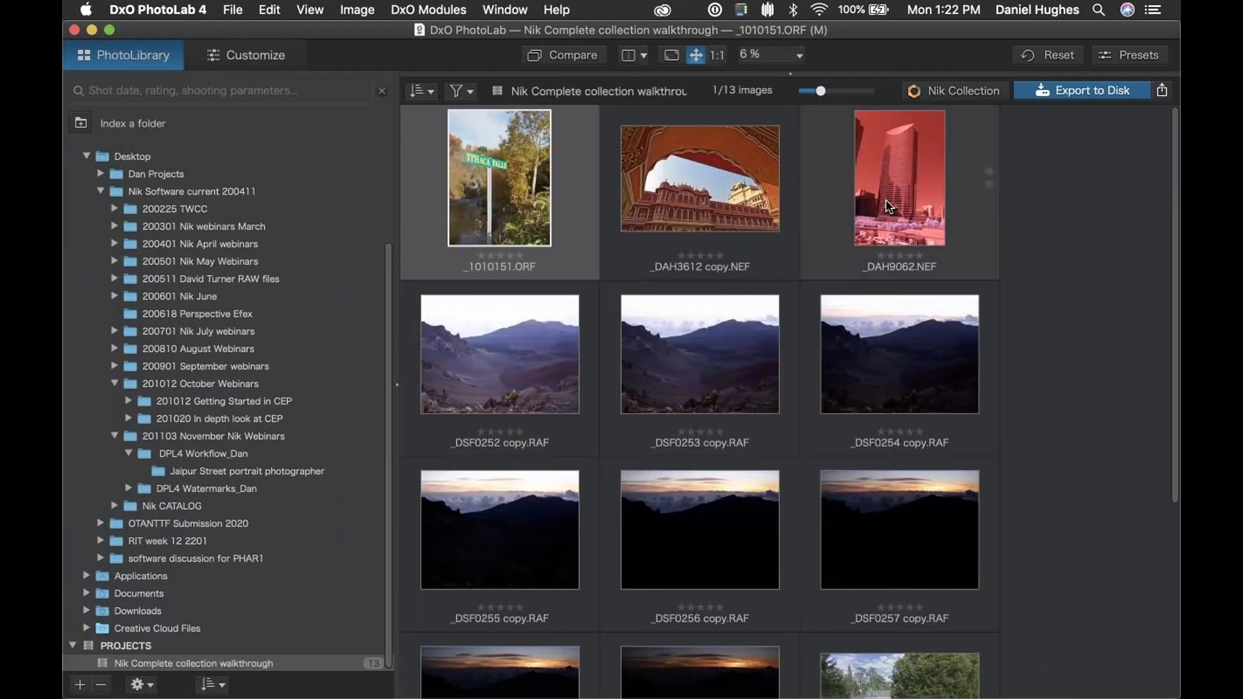
pyautogui.click(890, 201)
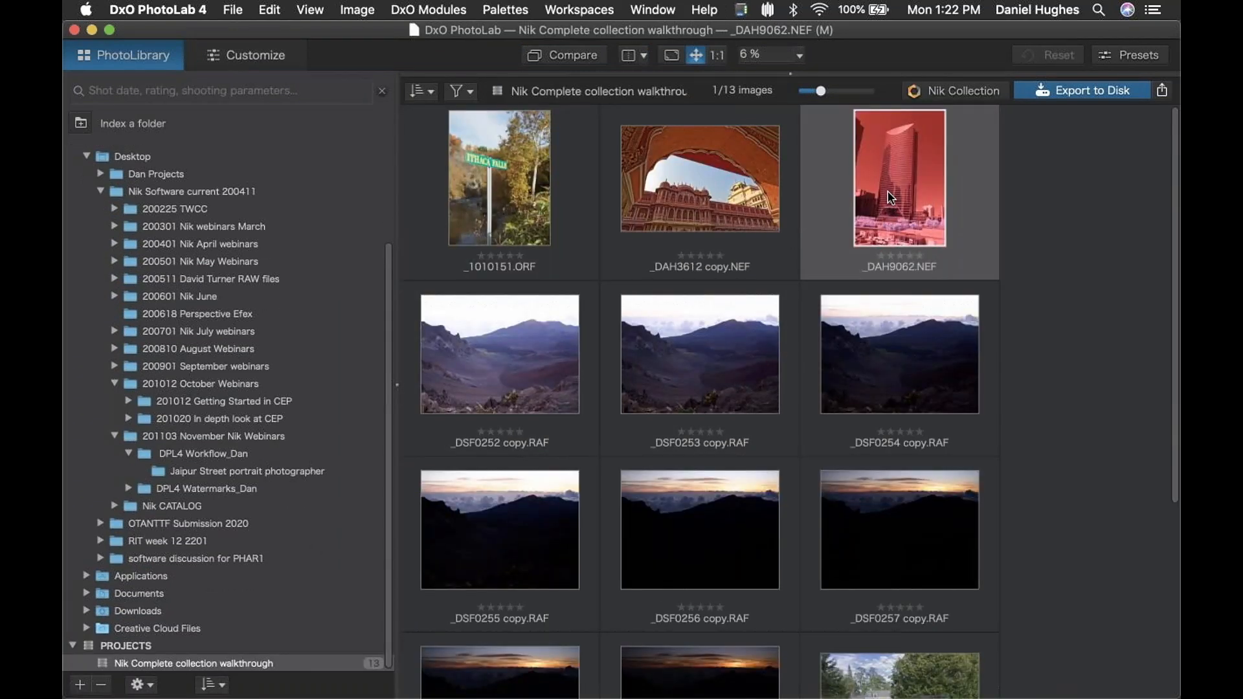
pyautogui.doubleClick(889, 198)
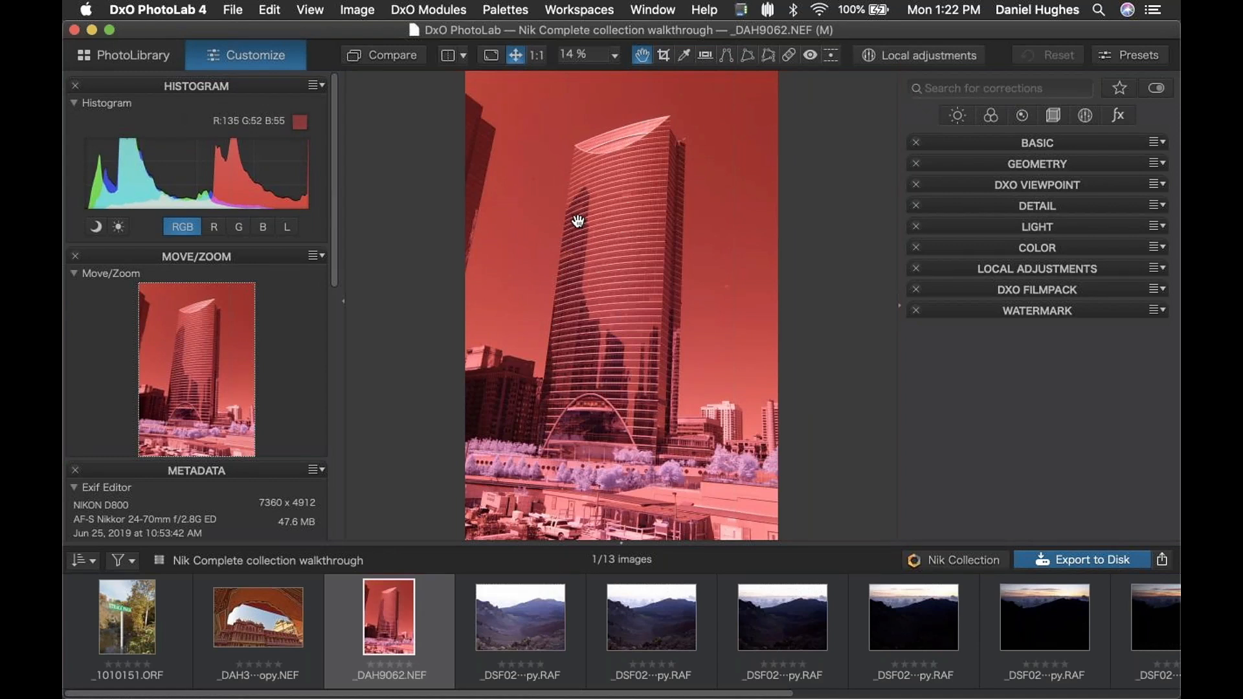
# Step: Create a new palette named Infrared and place it floating over the upper part of the photo
pyautogui.click(512, 11)
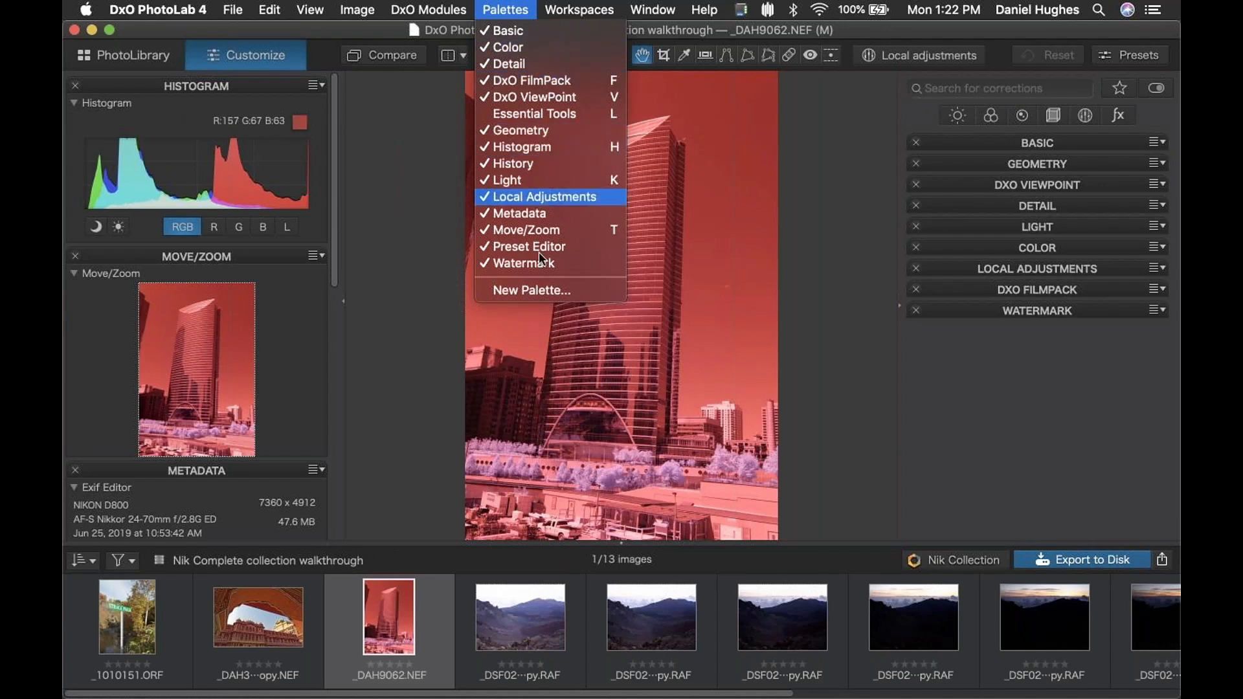
pyautogui.click(547, 291)
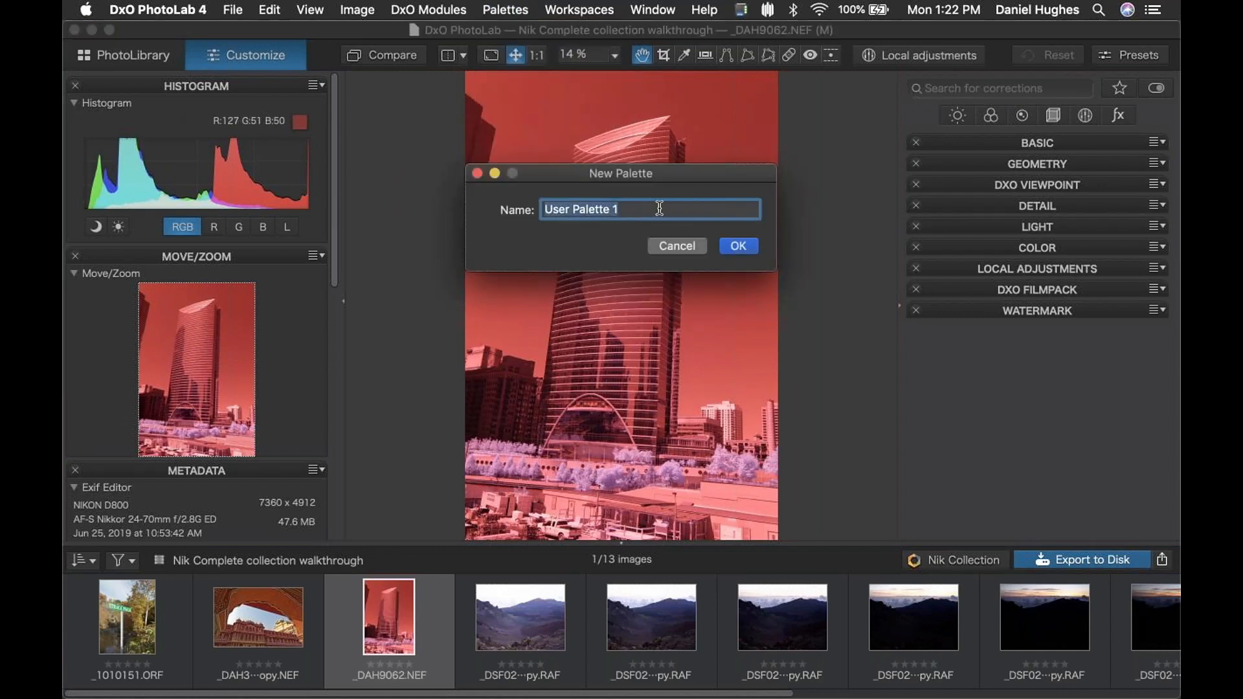
pyautogui.write('In')
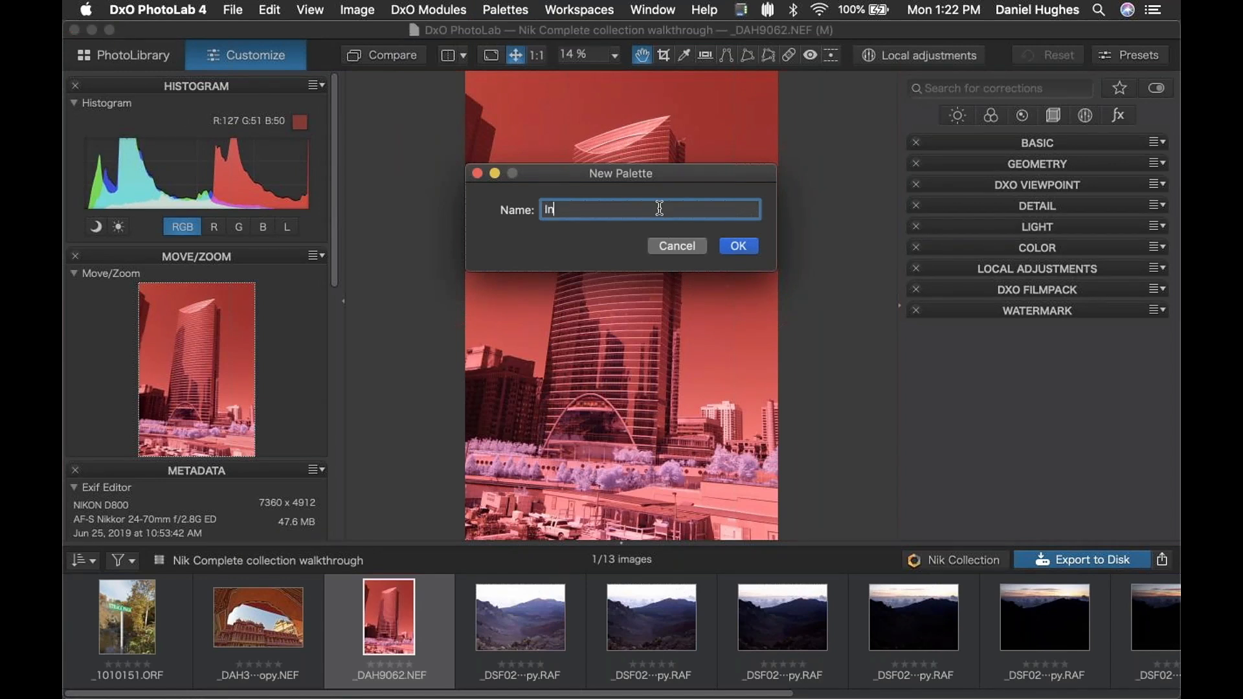
pyautogui.write('frared')
pyautogui.click(739, 246)
pyautogui.moveTo(708, 183); pyautogui.dragTo(750, 160)
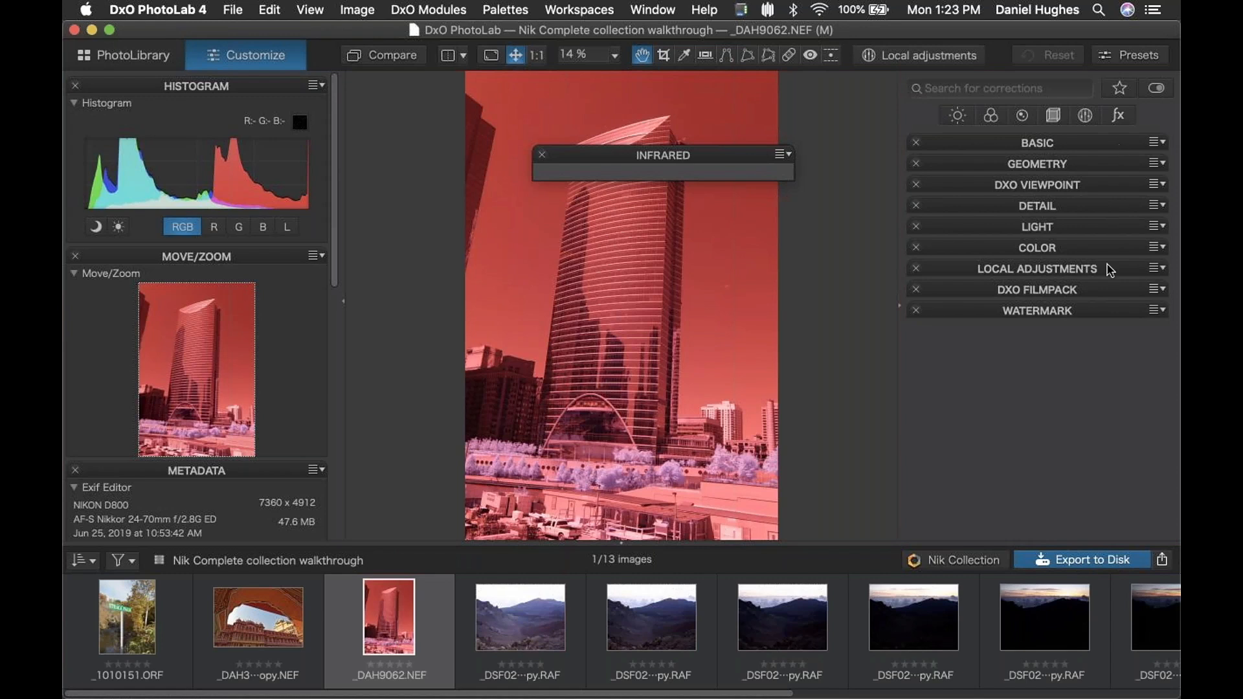
pyautogui.moveTo(741, 156); pyautogui.dragTo(788, 154)
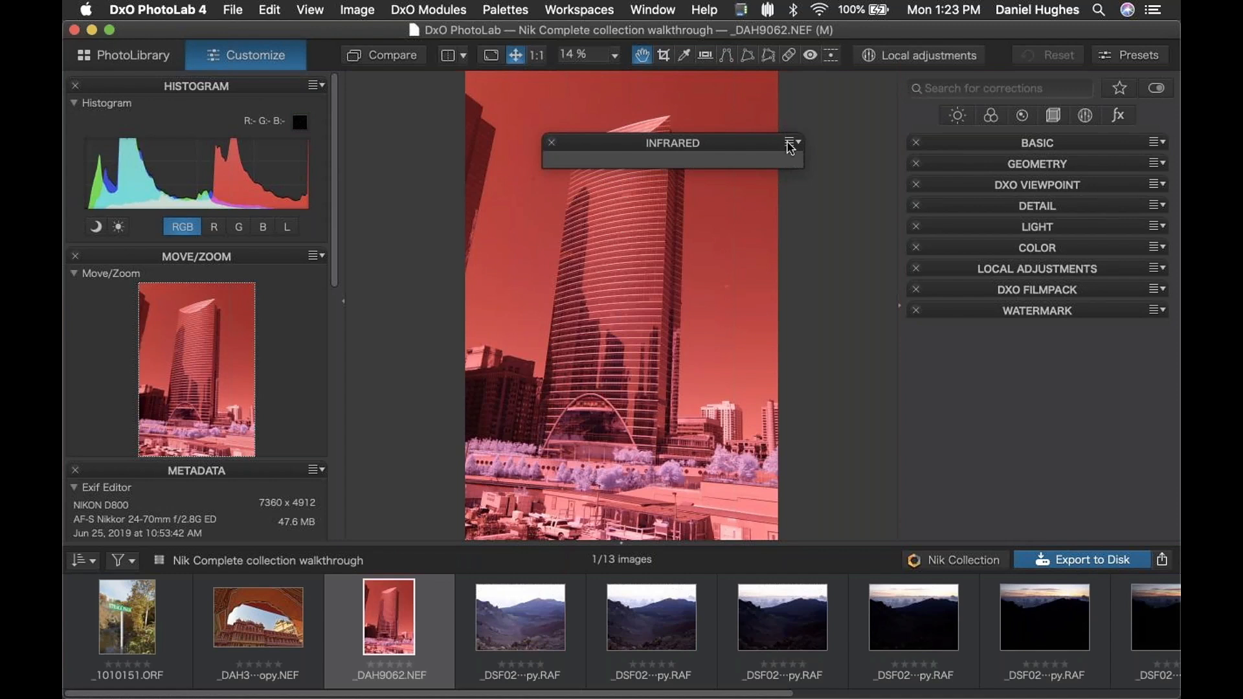
# Step: Add the White Balance, Tone Curve and Color Rendering corrections to the Infrared palette
pyautogui.click(790, 143)
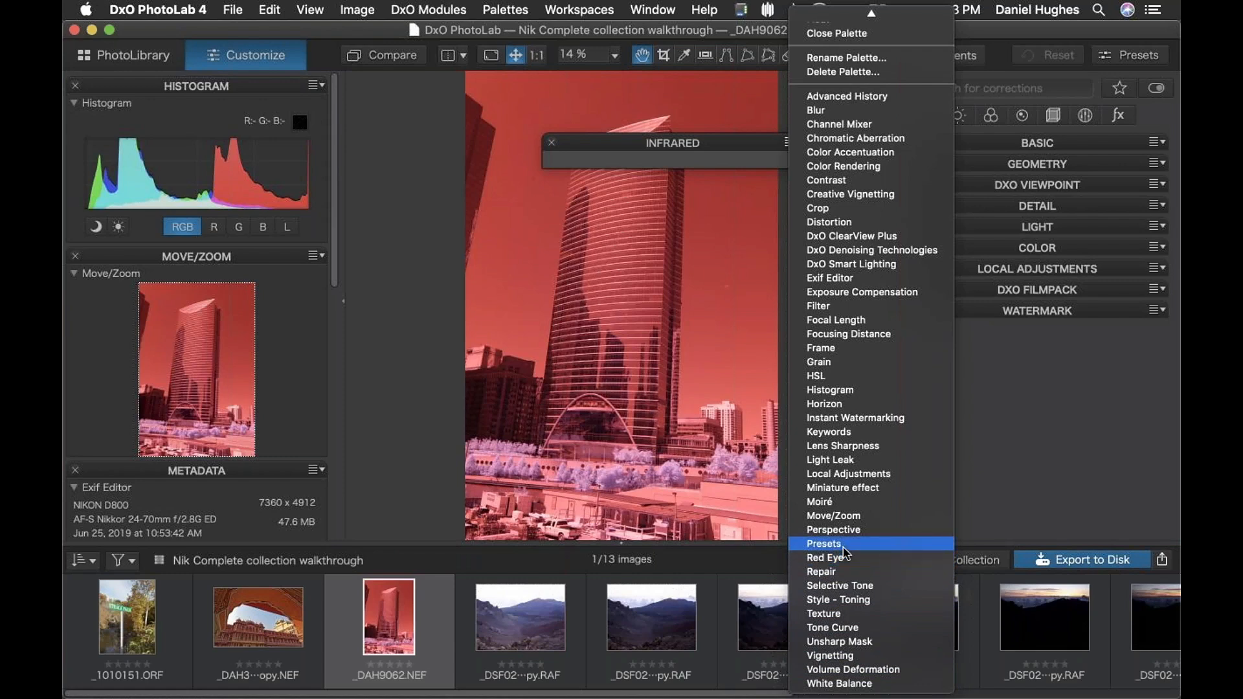
pyautogui.click(863, 686)
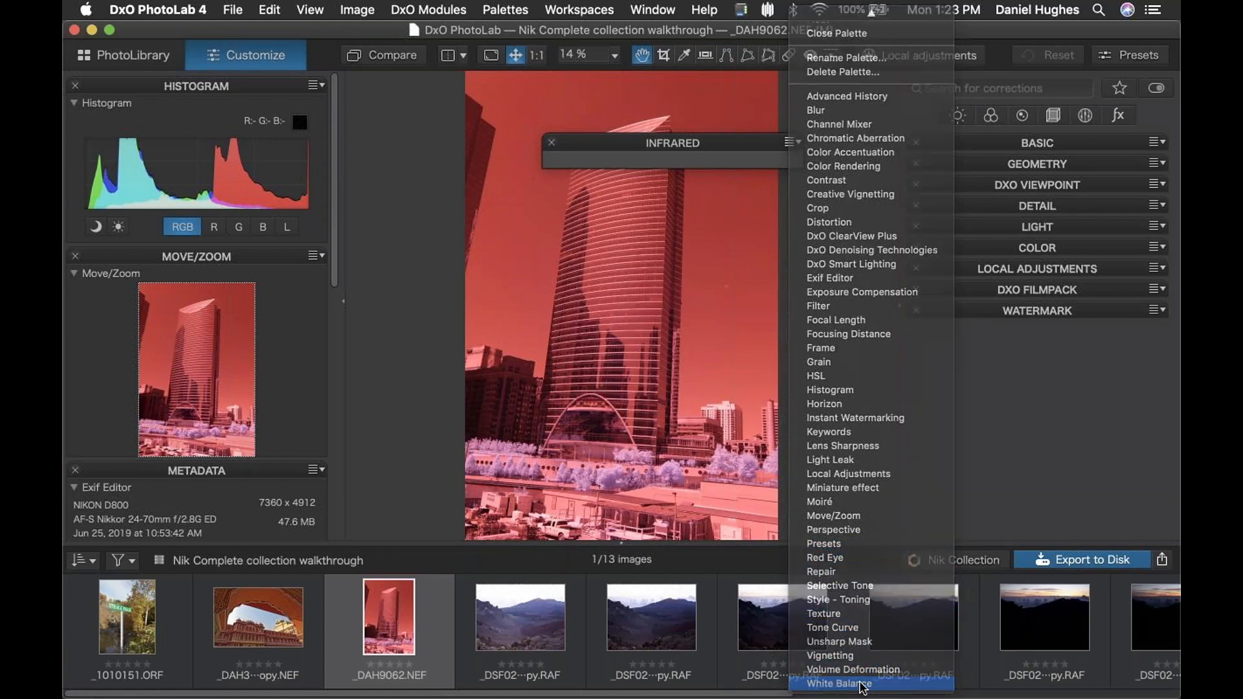
pyautogui.click(790, 141)
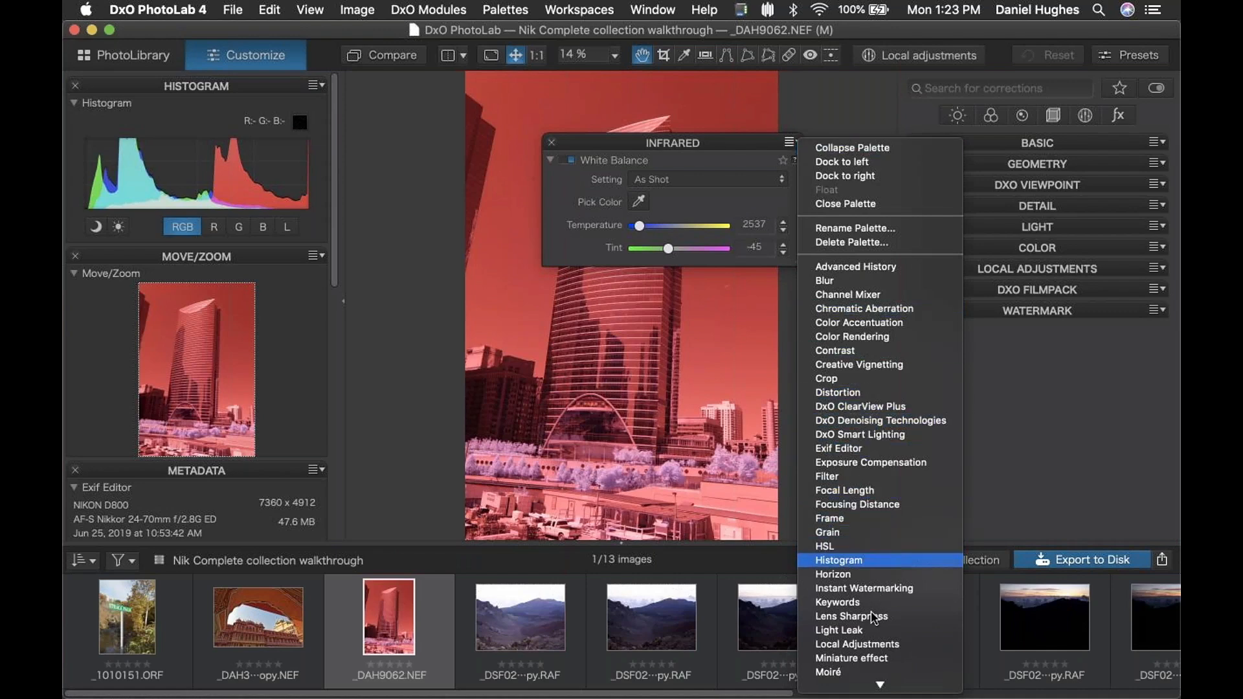
pyautogui.moveTo(853, 697)
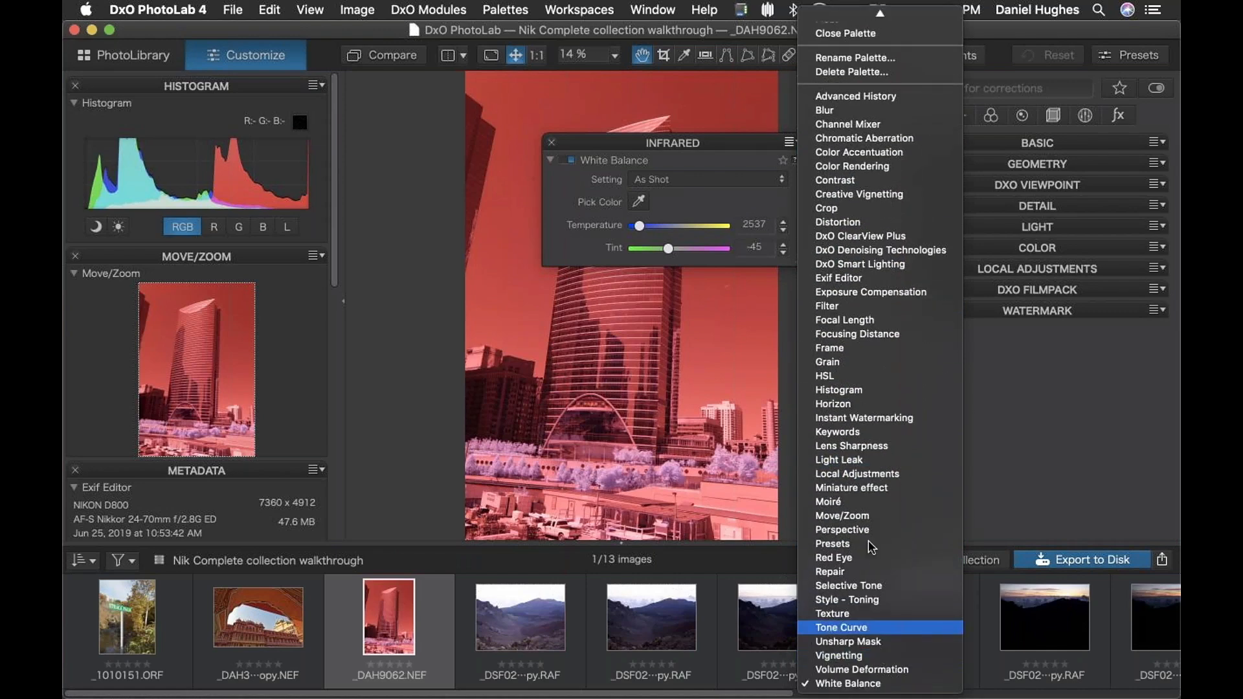
pyautogui.click(839, 624)
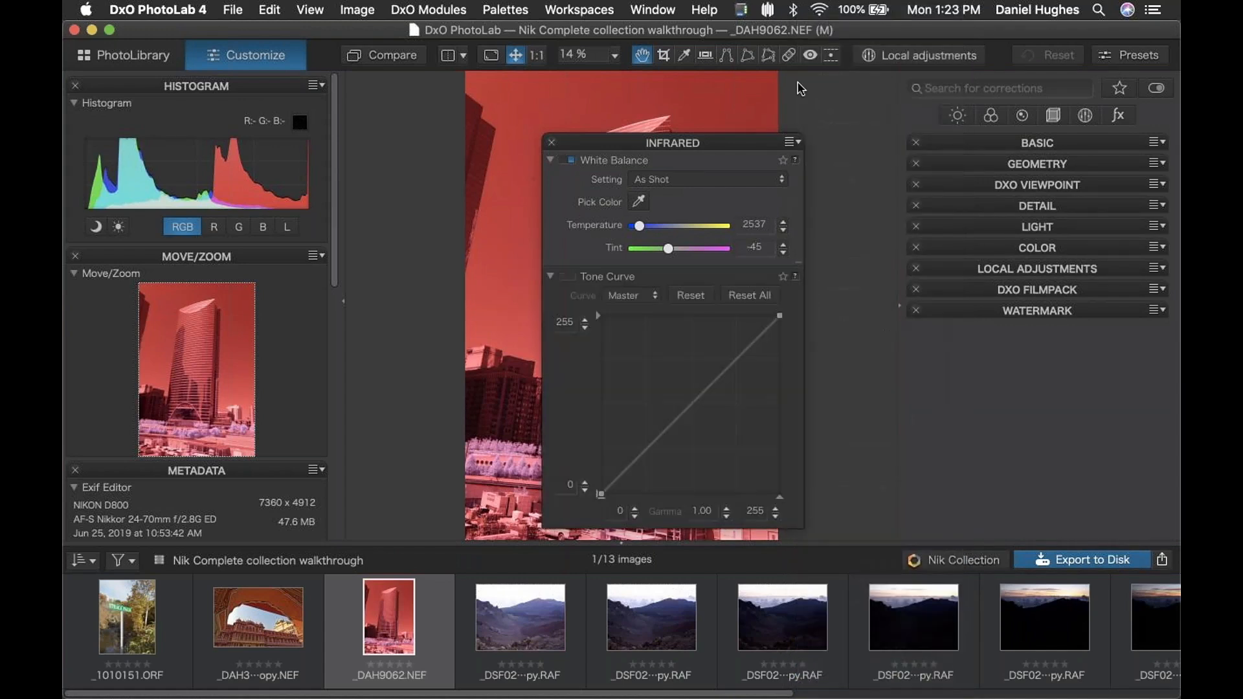
pyautogui.click(792, 143)
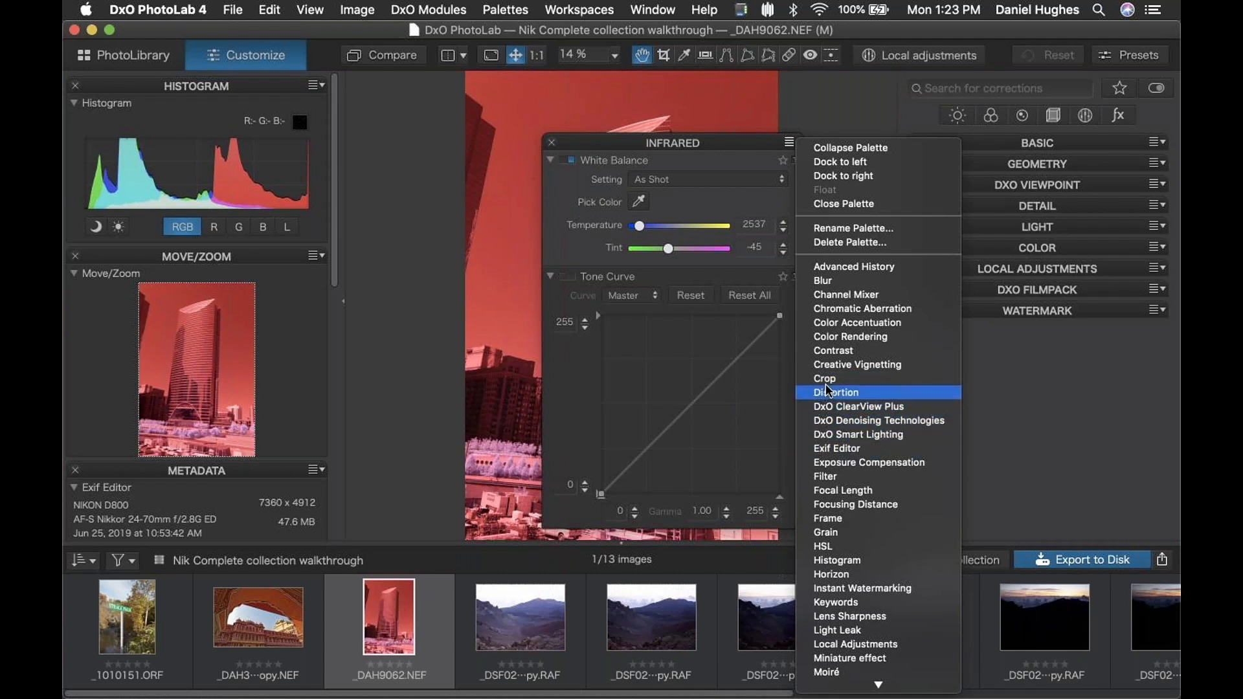
pyautogui.click(830, 337)
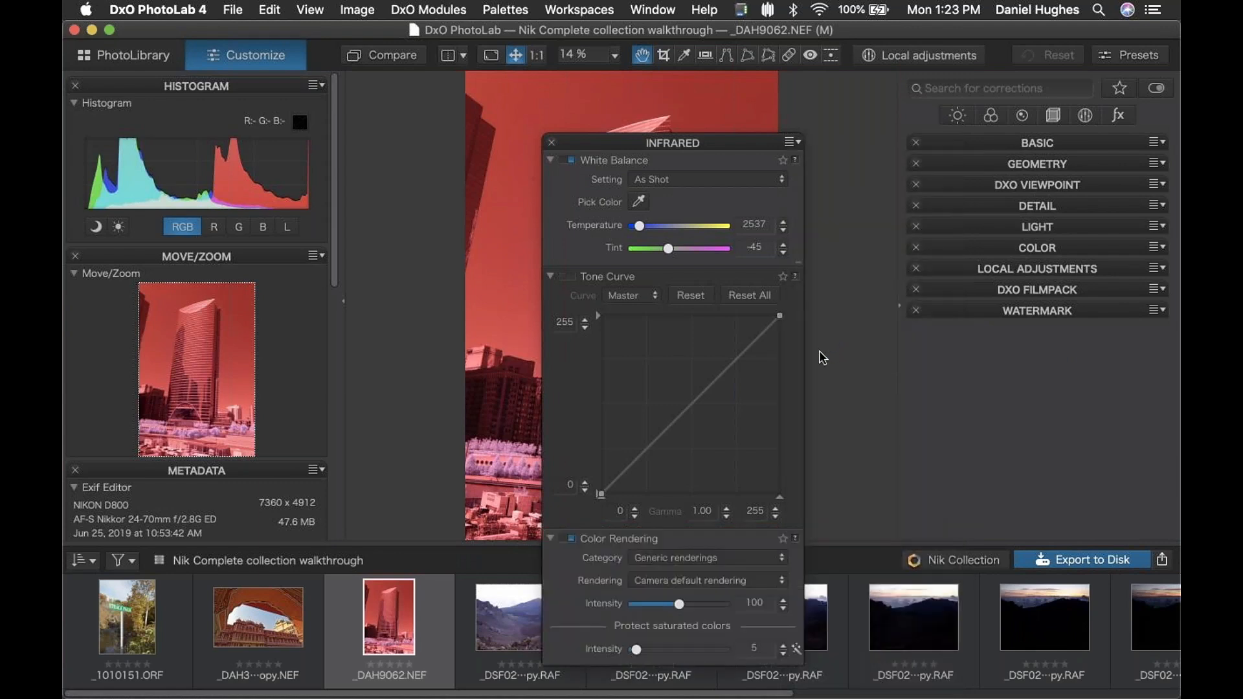
# Step: Reorder the Infrared palette so that Color Rendering comes first, above White Balance and Tone Curve
pyautogui.moveTo(714, 144); pyautogui.dragTo(666, 116)
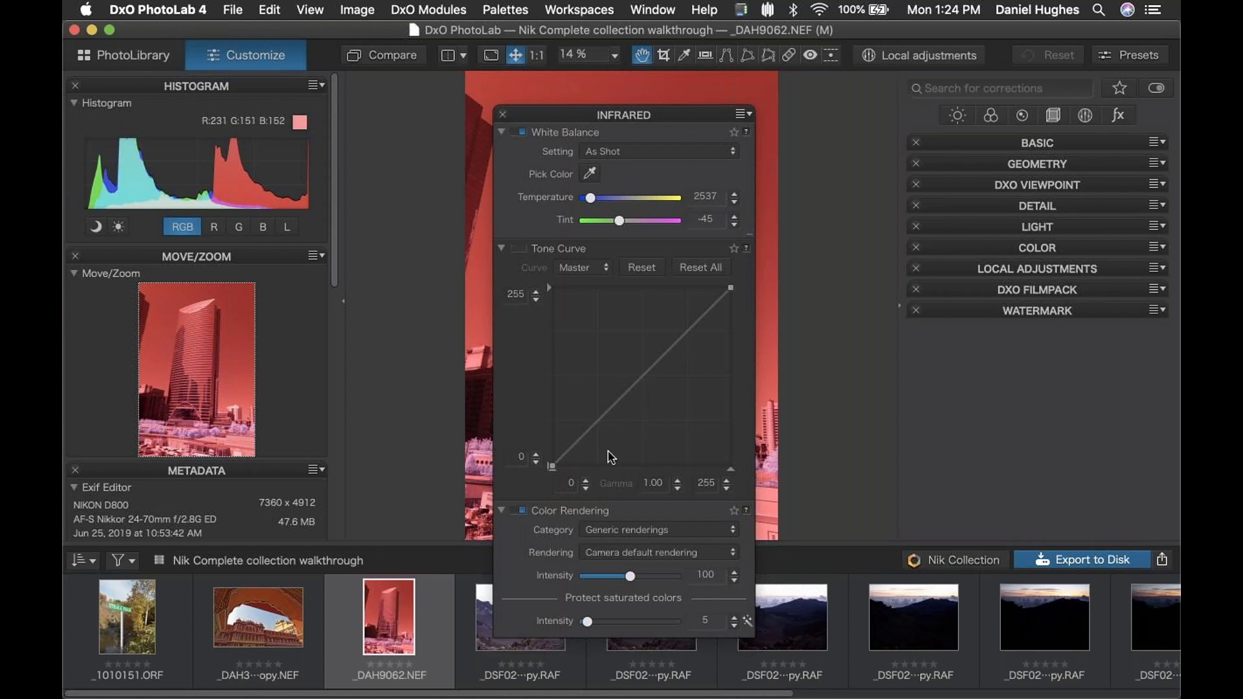
pyautogui.moveTo(668, 511)
pyautogui.mouseDown()
pyautogui.moveTo(669, 543)
pyautogui.moveTo(667, 515)
pyautogui.mouseUp()
pyautogui.moveTo(698, 516); pyautogui.dragTo(702, 146)
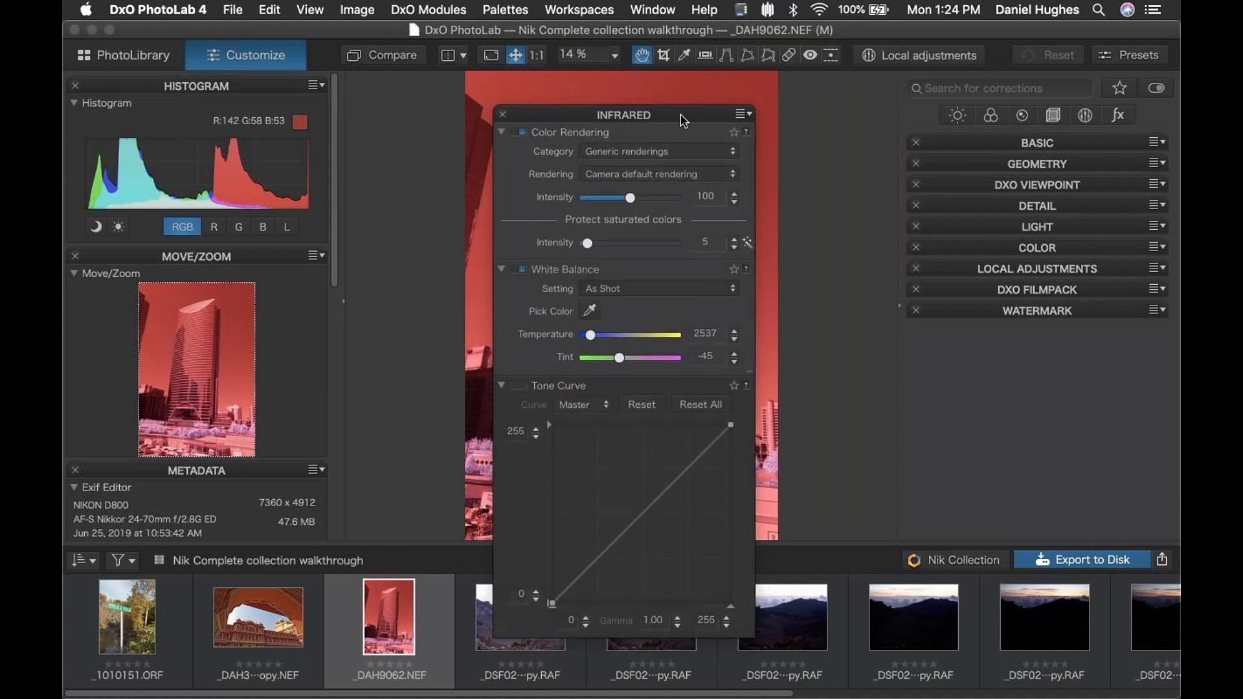
pyautogui.moveTo(683, 118)
pyautogui.mouseDown()
pyautogui.moveTo(641, 102)
pyautogui.moveTo(680, 113)
pyautogui.mouseUp()
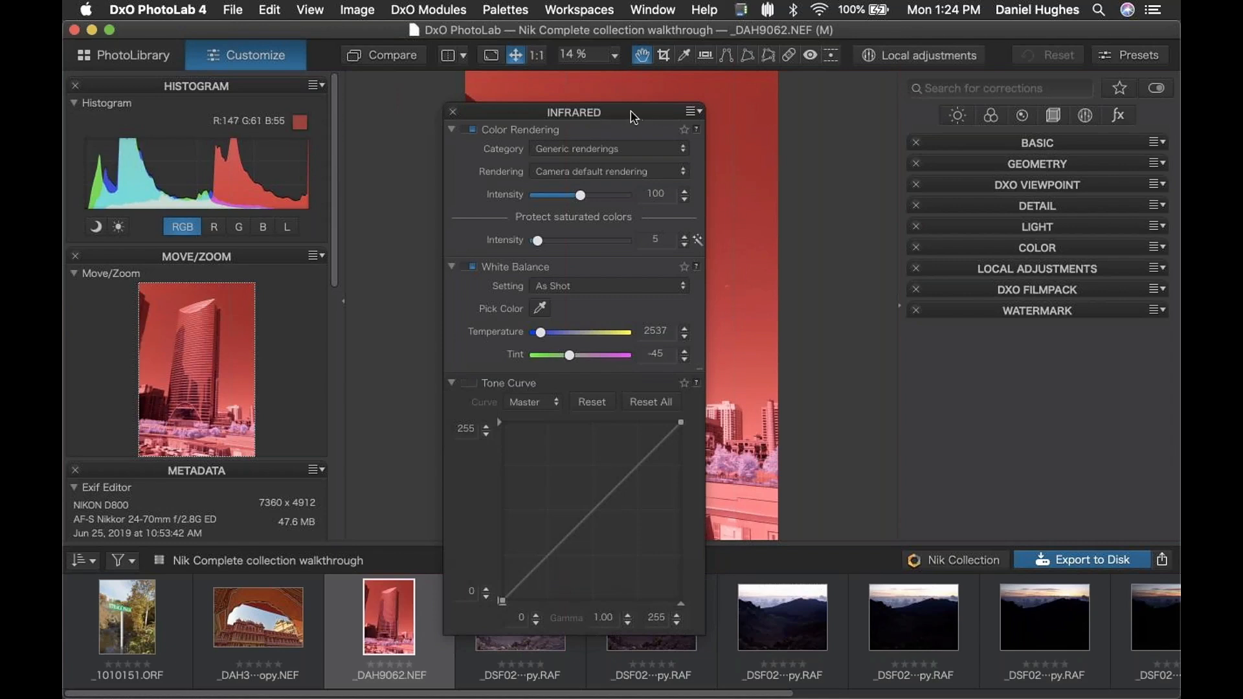
# Step: Dock the Infrared palette below Watermark among the correction palettes and collapse it
pyautogui.moveTo(622, 114); pyautogui.dragTo(1082, 318)
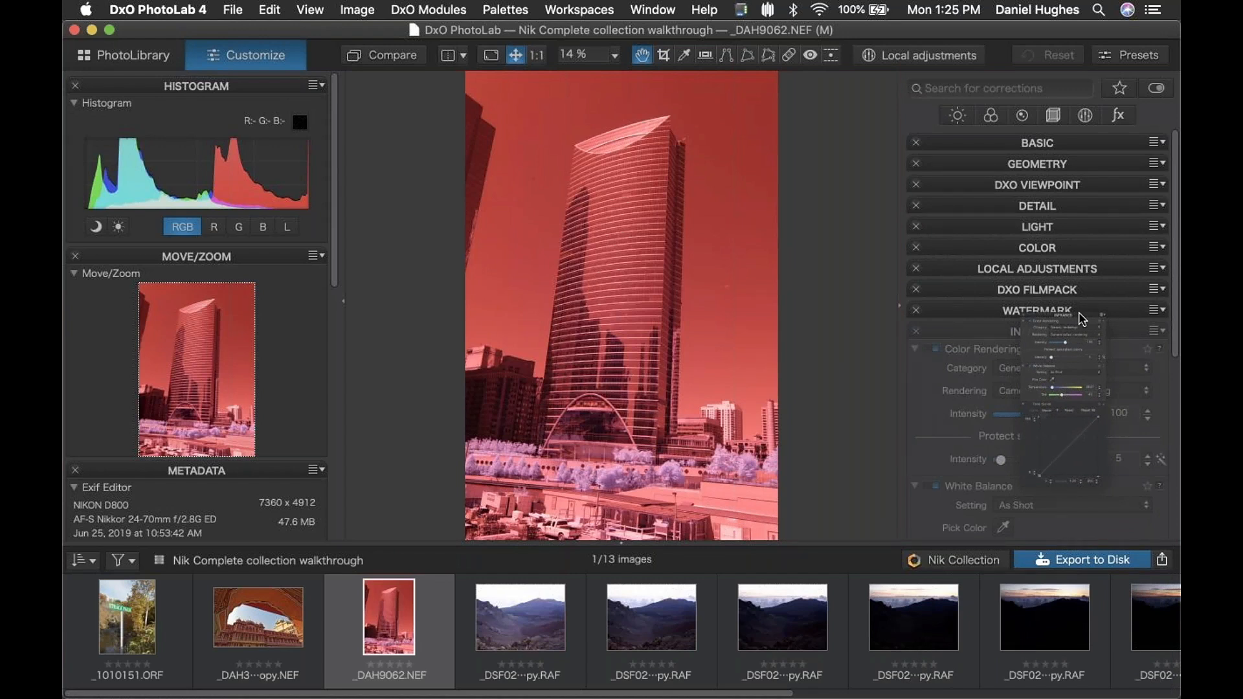
pyautogui.moveTo(1080, 314); pyautogui.dragTo(1093, 322)
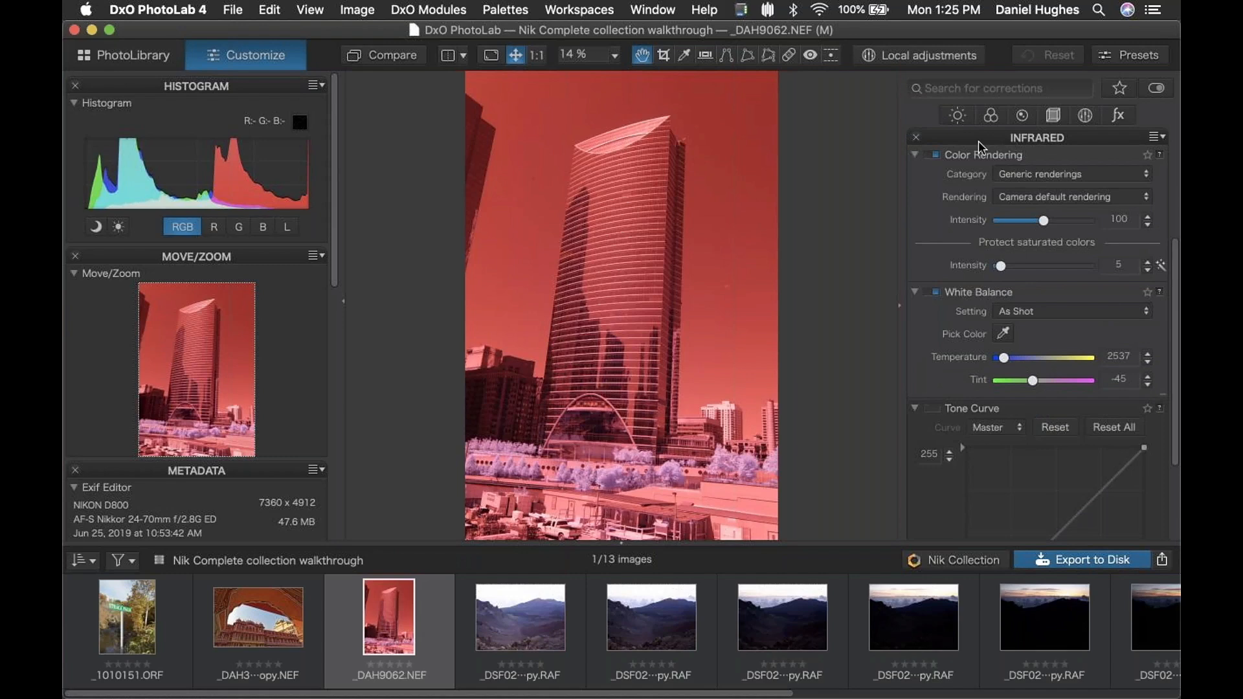
pyautogui.scroll(-3, 989, 335)
pyautogui.scroll(8, 994, 324)
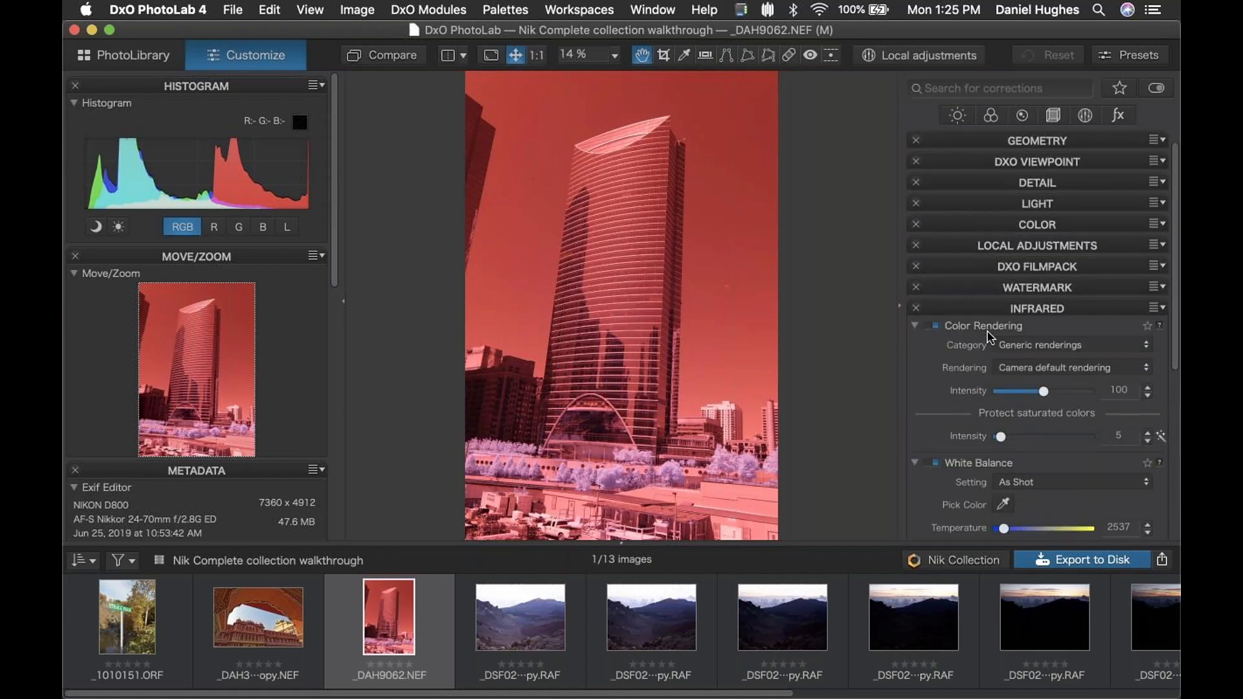
pyautogui.click(968, 311)
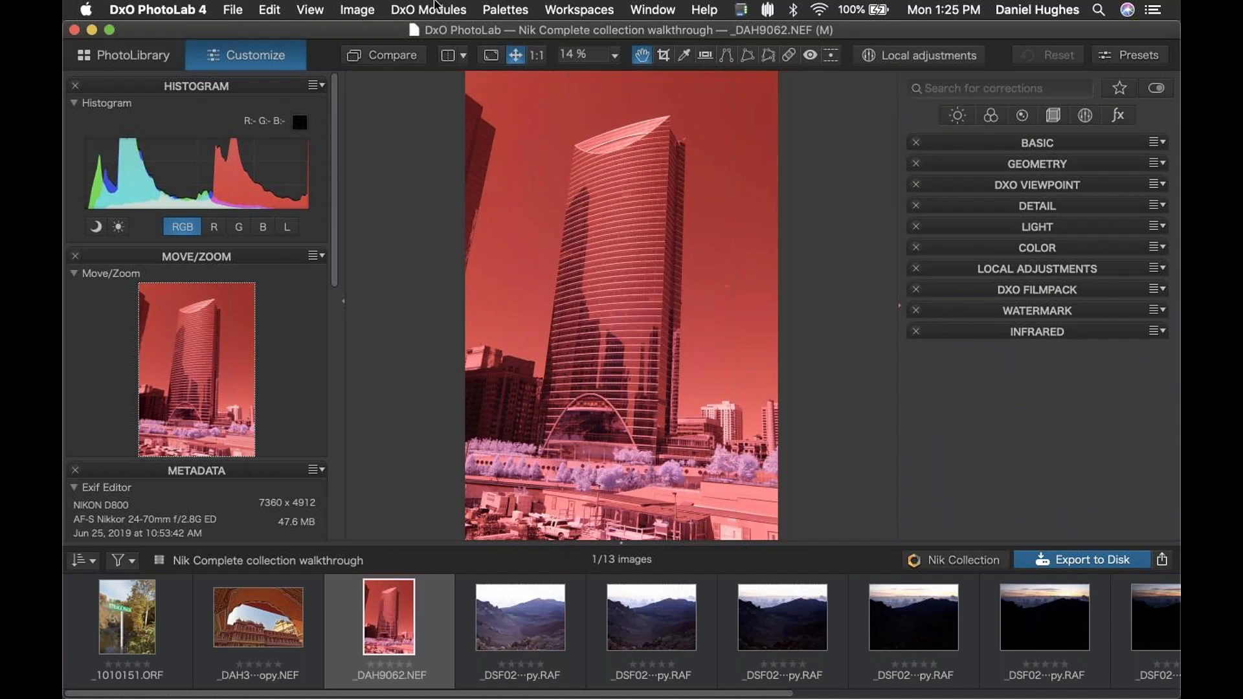
# Step: Undock the collapsed Infrared palette and dock it above Basic as the first correction palette
pyautogui.click(497, 5)
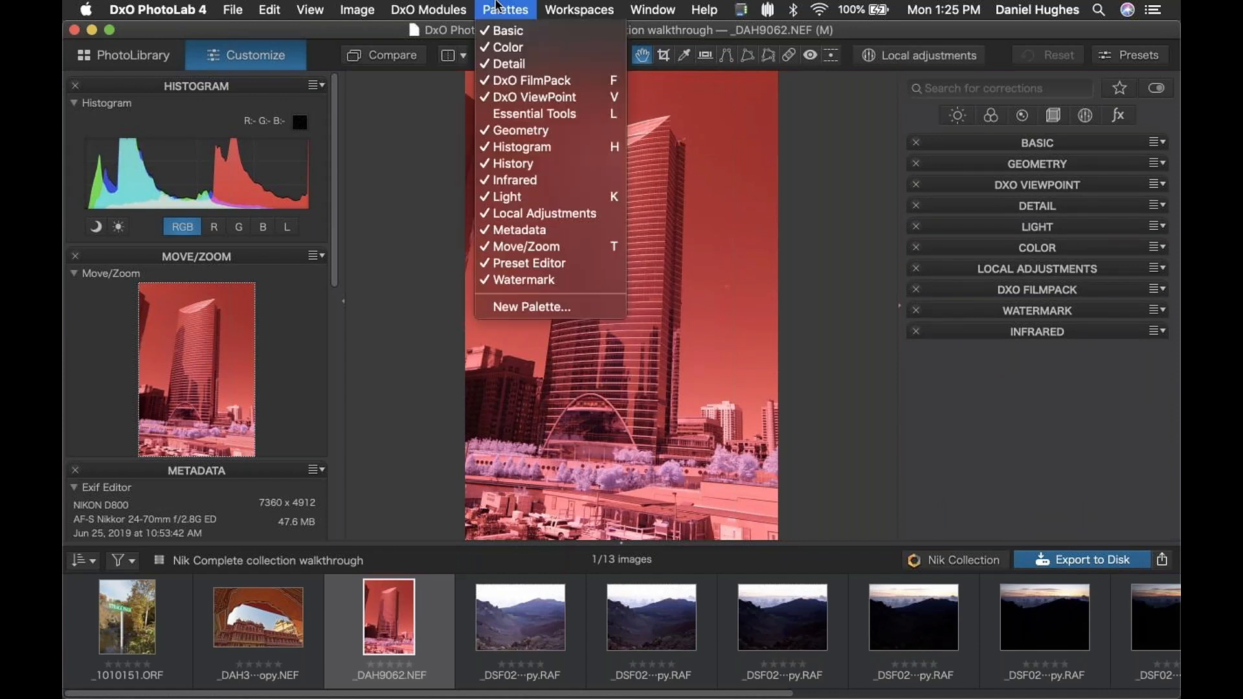
pyautogui.click(497, 5)
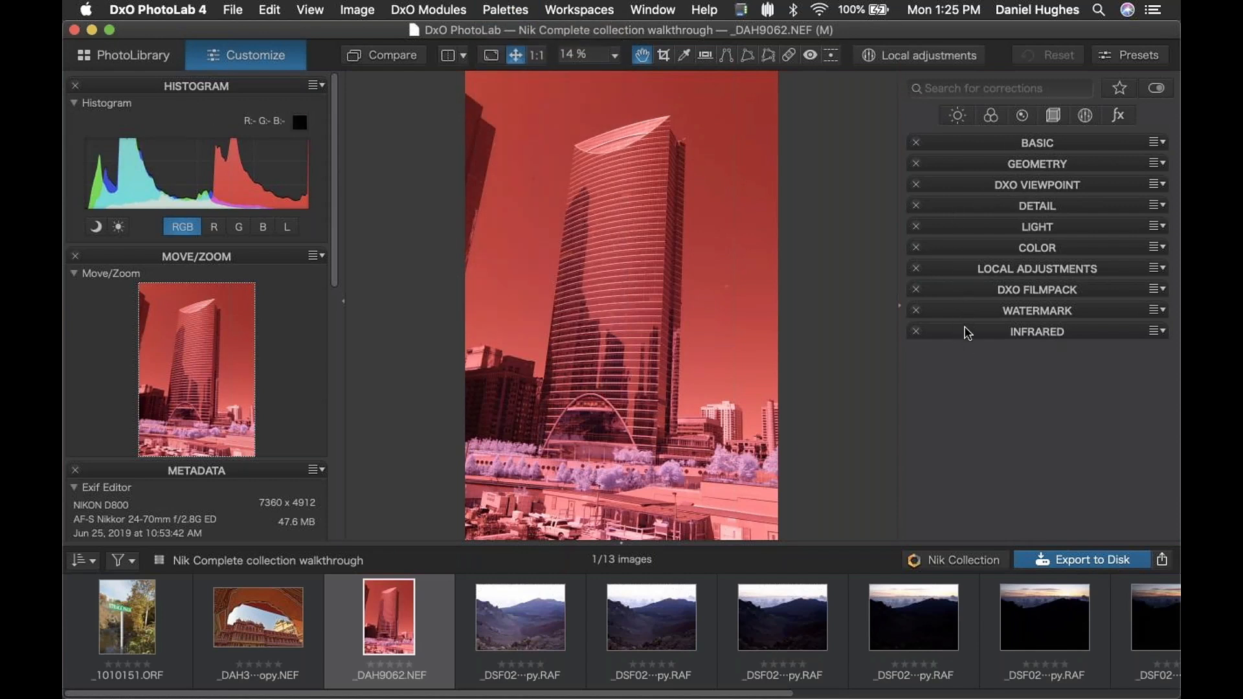
pyautogui.moveTo(971, 336); pyautogui.dragTo(905, 374)
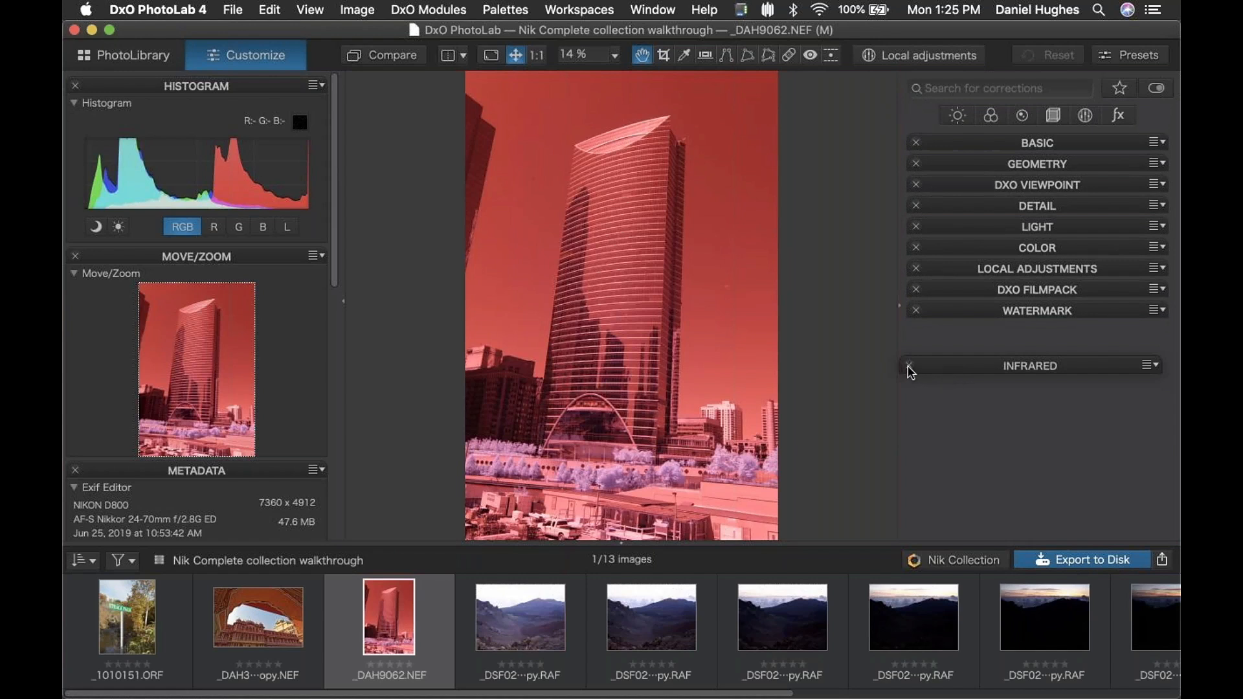
pyautogui.click(580, 10)
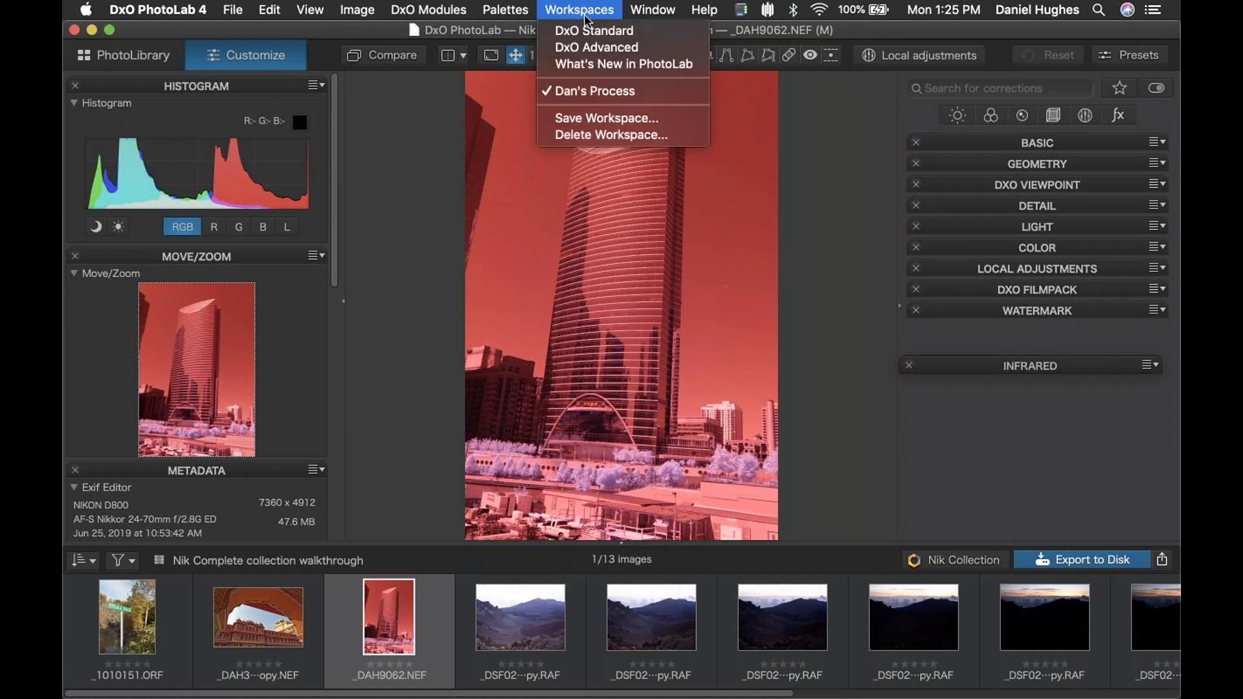
pyautogui.click(586, 91)
pyautogui.moveTo(993, 367); pyautogui.dragTo(989, 141)
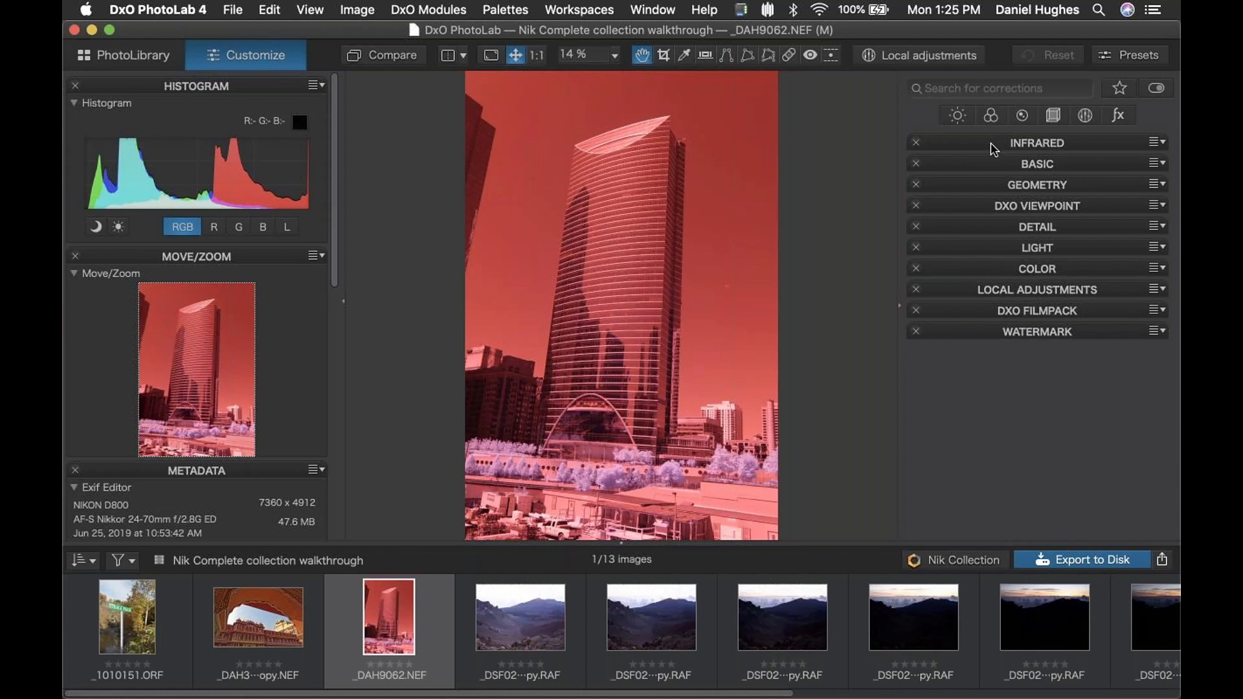
# Step: Save the current palette layout as a new workspace named Infrared
pyautogui.click(580, 7)
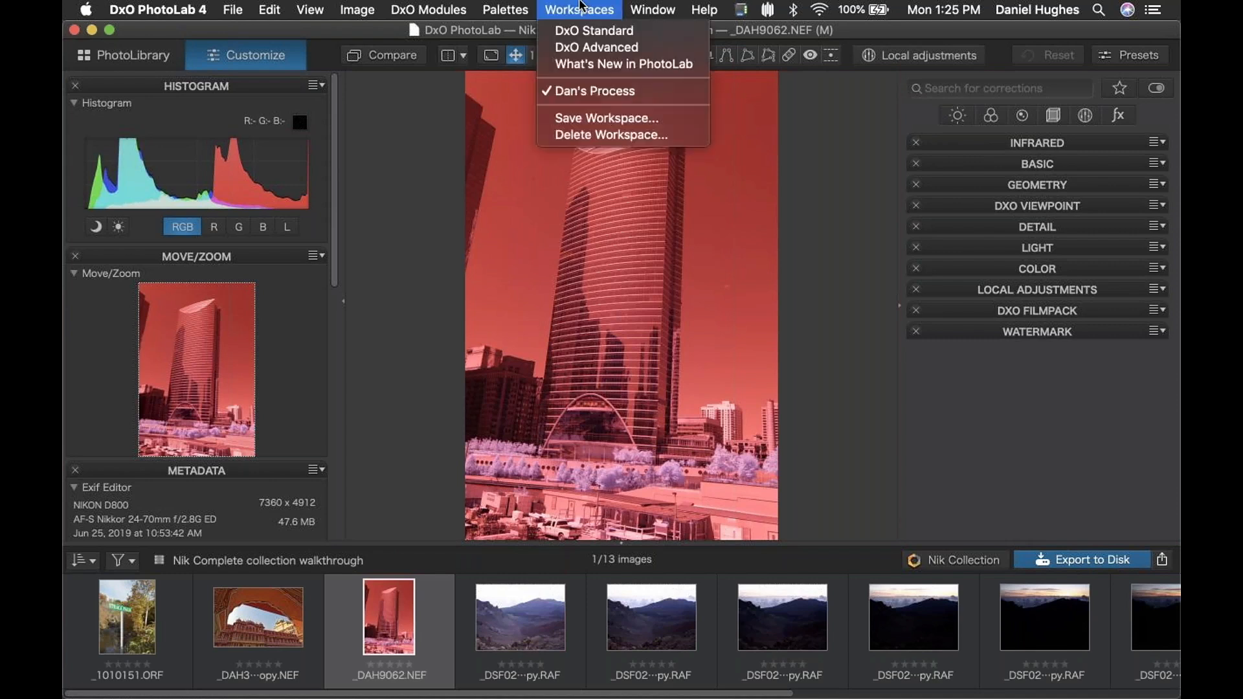
pyautogui.click(567, 119)
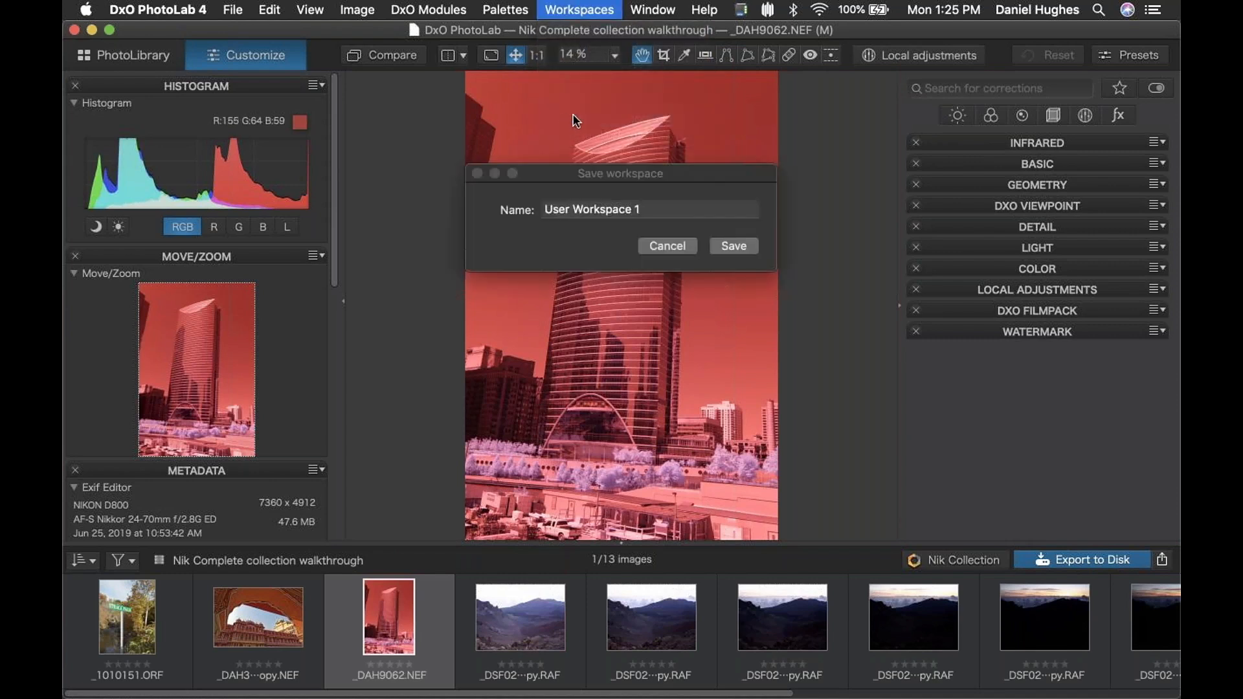
pyautogui.write('Infrared')
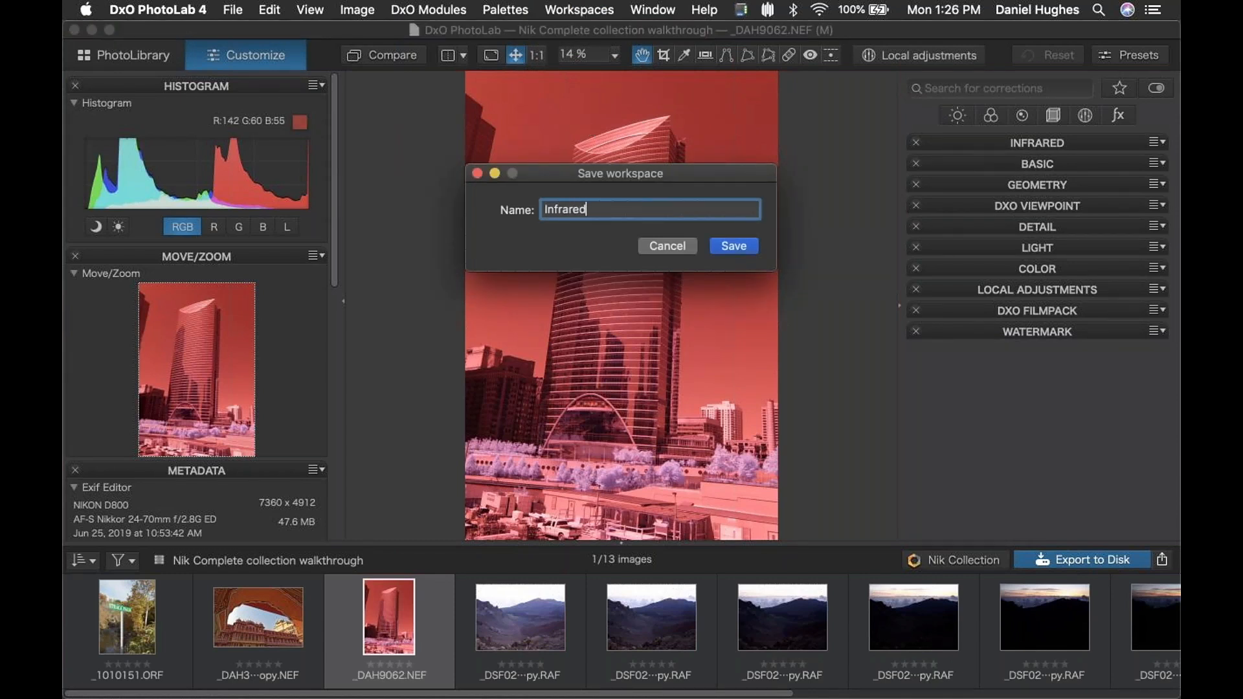
pyautogui.click(734, 246)
# Step: Switch to the DxO Advanced workspace and look through its available palettes and corrections
pyautogui.click(567, 8)
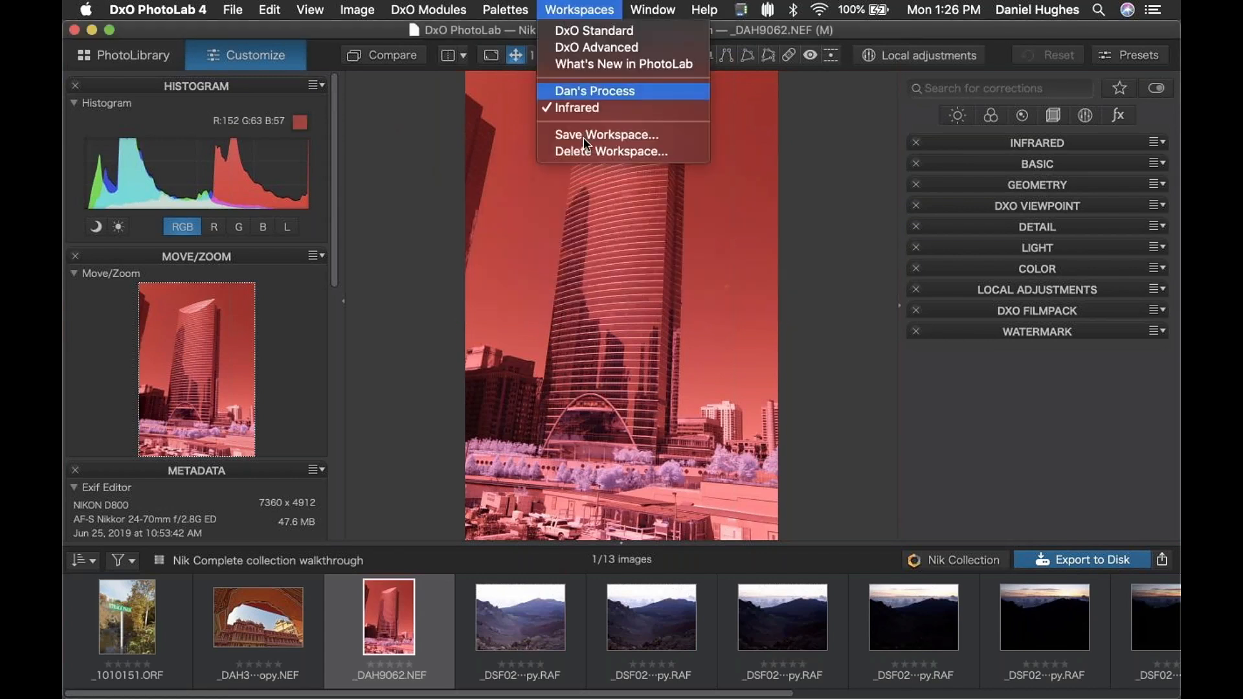
pyautogui.click(594, 47)
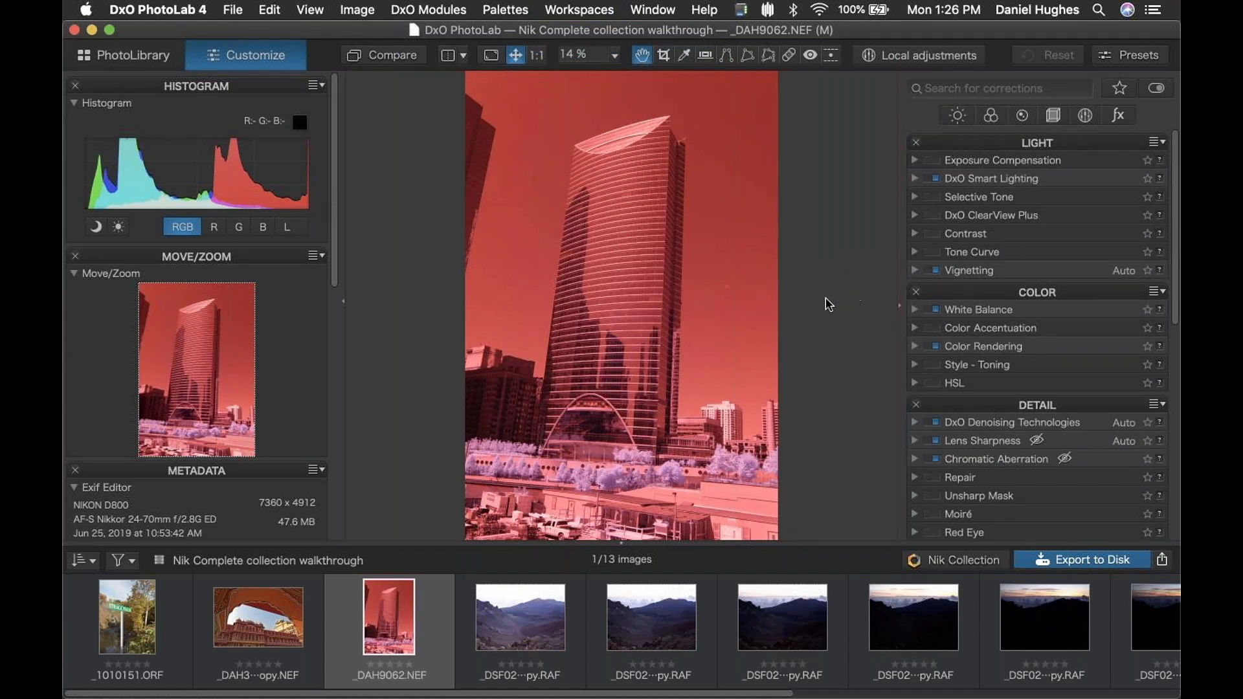
pyautogui.click(583, 12)
pyautogui.moveTo(506, 8)
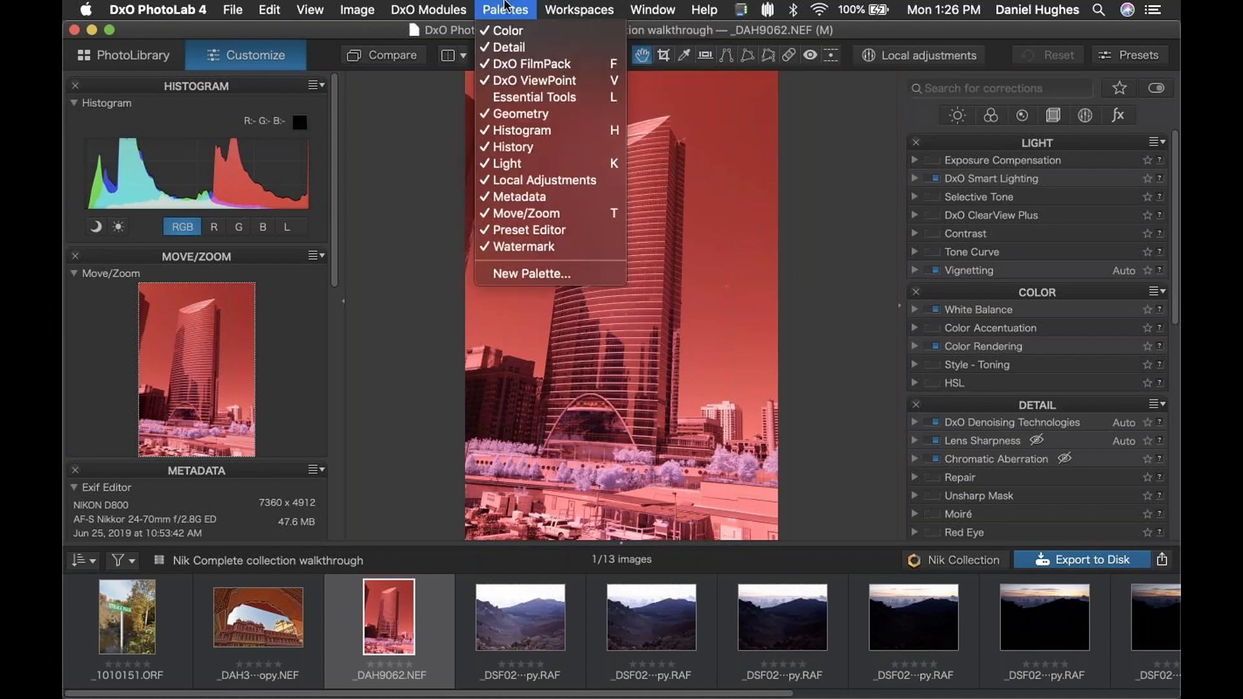
pyautogui.click(506, 7)
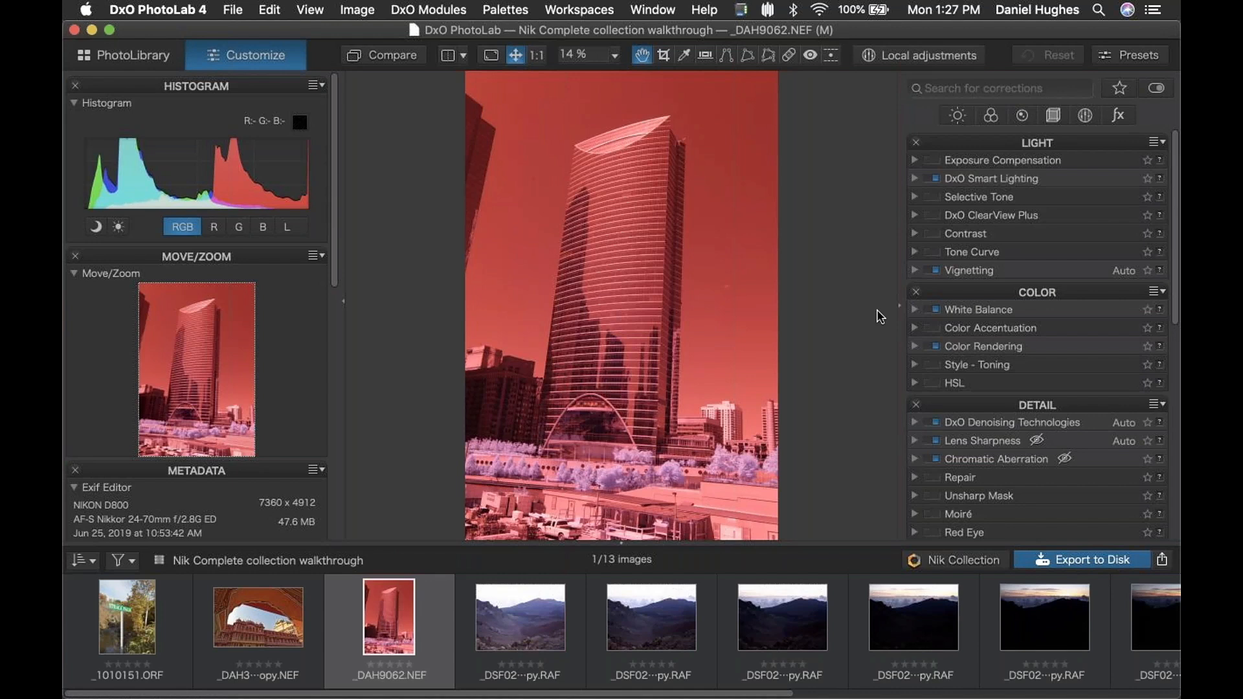
pyautogui.scroll(-5, 1032, 244)
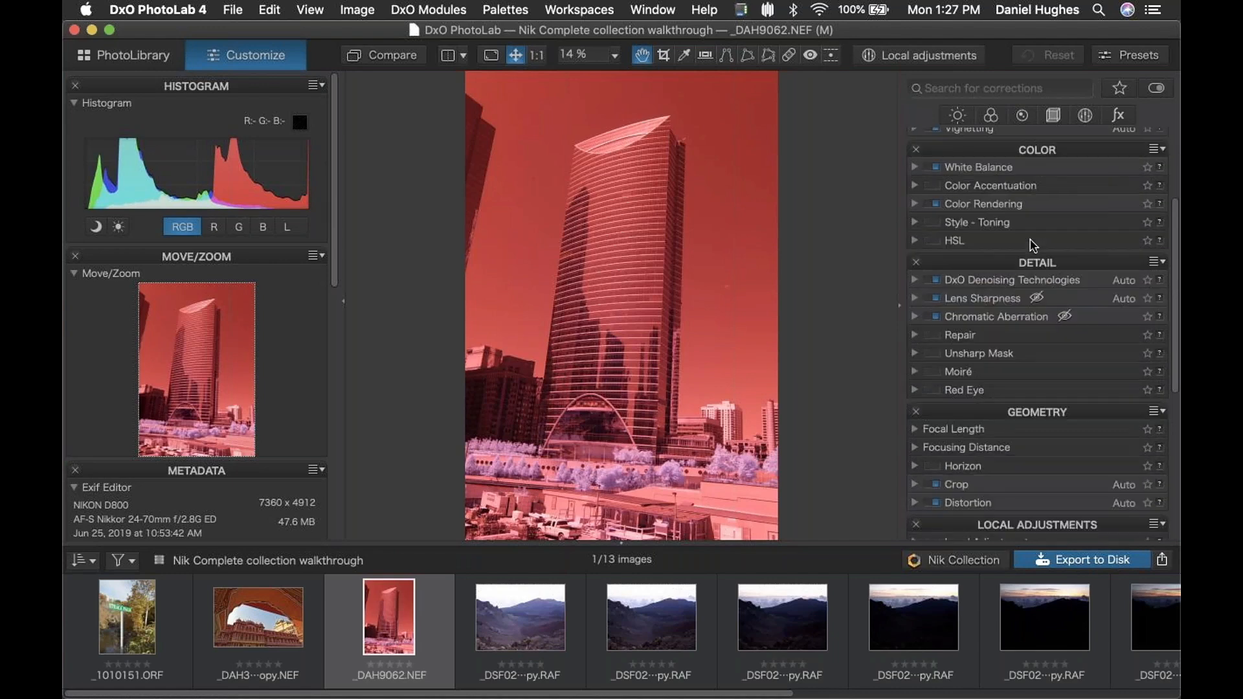
pyautogui.scroll(-3, 1033, 245)
pyautogui.scroll(8, 1032, 244)
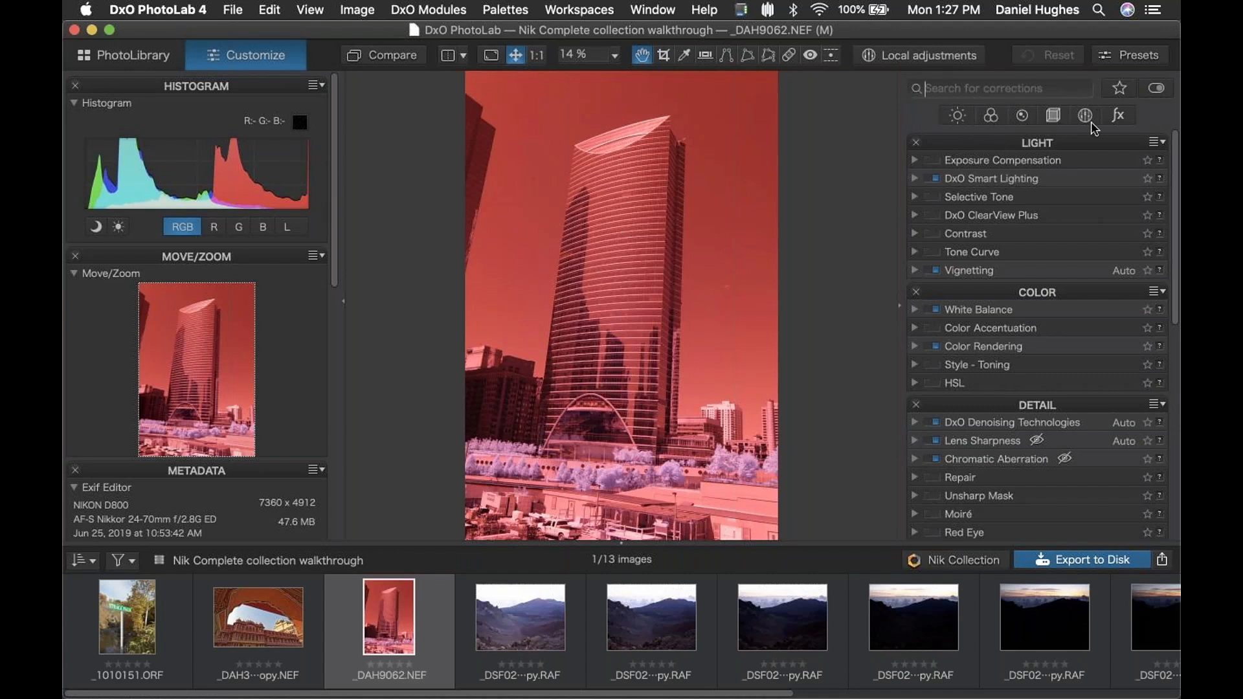
# Step: Browse the Light, Color and Detail correction groups and place the denoising magnifier over the lower edge of the tower
pyautogui.click(959, 116)
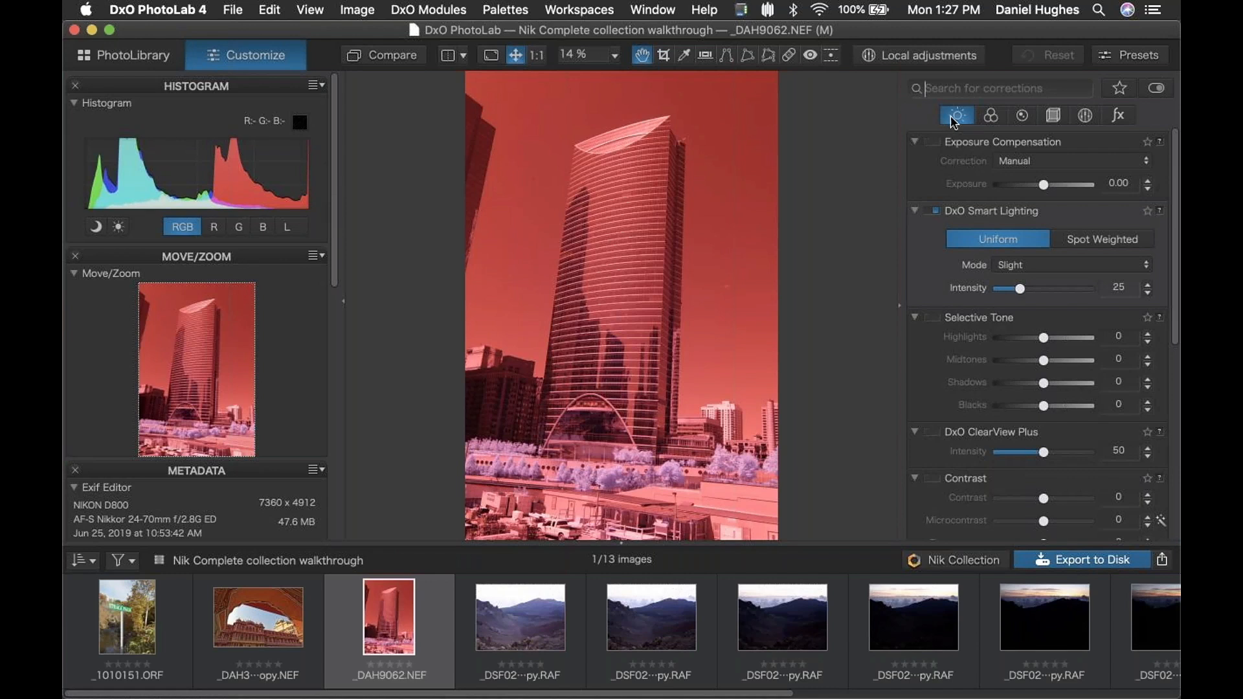
pyautogui.click(1002, 120)
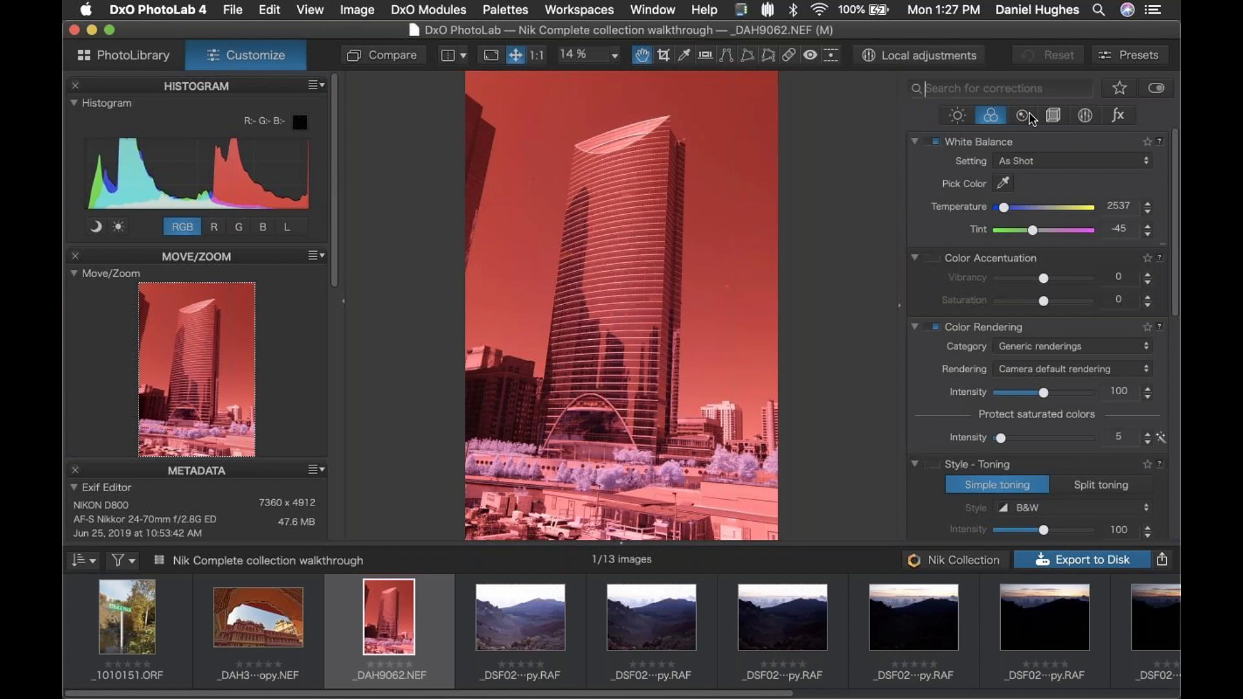
pyautogui.click(1025, 117)
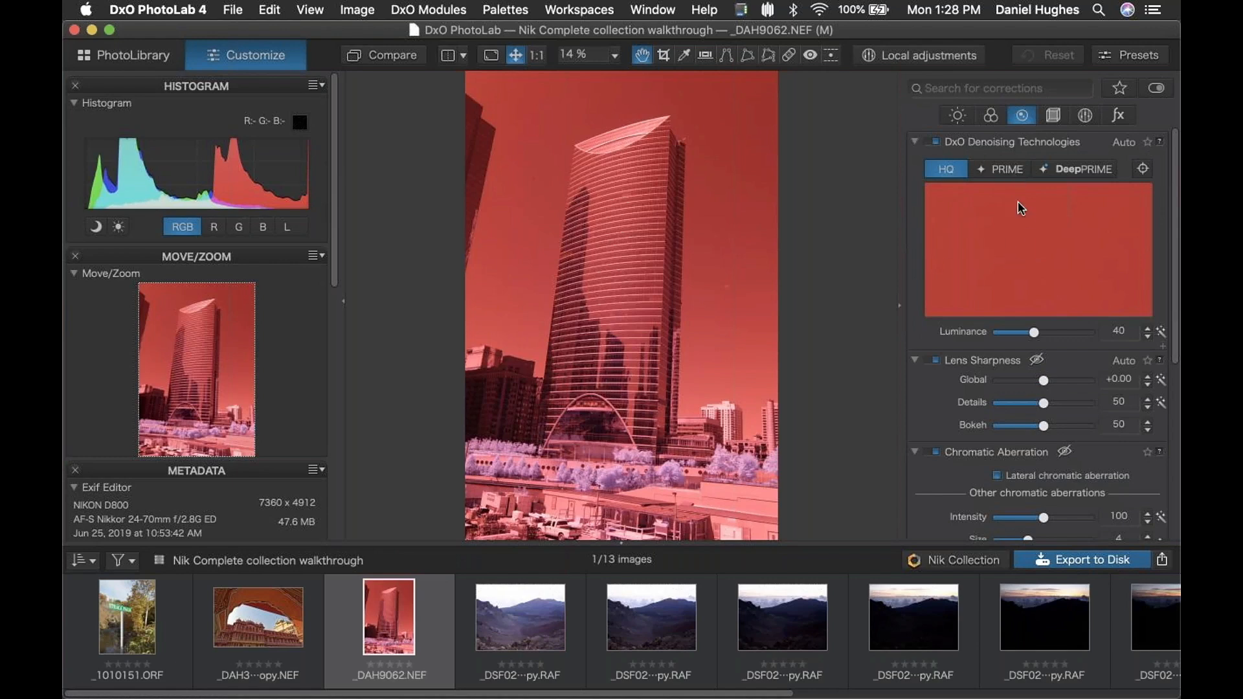
pyautogui.click(1143, 168)
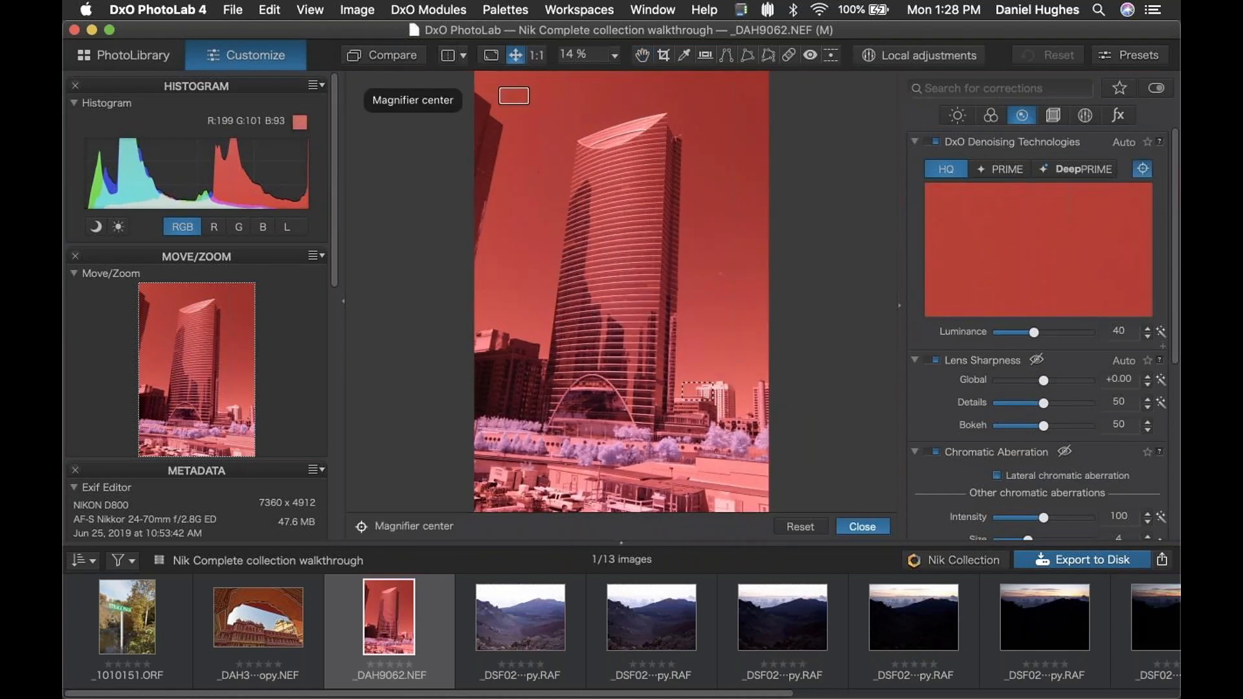
pyautogui.click(667, 399)
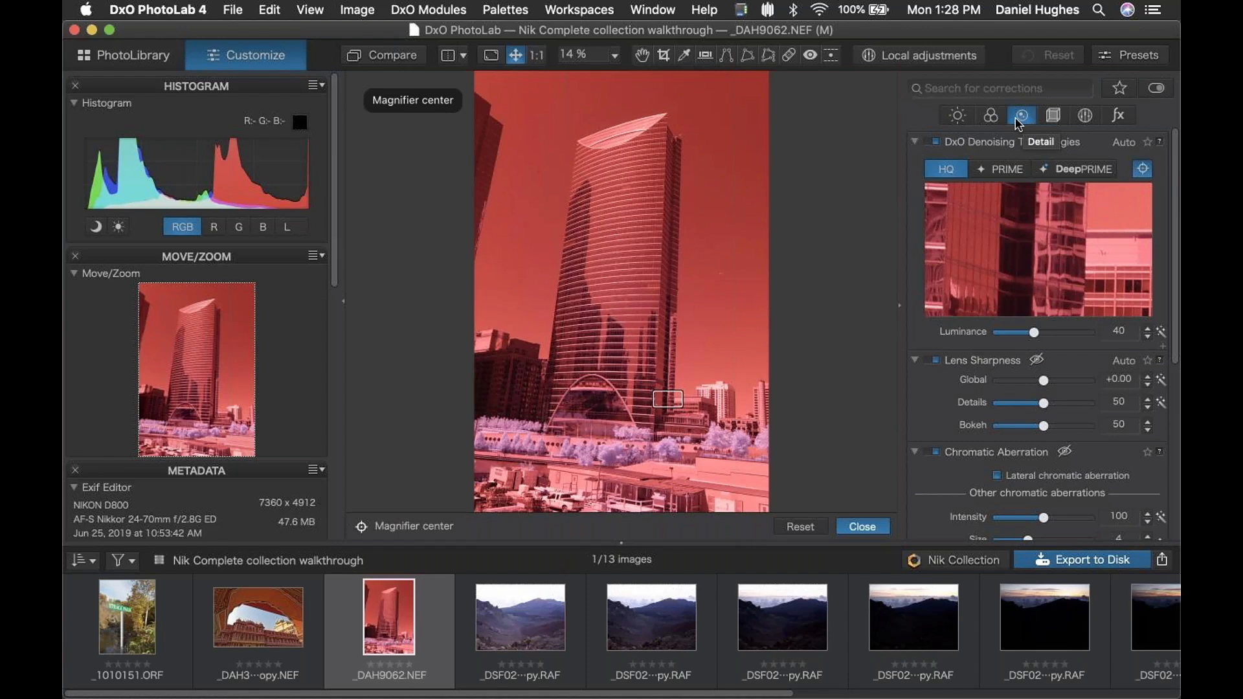
# Step: Browse the Geometry, Local Adjustments and Watermark & Effects correction groups, and return to the Detail and Color groups
pyautogui.click(1054, 115)
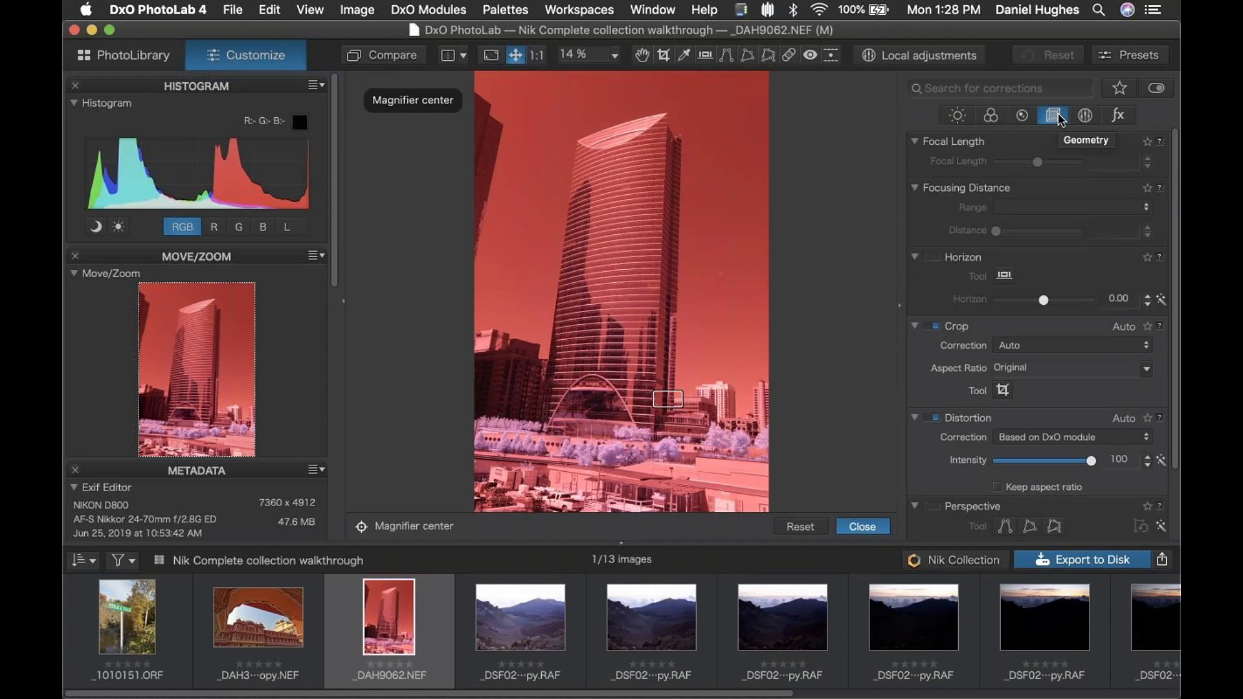
pyautogui.click(1084, 116)
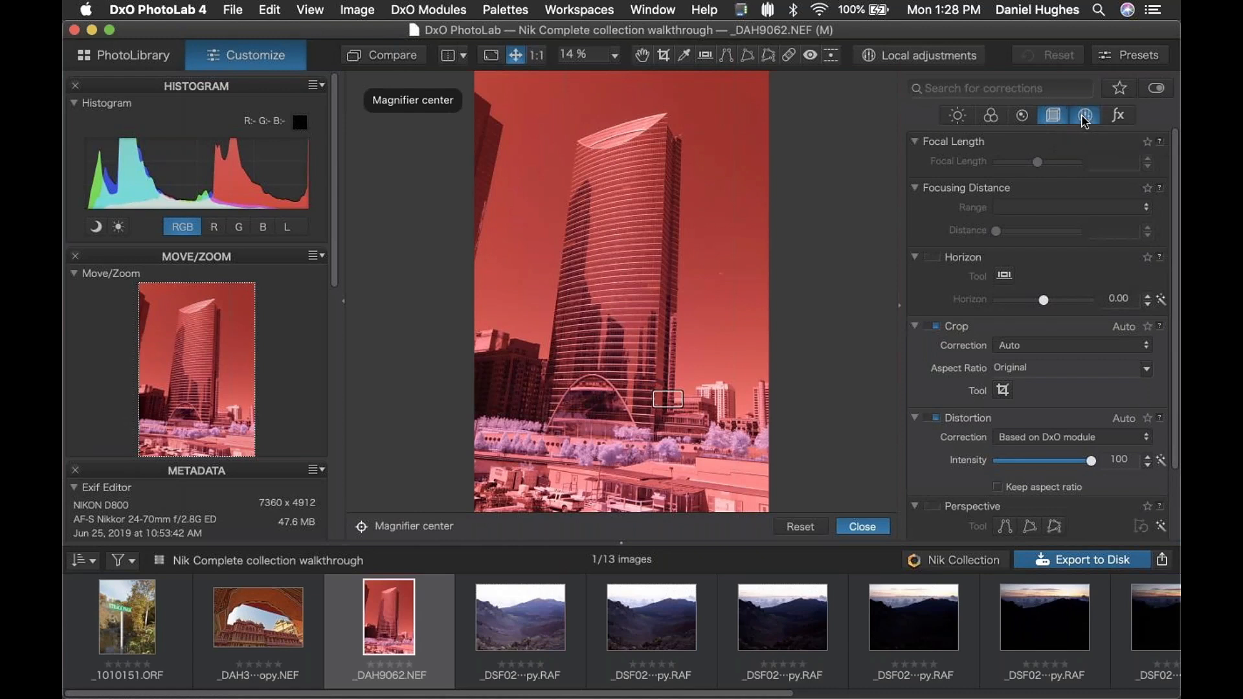
pyautogui.click(1120, 117)
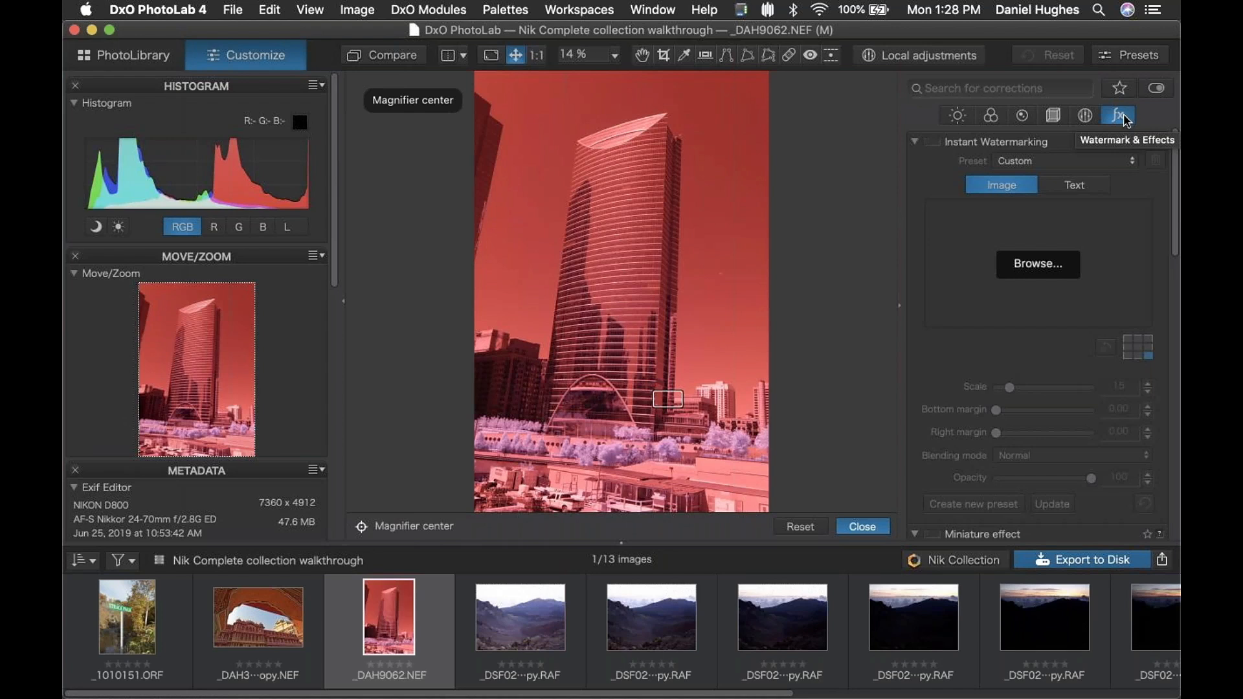
pyautogui.click(1026, 118)
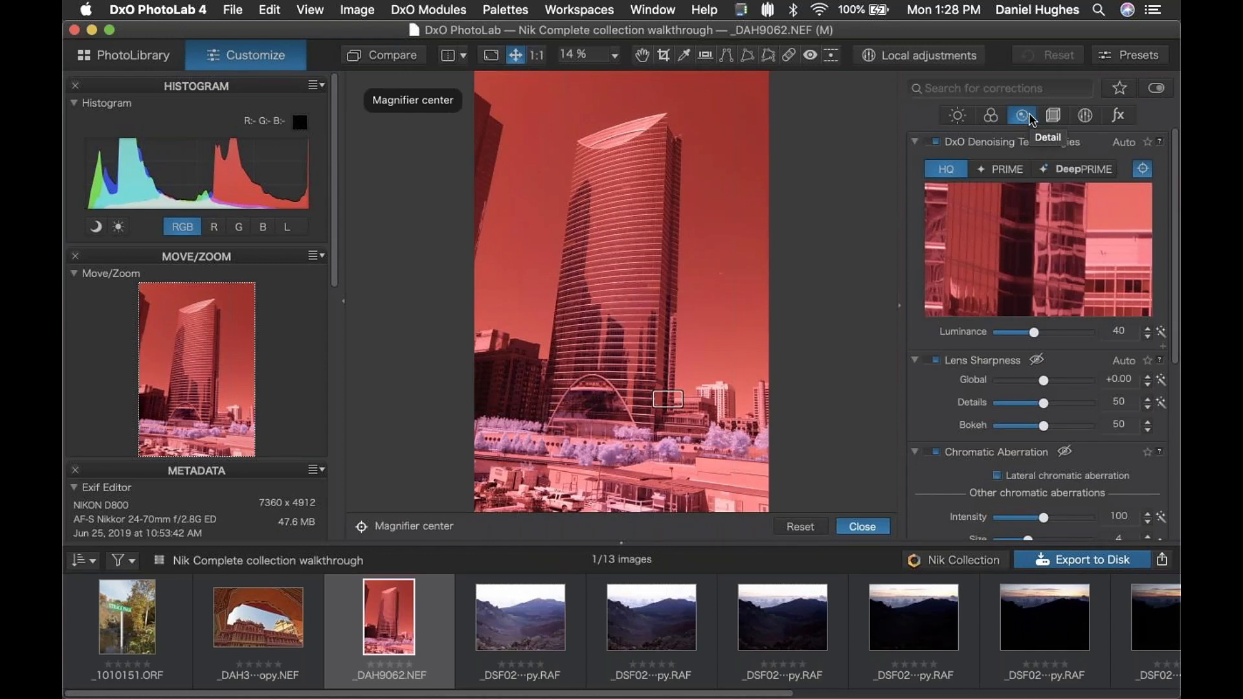
pyautogui.click(990, 115)
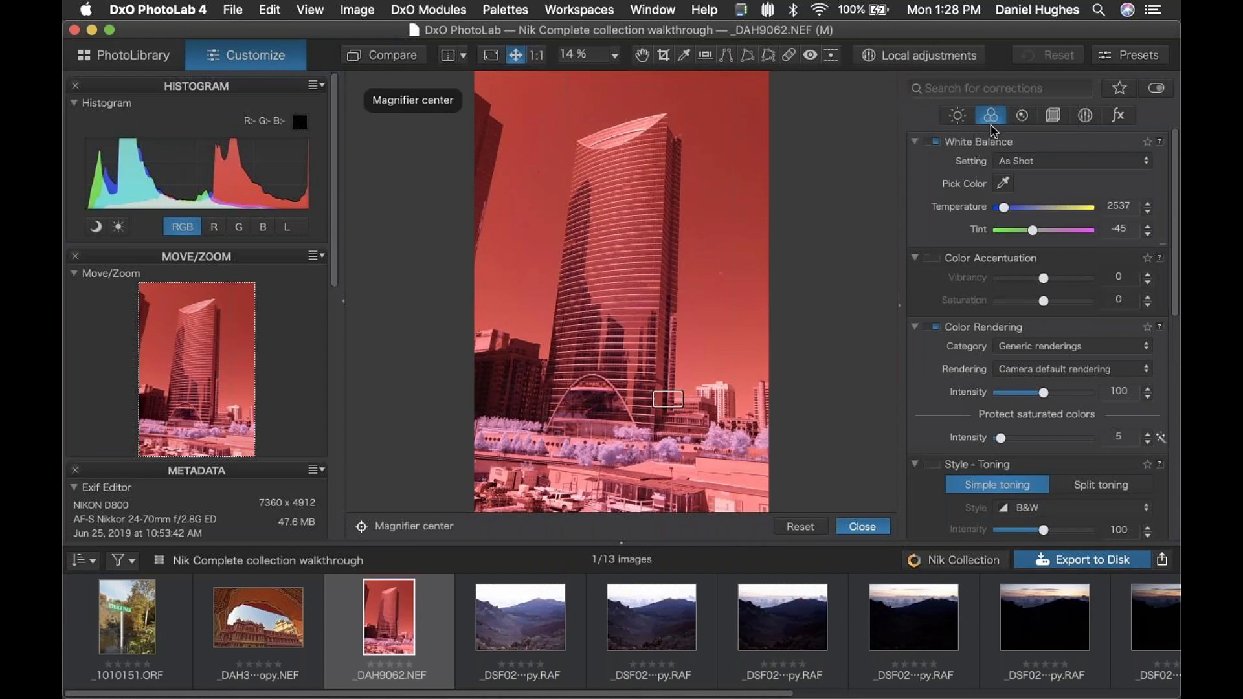
pyautogui.scroll(-3, 999, 304)
pyautogui.scroll(3, 998, 304)
# Step: Turn the Color and Light correction filters on and off, returning to the full palette list
pyautogui.click(977, 89)
pyautogui.click(993, 114)
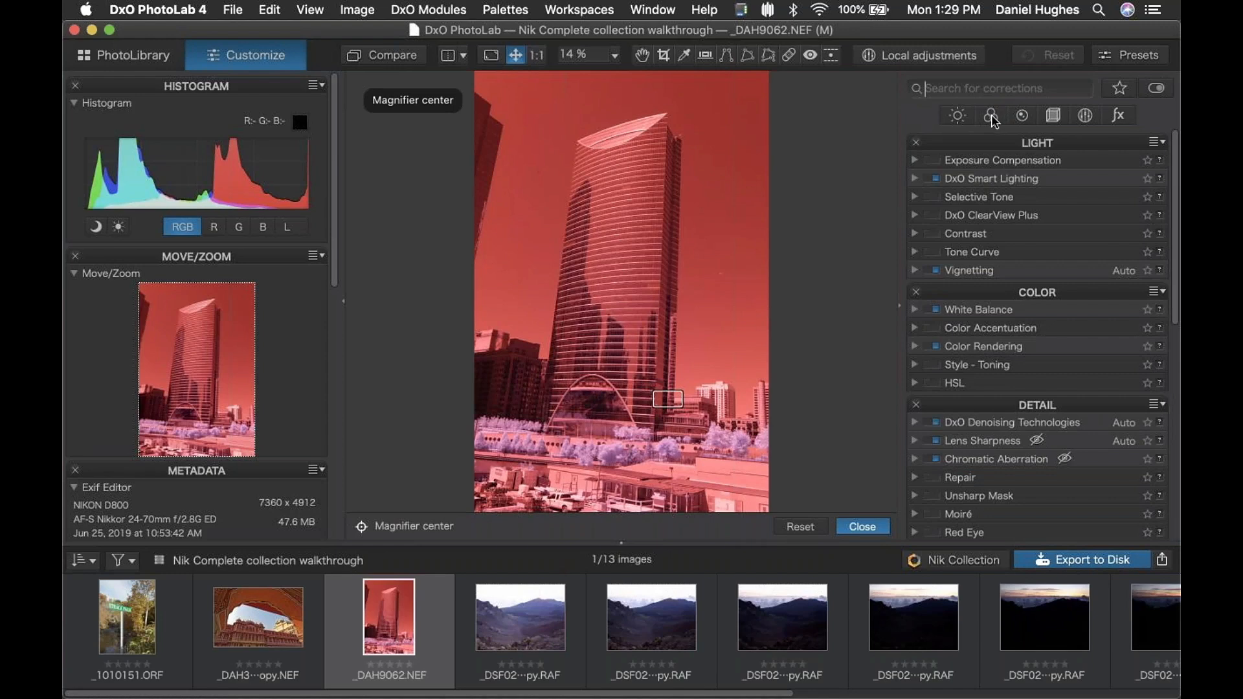
pyautogui.click(992, 117)
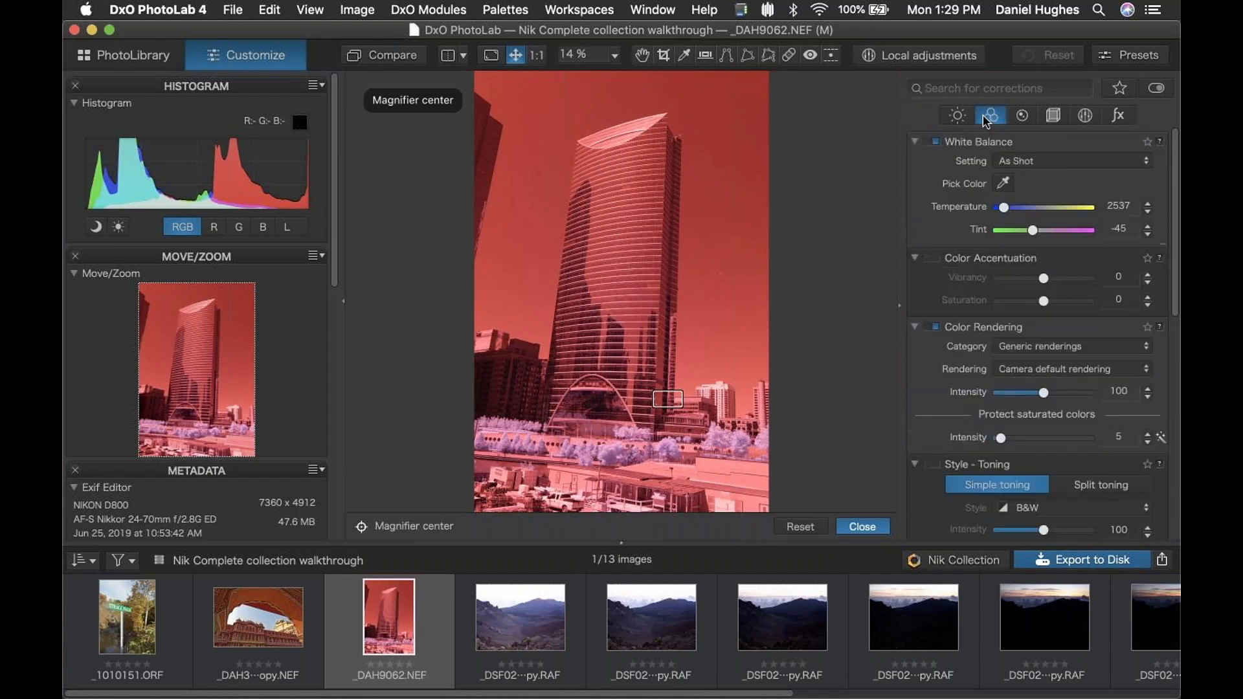
pyautogui.click(956, 118)
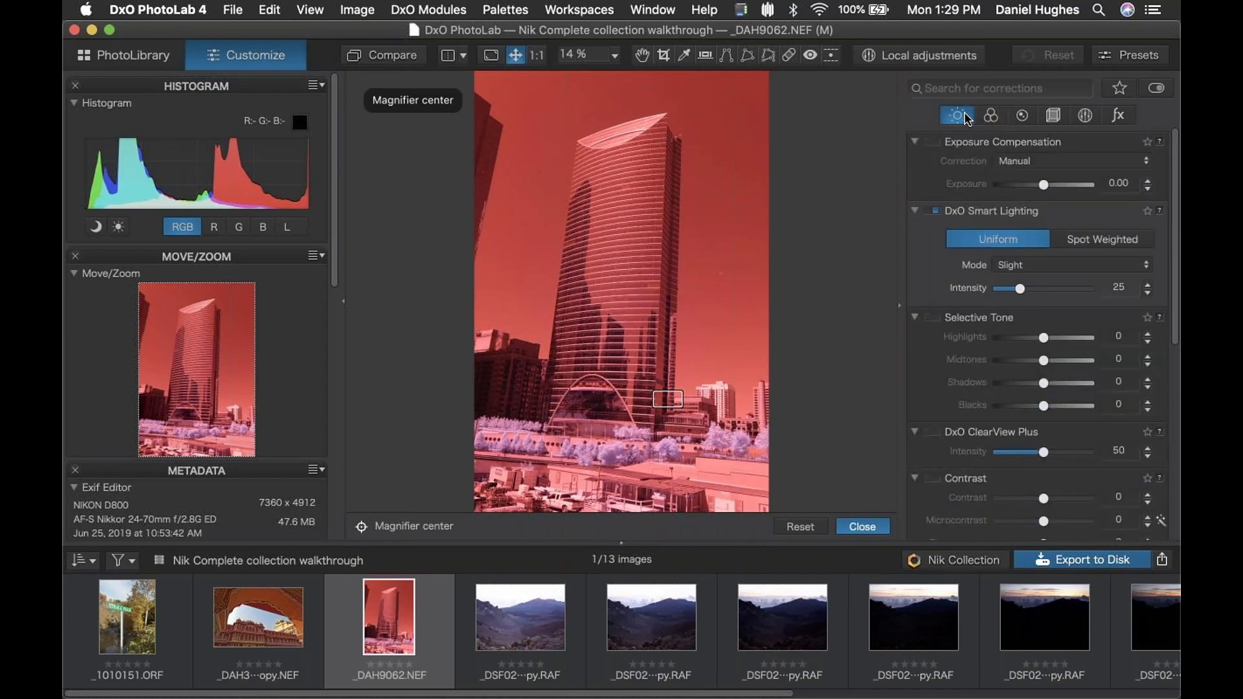
pyautogui.click(953, 114)
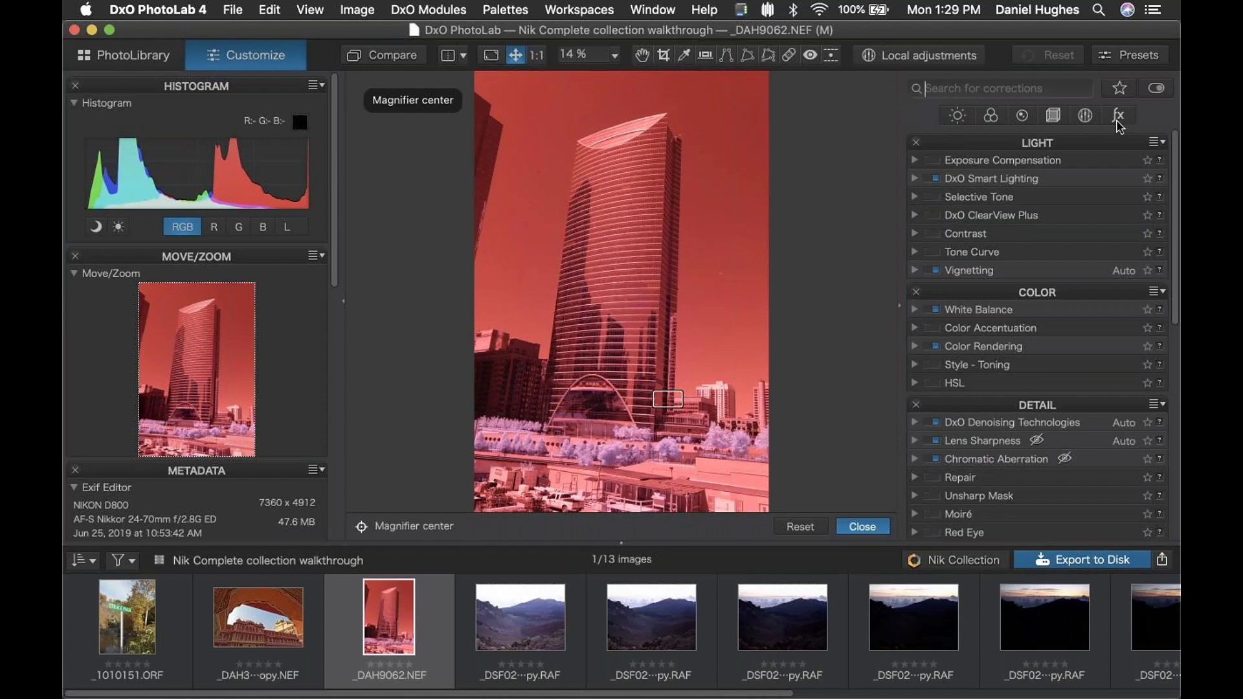
# Step: Step through the Light, Color and Detail correction groups, and clear the filter to show every palette
pyautogui.click(957, 117)
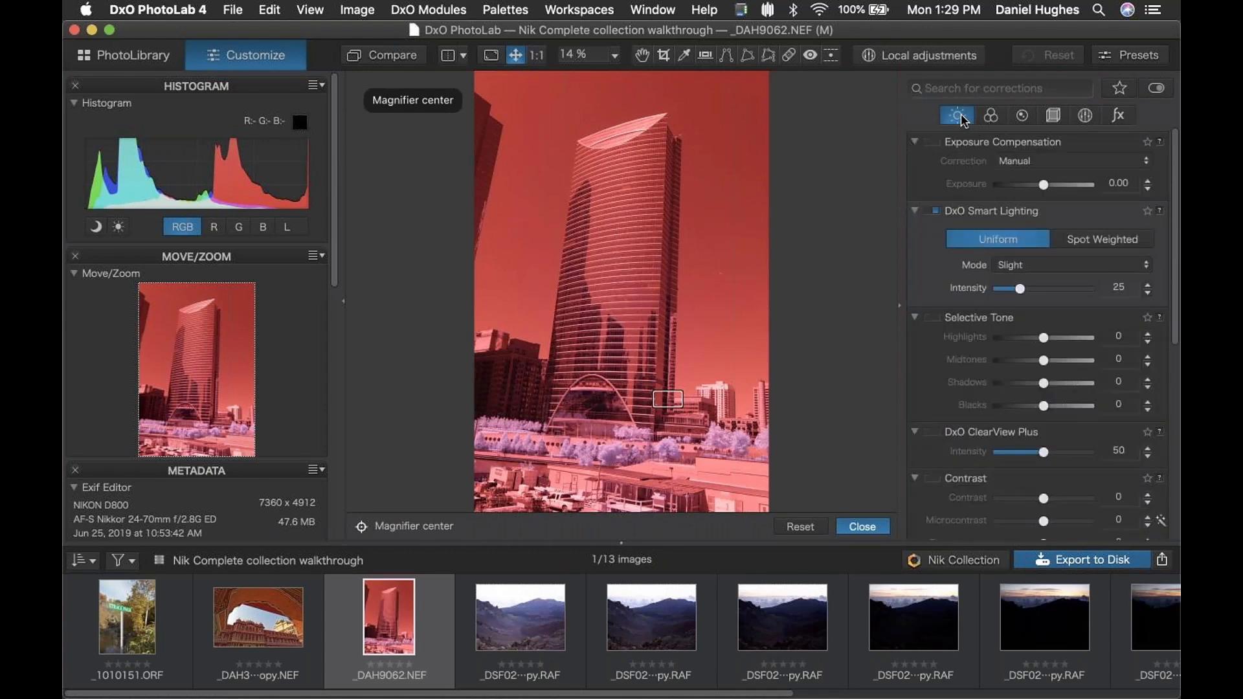
pyautogui.click(990, 115)
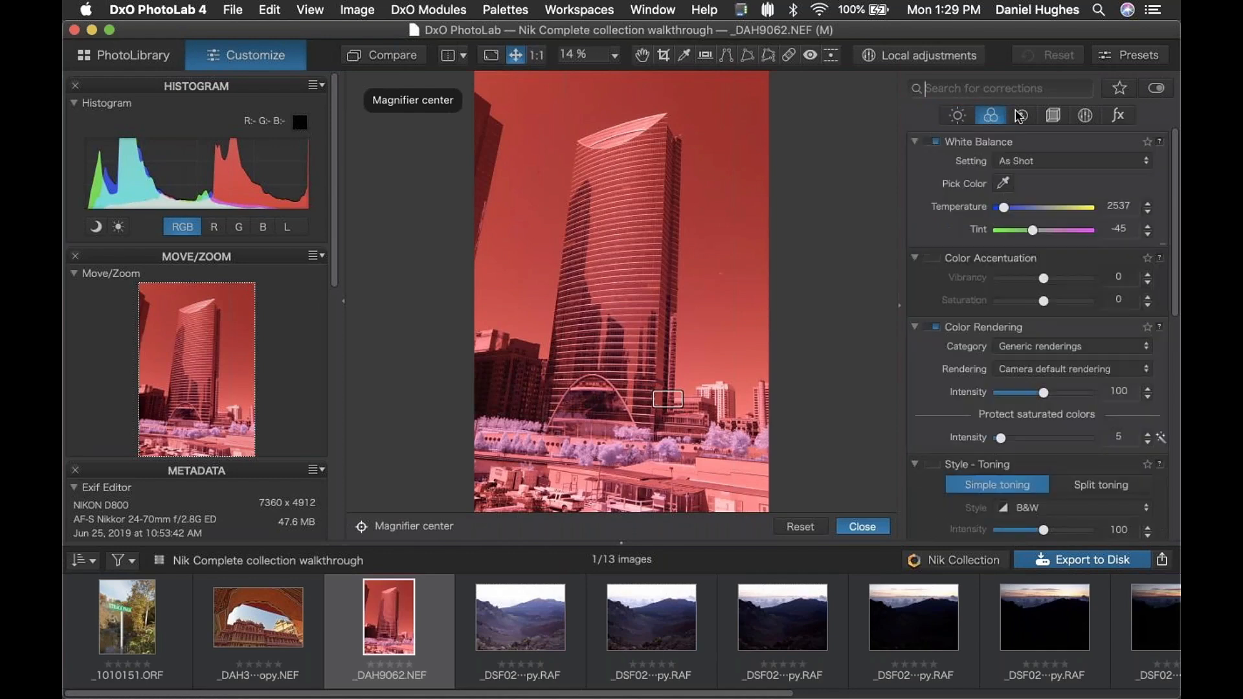
pyautogui.click(1021, 116)
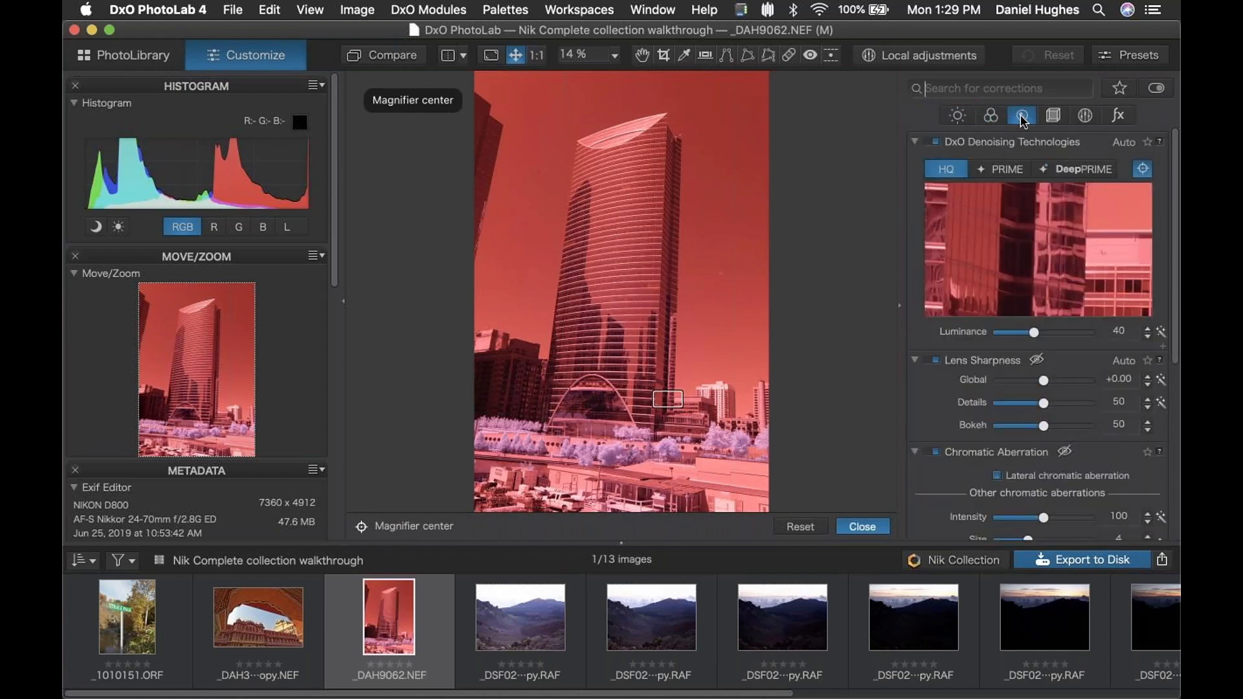
pyautogui.click(956, 115)
pyautogui.click(956, 117)
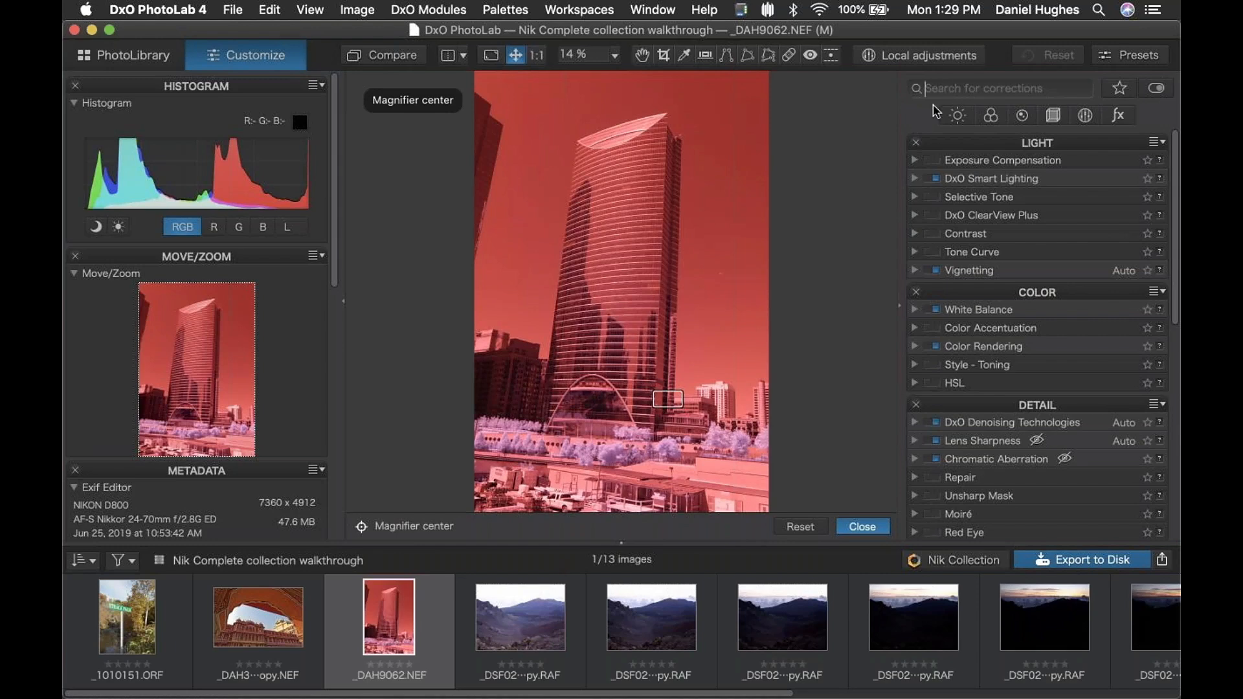
# Step: Search the corrections for "lens" and clear the search
pyautogui.write('lens')
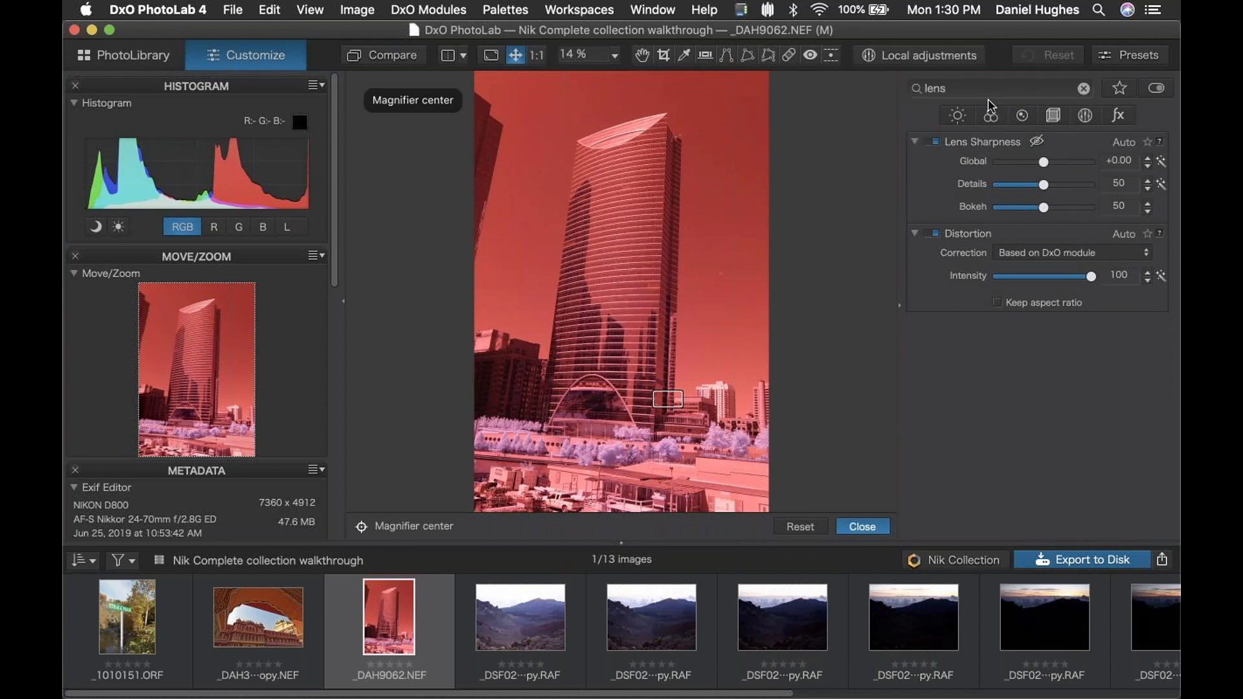
pyautogui.doubleClick(958, 89)
pyautogui.press('BackSpace')
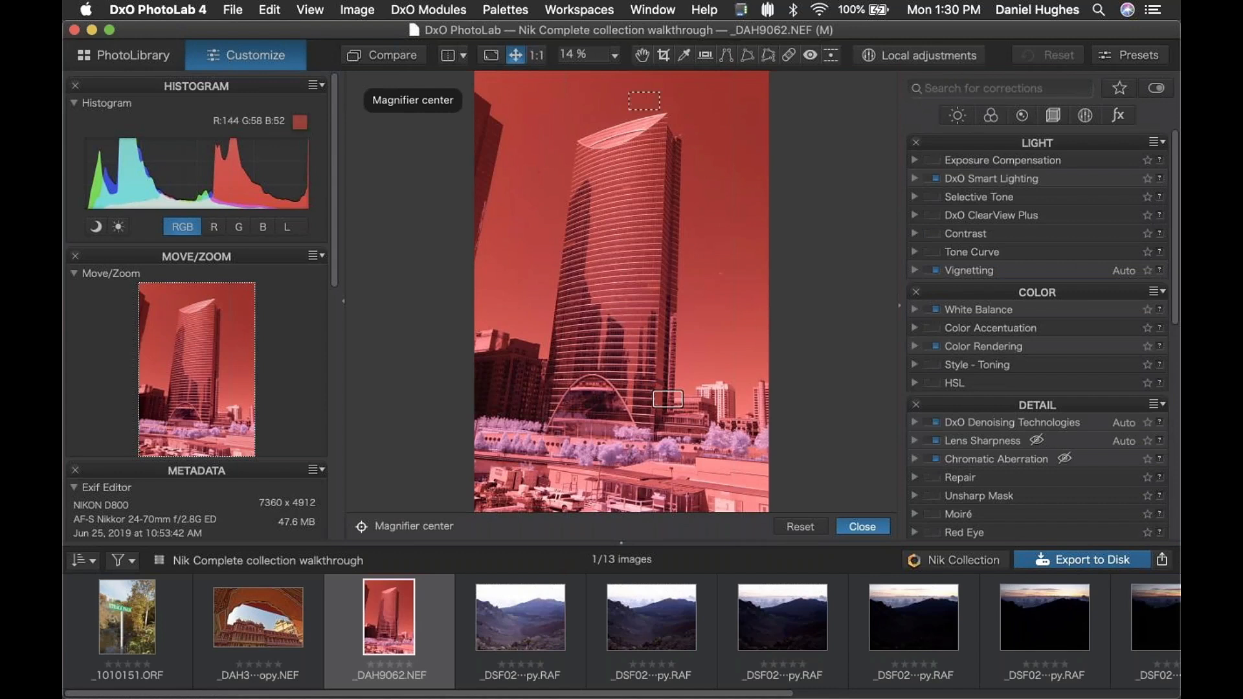
# Step: Search the corrections for "cont" to find the Contrast correction
pyautogui.write('c')
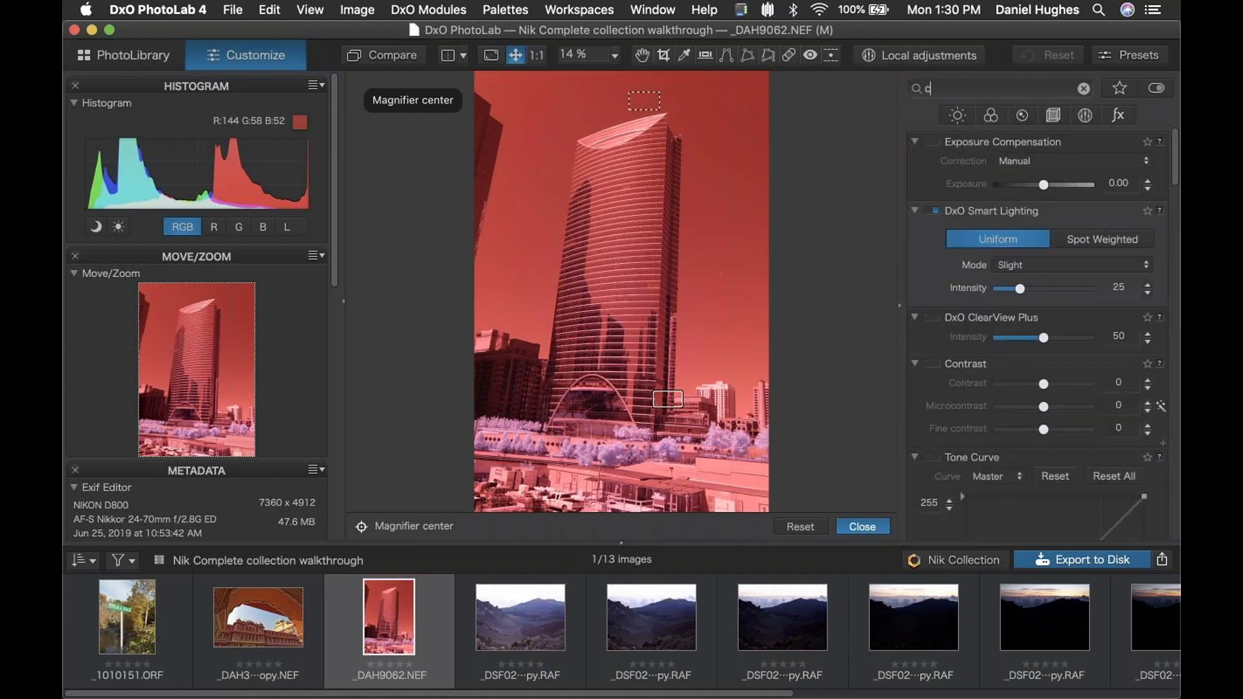
pyautogui.write('ontrsat')
pyautogui.press('BackSpace')
pyautogui.press('BackSpace')
pyautogui.press('BackSpace')
pyautogui.press('BackSpace')
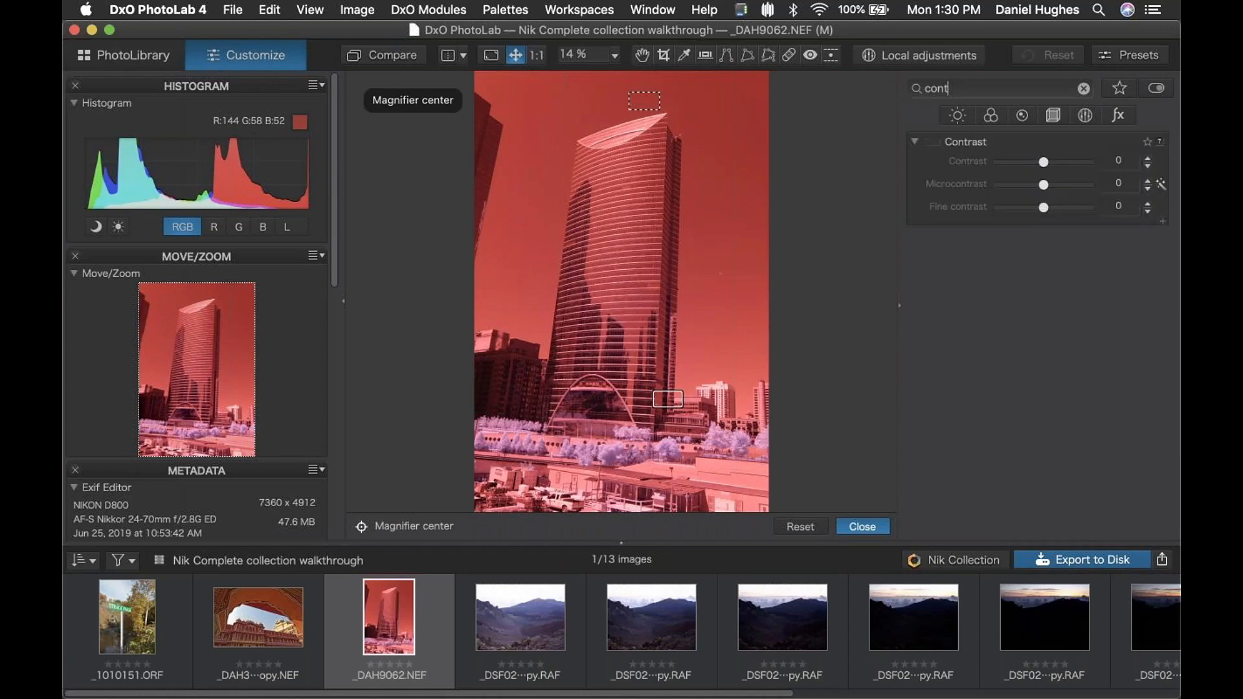
# Step: Replace the search term with "color" and look through the matching corrections
pyautogui.press('BackSpace')
pyautogui.press('BackSpace')
pyautogui.press('BackSpace')
pyautogui.press('BackSpace')
pyautogui.write('color')
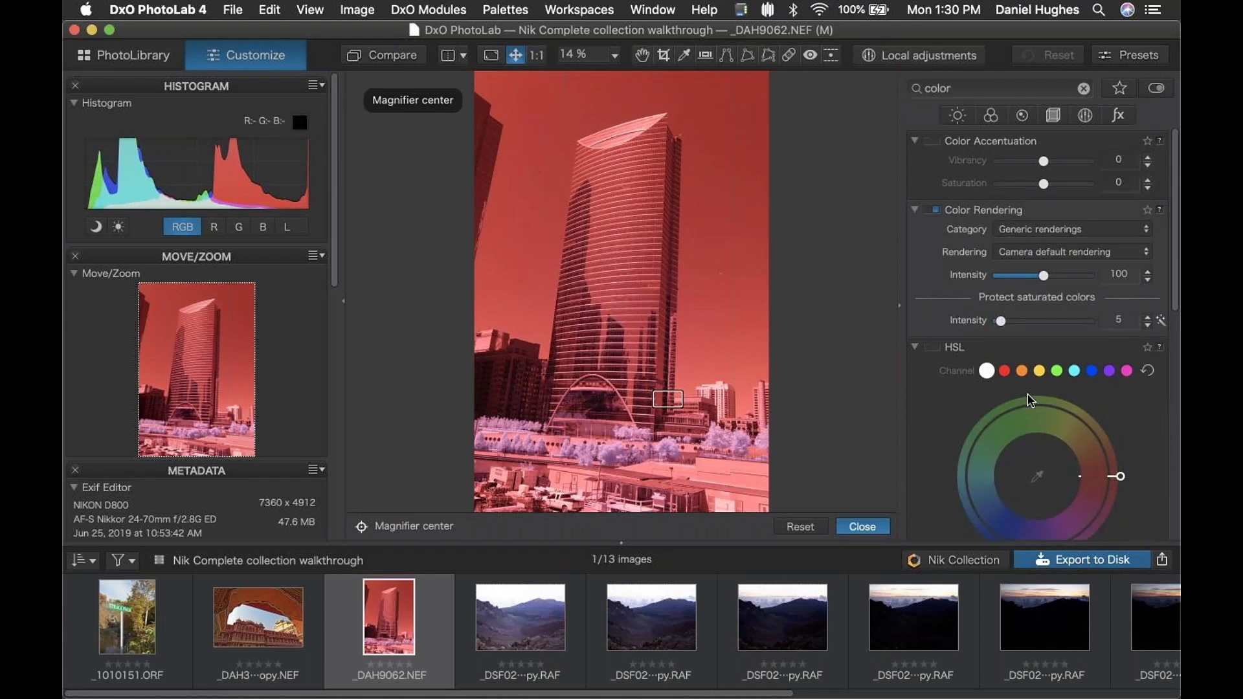
pyautogui.scroll(-10, 1031, 399)
pyautogui.scroll(-3, 1030, 399)
pyautogui.scroll(15, 1030, 395)
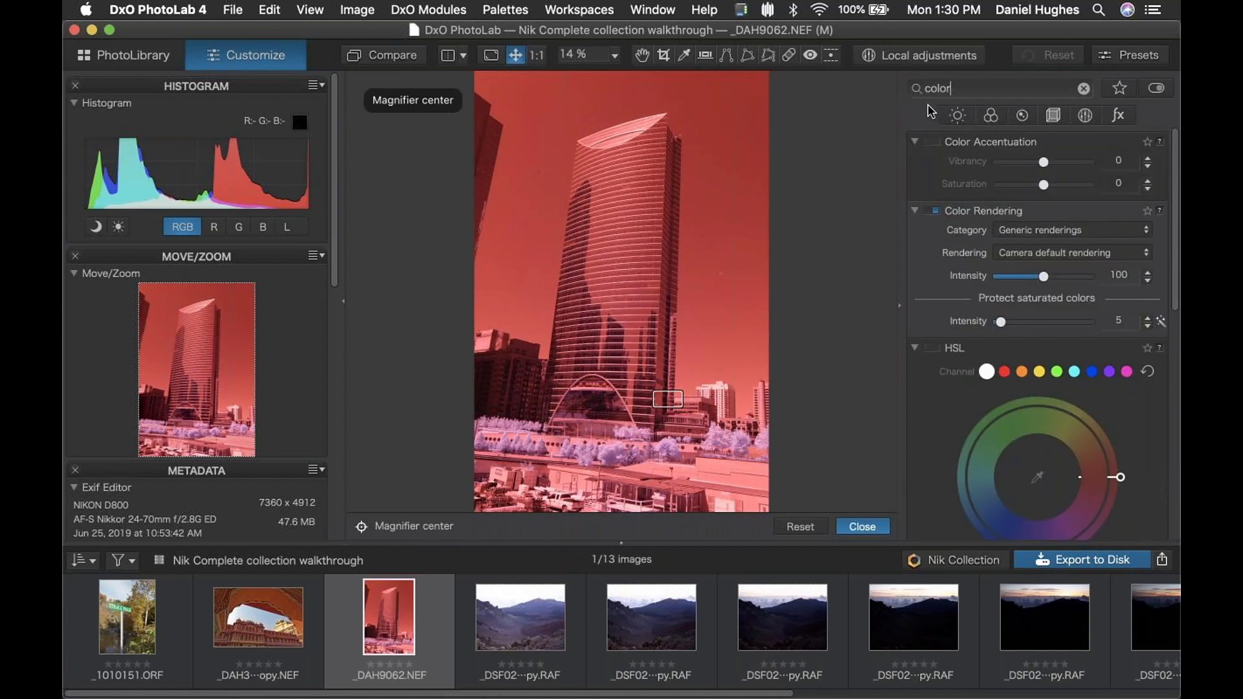
# Step: Clear the correction search and look through the full list of palettes
pyautogui.moveTo(965, 87); pyautogui.dragTo(900, 88)
pyautogui.press('BackSpace')
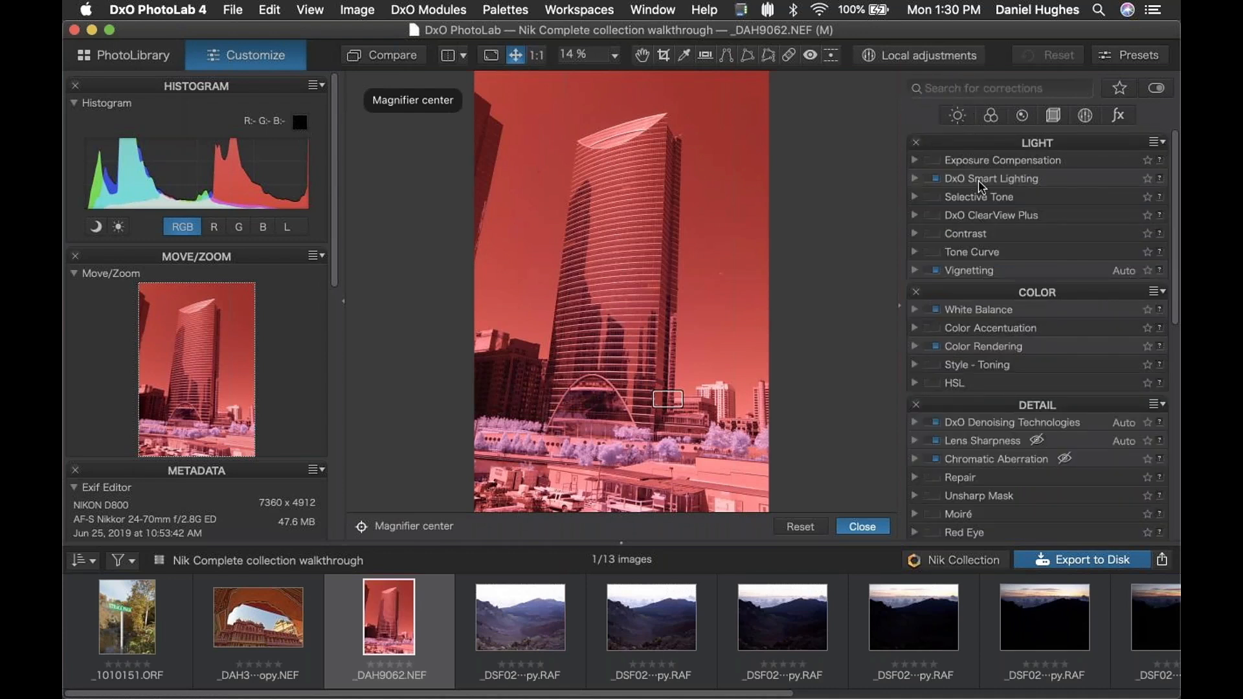
pyautogui.scroll(-10, 984, 200)
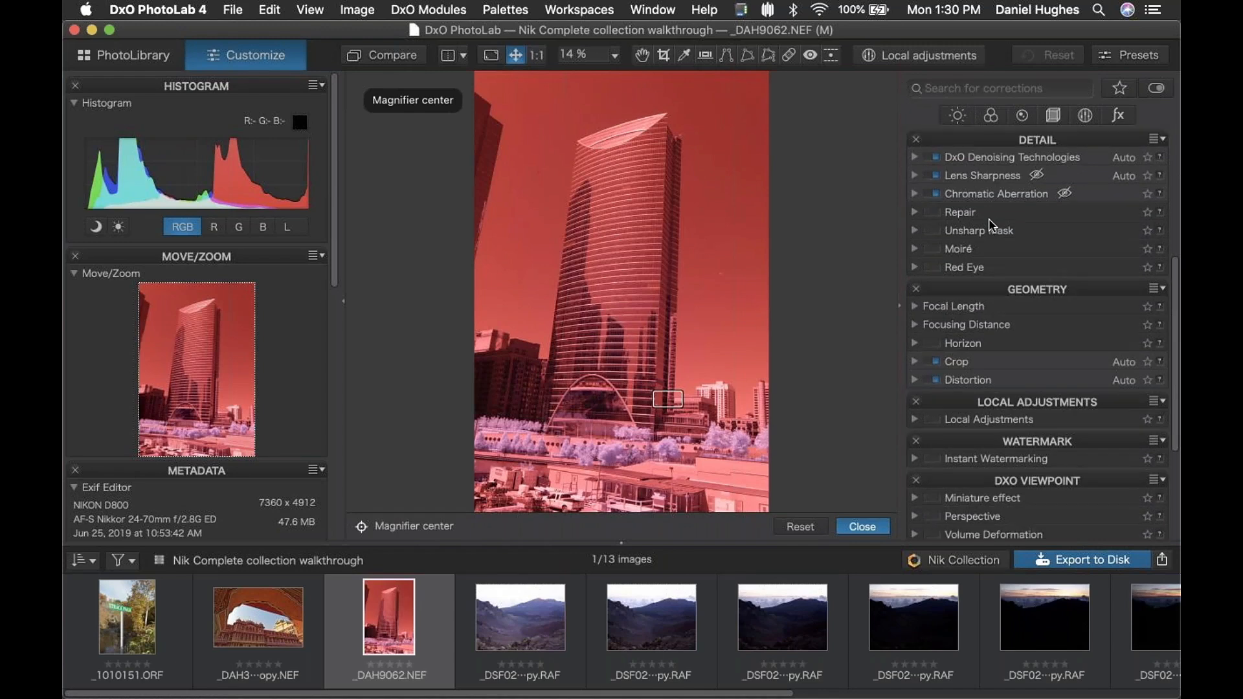
# Step: Filter the corrections to the effects category and look through the tools from Instant Watermarking to Grain and beyond
pyautogui.scroll(-2, 989, 223)
pyautogui.scroll(12, 988, 223)
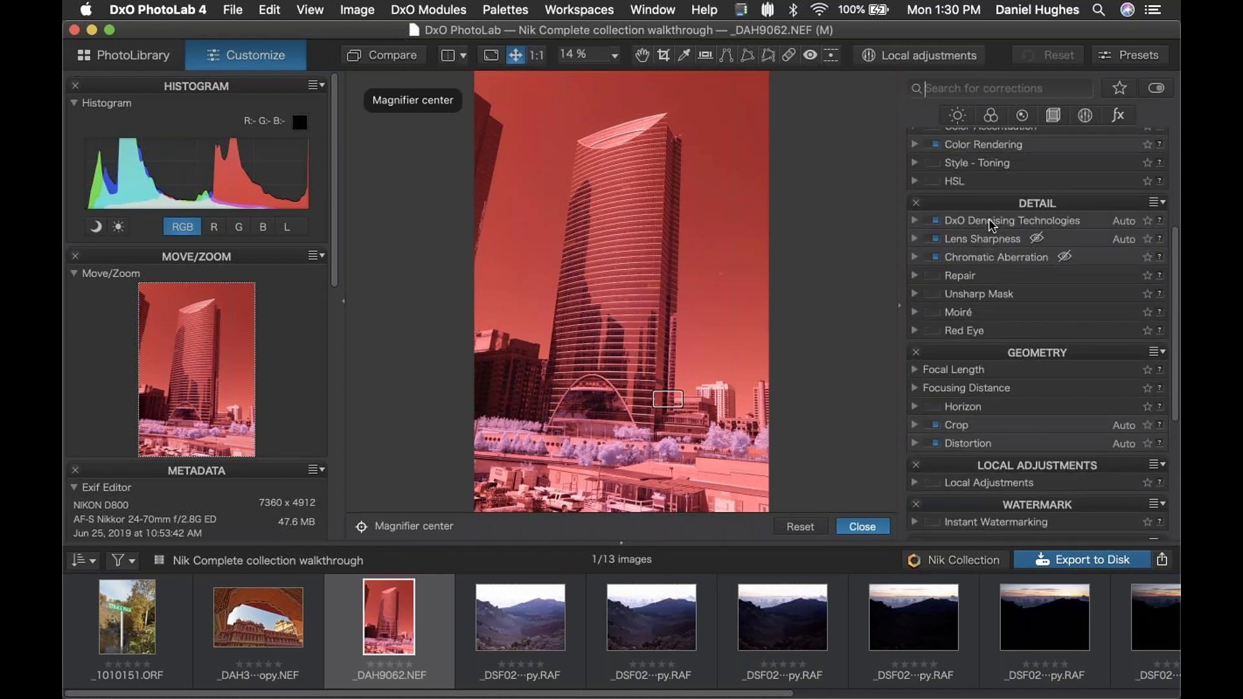
pyautogui.click(937, 89)
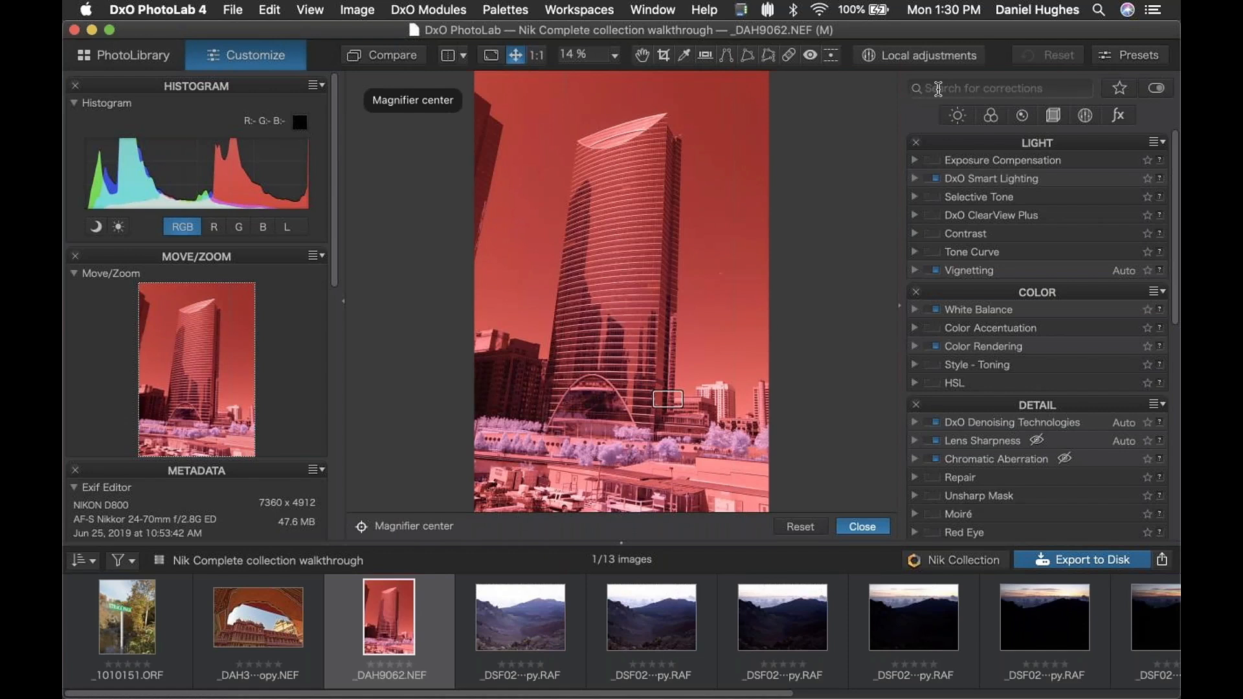
pyautogui.click(1120, 116)
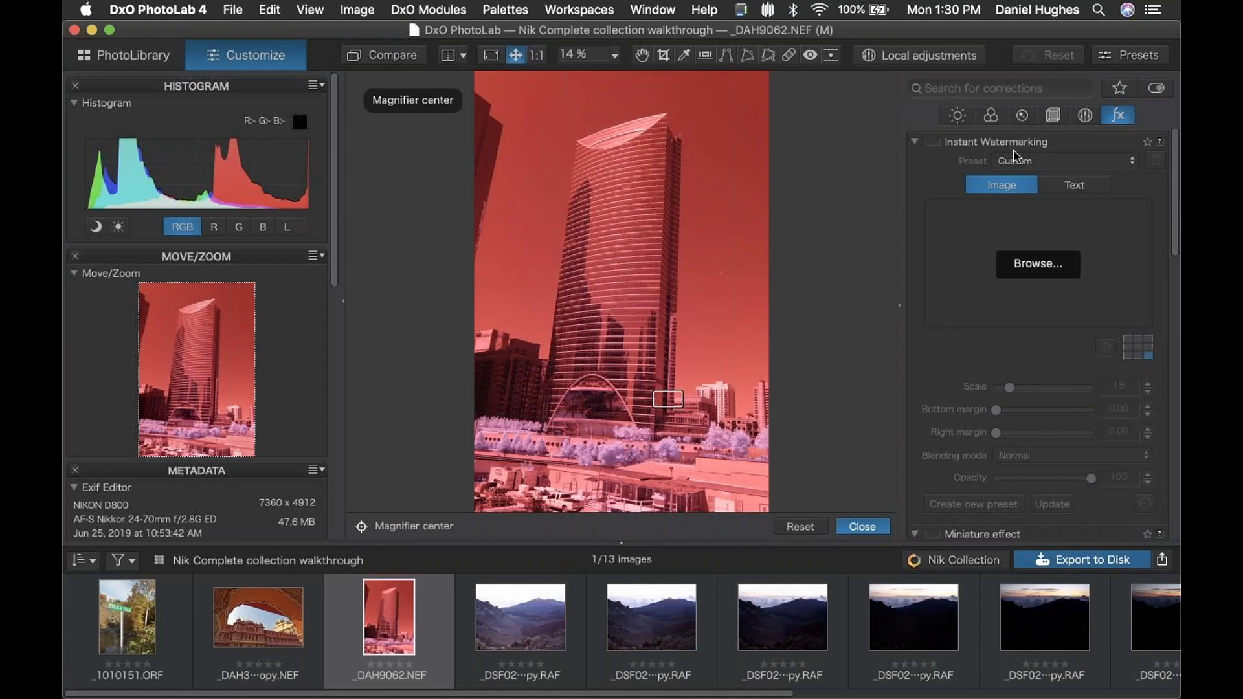
pyautogui.scroll(-1, 1032, 341)
pyautogui.scroll(-10, 1033, 343)
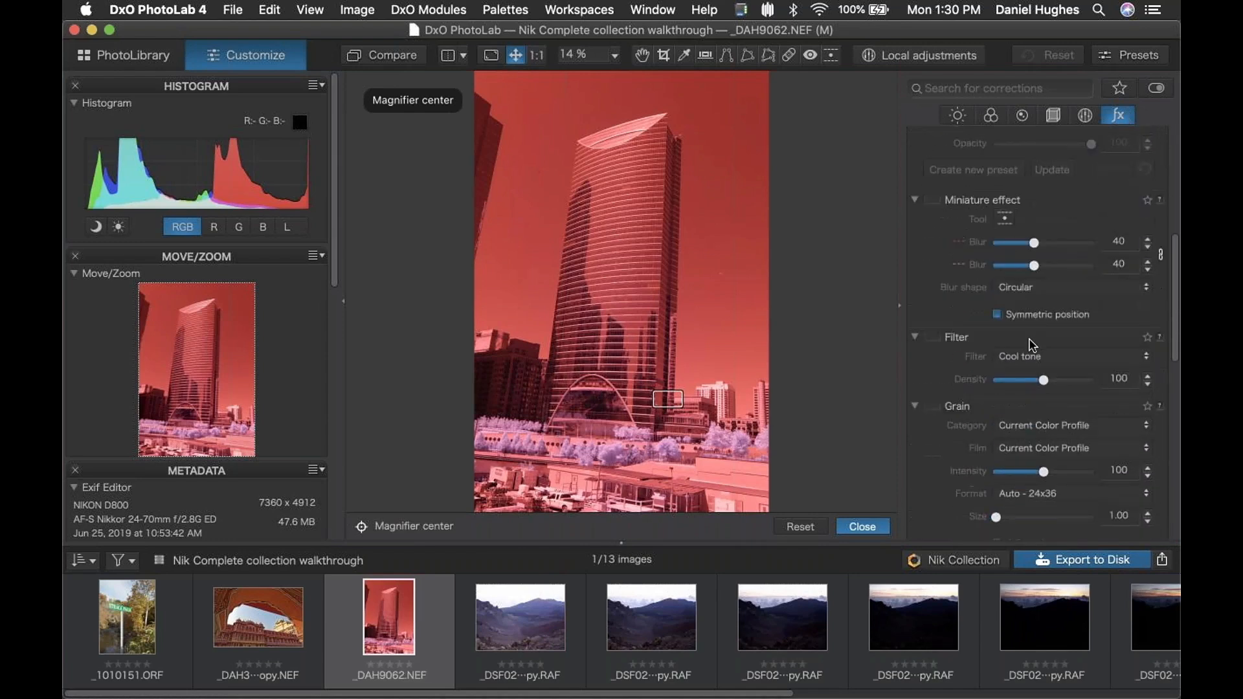
pyautogui.scroll(-8, 1034, 343)
pyautogui.scroll(7, 1032, 345)
pyautogui.scroll(7, 1031, 345)
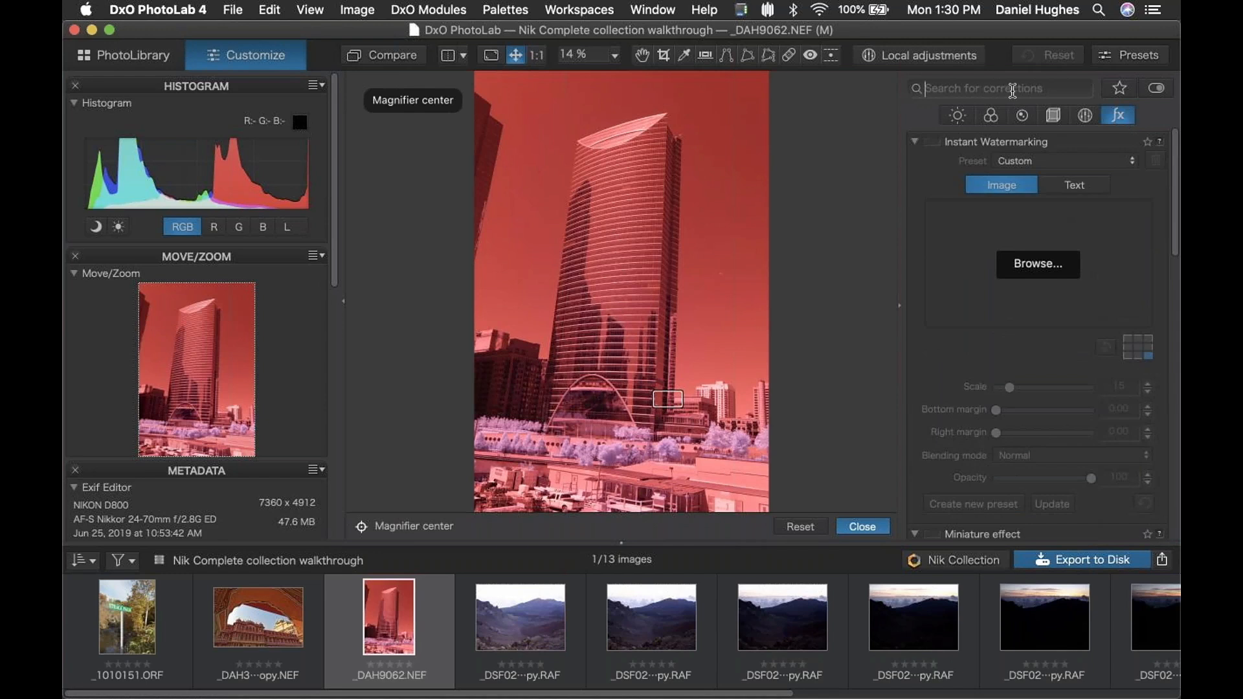
# Step: Search the effects category for "lens", extend the search to all categories, and clear the search term
pyautogui.write('lens')
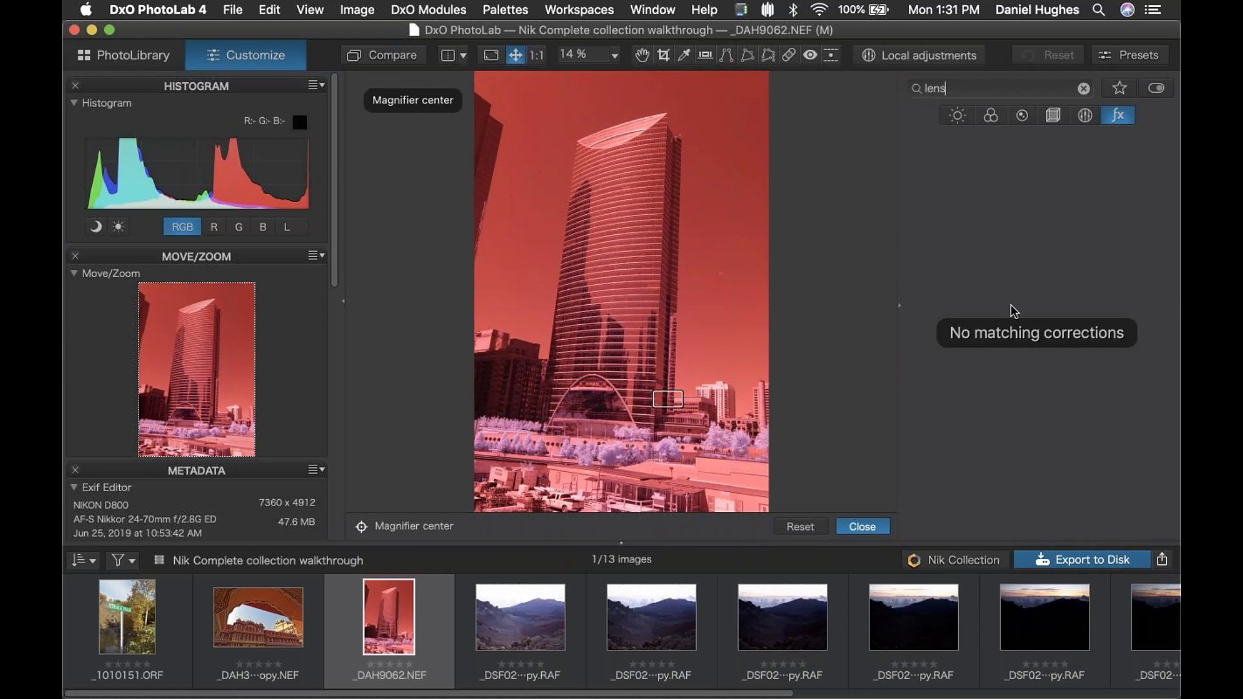
pyautogui.click(1128, 118)
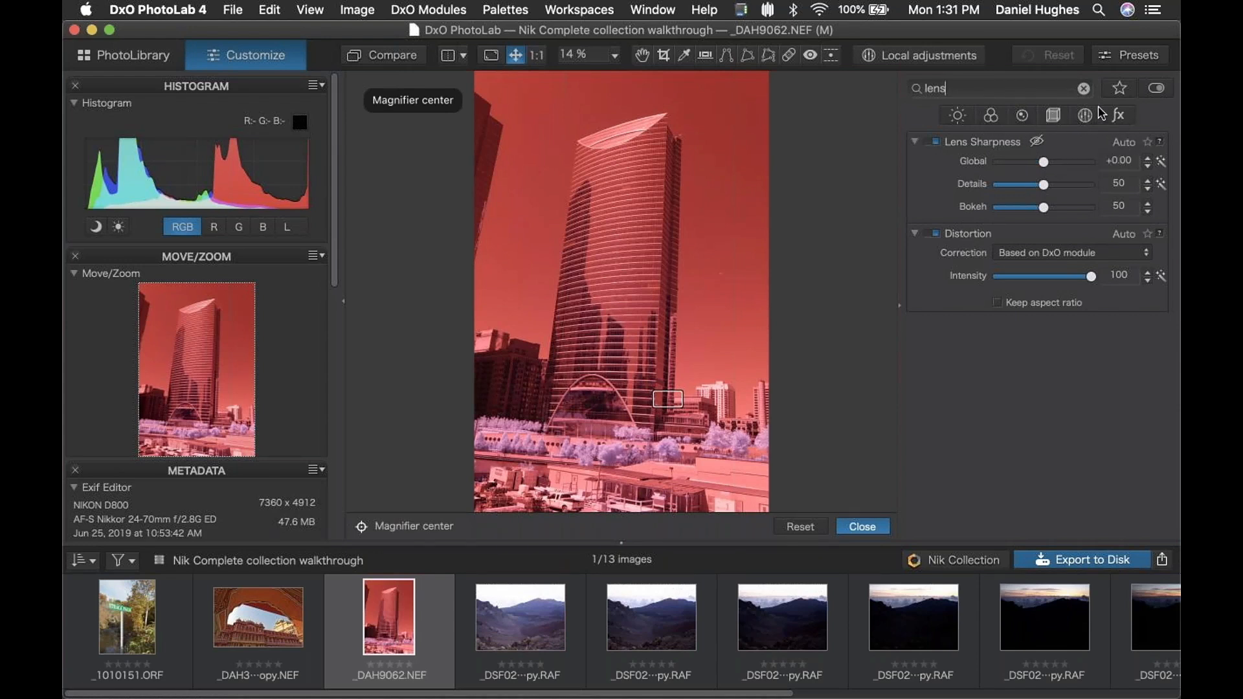
pyautogui.click(1084, 88)
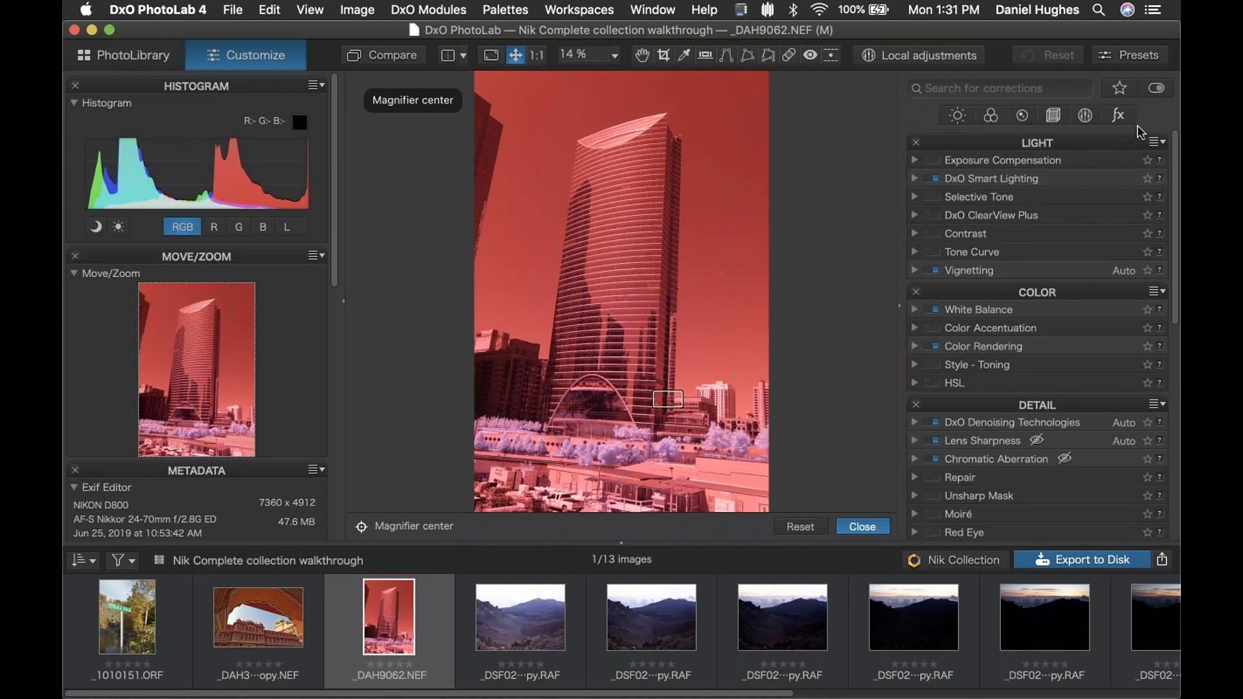
# Step: Show only the active corrections and look through their settings from DxO Smart Lighting to Distortion
pyautogui.click(1157, 89)
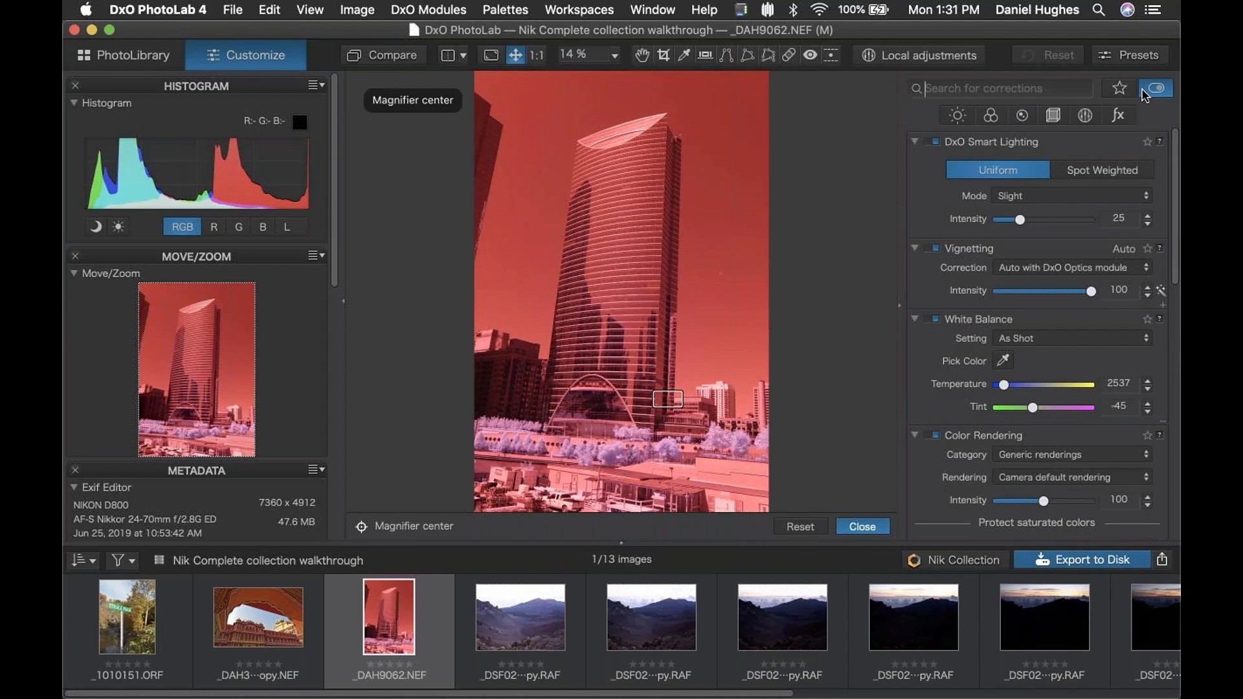
pyautogui.scroll(-3, 1048, 270)
pyautogui.scroll(-2, 1048, 272)
pyautogui.scroll(-4, 992, 279)
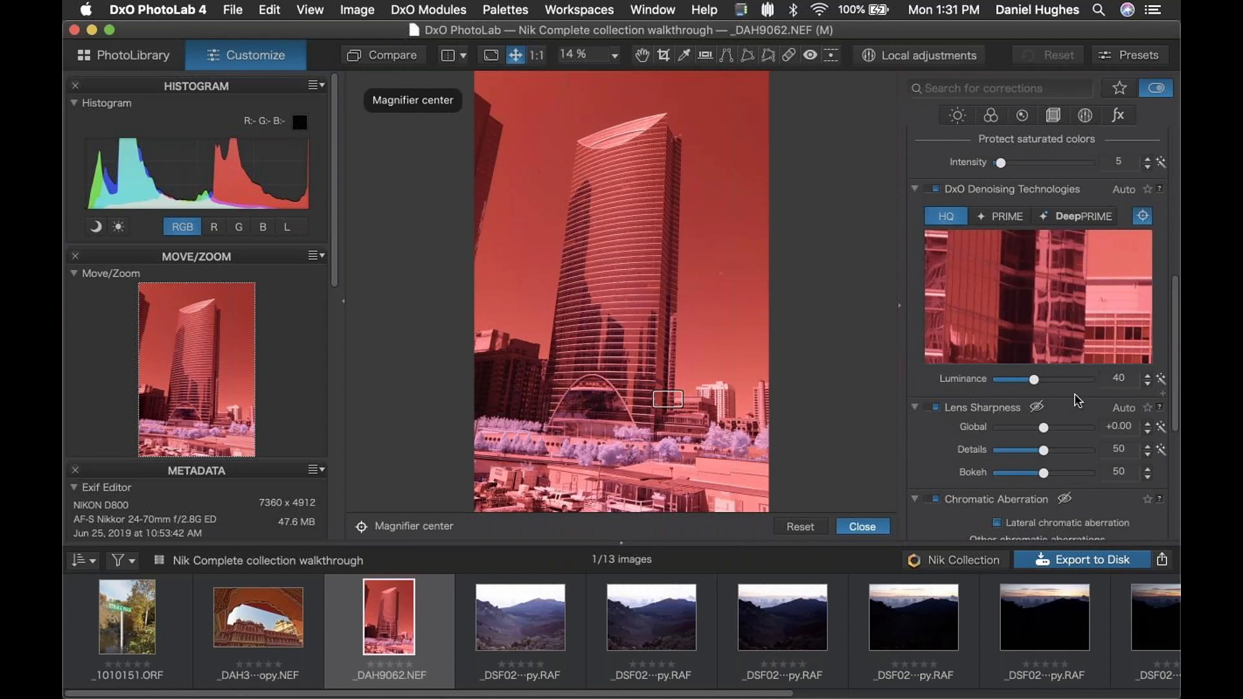
pyautogui.scroll(-3, 1048, 350)
pyautogui.scroll(-1, 1014, 321)
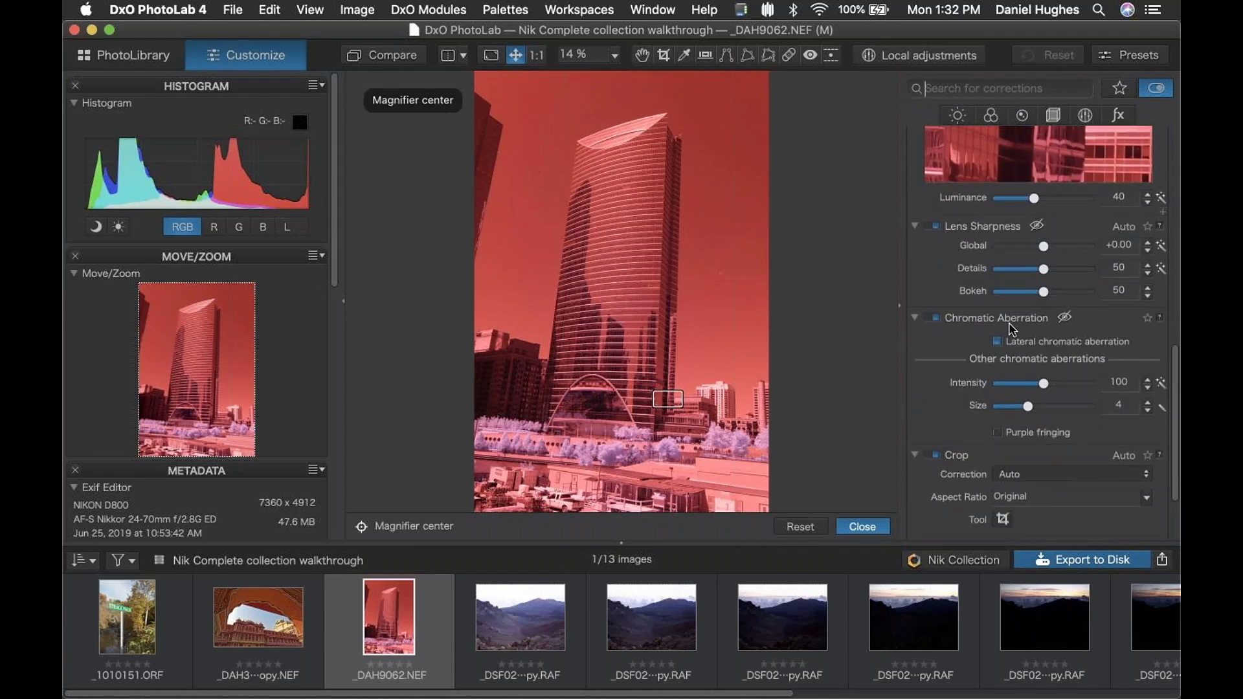
pyautogui.scroll(-1, 1008, 322)
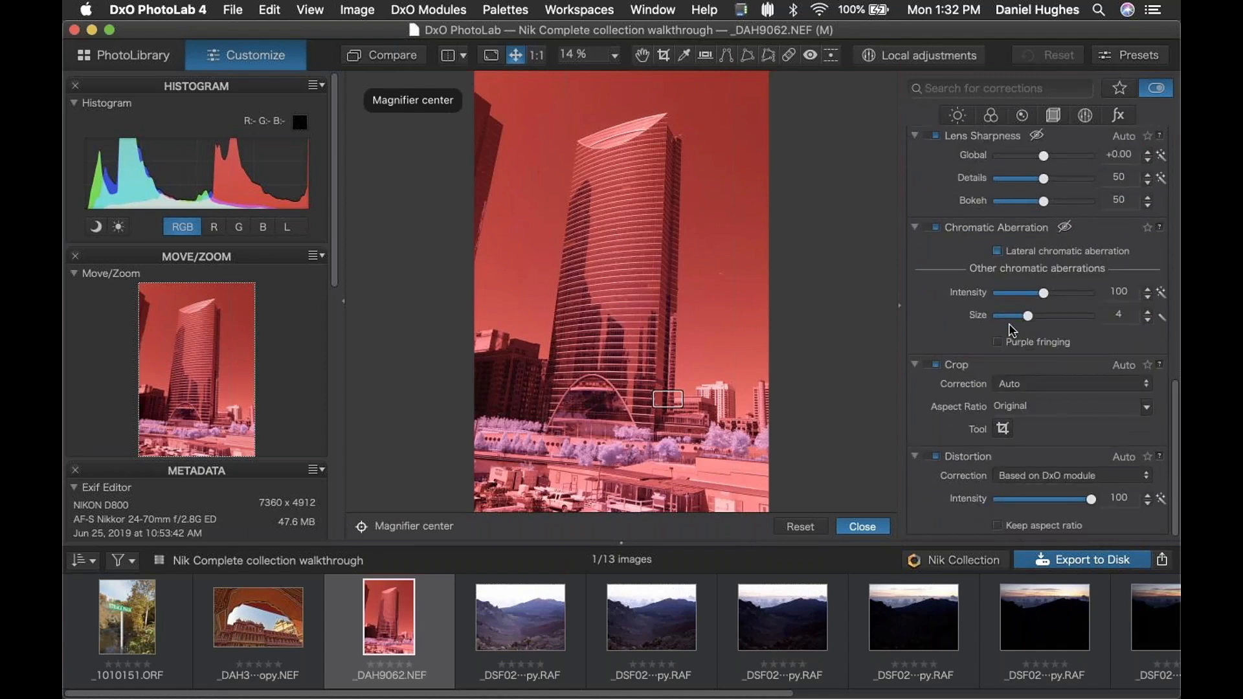
pyautogui.scroll(3, 1009, 323)
pyautogui.scroll(8, 1014, 327)
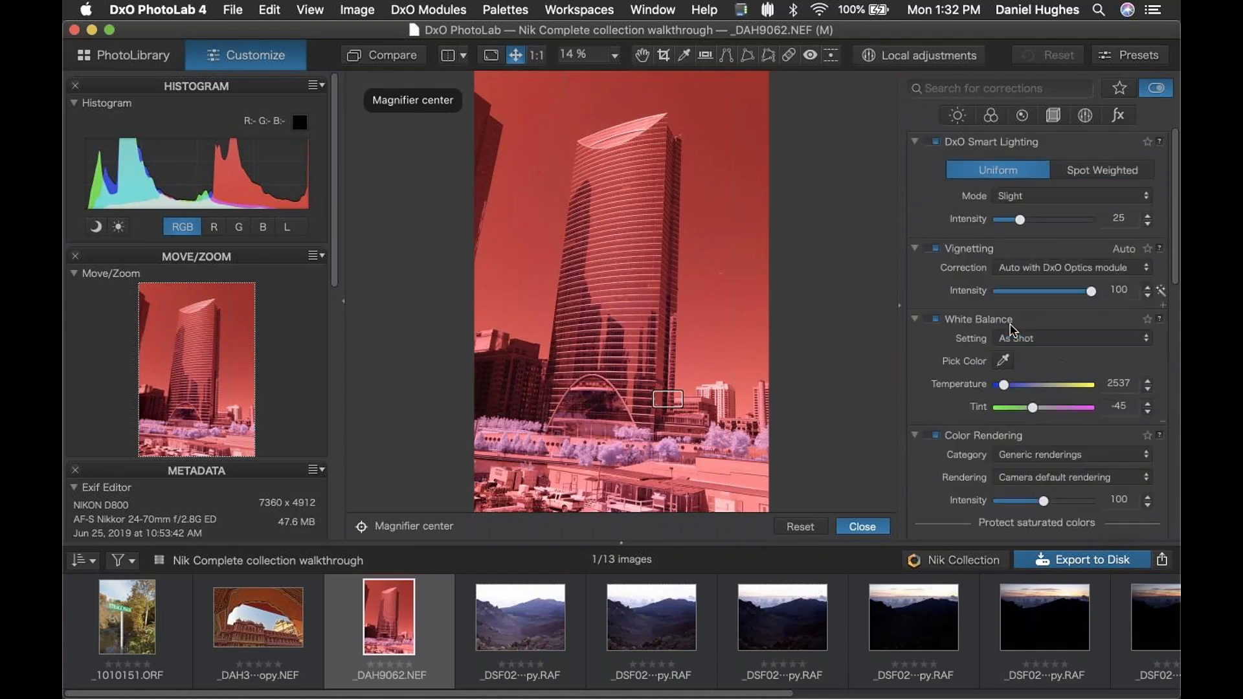
# Step: List all Light corrections instead of only the active ones and set the Exposure Compensation to about -0.36
pyautogui.click(958, 118)
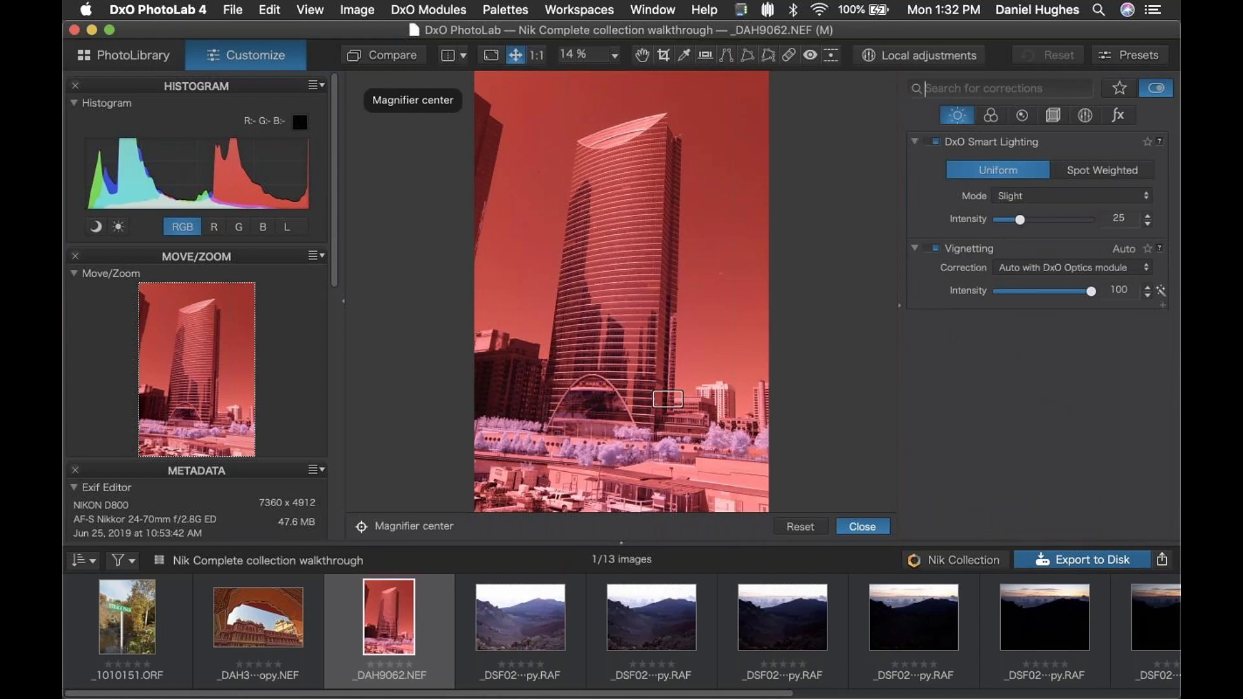
pyautogui.click(1157, 87)
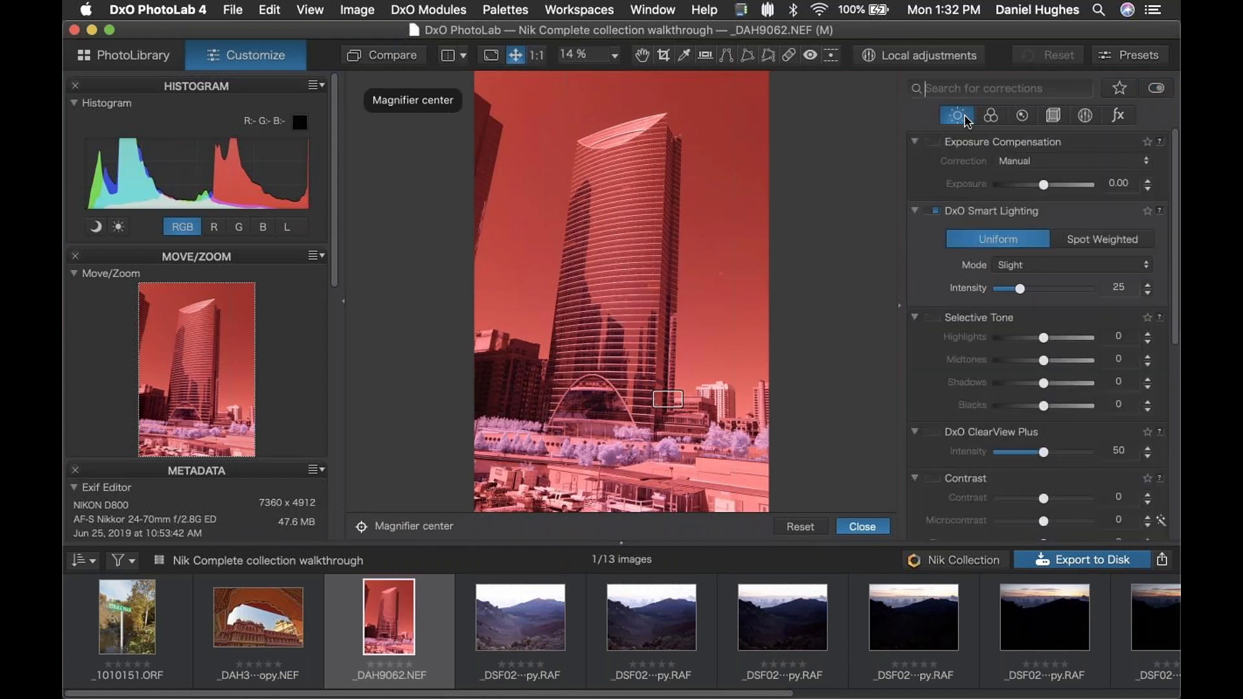
pyautogui.moveTo(1044, 184); pyautogui.dragTo(1039, 185)
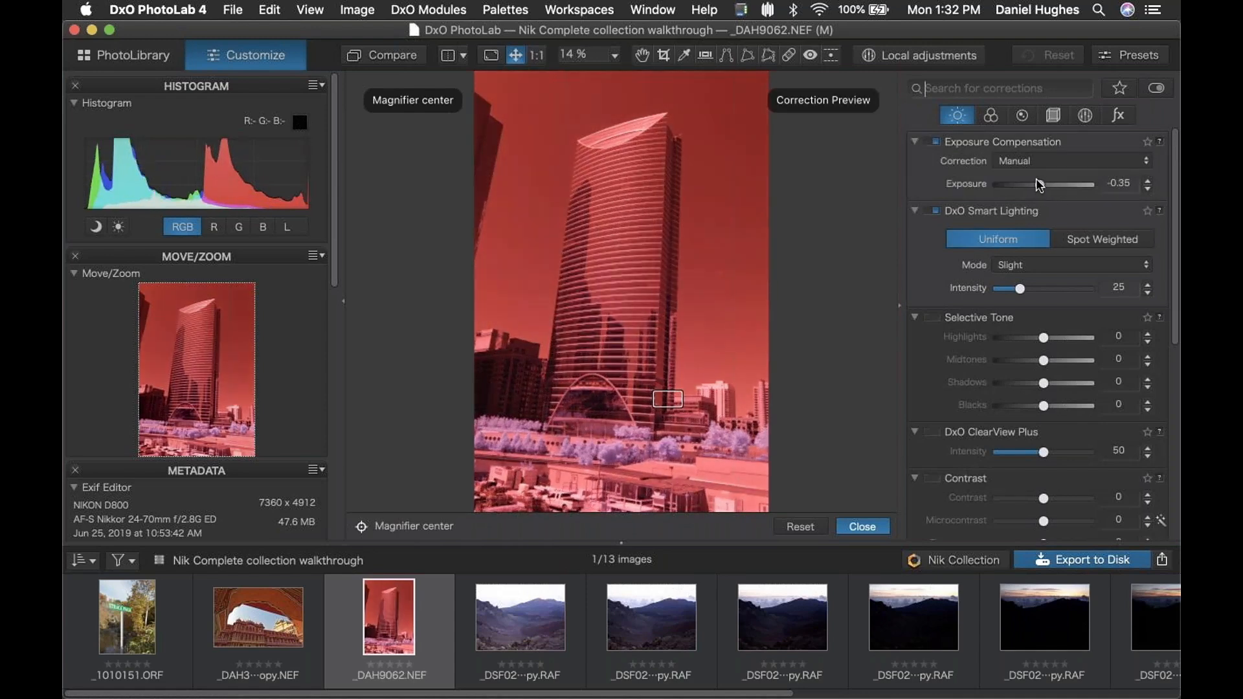
# Step: Sample a custom white balance near the tower's base, and enable Color Accentuation with Vibrancy at 65 and Saturation at 33
pyautogui.click(990, 115)
pyautogui.click(1002, 184)
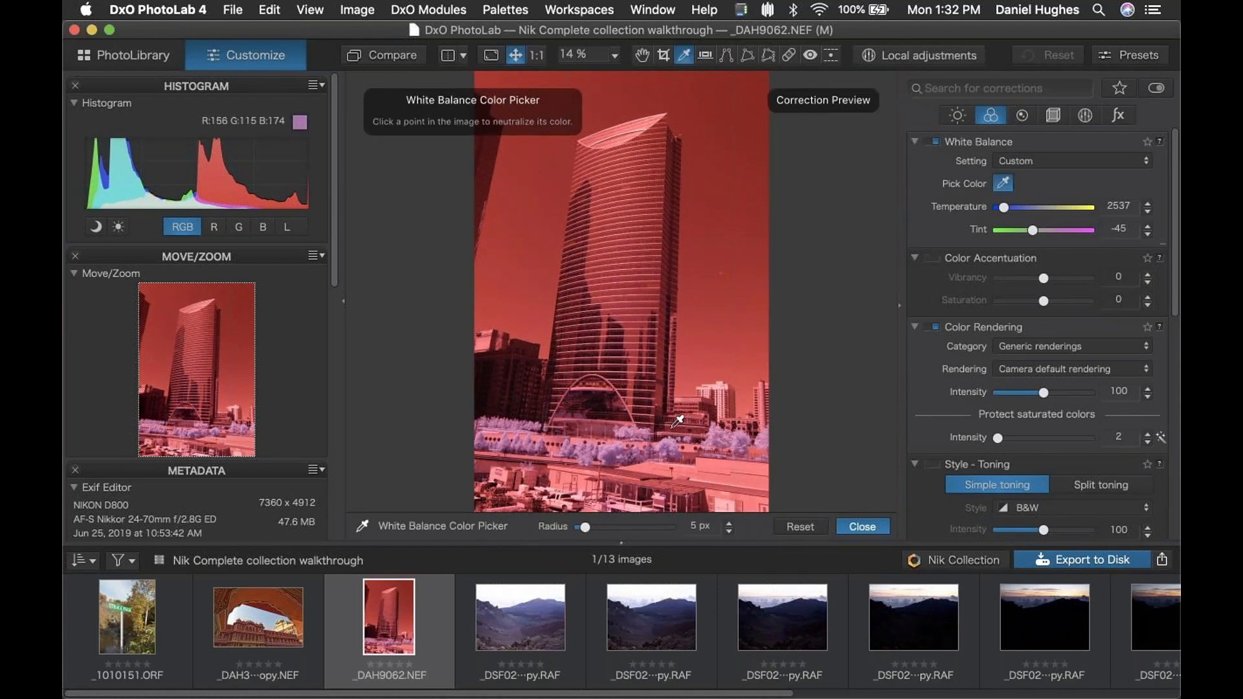
pyautogui.click(673, 434)
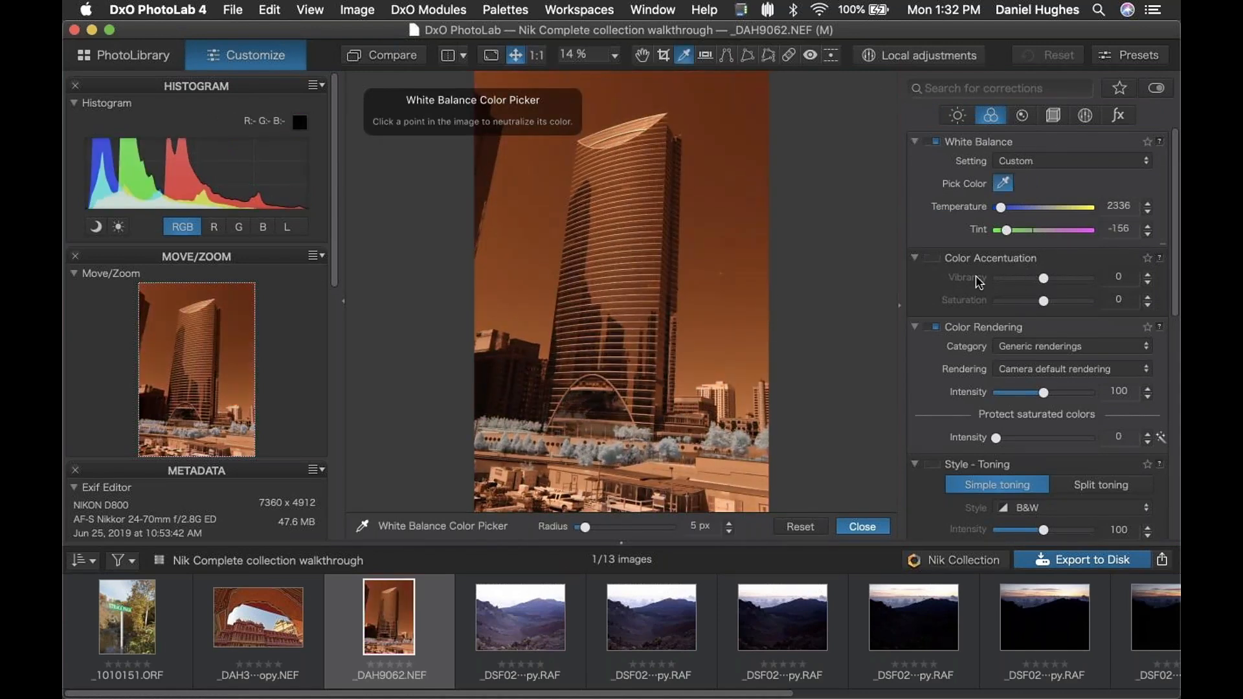
pyautogui.click(934, 257)
pyautogui.moveTo(1043, 278); pyautogui.dragTo(1058, 302)
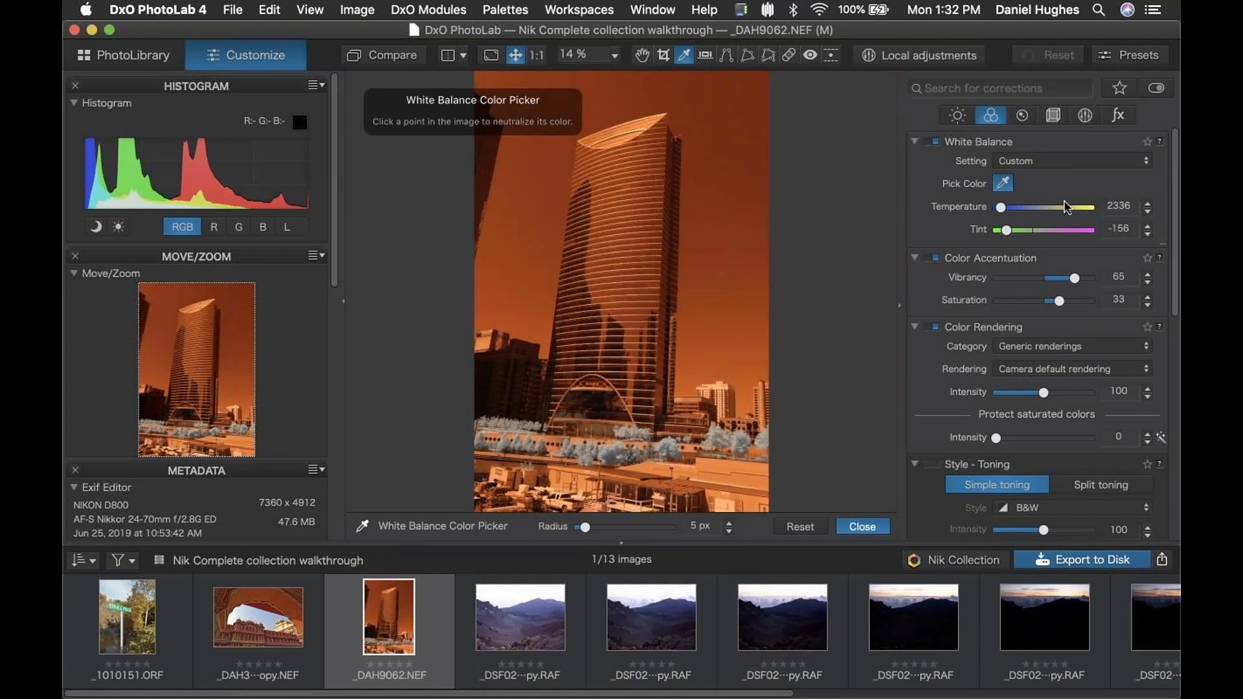
# Step: Remove the color category filter, review only the active corrections, and return to the full palette list
pyautogui.click(991, 117)
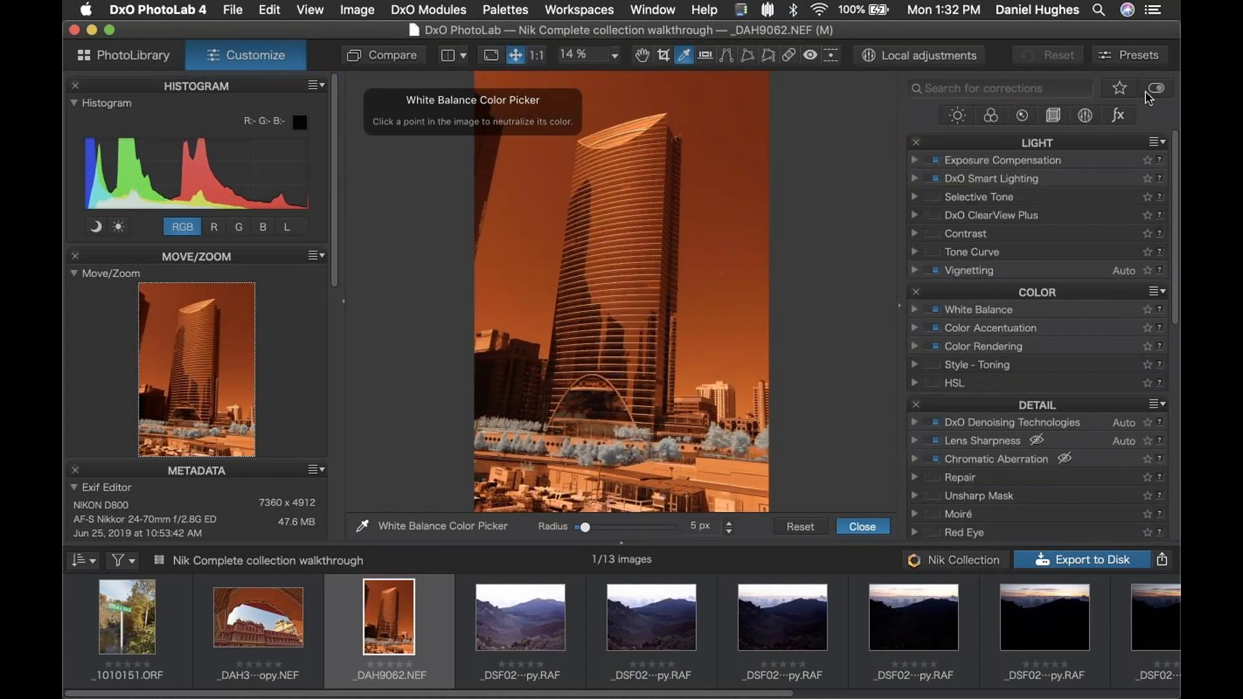
pyautogui.click(1152, 91)
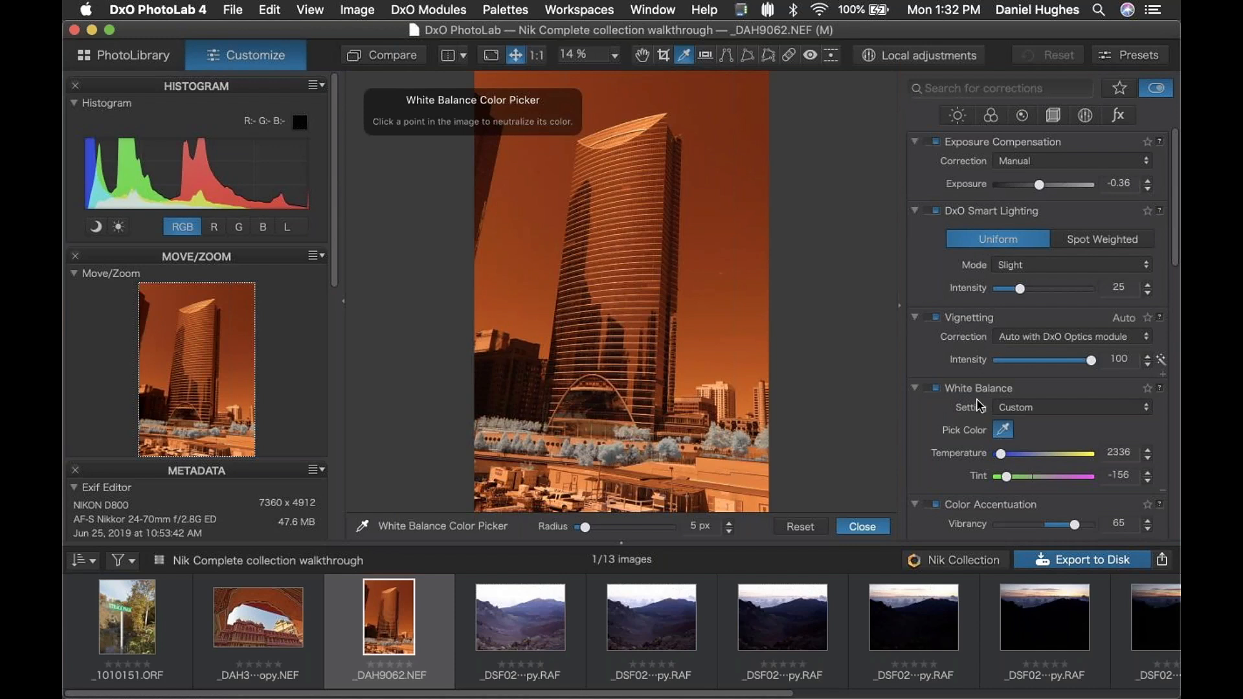
pyautogui.click(1156, 89)
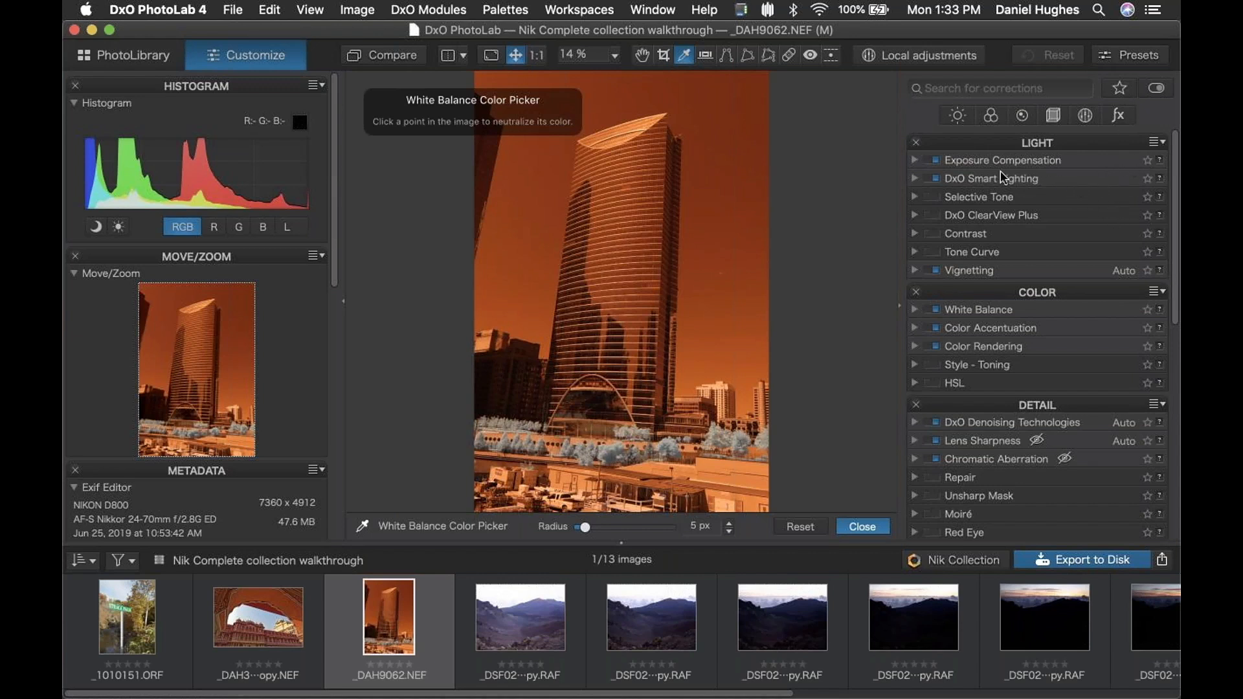
# Step: Mark Exposure Compensation, HSL and Color Rendering as favorite corrections
pyautogui.click(1148, 160)
pyautogui.click(1147, 383)
pyautogui.click(1148, 347)
# Step: Read the help text for the Focal Length correction in the Geometry palette and close it again
pyautogui.scroll(-2, 1146, 394)
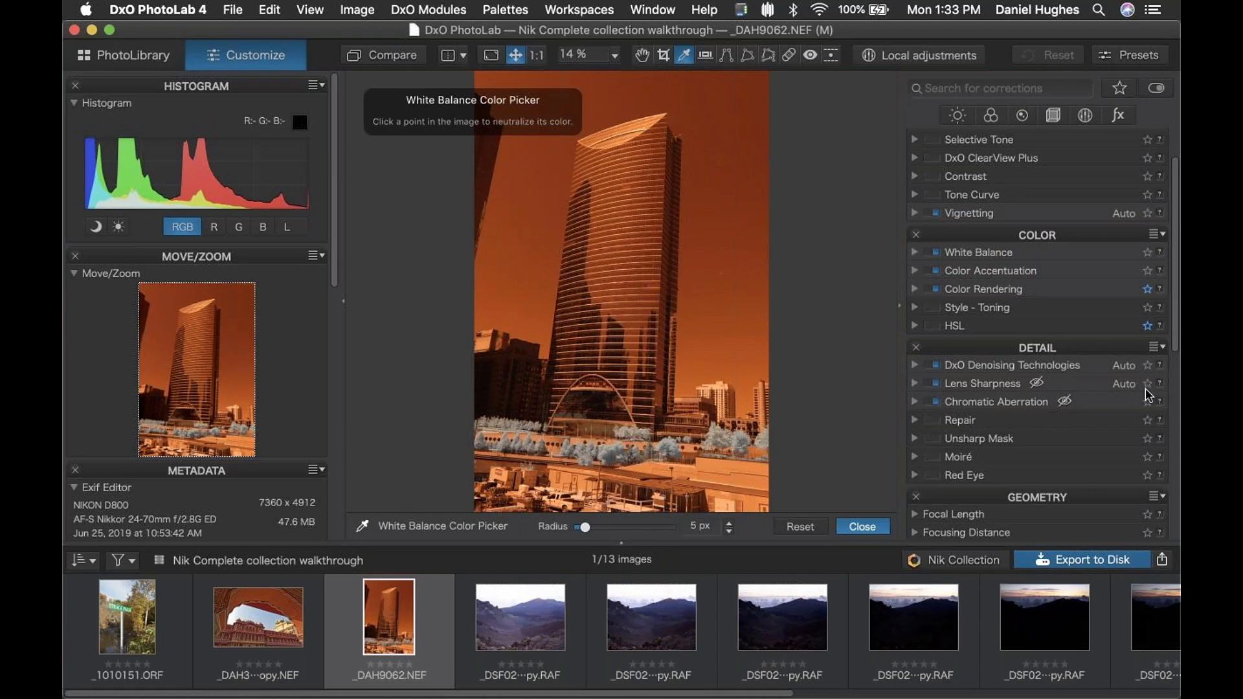
pyautogui.scroll(-3, 1129, 444)
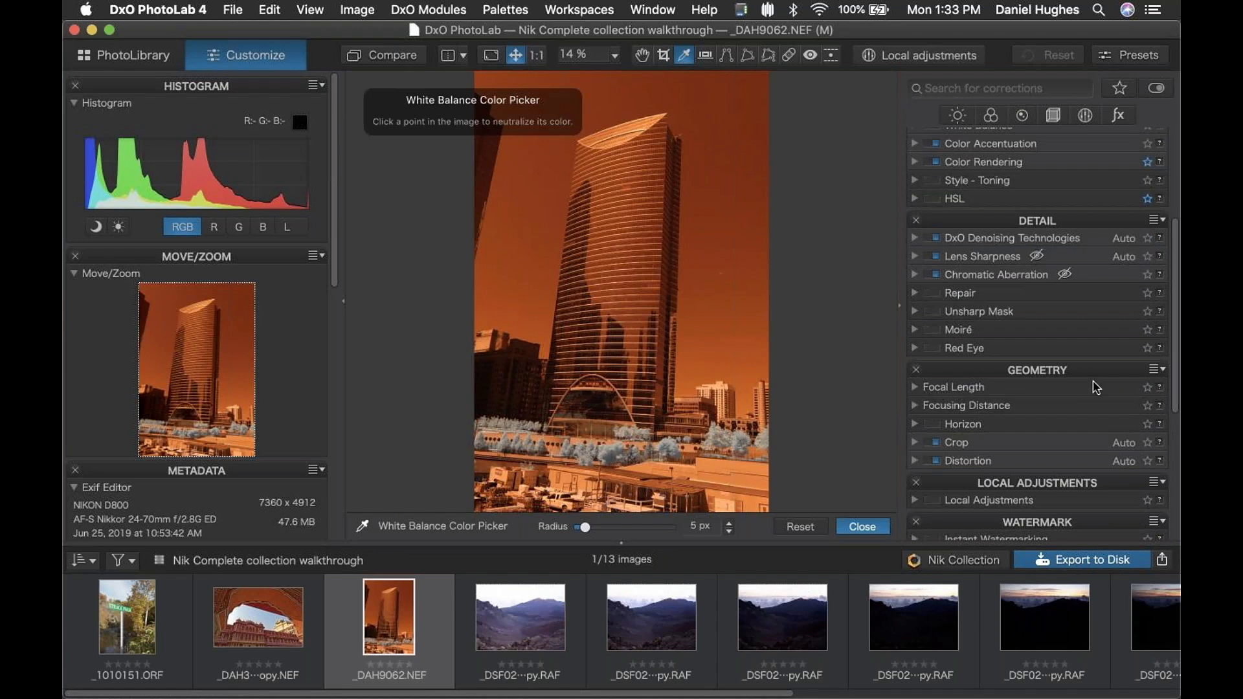
pyautogui.click(1160, 388)
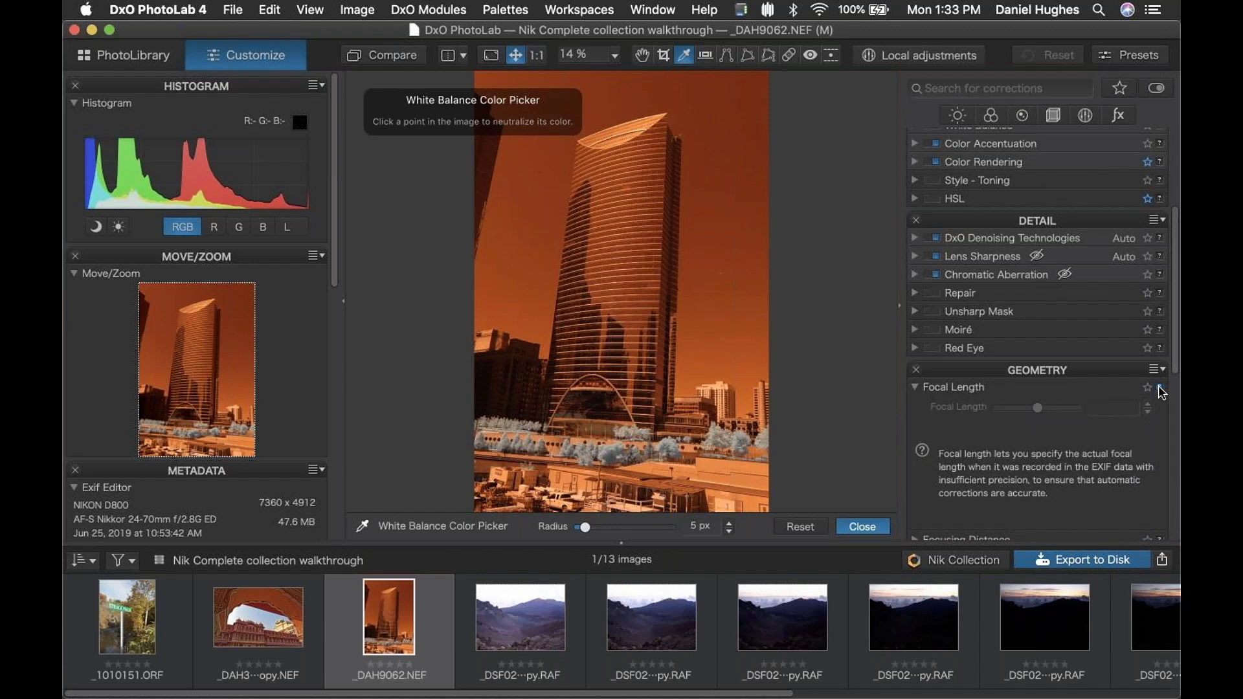
pyautogui.scroll(-1, 1161, 392)
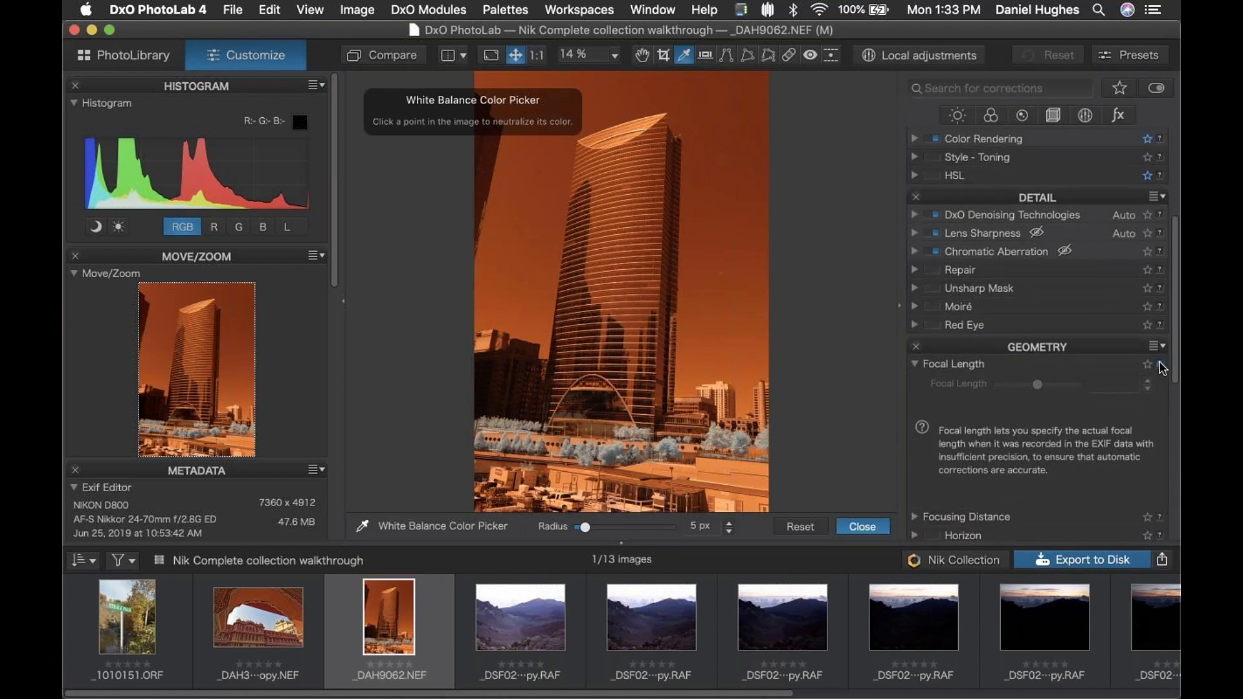
pyautogui.click(1161, 367)
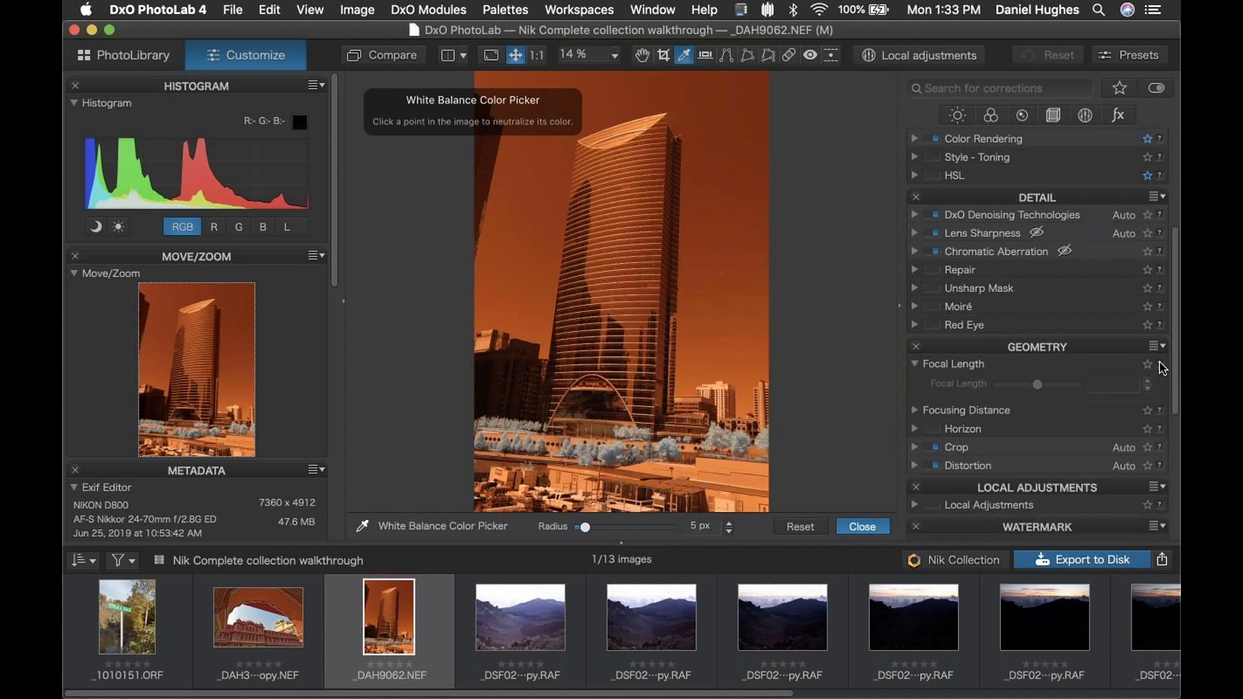
pyautogui.scroll(5, 1163, 368)
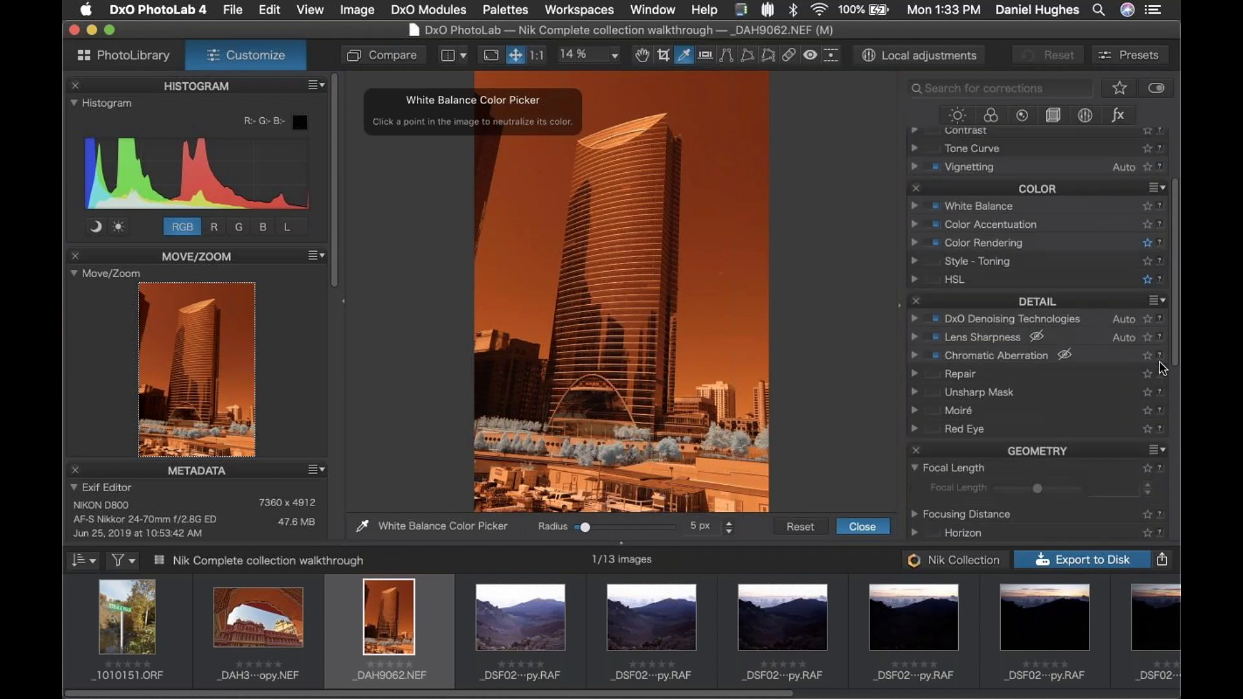
pyautogui.scroll(1, 1163, 367)
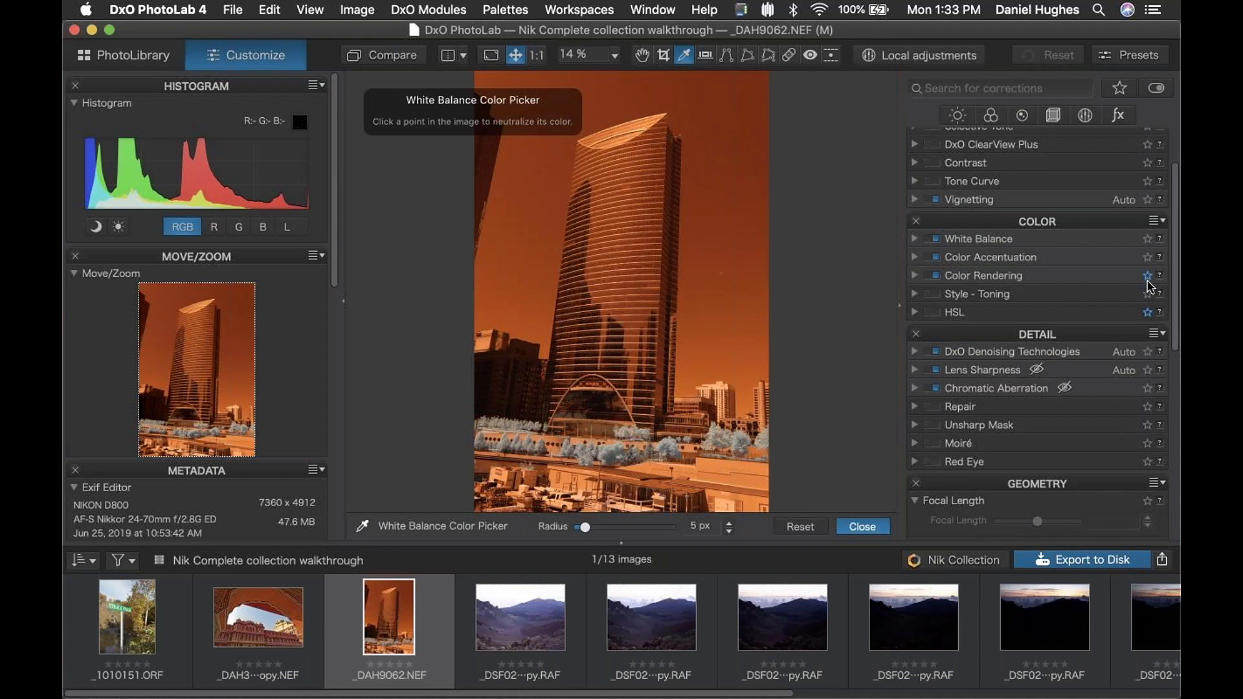
# Step: Show only the favorite corrections, look through them, and return to the full palette list
pyautogui.click(1120, 90)
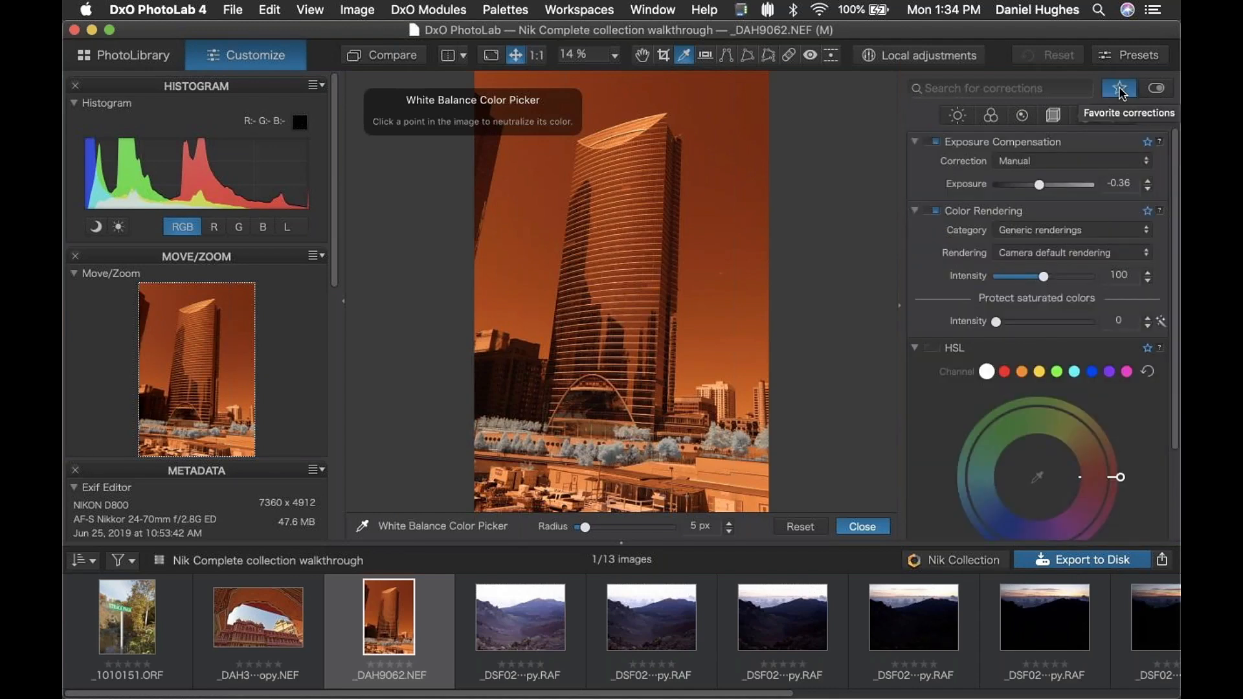
pyautogui.scroll(-3, 1155, 512)
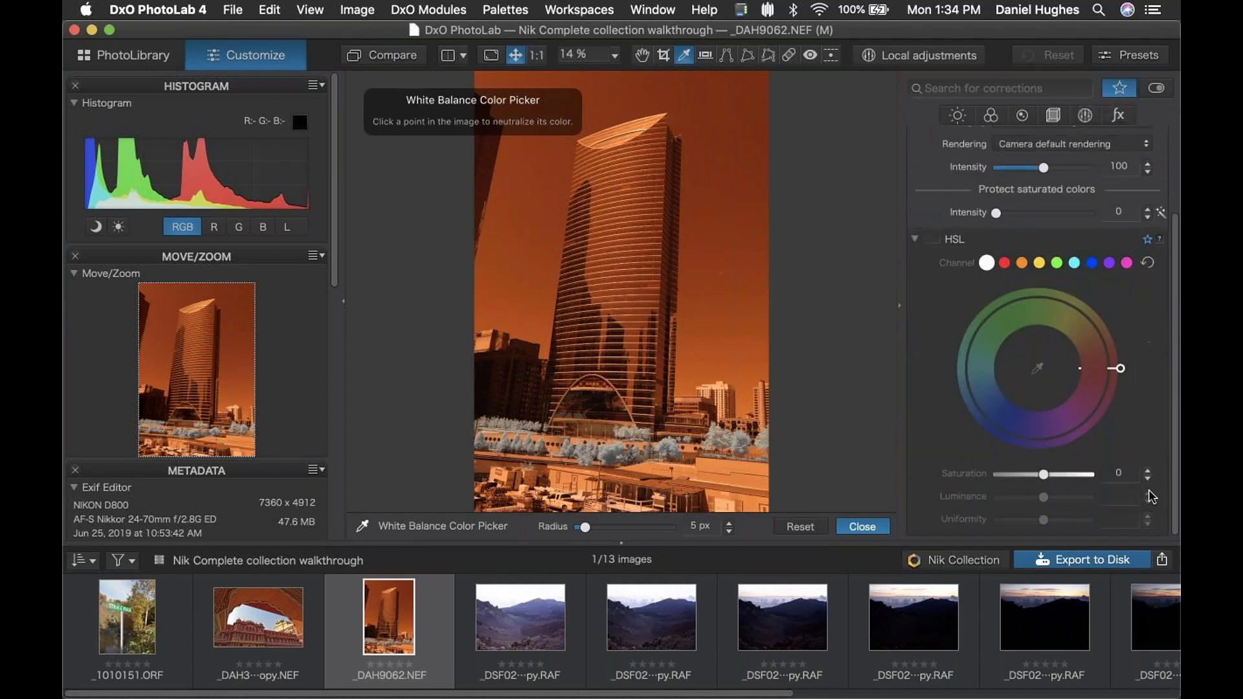
pyautogui.scroll(3, 1153, 496)
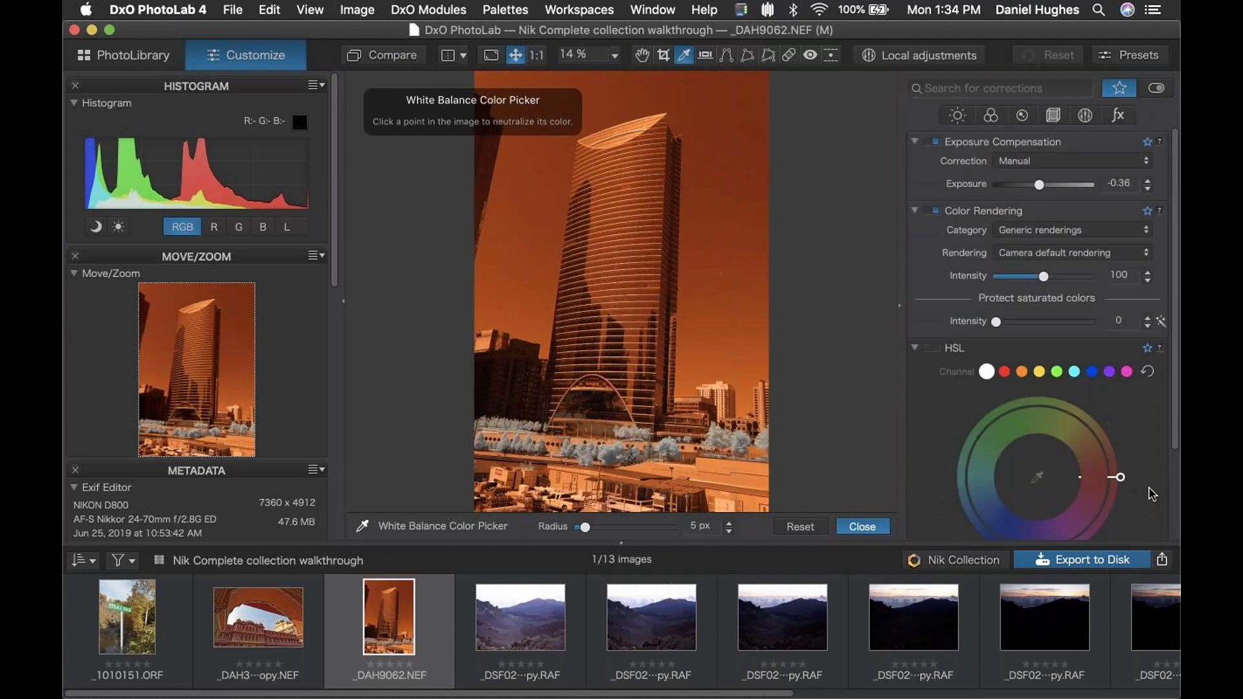
pyautogui.click(1120, 90)
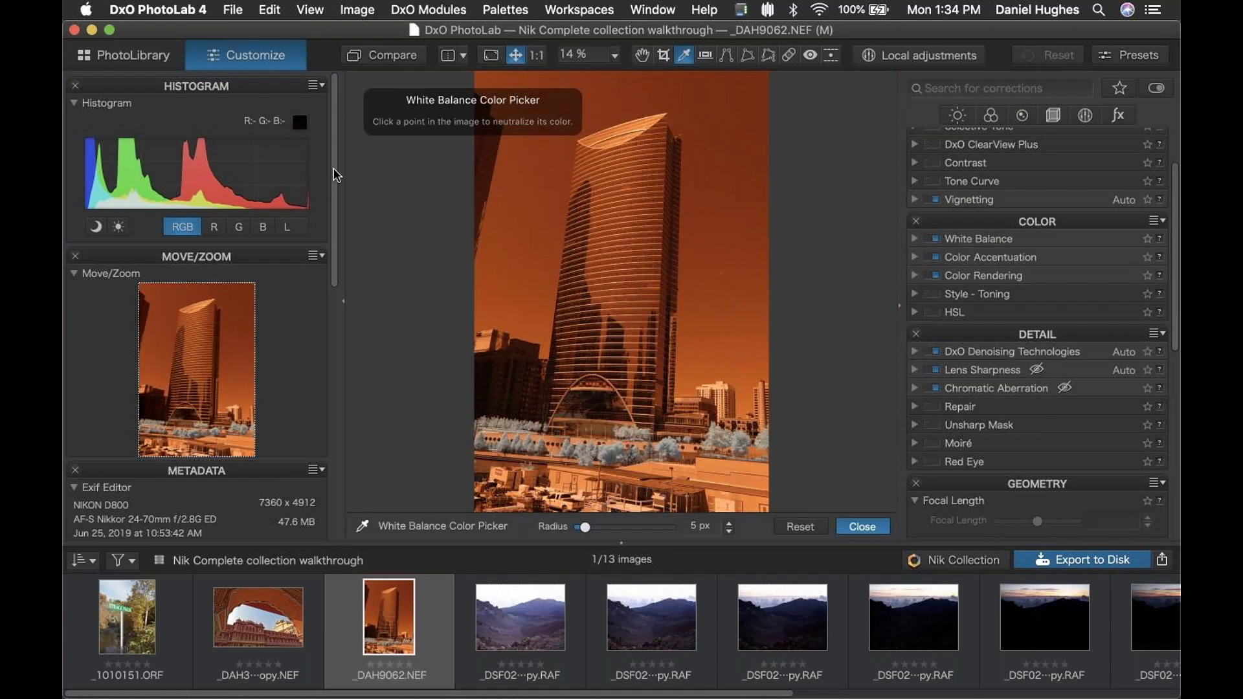
# Step: Examine the photo's Advanced History list from the latest Saturation edit back to the applied default preset
pyautogui.moveTo(332, 150); pyautogui.dragTo(317, 433)
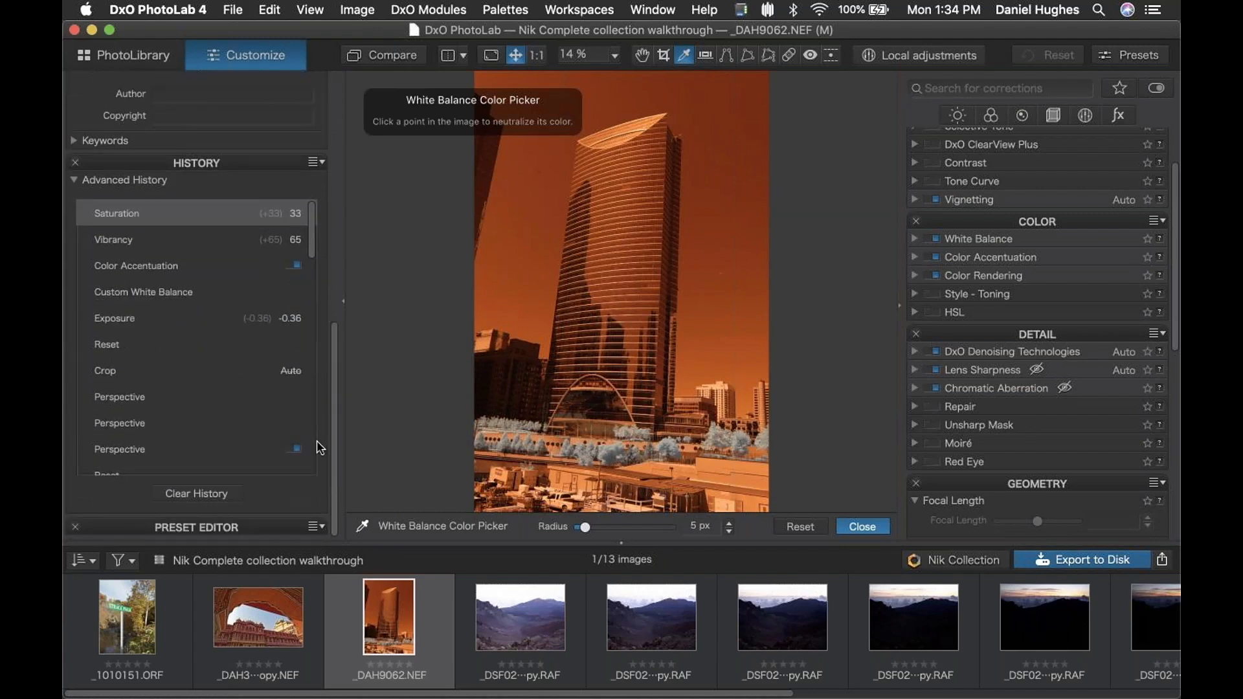
pyautogui.scroll(-10, 214, 271)
pyautogui.scroll(-10, 215, 272)
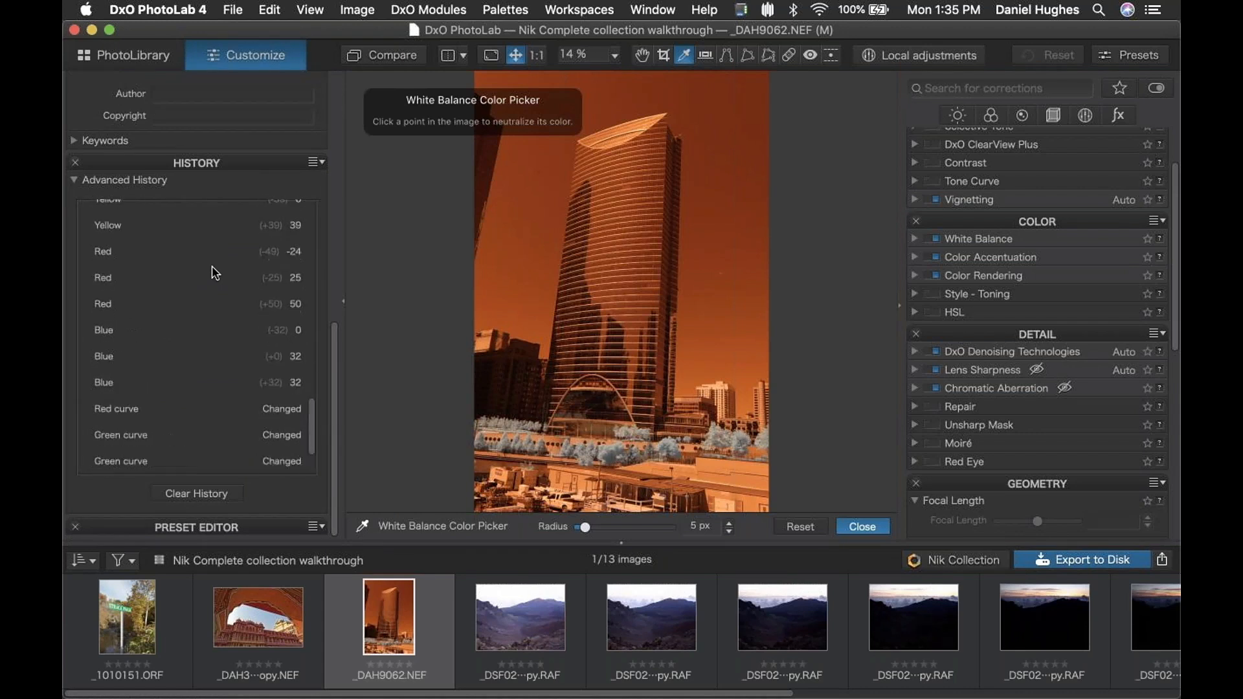
pyautogui.scroll(20, 215, 272)
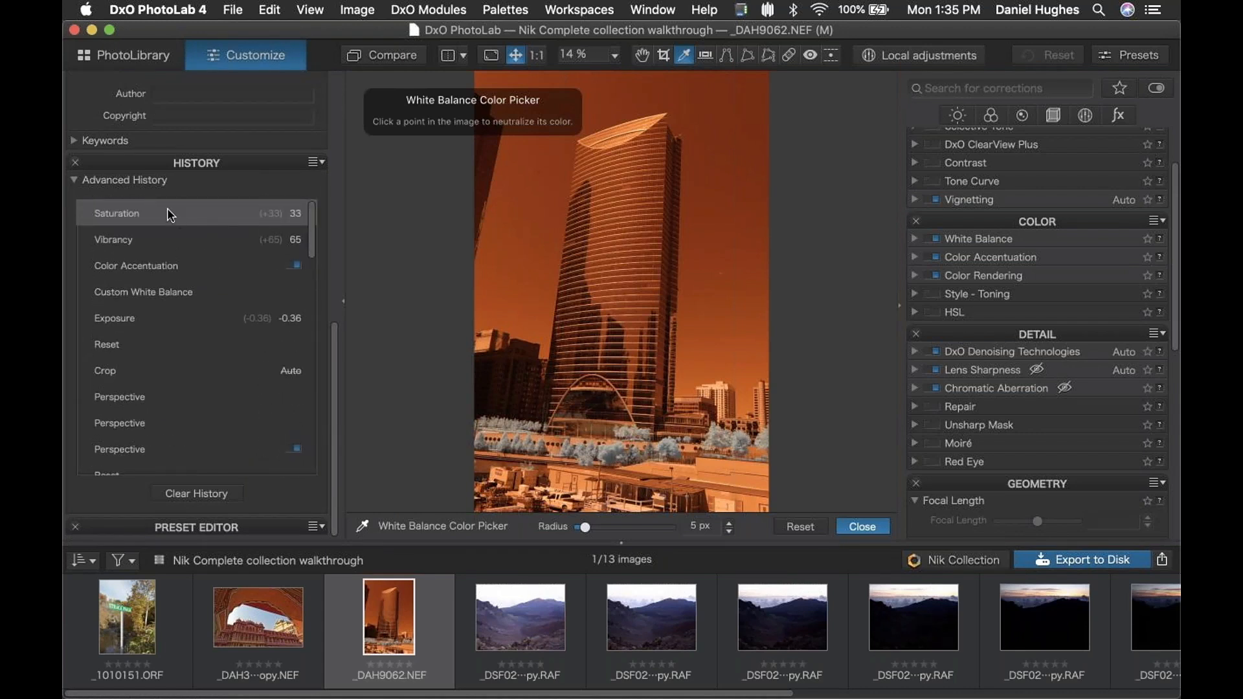
pyautogui.scroll(-1, 156, 311)
pyautogui.scroll(-10, 159, 317)
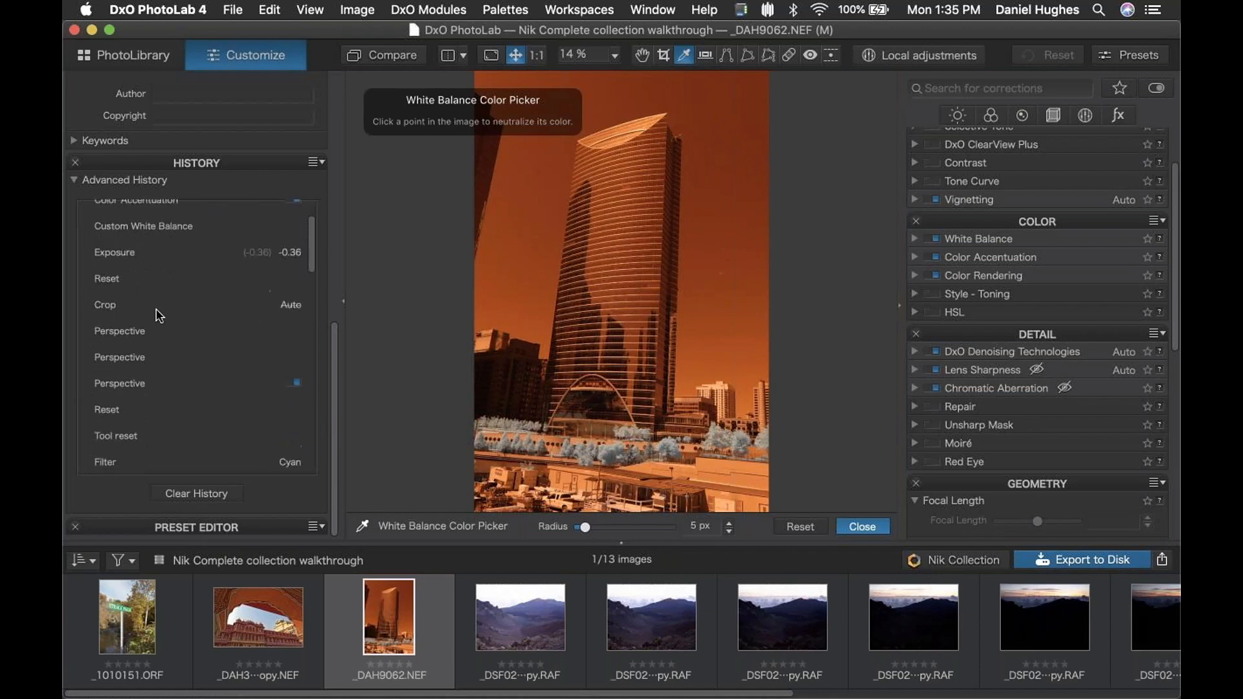
pyautogui.scroll(-10, 158, 316)
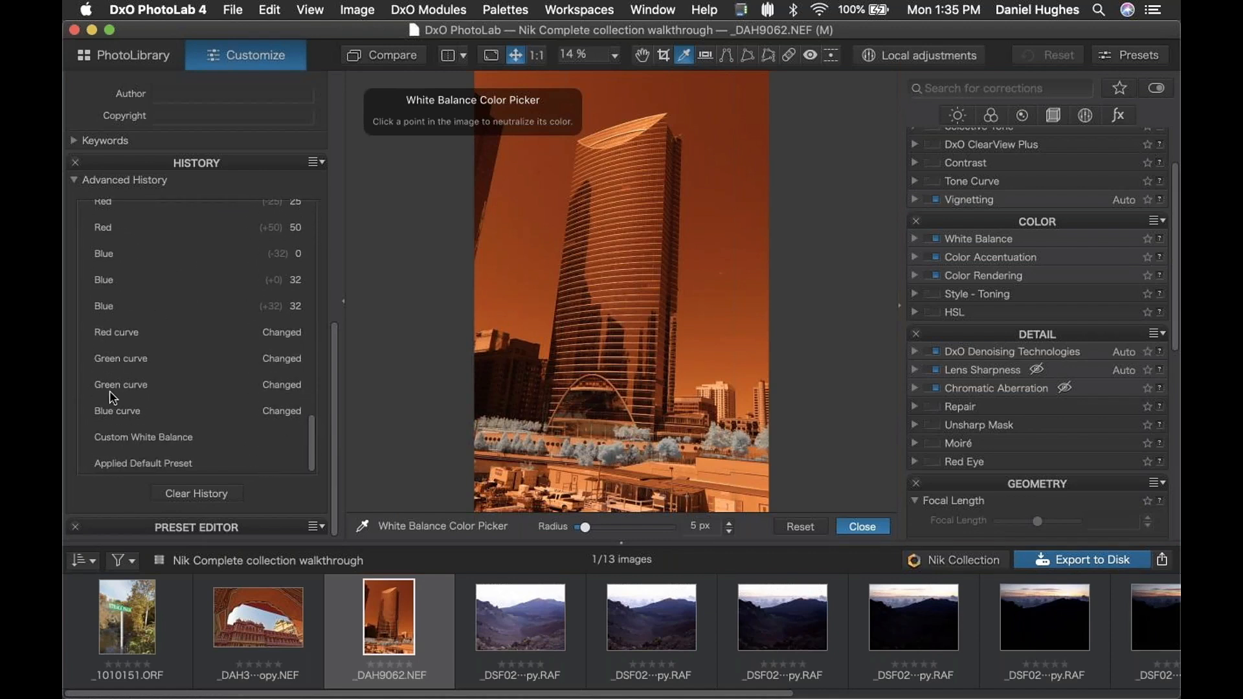
# Step: Compare the Applied Default Preset and Custom White Balance history states of the tower photo
pyautogui.click(146, 439)
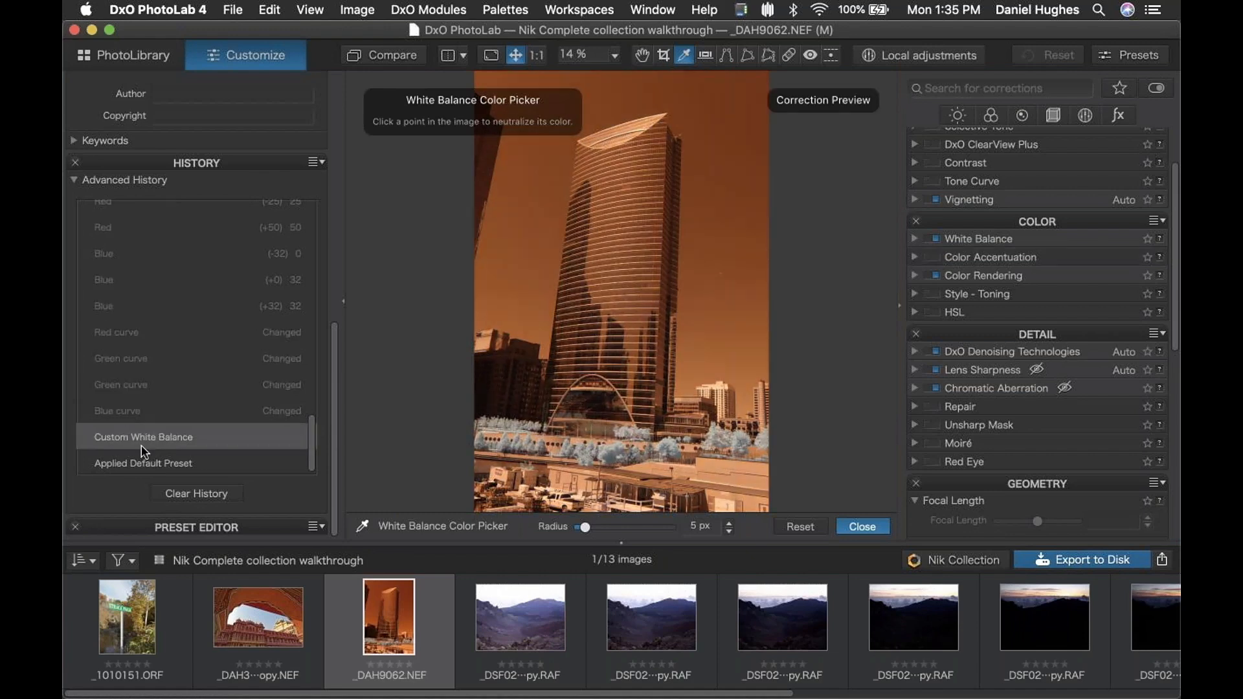
pyautogui.click(145, 464)
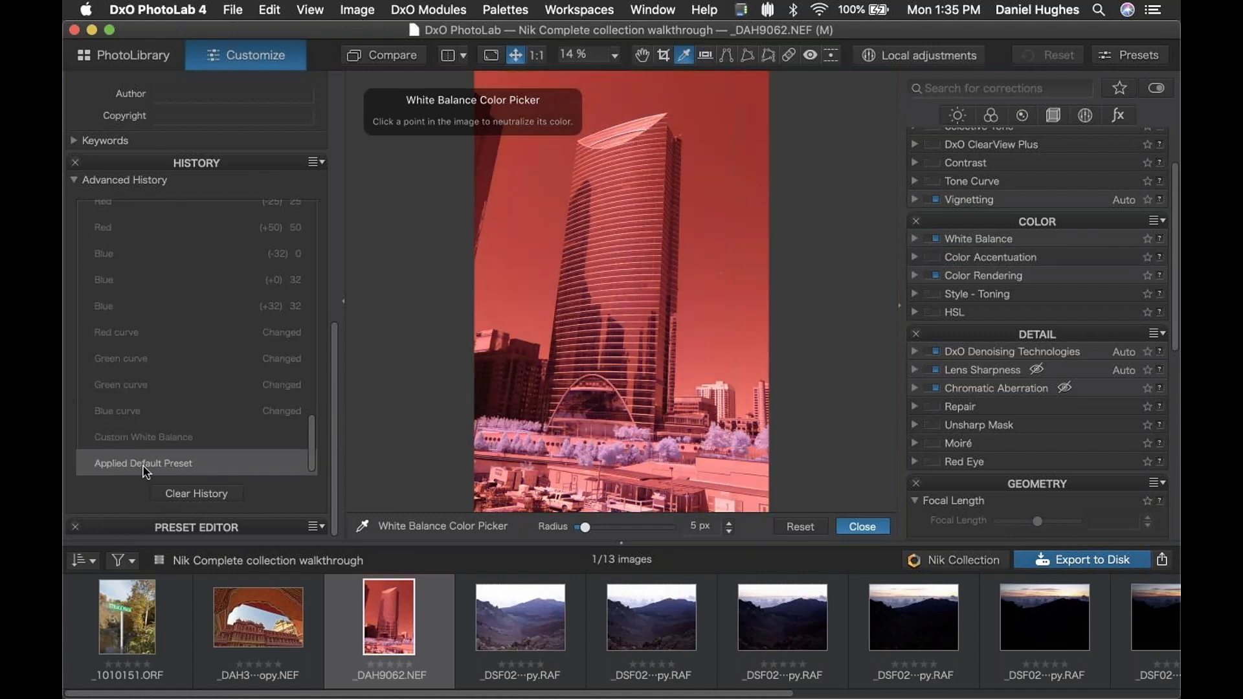
pyautogui.click(155, 438)
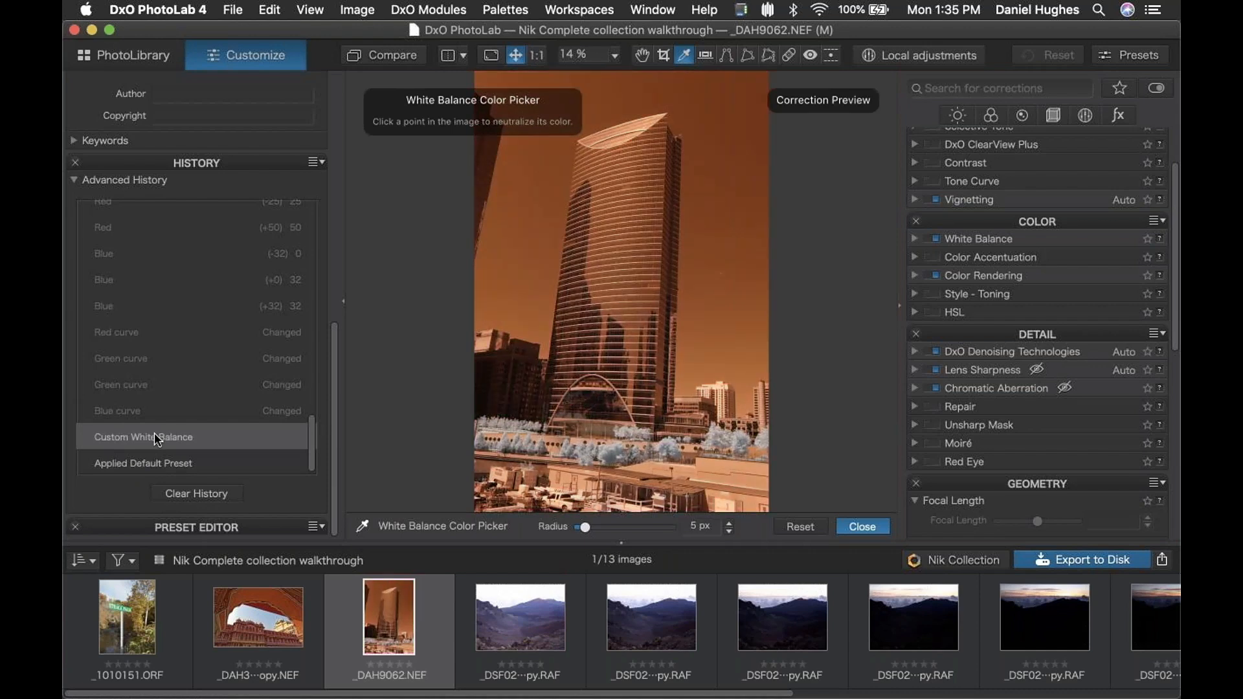
pyautogui.scroll(2, 217, 320)
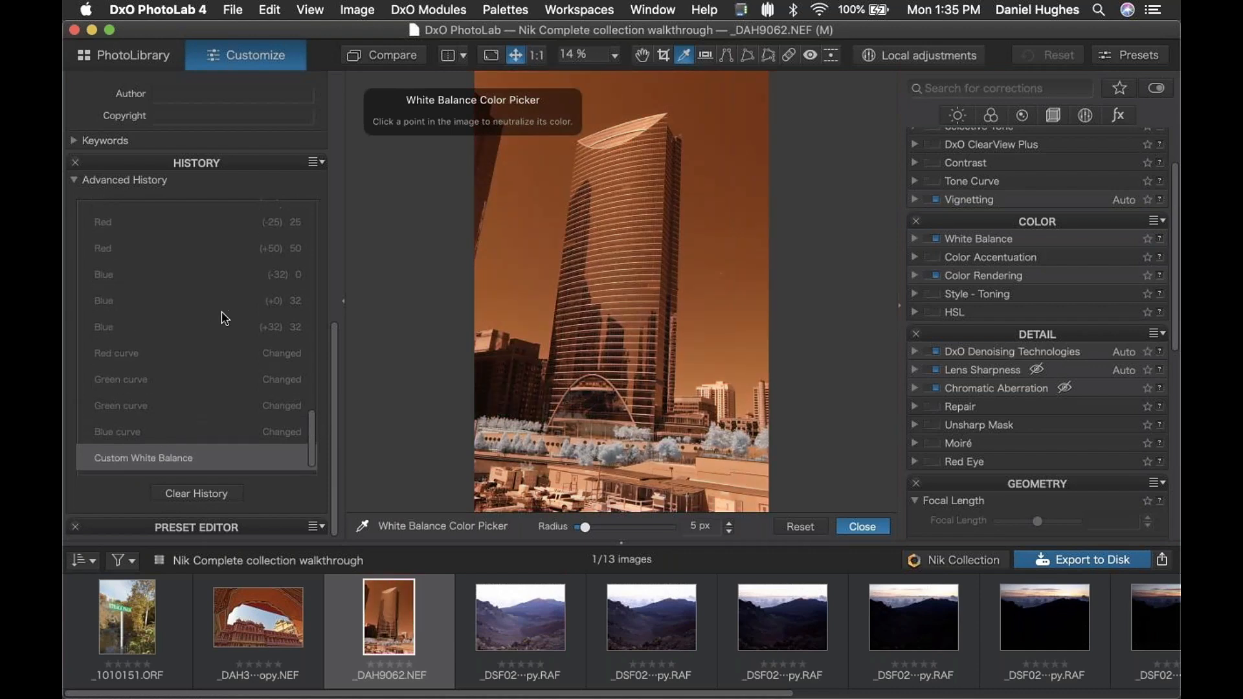
# Step: Preview the tower photo's Blue 0 and late Red curve history states, and revert it to the Red curve change that follows the first Green curve changes
pyautogui.click(226, 299)
pyautogui.scroll(5, 225, 304)
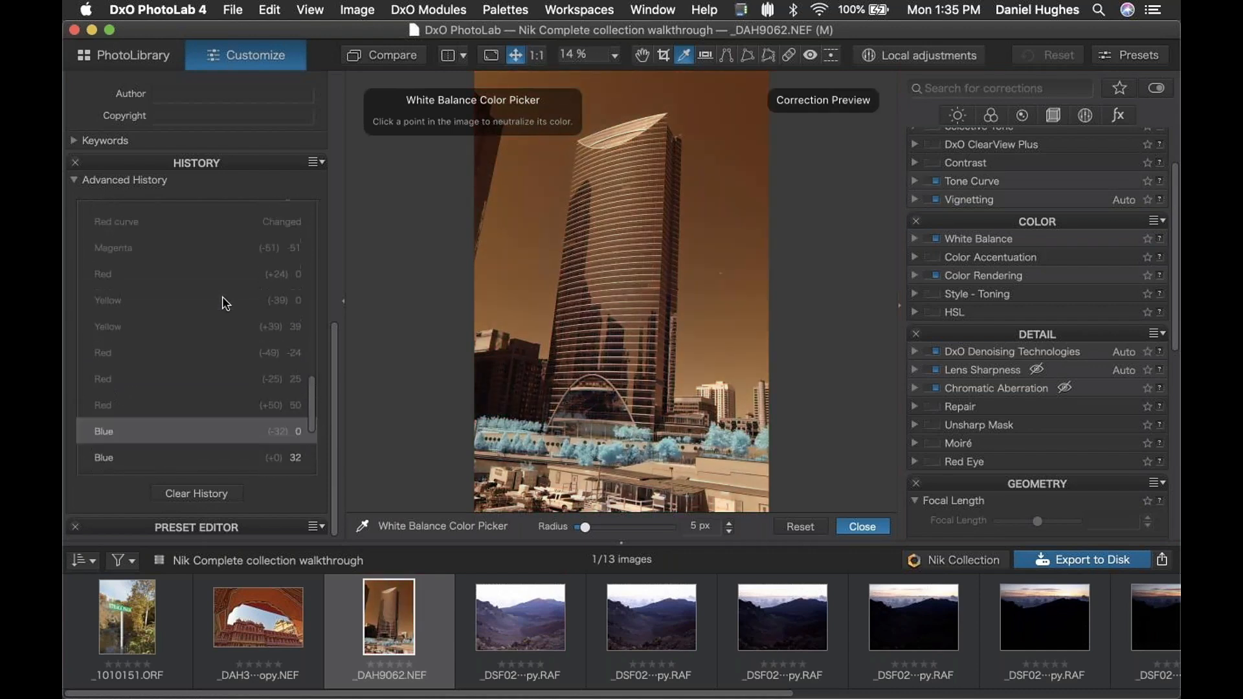
pyautogui.click(223, 296)
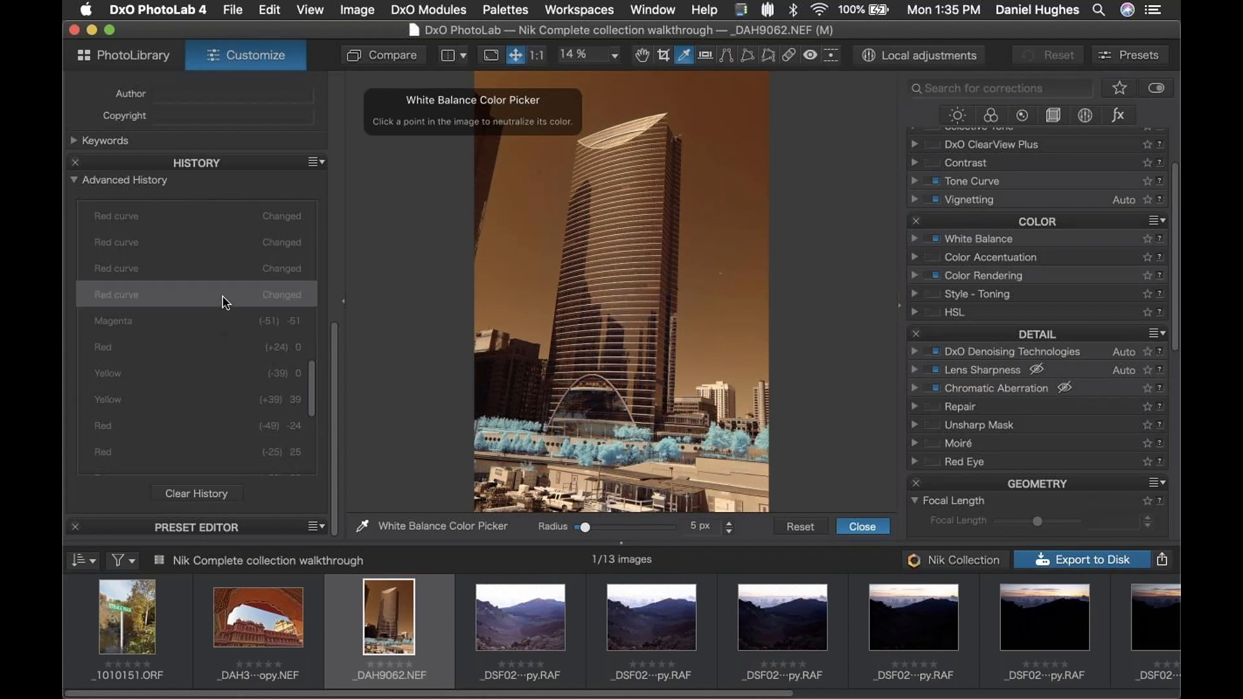
pyautogui.scroll(-5, 201, 391)
pyautogui.click(196, 350)
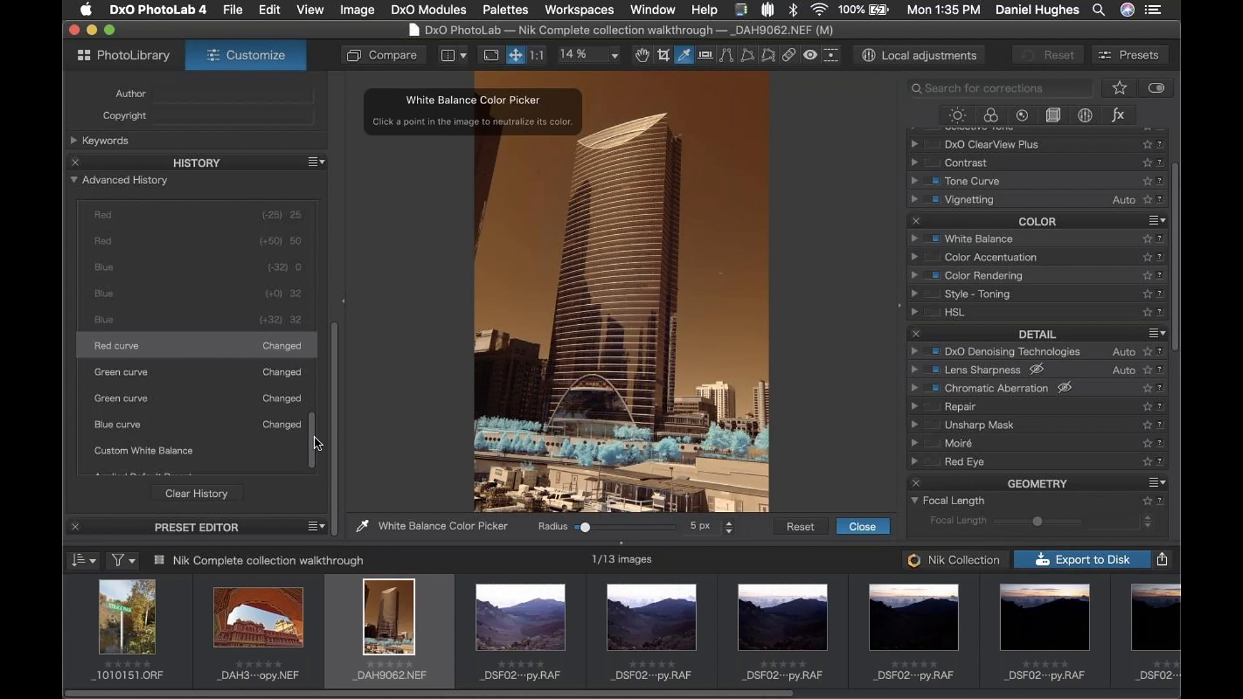
pyautogui.moveTo(314, 433); pyautogui.dragTo(314, 188)
pyautogui.moveTo(308, 256); pyautogui.dragTo(307, 460)
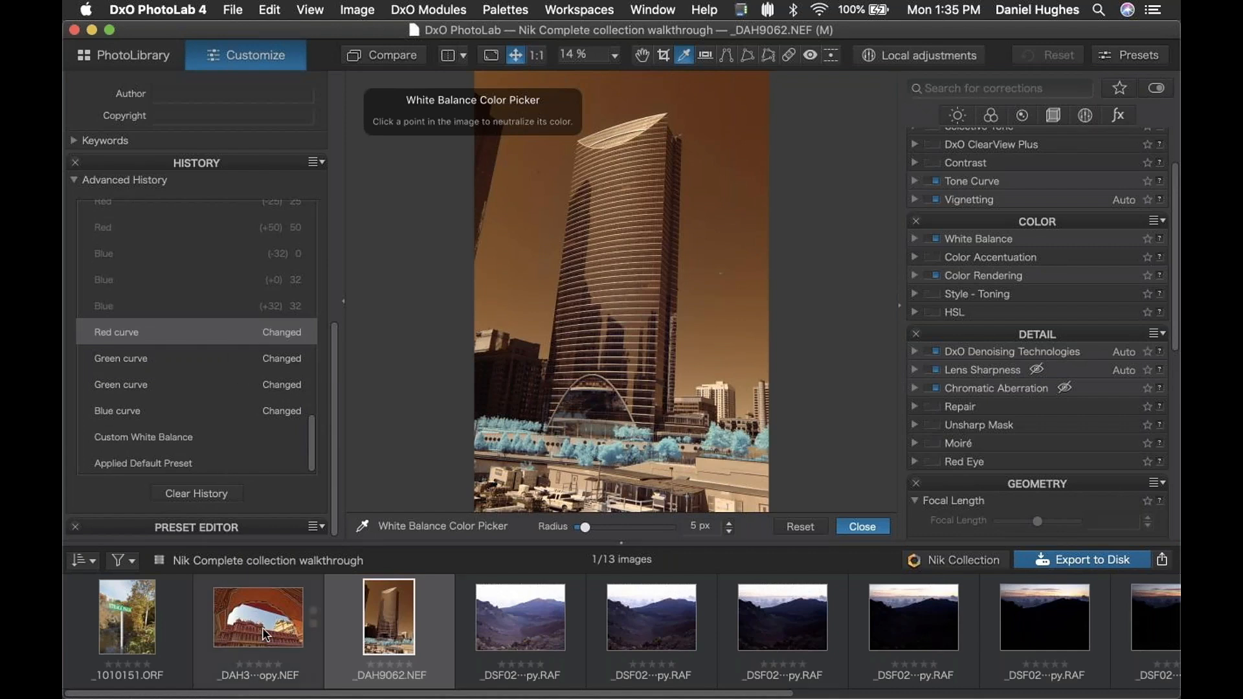
# Step: Open _DAH3612 copy.NEF and preview its Saturation -13 and Vibrancy 47 history states
pyautogui.click(245, 638)
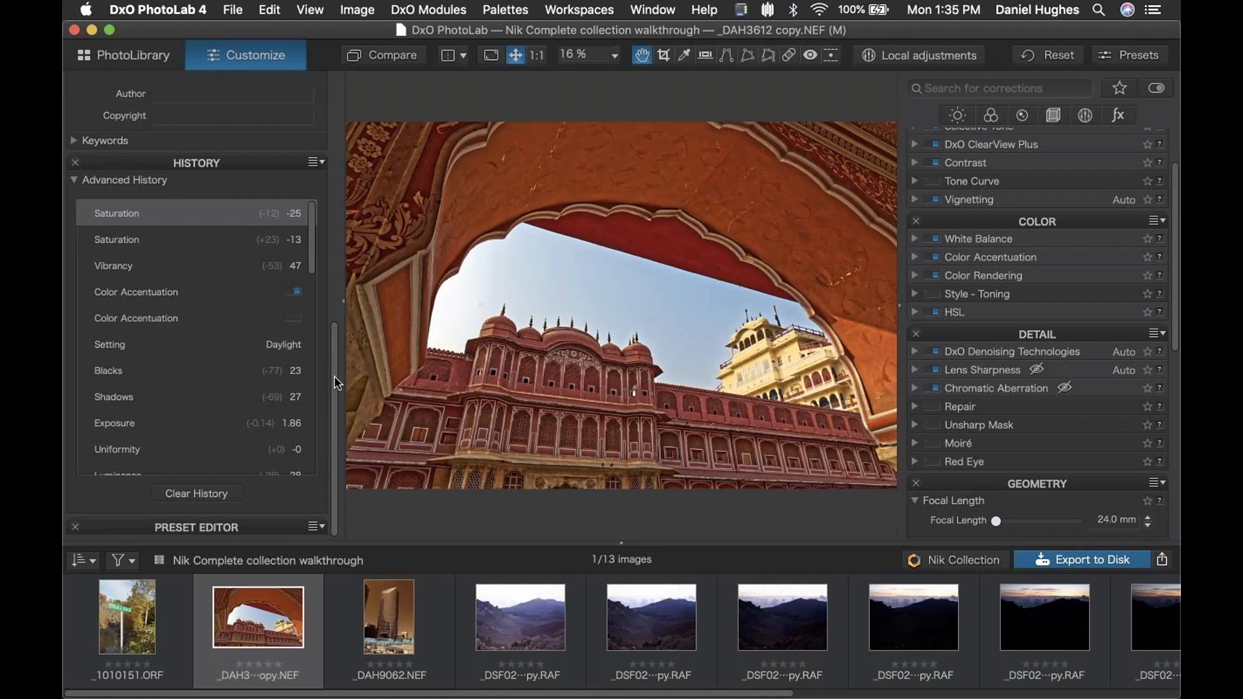
pyautogui.scroll(2, 334, 375)
pyautogui.scroll(-2, 335, 386)
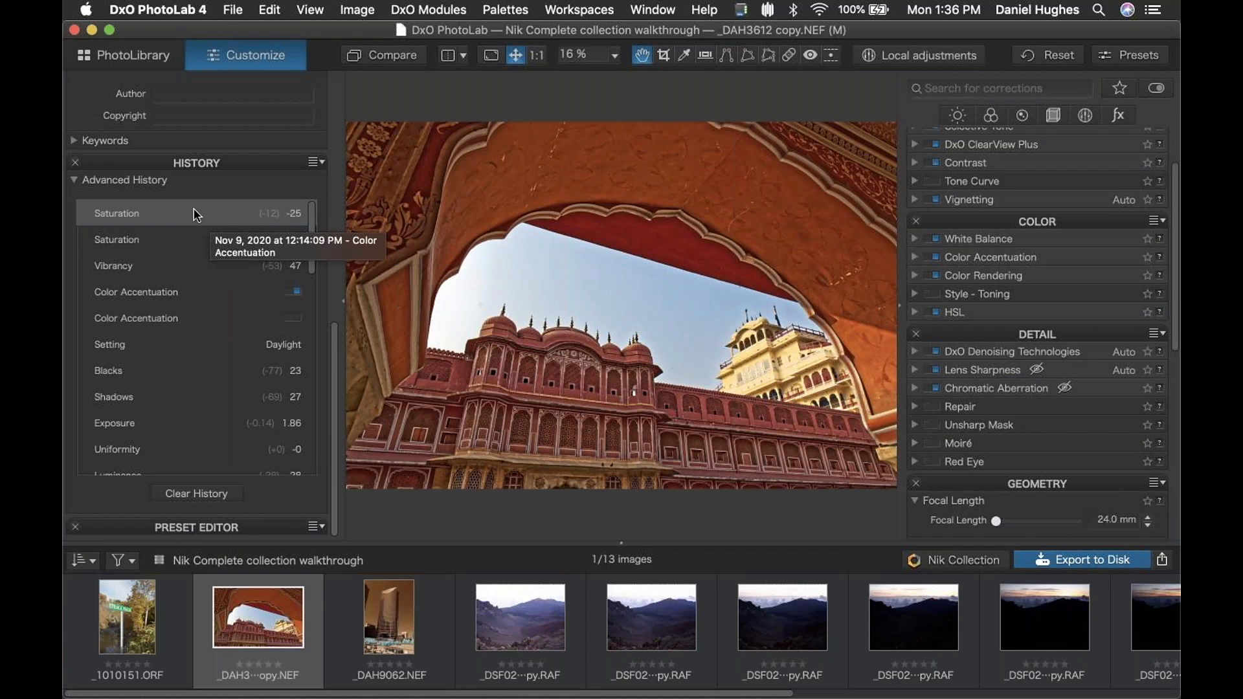
pyautogui.click(163, 241)
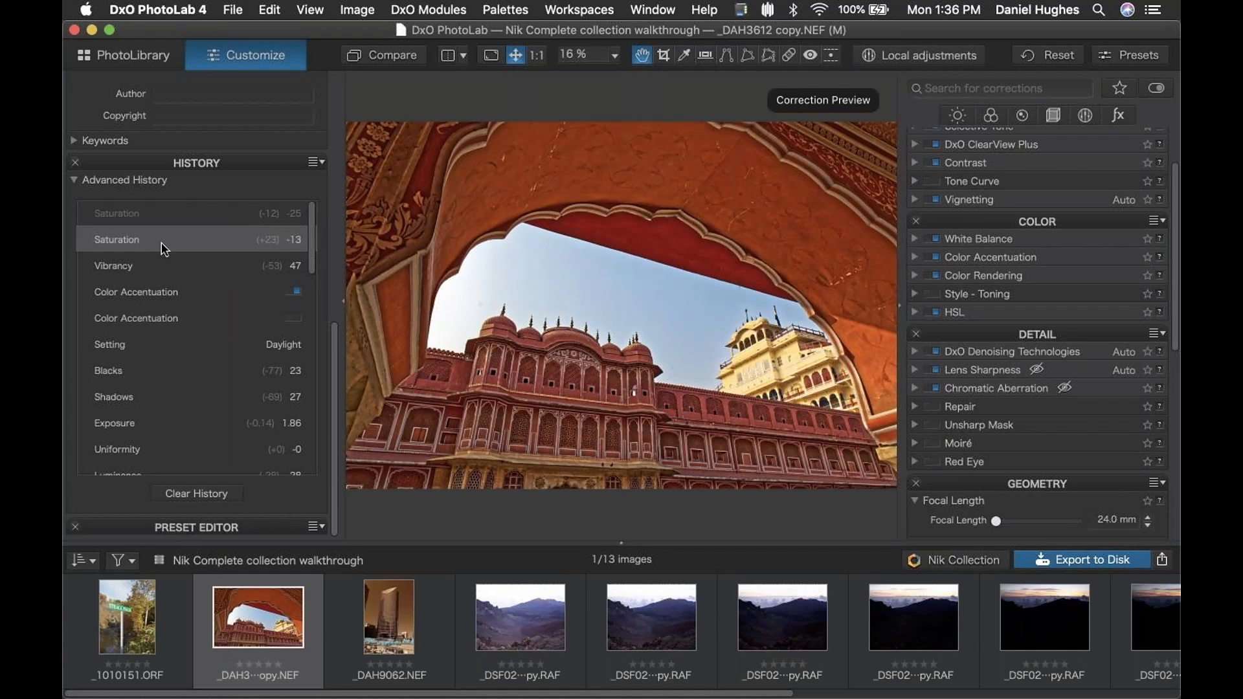
pyautogui.click(159, 268)
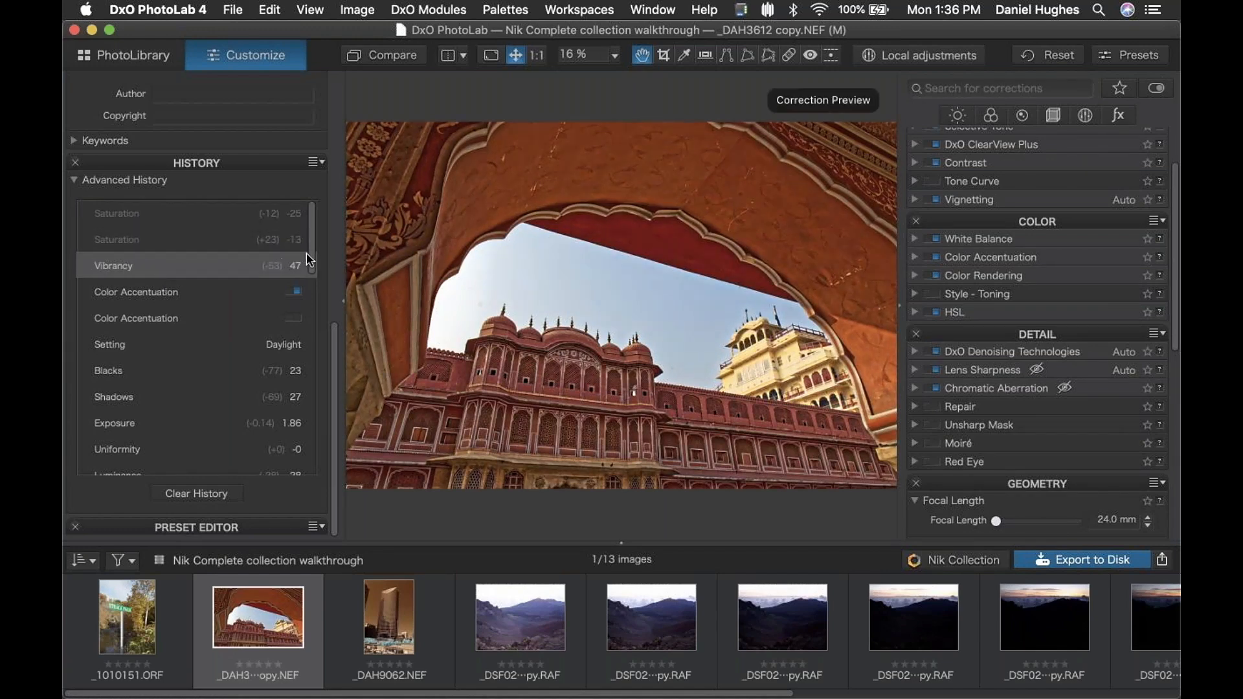
# Step: Preview the palace photo's older history states: Uniformity -0, Saturation -36, Shadows 96 and Applied Default Preset
pyautogui.moveTo(315, 234); pyautogui.dragTo(314, 262)
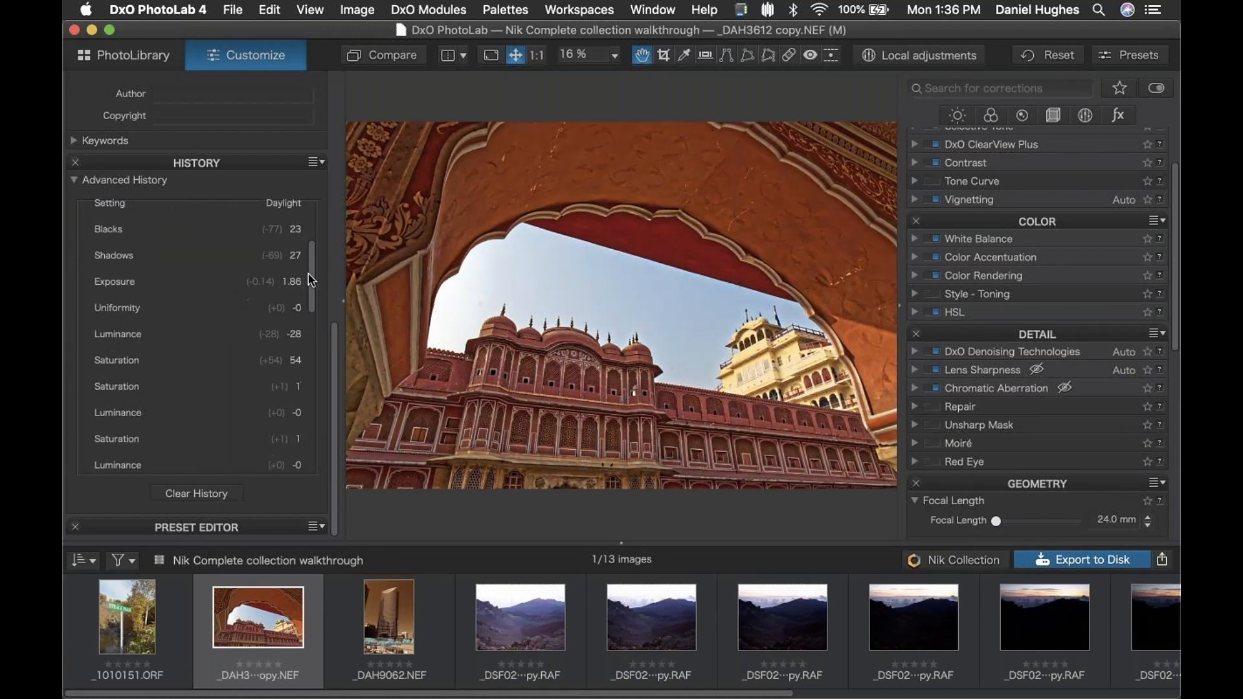
pyautogui.click(152, 308)
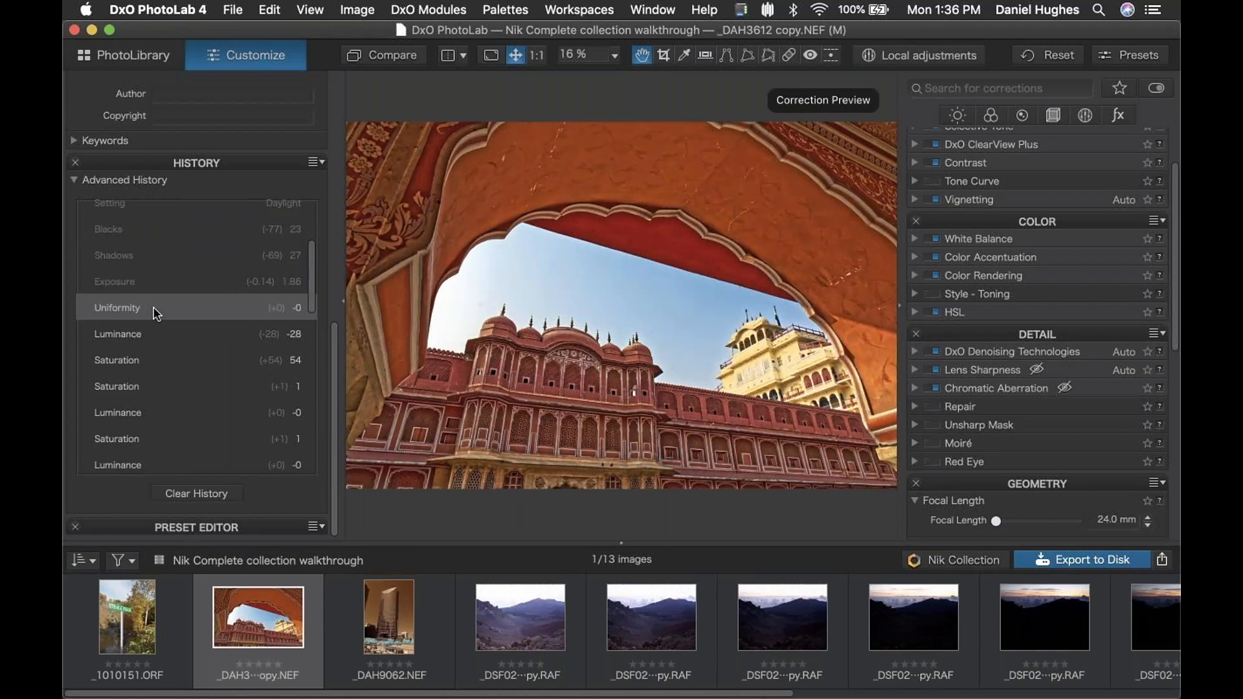
pyautogui.moveTo(314, 289); pyautogui.dragTo(311, 341)
pyautogui.click(202, 338)
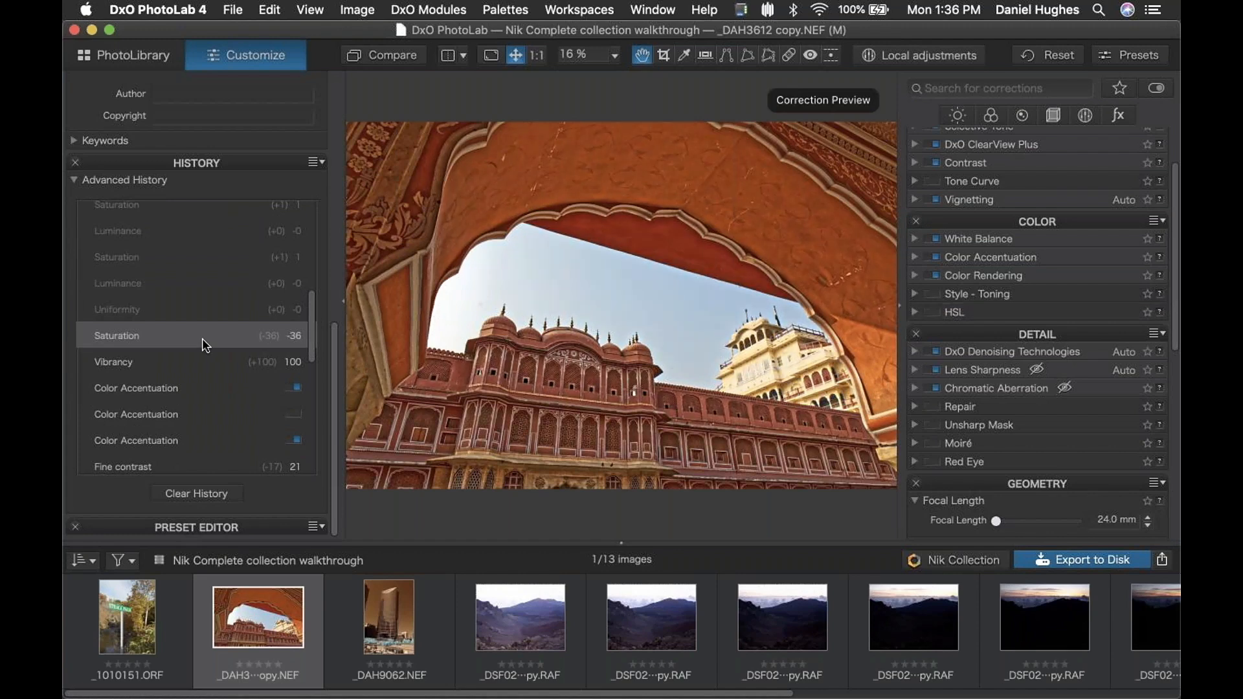
pyautogui.moveTo(316, 327); pyautogui.dragTo(313, 430)
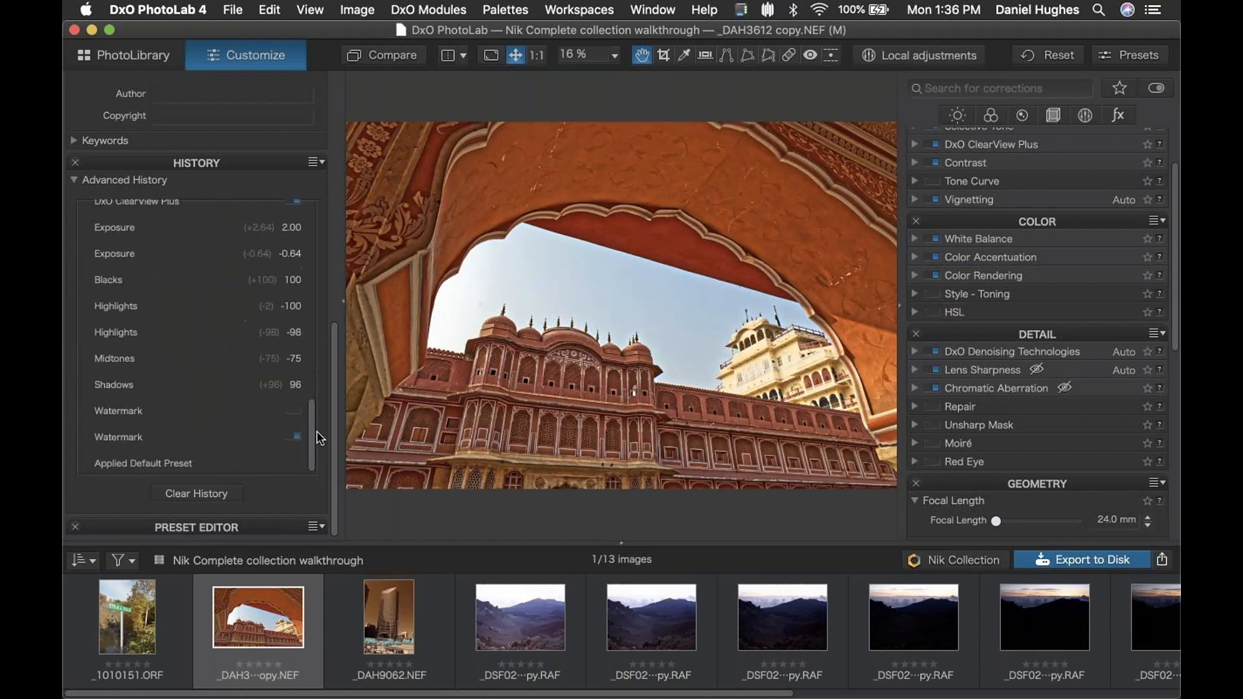
pyautogui.click(123, 386)
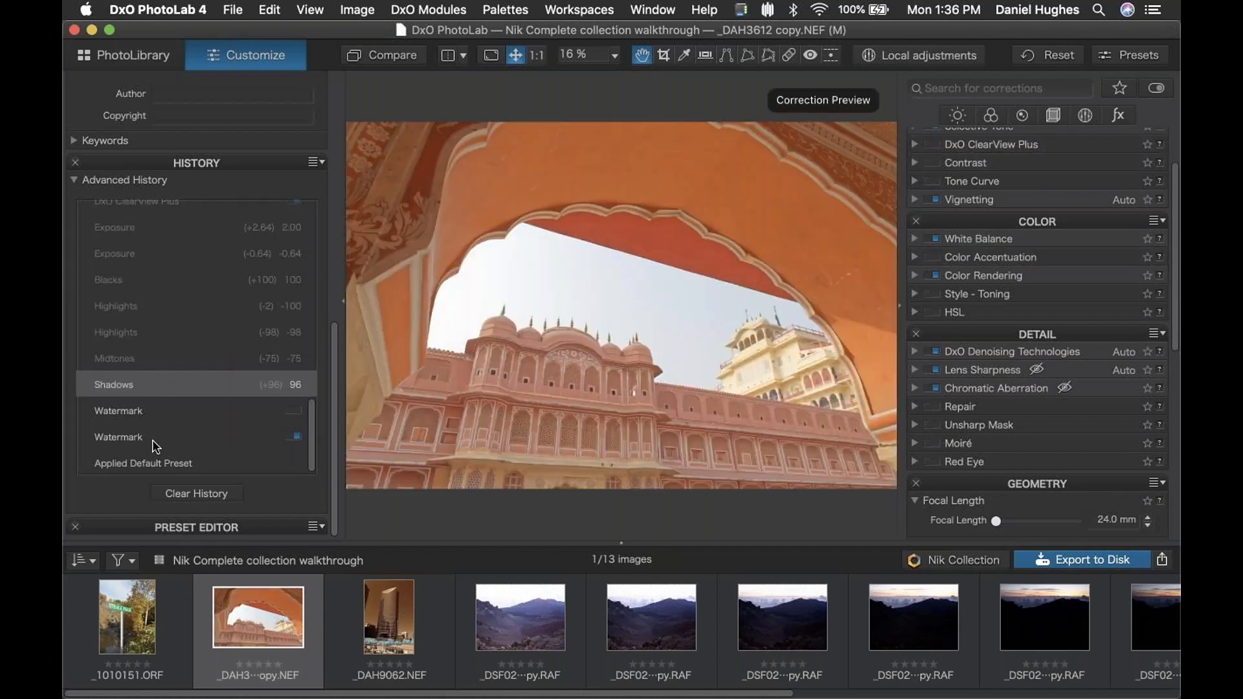
pyautogui.click(146, 462)
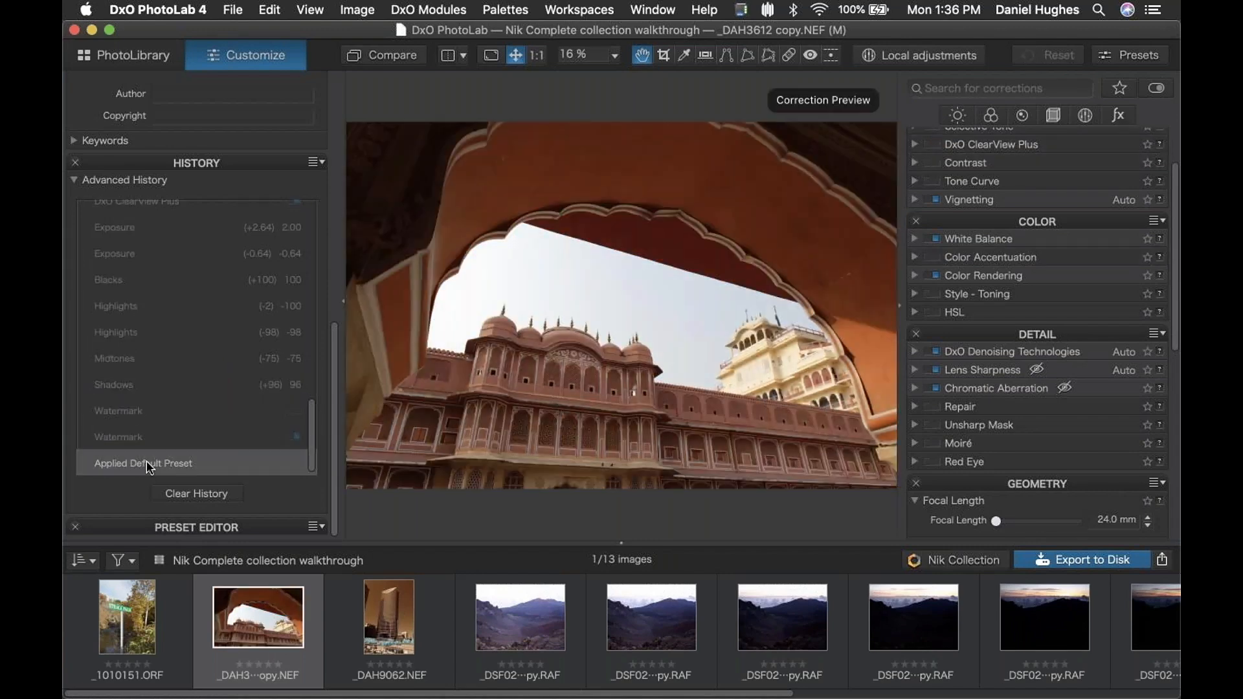
# Step: Compare the Blacks 100 and Exposure -0.64 history states and revert the palace photo to Blacks 100
pyautogui.click(140, 283)
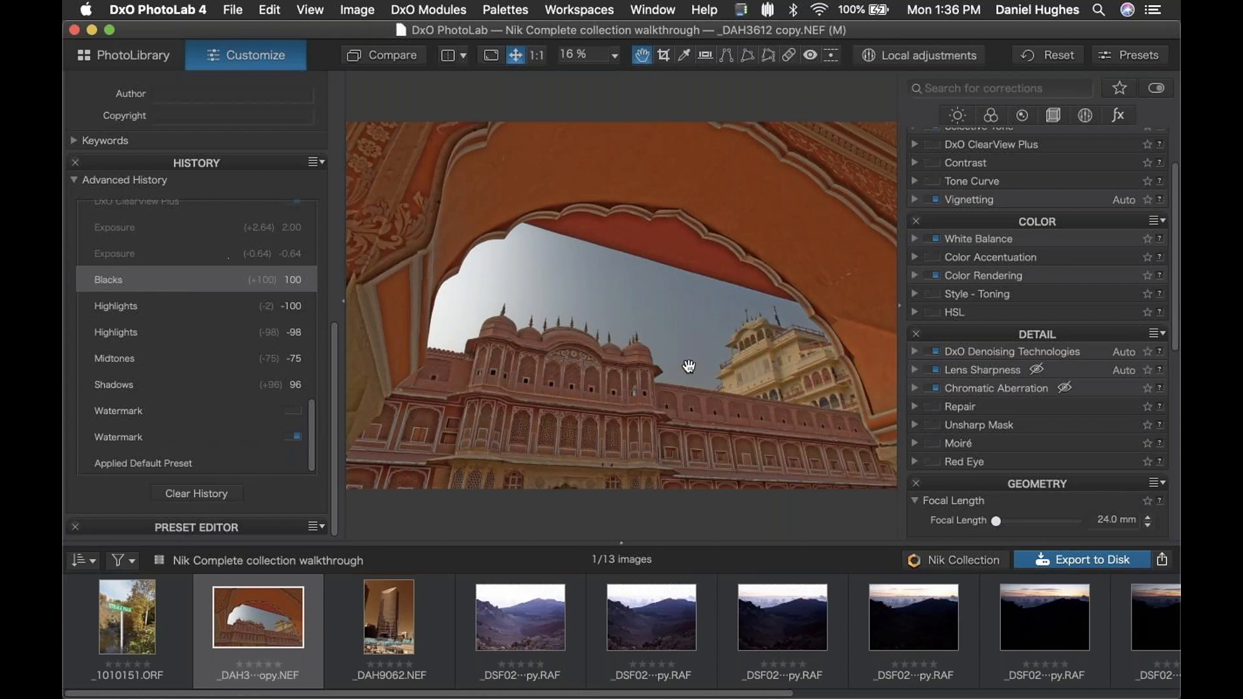
pyautogui.click(235, 254)
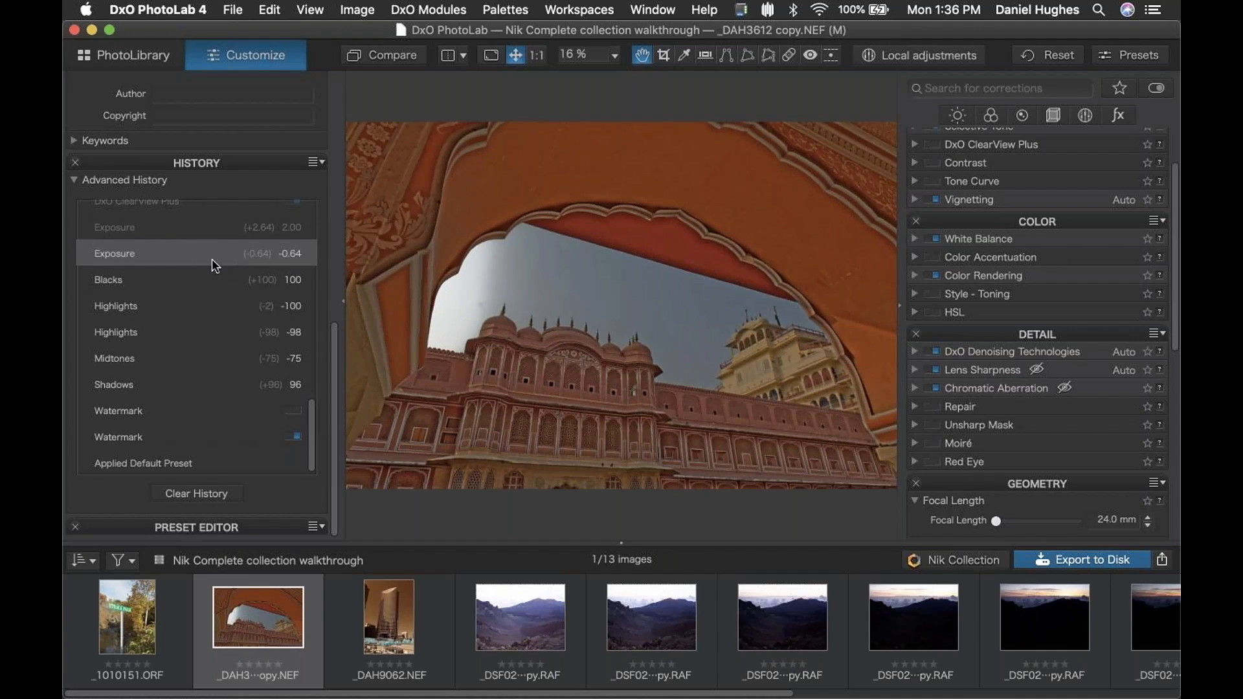
pyautogui.click(213, 285)
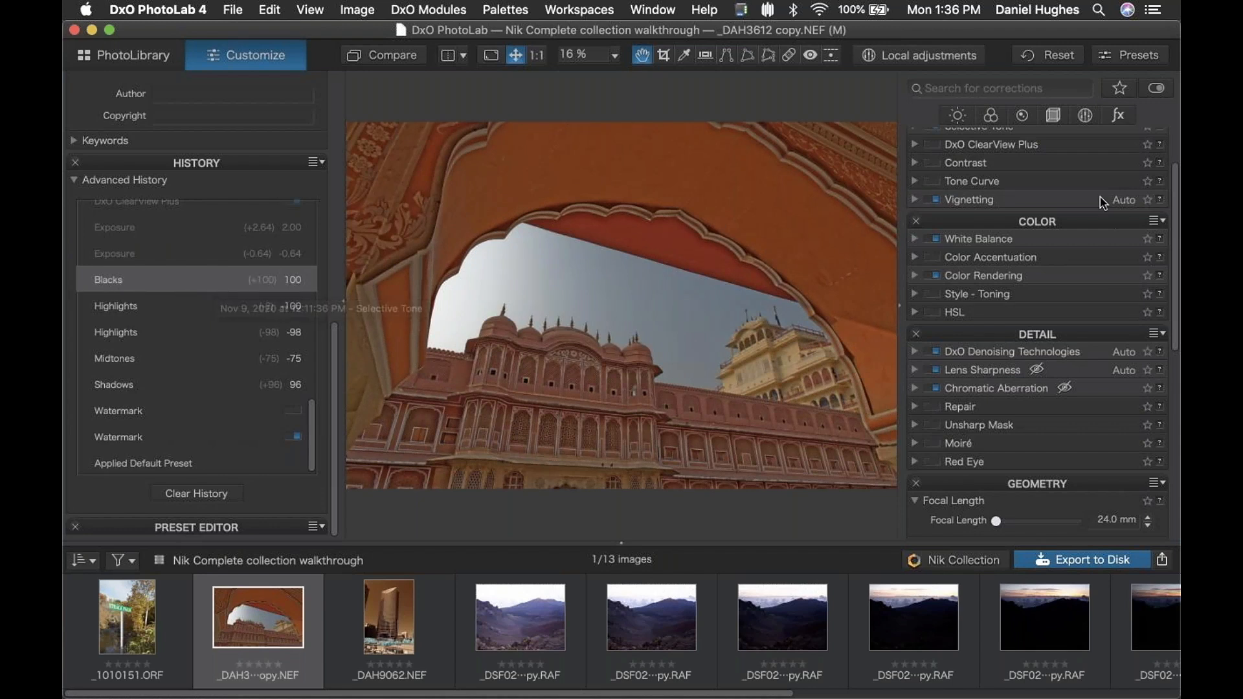
# Step: Try a DxO Smart Lighting intensity of 87 on the palace photo, and lower it to 5
pyautogui.scroll(2, 1067, 248)
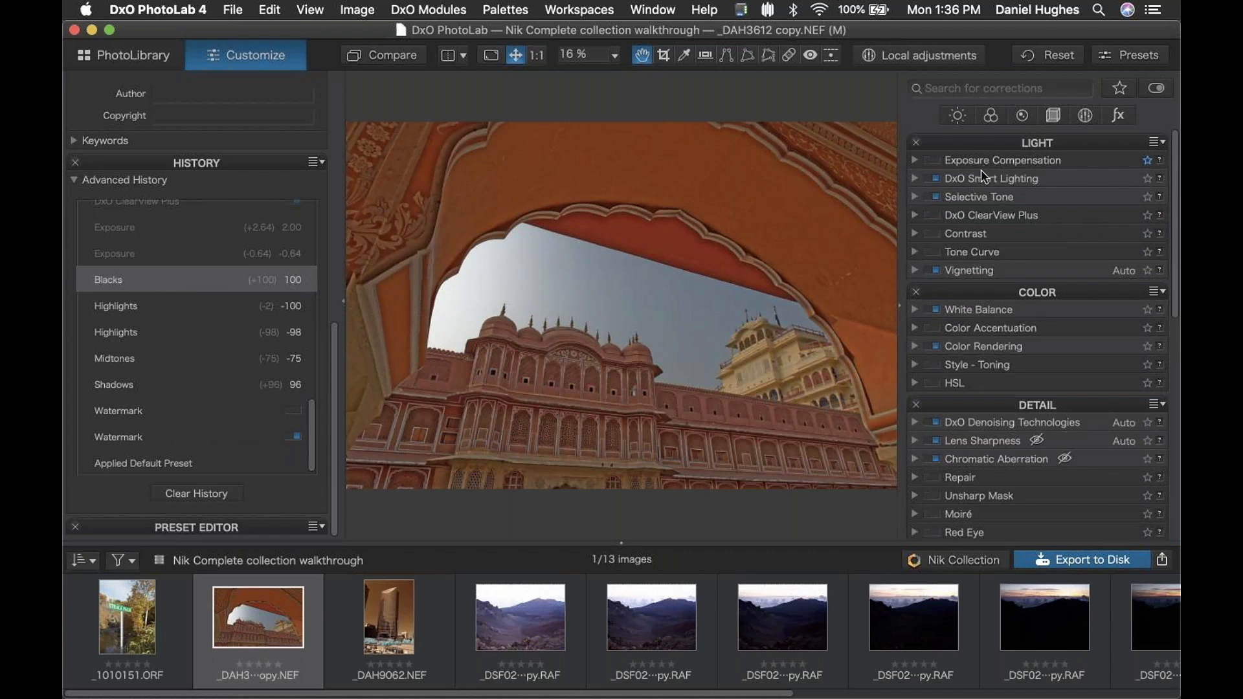
pyautogui.click(914, 175)
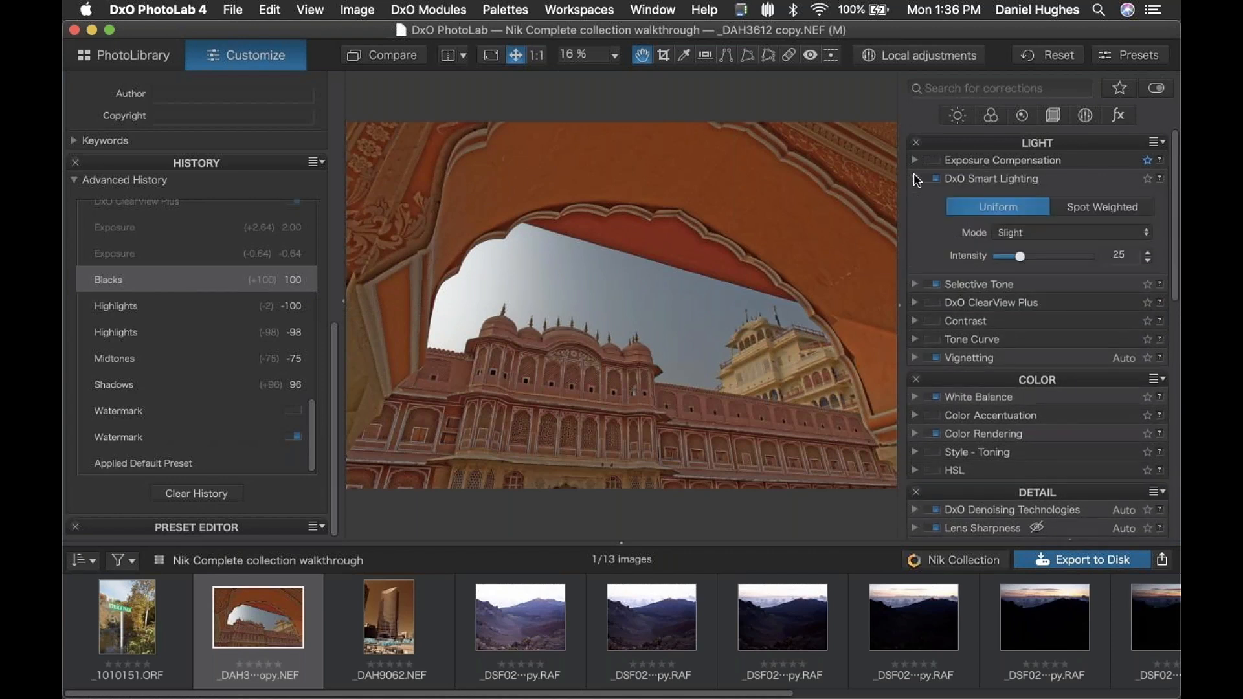
pyautogui.moveTo(1021, 259); pyautogui.dragTo(1081, 269)
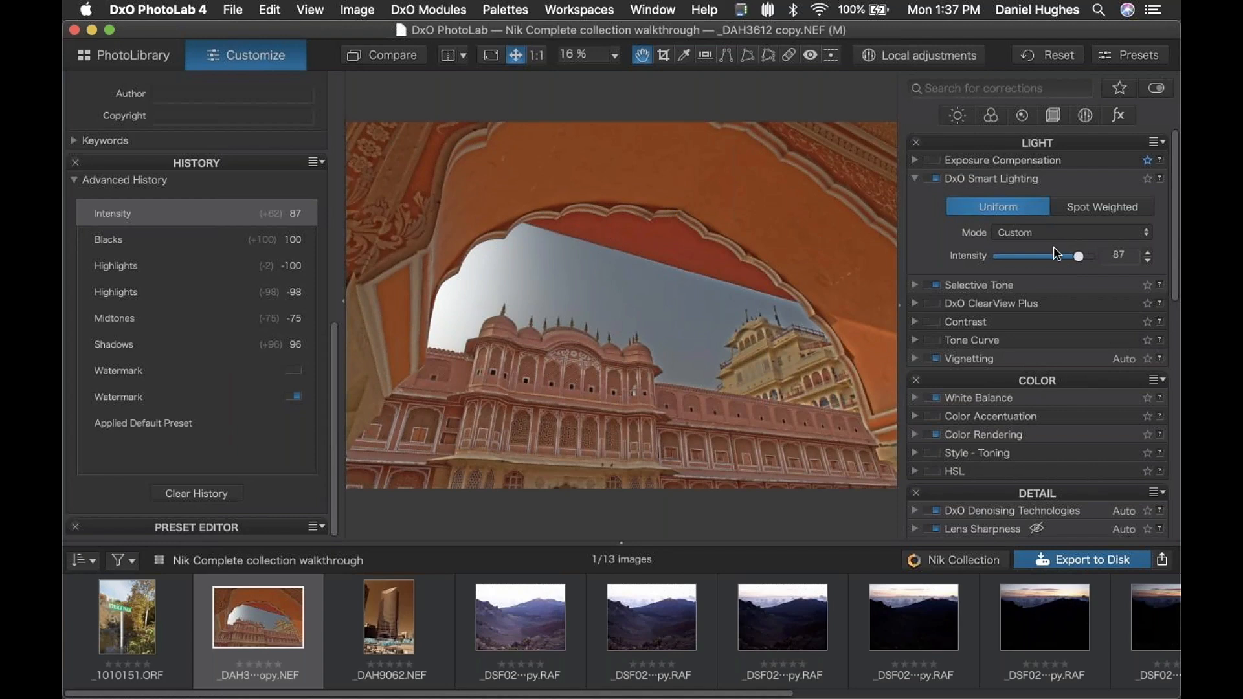
pyautogui.moveTo(1078, 256); pyautogui.dragTo(1001, 258)
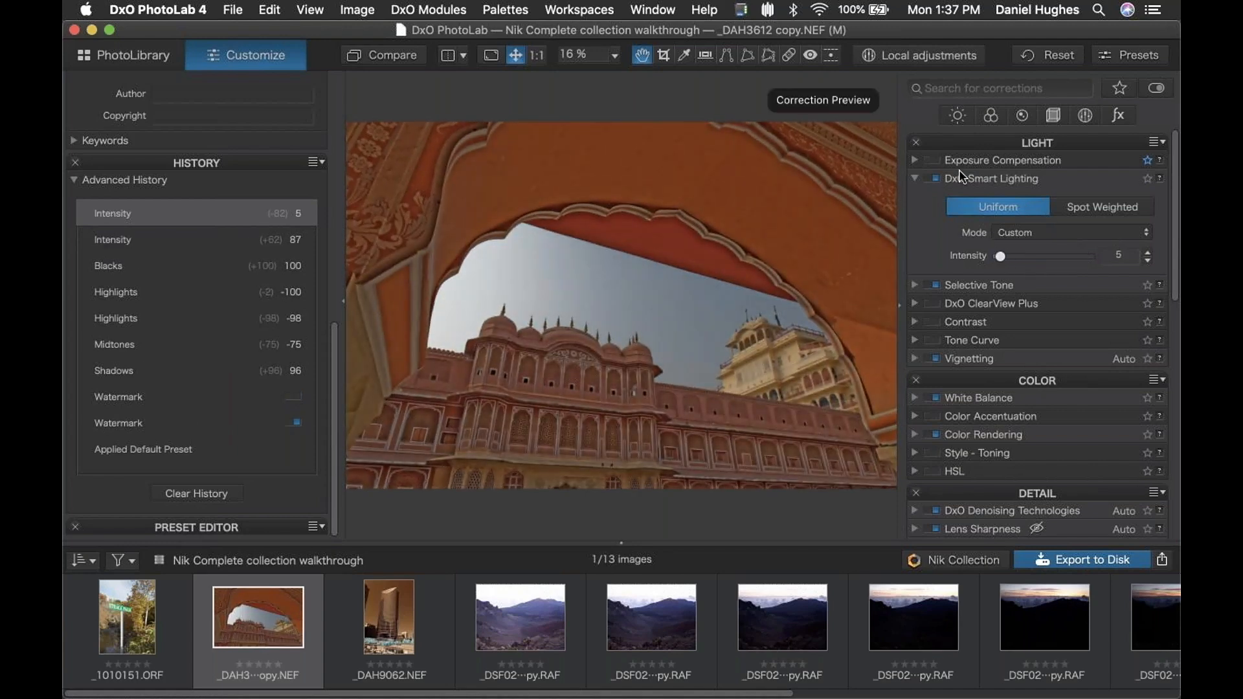
pyautogui.click(914, 178)
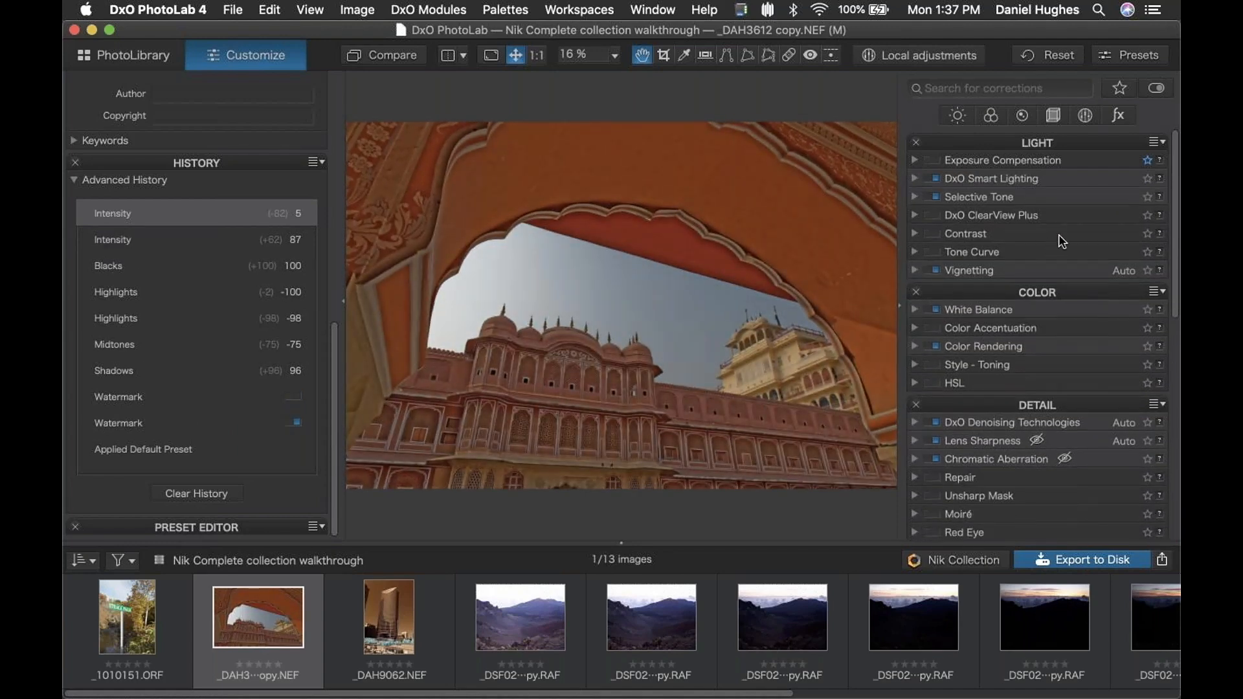
# Step: Switch Selective Tone off and on, and reset its Highlights, Midtones, Shadows and Blacks to 0
pyautogui.click(994, 199)
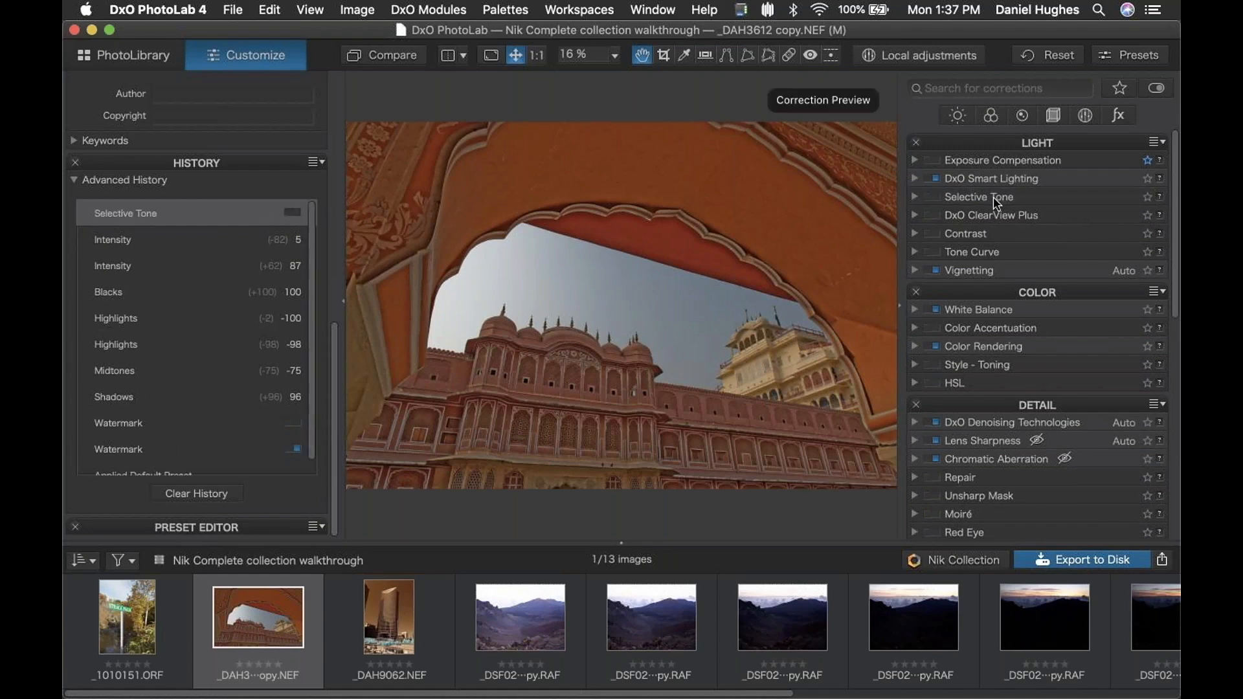
pyautogui.click(935, 197)
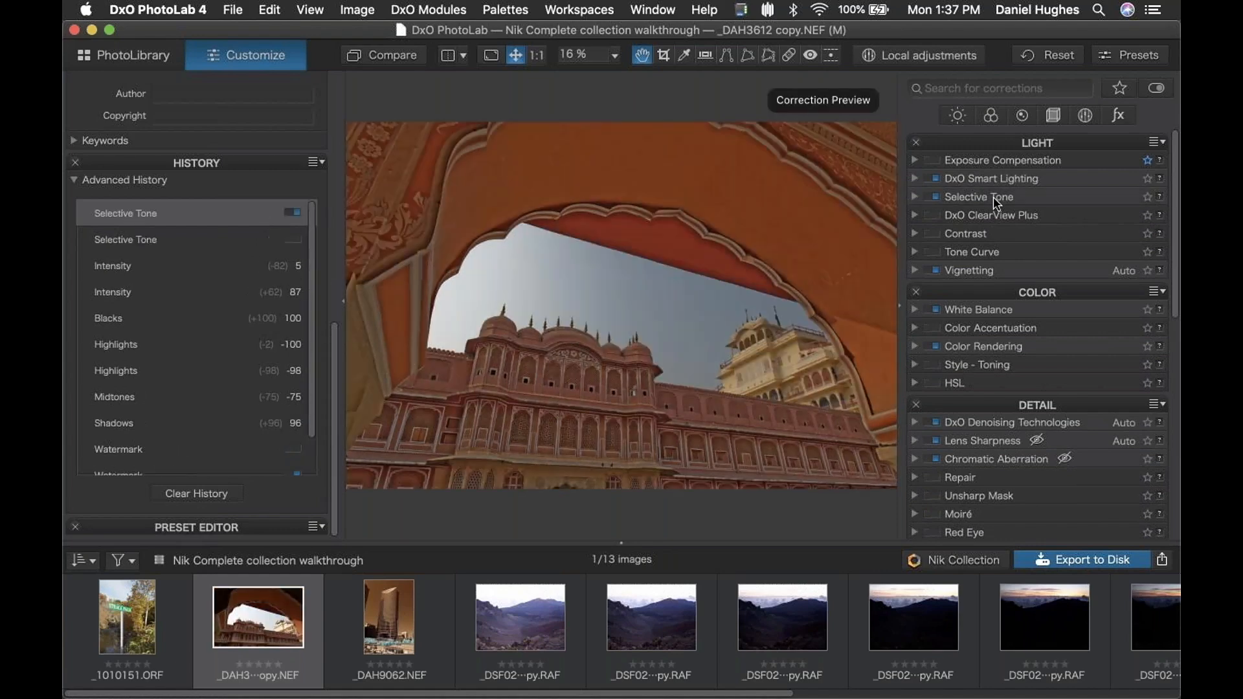
pyautogui.click(915, 197)
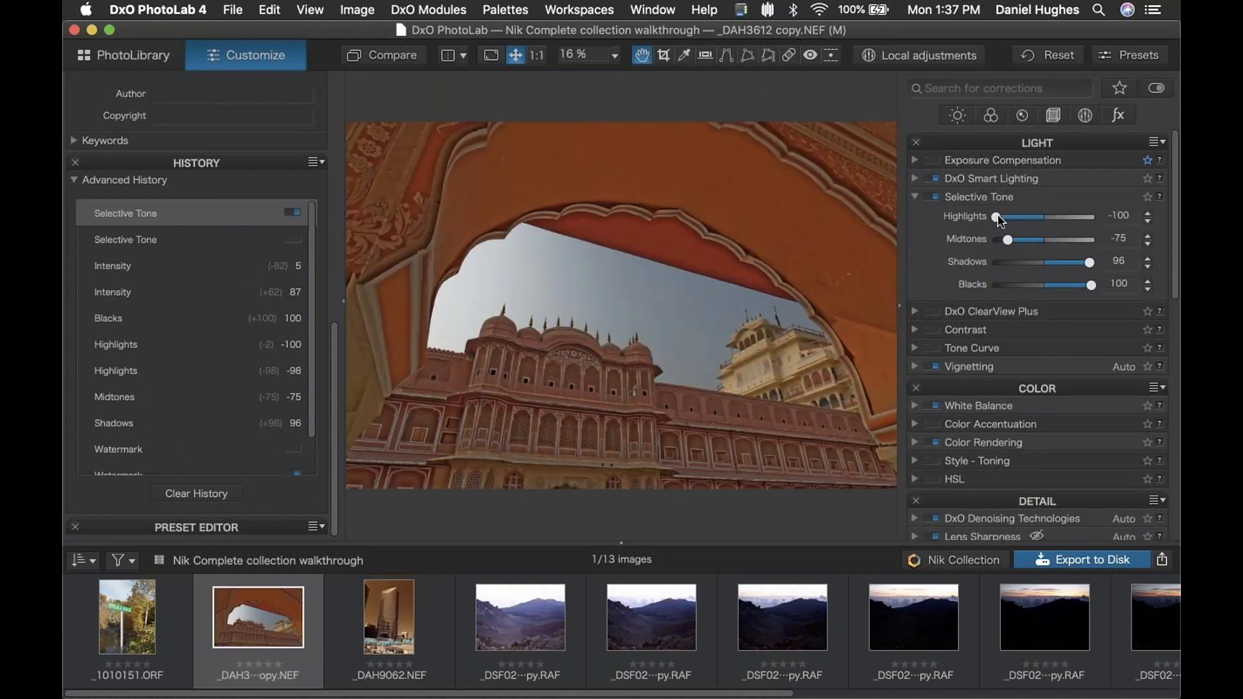
pyautogui.doubleClick(999, 217)
pyautogui.doubleClick(1008, 239)
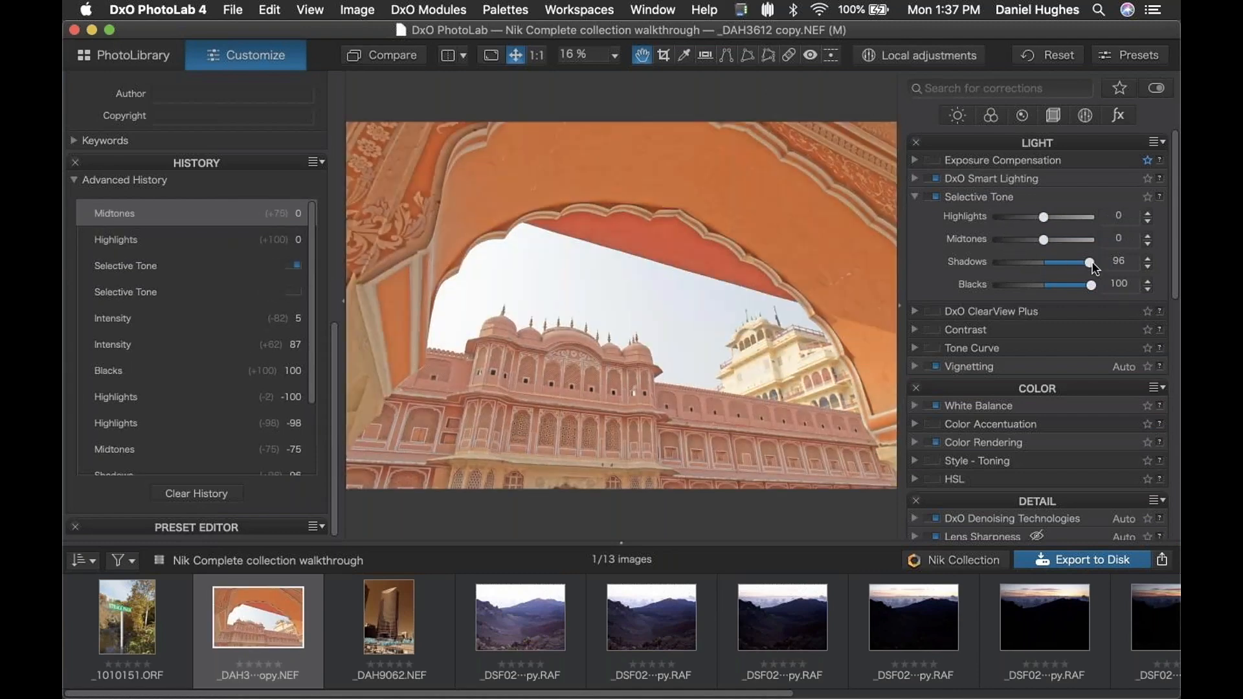
pyautogui.doubleClick(1090, 271)
pyautogui.doubleClick(1092, 286)
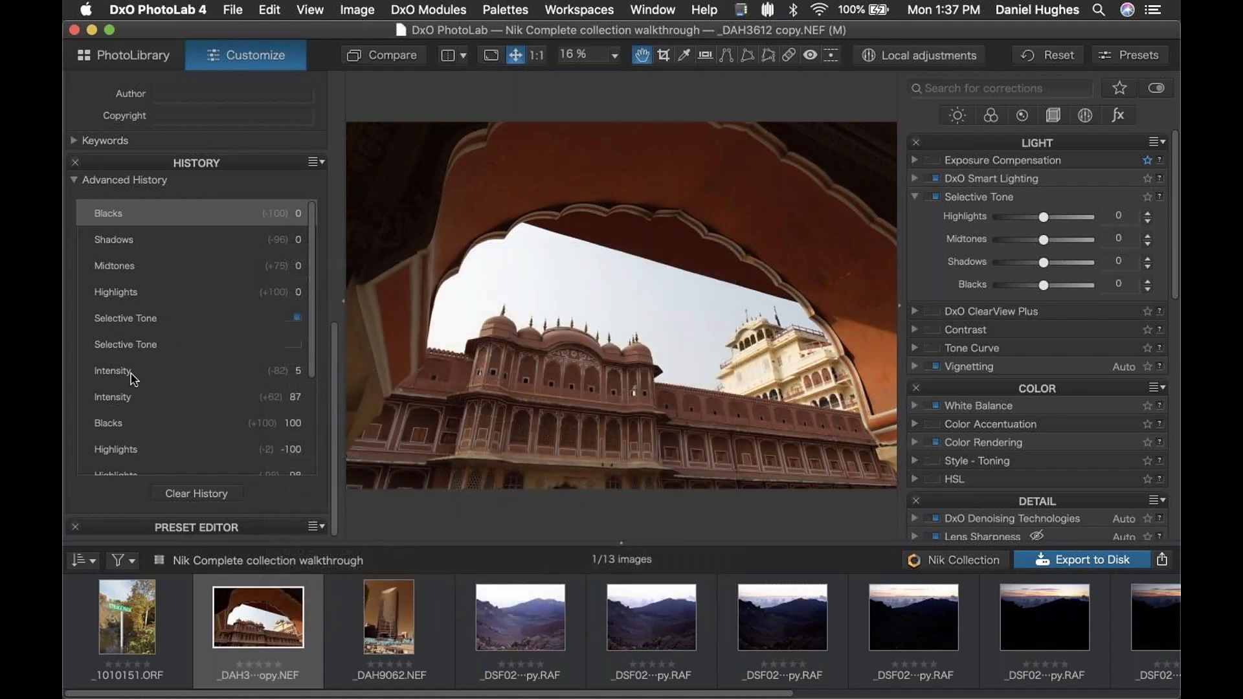
# Step: Revert the palace photo to the Intensity 5 history state and create a virtual copy of it
pyautogui.click(132, 375)
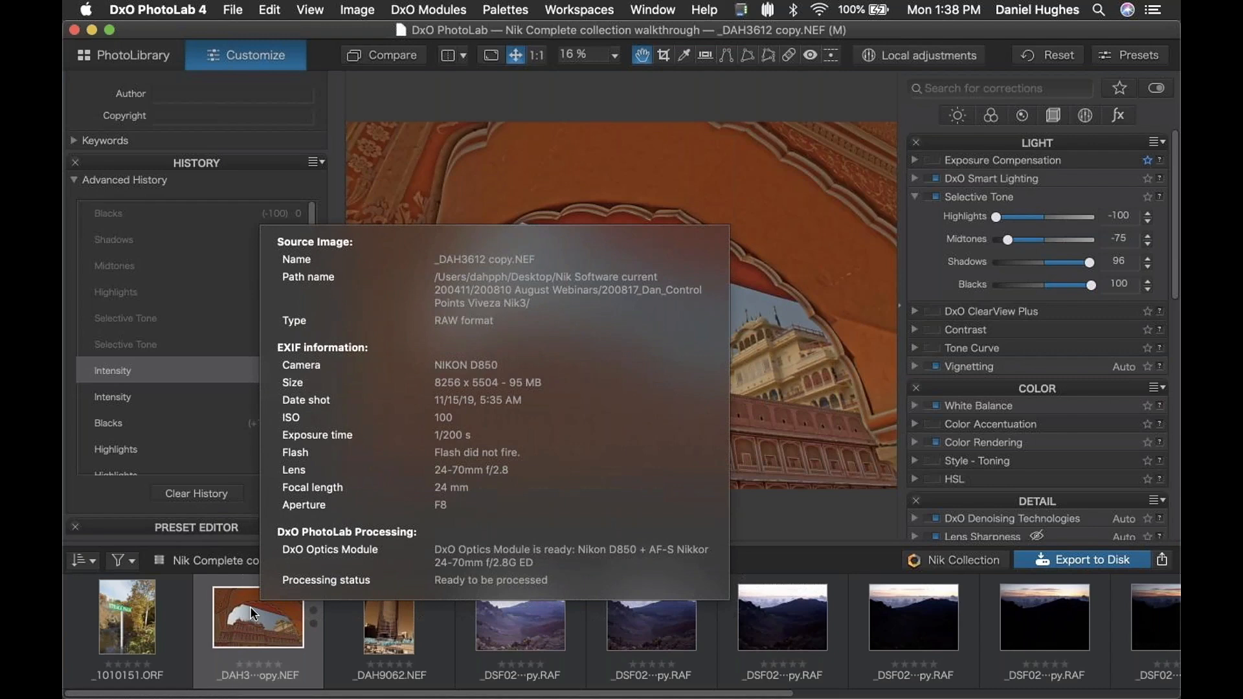
pyautogui.rightClick(250, 608)
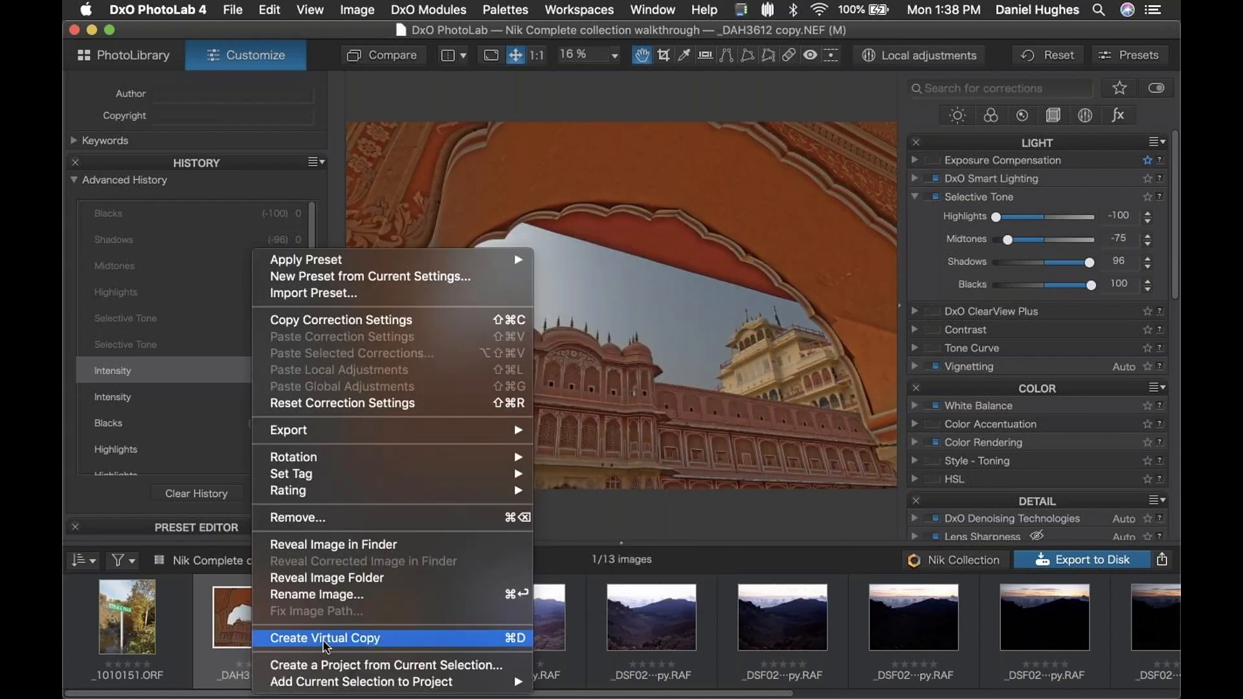
pyautogui.click(488, 638)
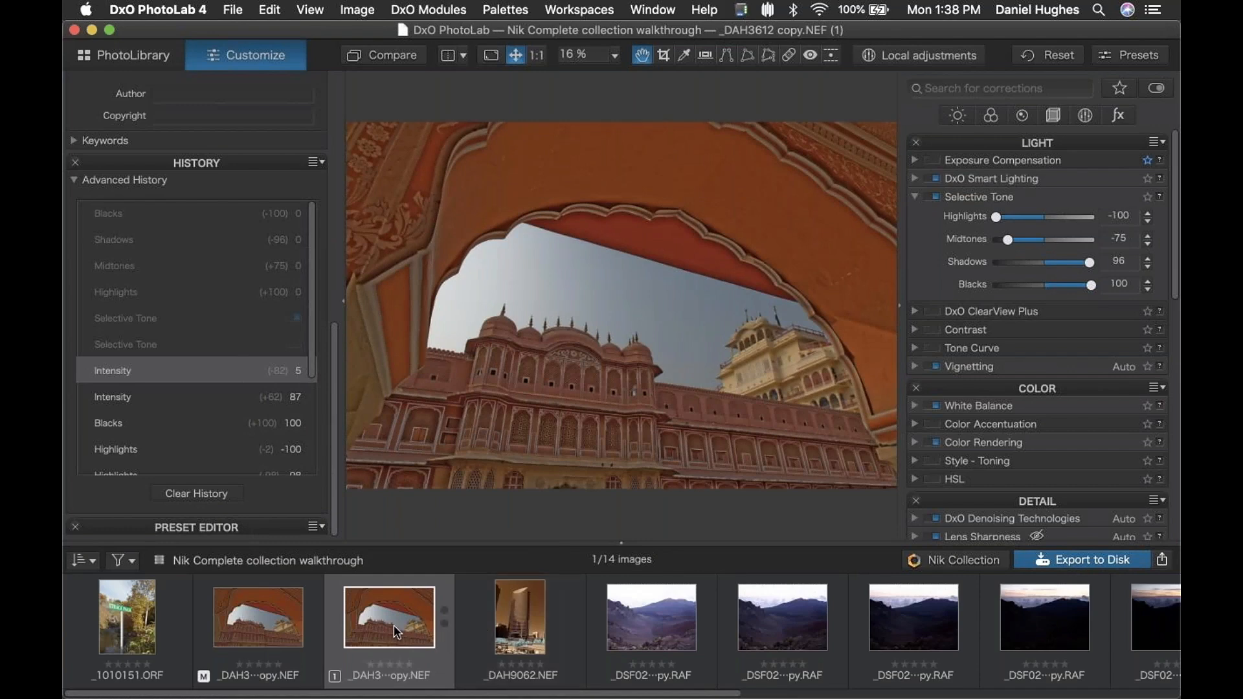
# Step: Revert the virtual copy to the history state where the Watermark was switched off
pyautogui.moveTo(394, 624)
pyautogui.scroll(-3, 225, 411)
pyautogui.click(198, 414)
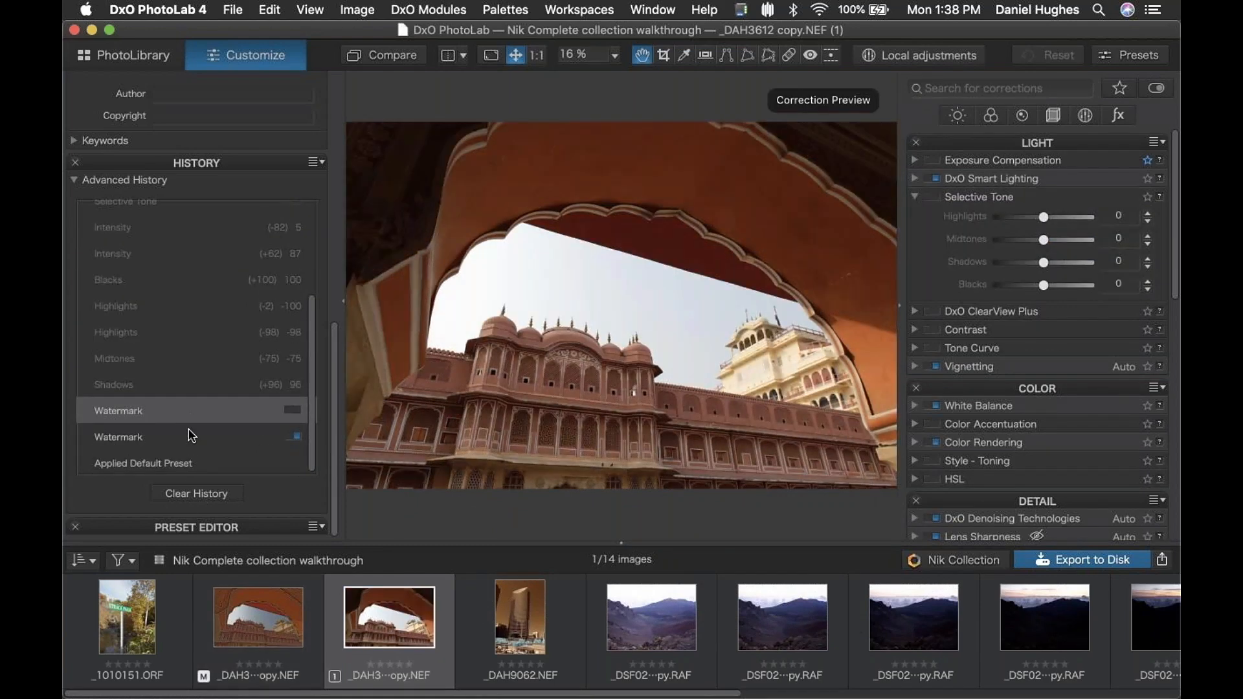
# Step: Revert the virtual copy to the Applied Default Preset history state and compare it with the master palace photo
pyautogui.click(188, 463)
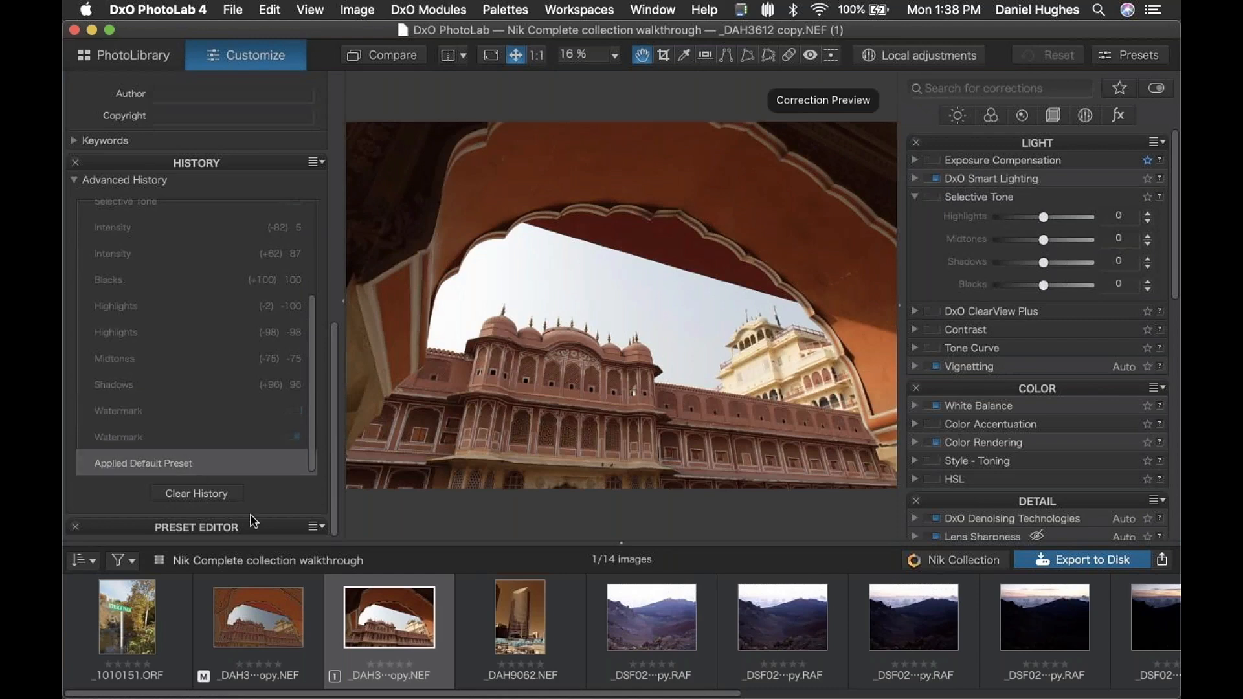
pyautogui.click(255, 634)
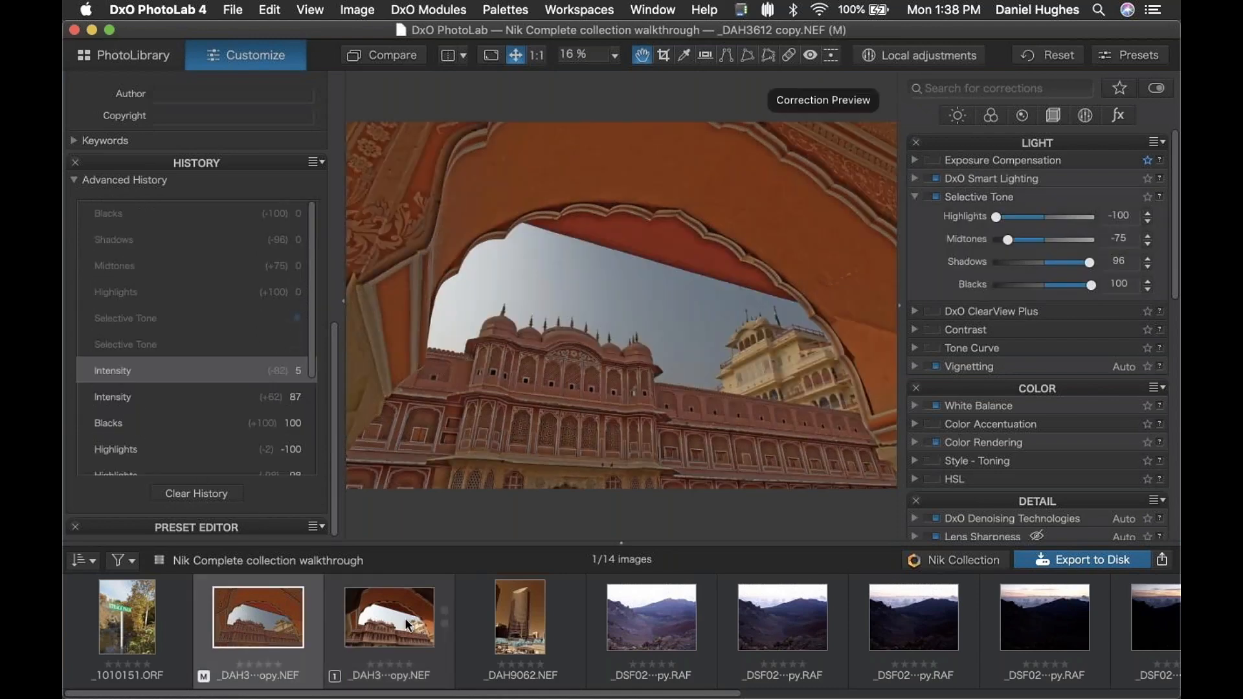
pyautogui.click(405, 618)
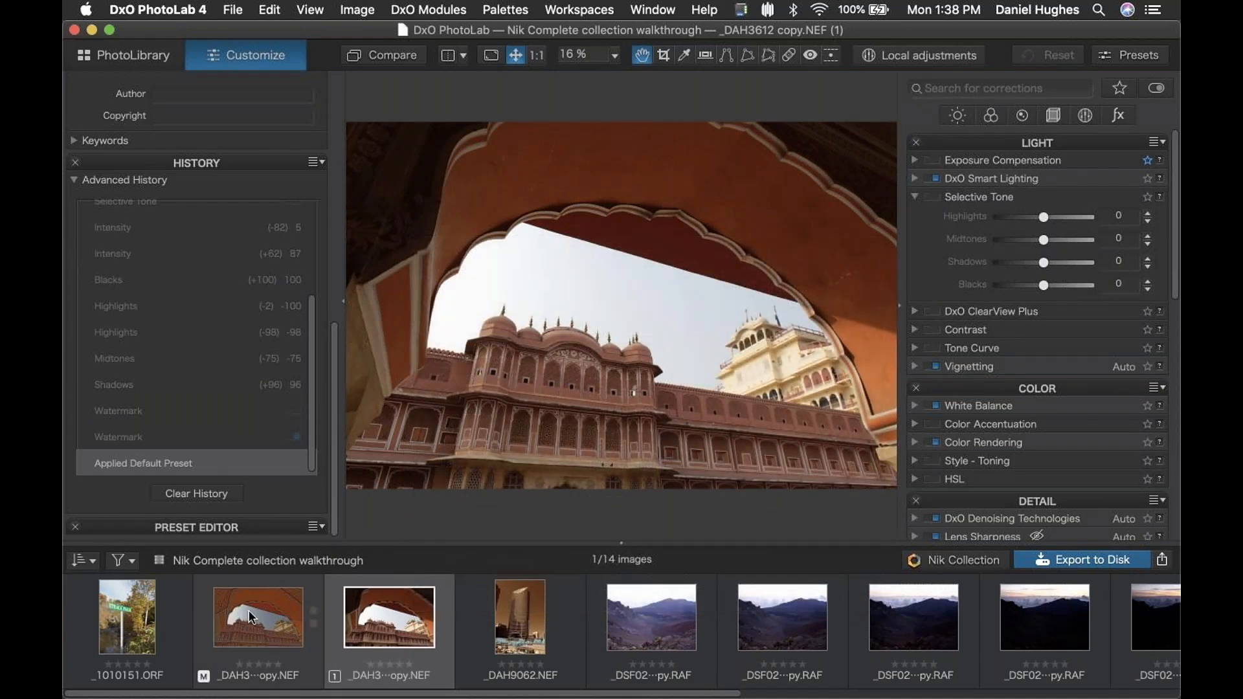
pyautogui.press('Left')
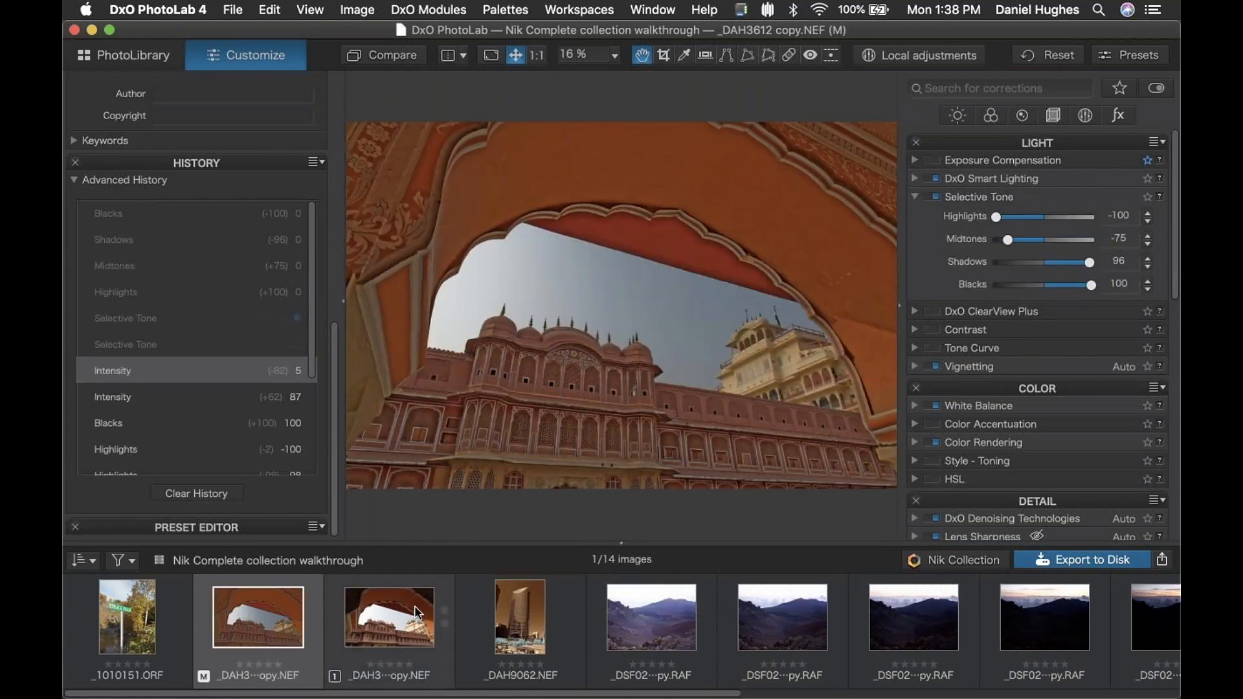
pyautogui.click(416, 614)
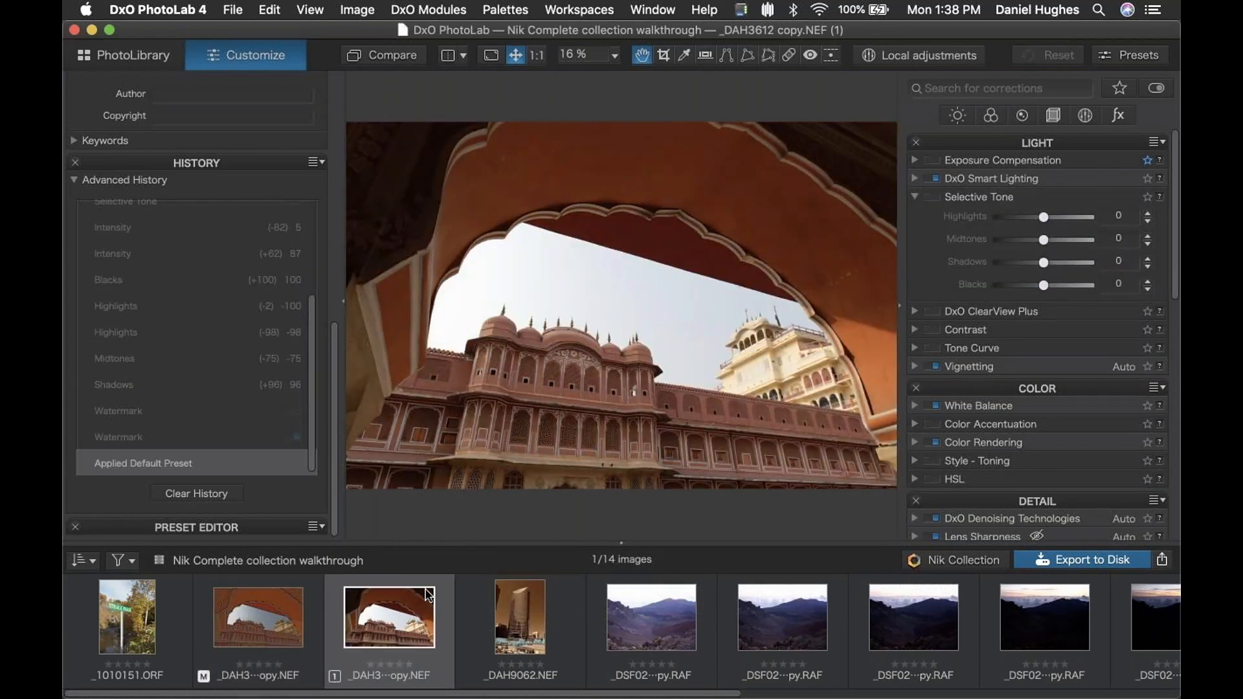
pyautogui.moveTo(427, 595)
pyautogui.moveTo(402, 626)
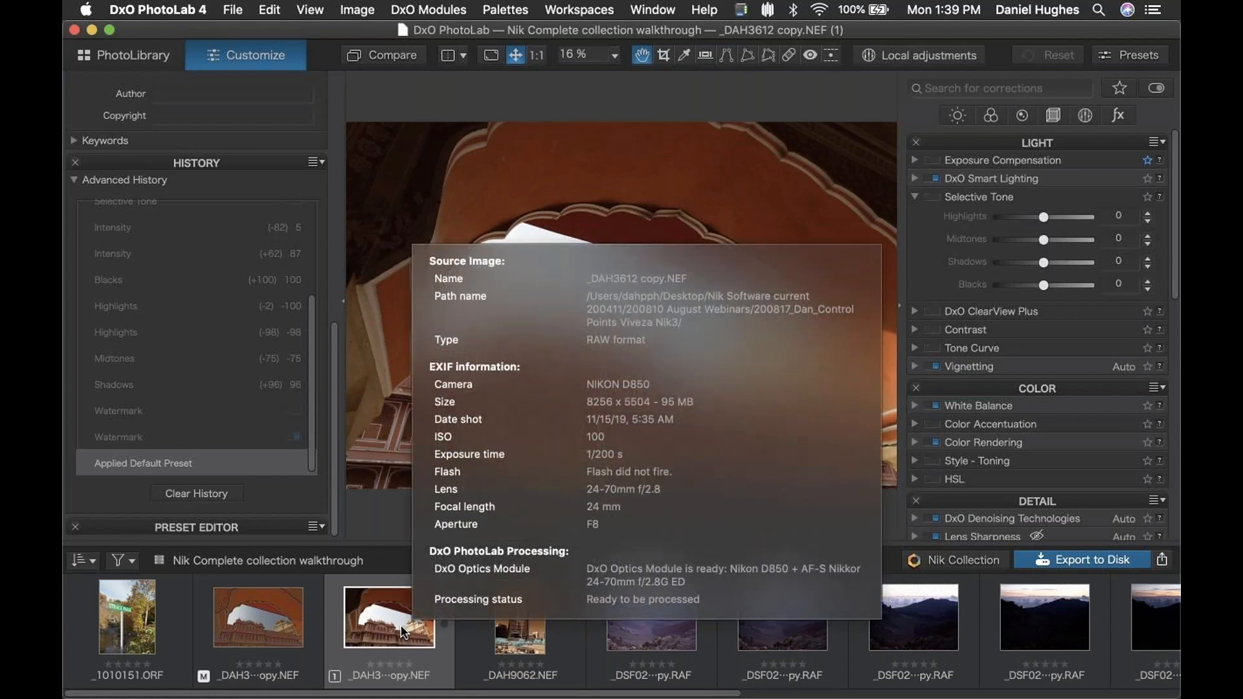
# Step: Look through the mountain sunrise photos one by one, from the darkest, _DSF0259, to the brightest, _DSF0252
pyautogui.moveTo(580, 695); pyautogui.dragTo(883, 697)
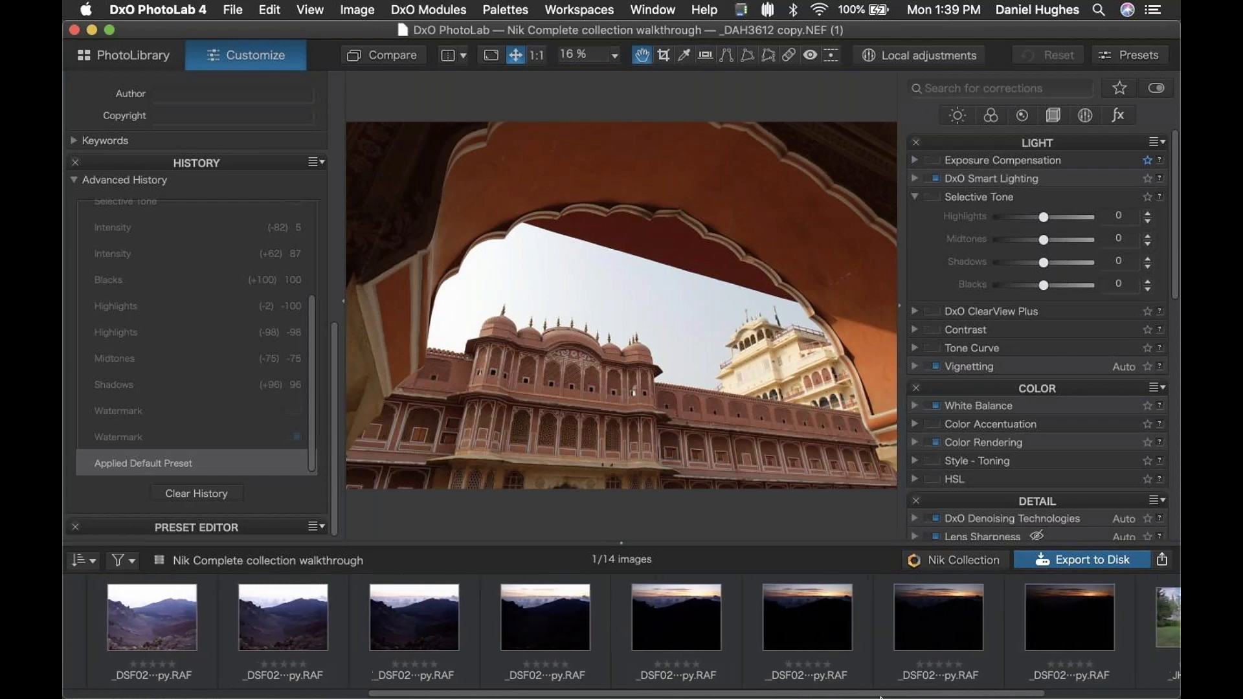
pyautogui.click(1083, 634)
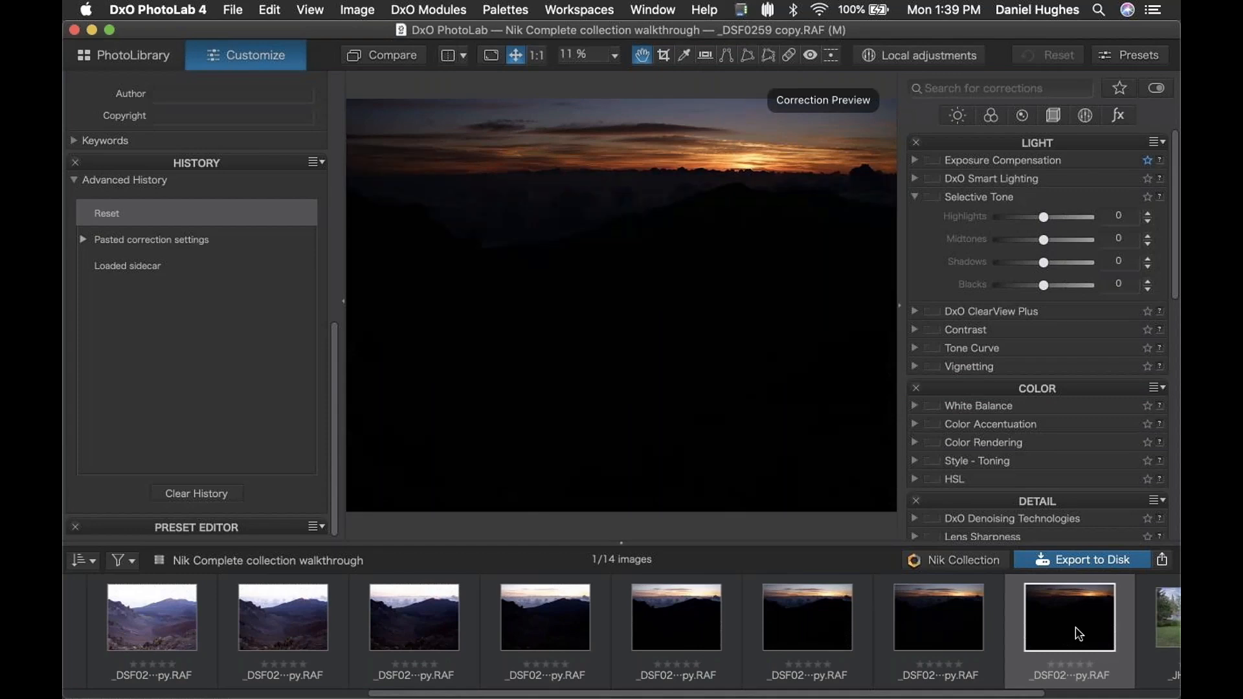
pyautogui.moveTo(1079, 634)
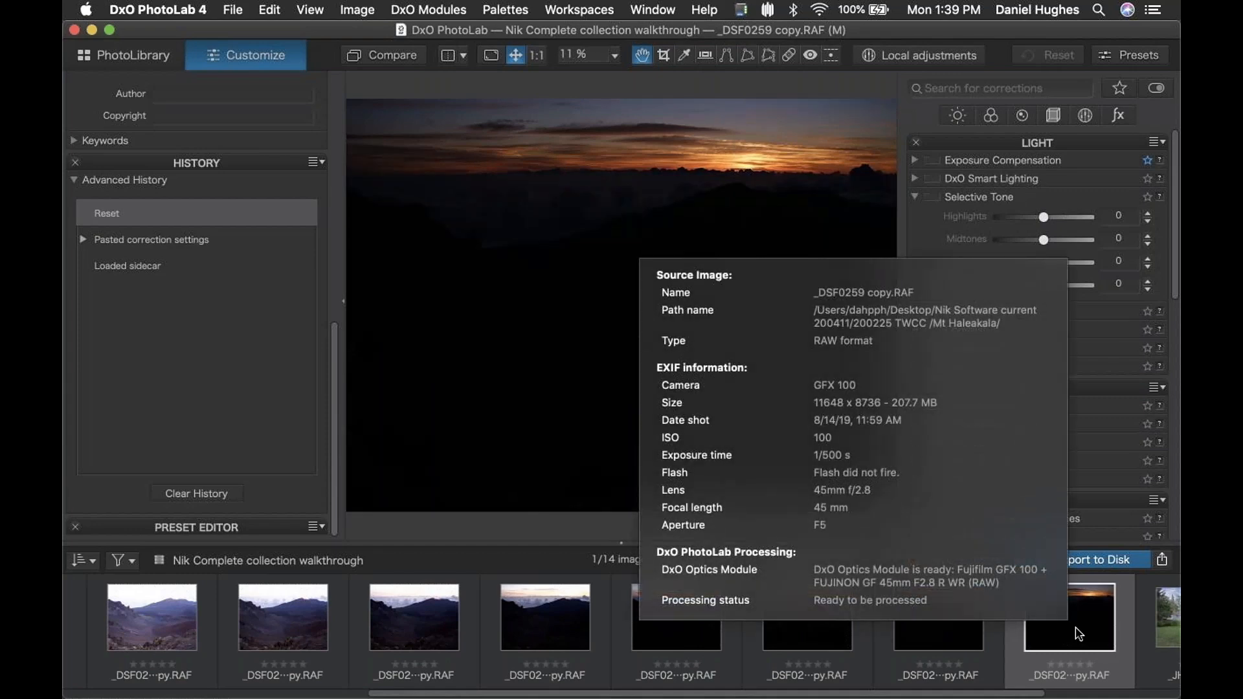
pyautogui.press('Left')
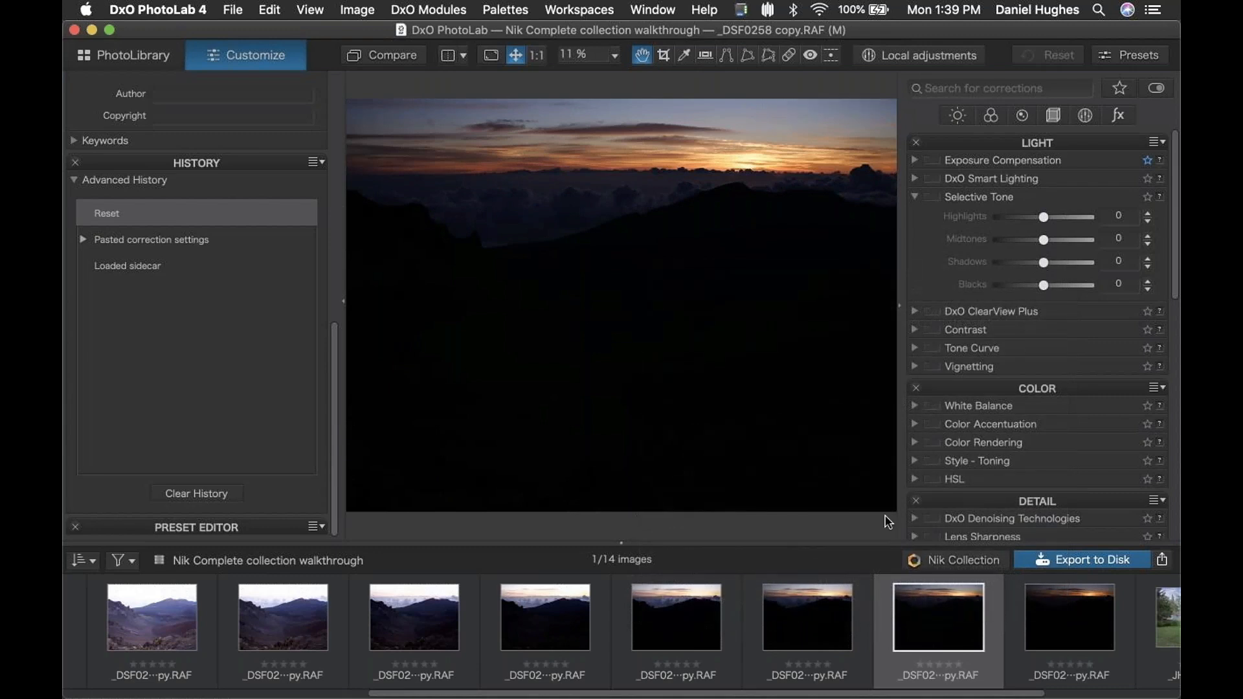
pyautogui.press('Left')
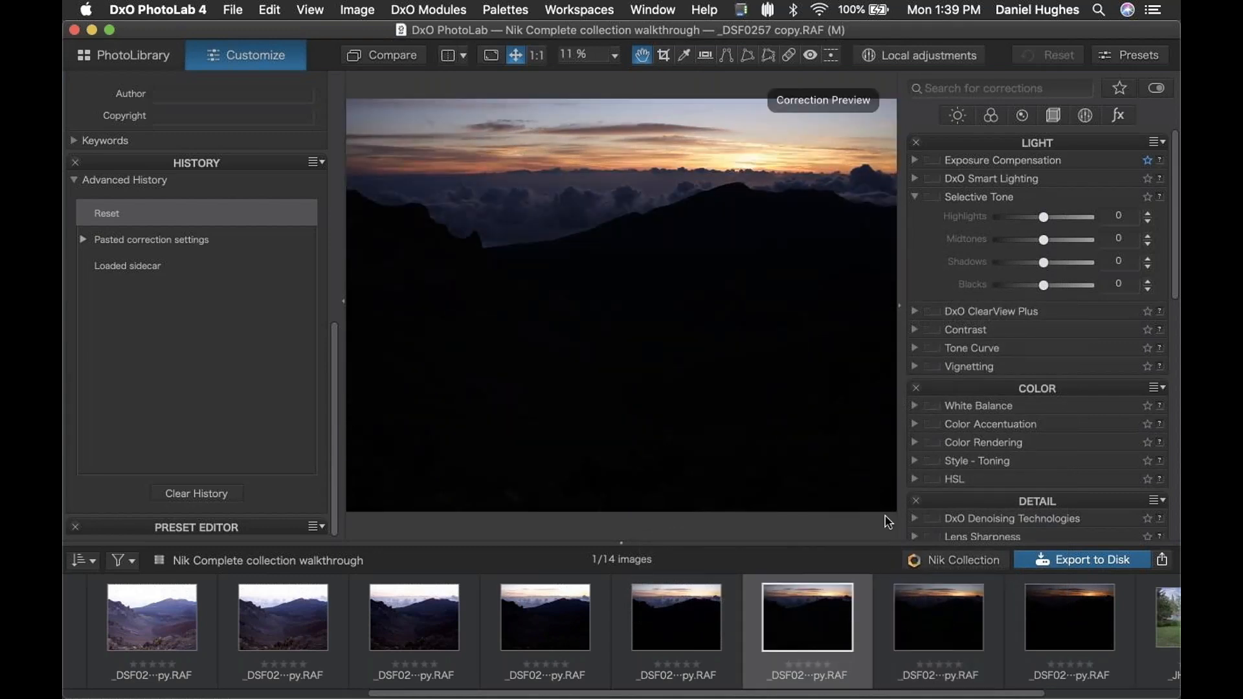
pyautogui.press('Left')
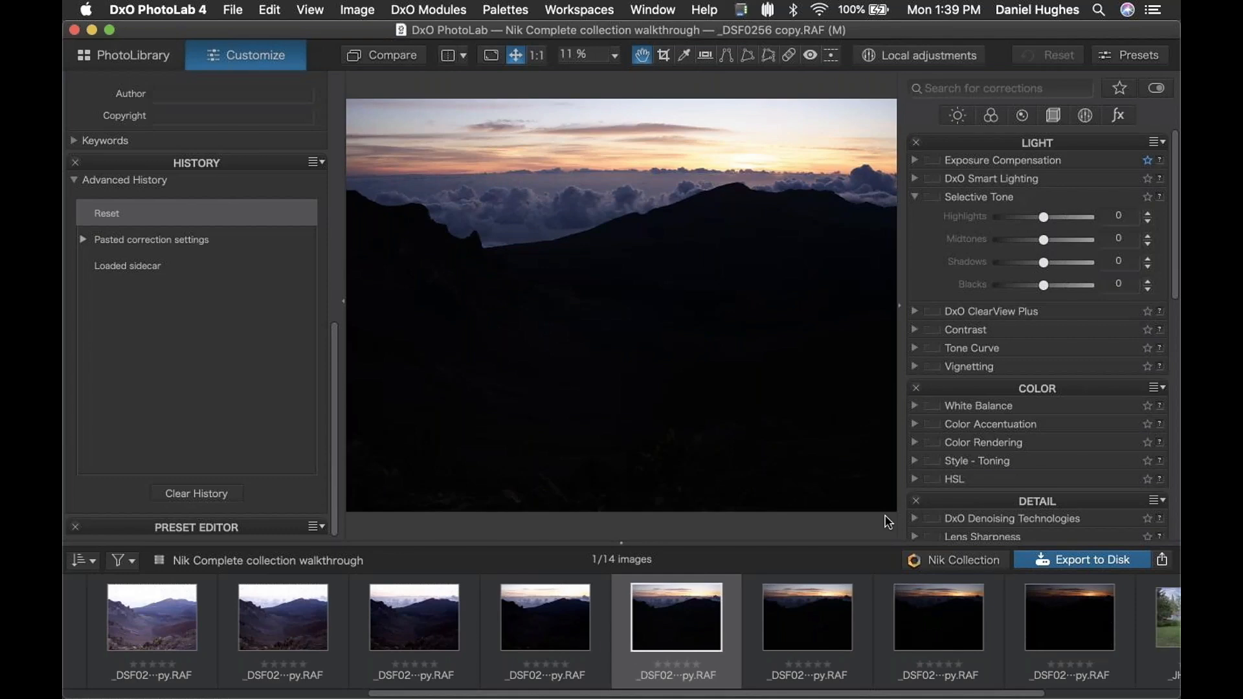
pyautogui.press('Left')
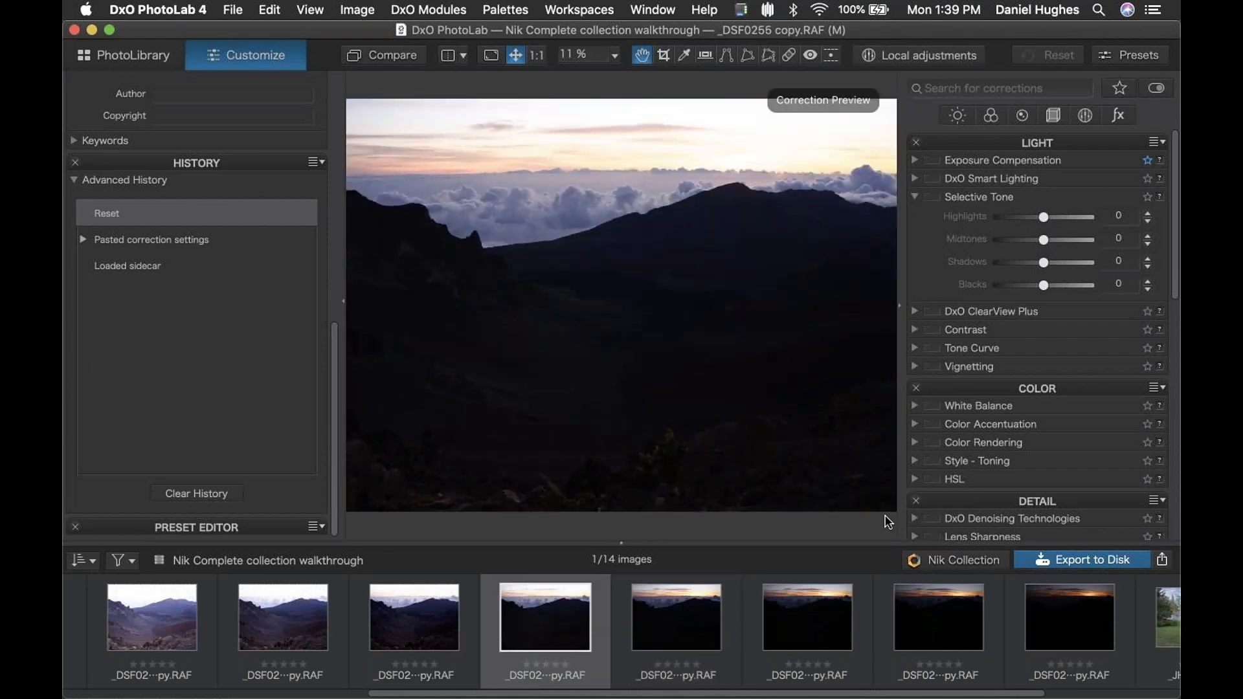
pyautogui.press('Left')
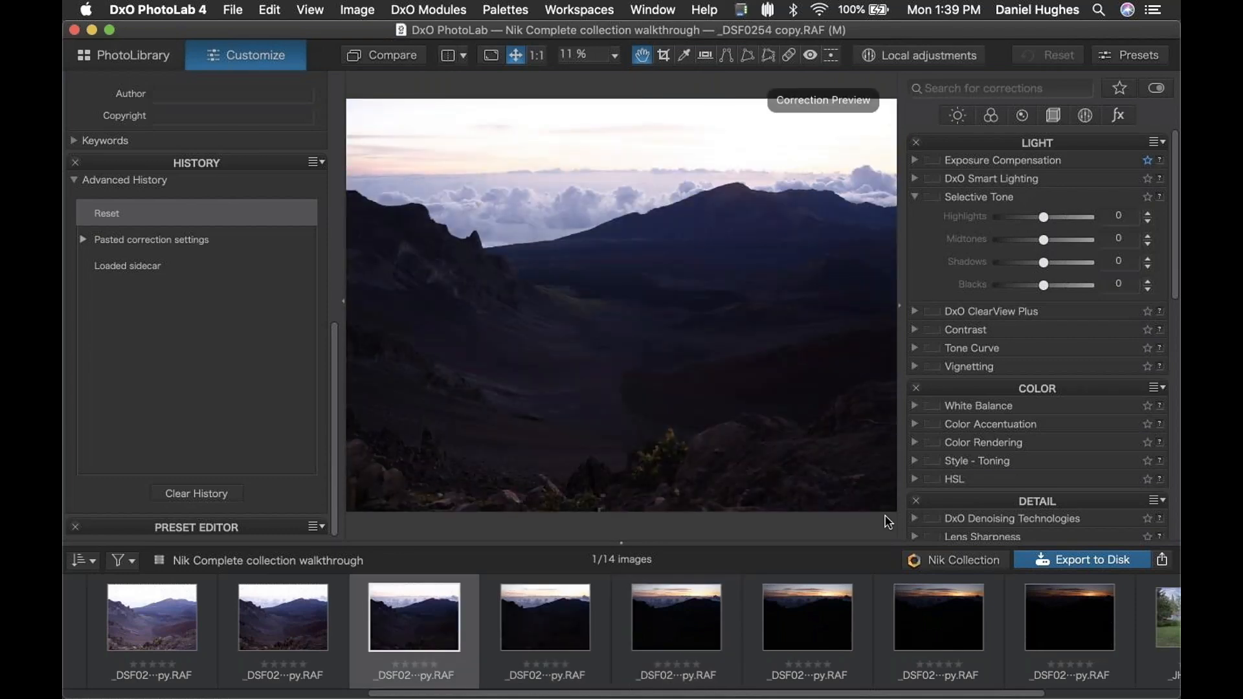
pyautogui.press('Left')
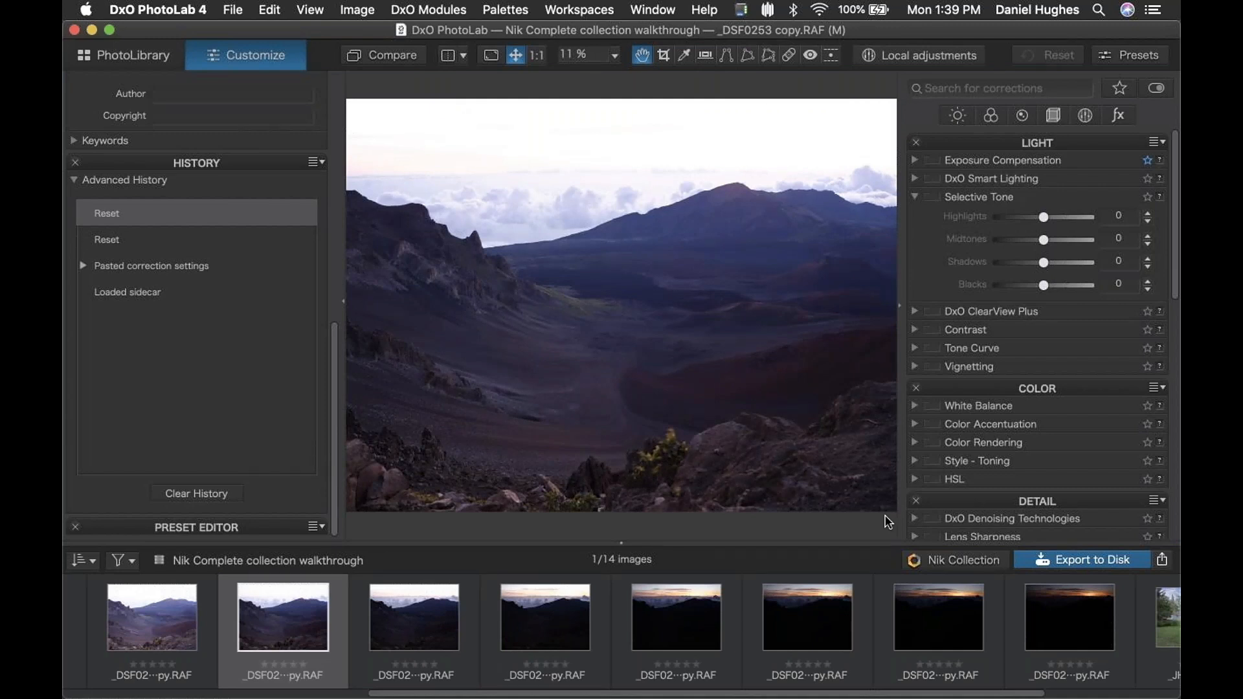
pyautogui.press('Left')
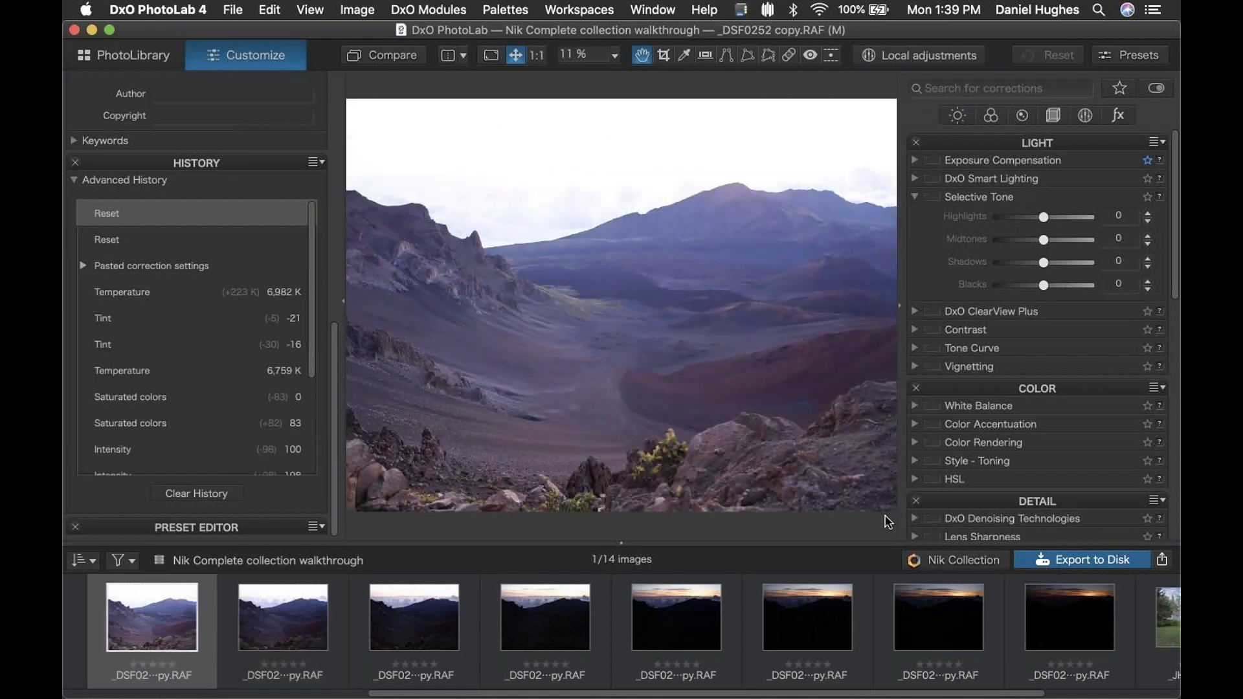
# Step: Rename the eight mountain photos _DSF0252 to _DSF0259 together, replacing the text "copy" in their names with "_haleakela"
pyautogui.keyDown('super'); pyautogui.click(1062, 628); pyautogui.keyUp('super')
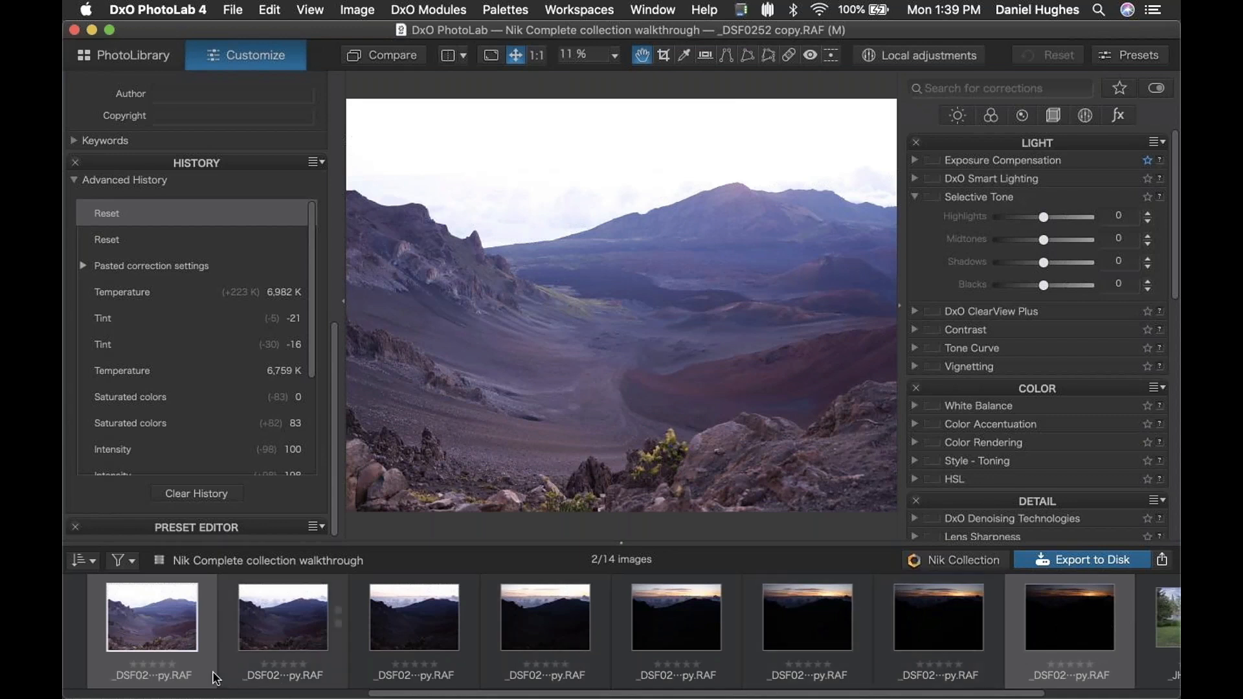
pyautogui.click(189, 625)
pyautogui.keyDown('shift'); pyautogui.click(1058, 632); pyautogui.keyUp('shift')
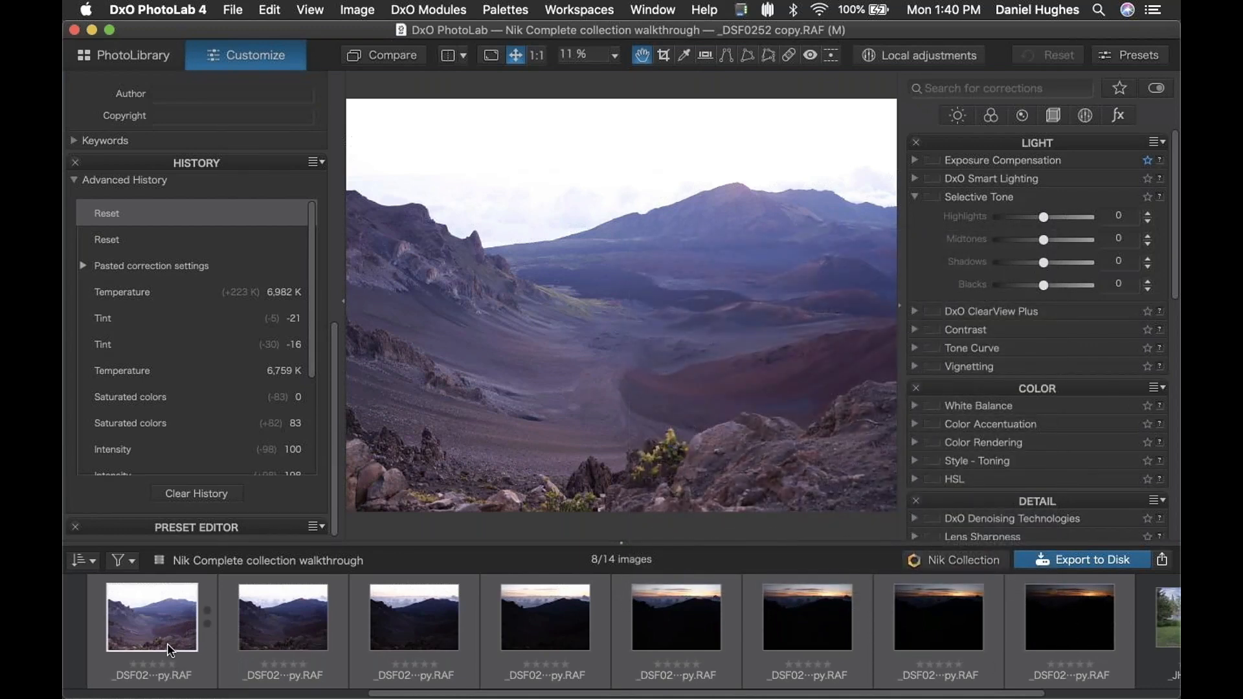
pyautogui.moveTo(167, 642)
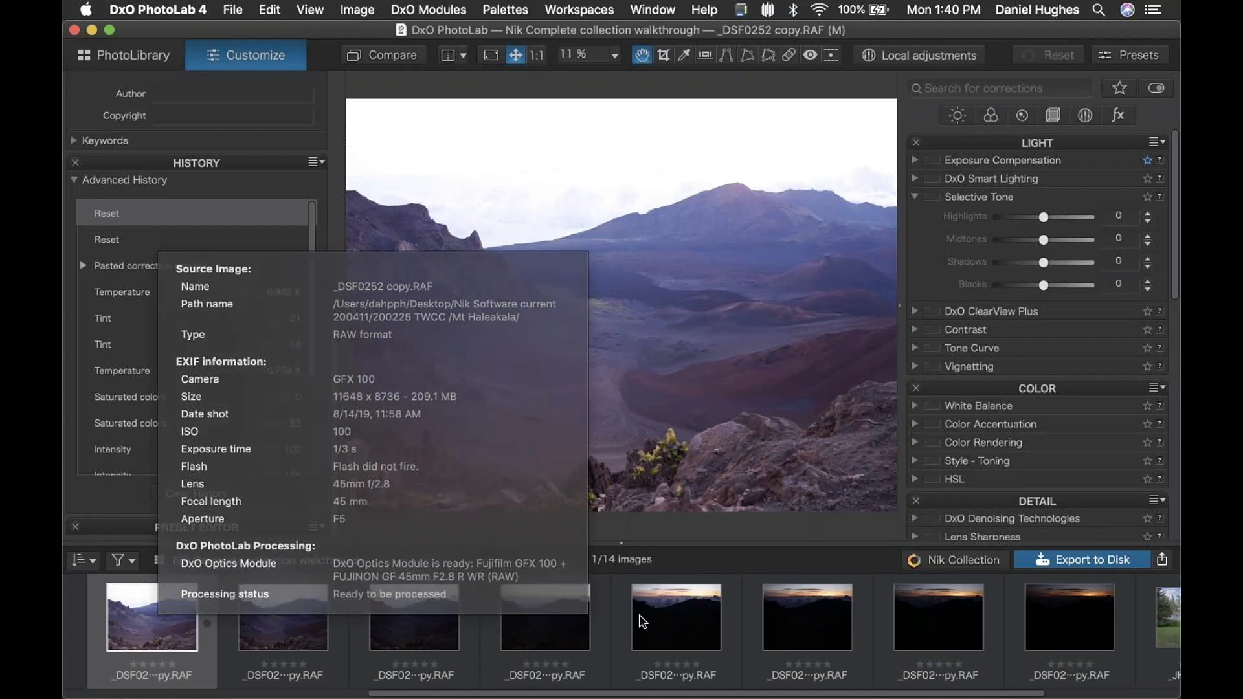
pyautogui.keyDown('shift'); pyautogui.click(1049, 623); pyautogui.keyUp('shift')
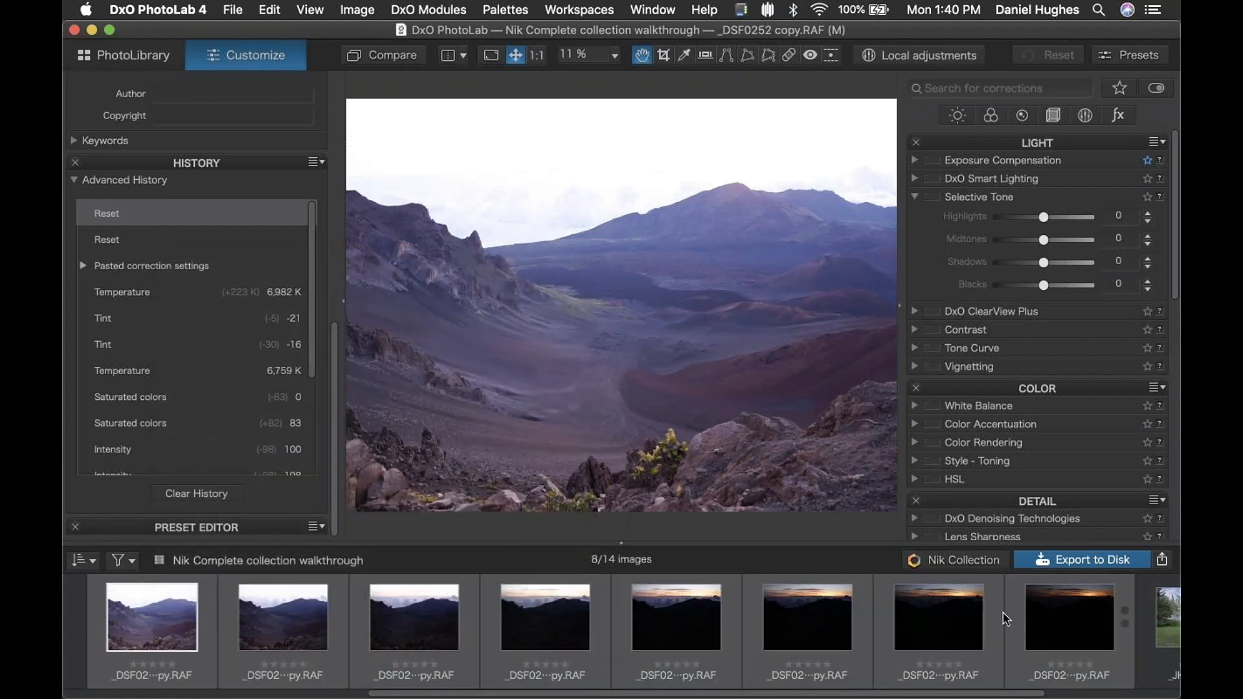
pyautogui.rightClick(519, 633)
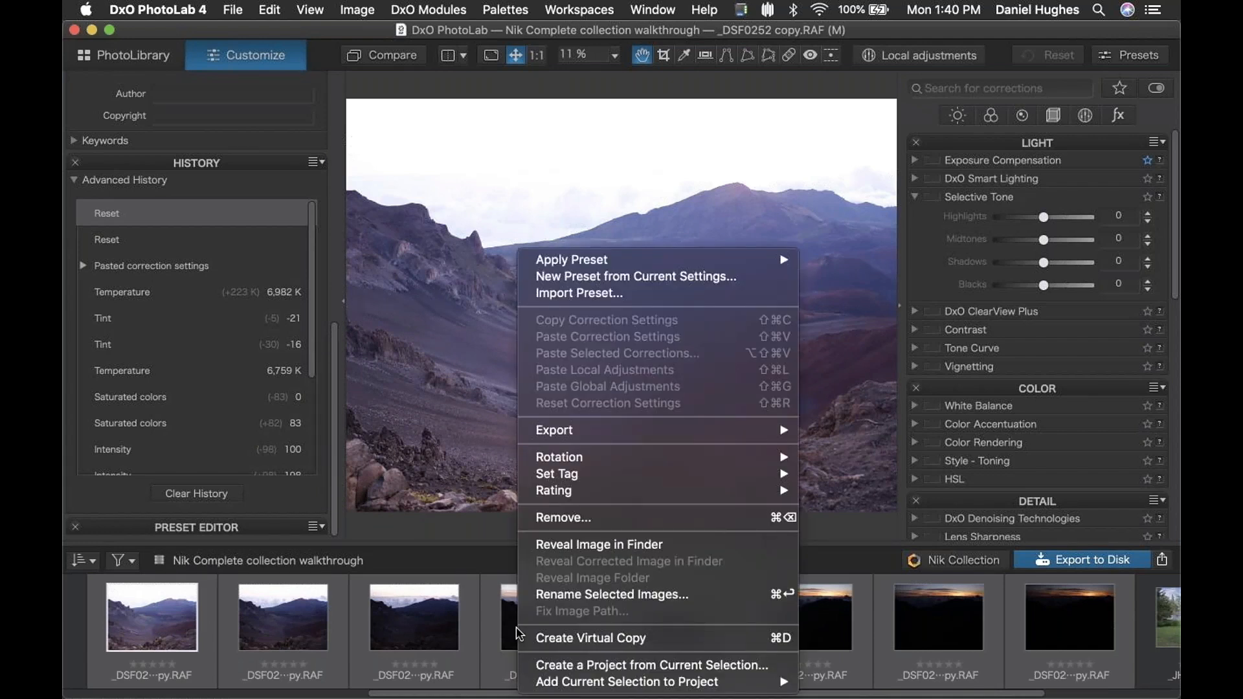
pyautogui.click(568, 596)
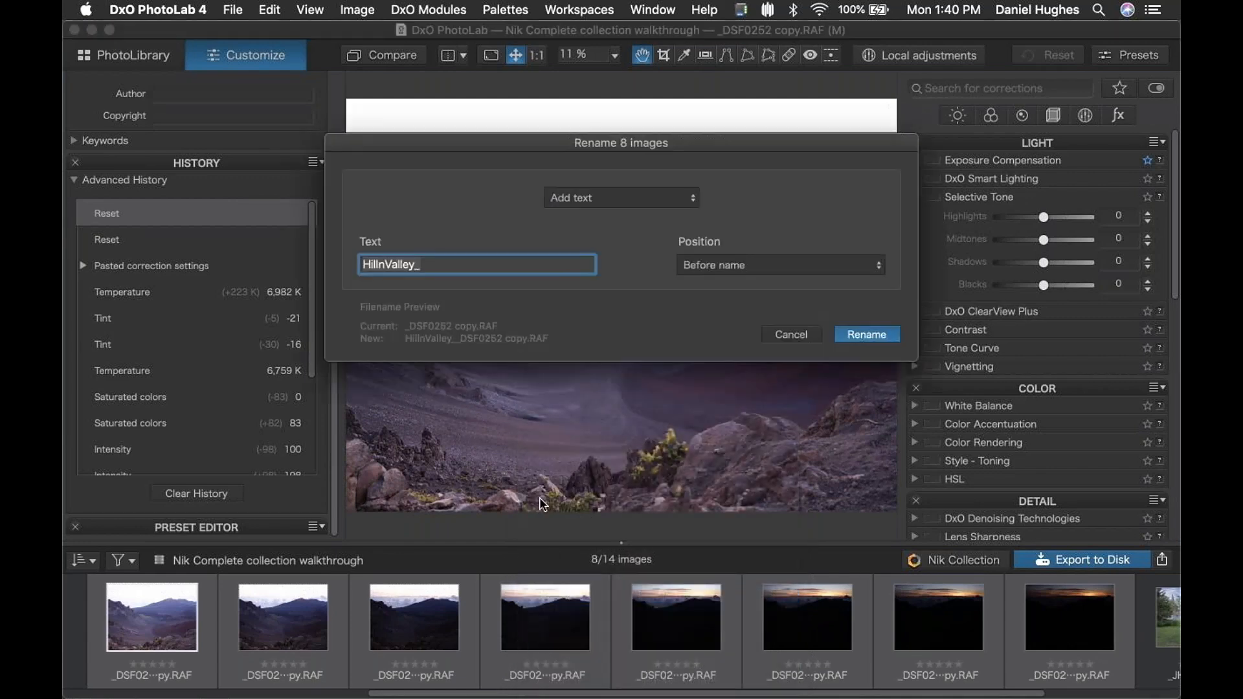
pyautogui.click(625, 198)
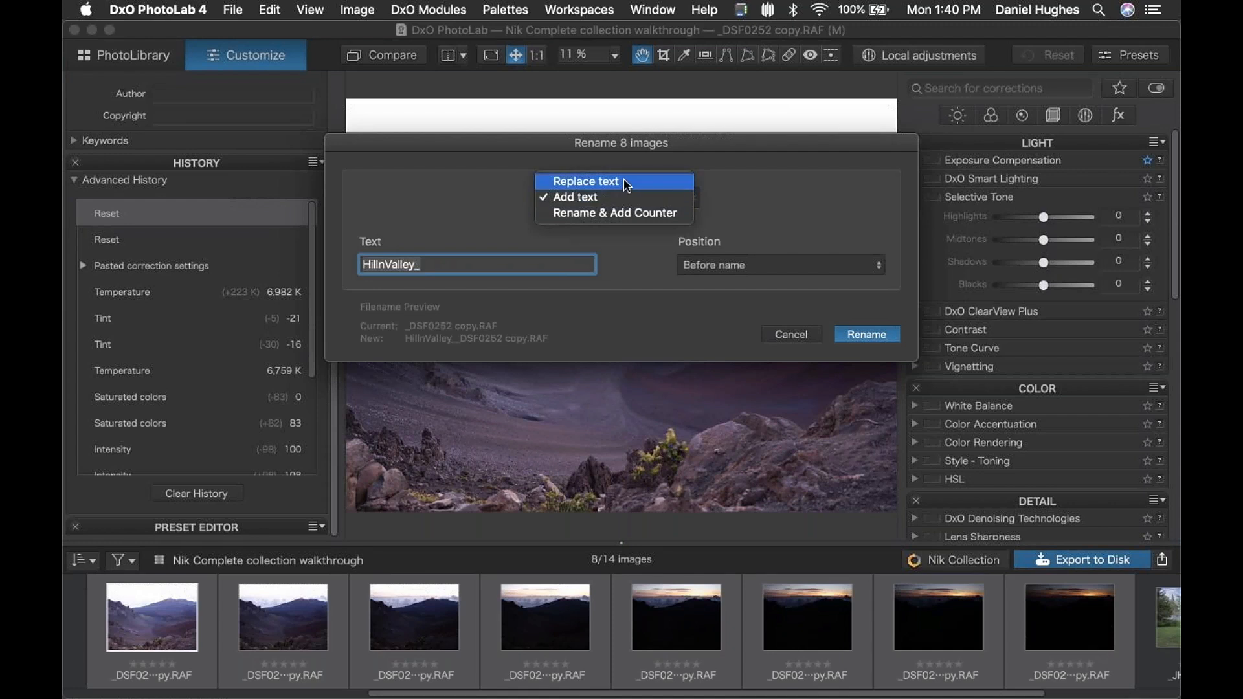
pyautogui.click(625, 183)
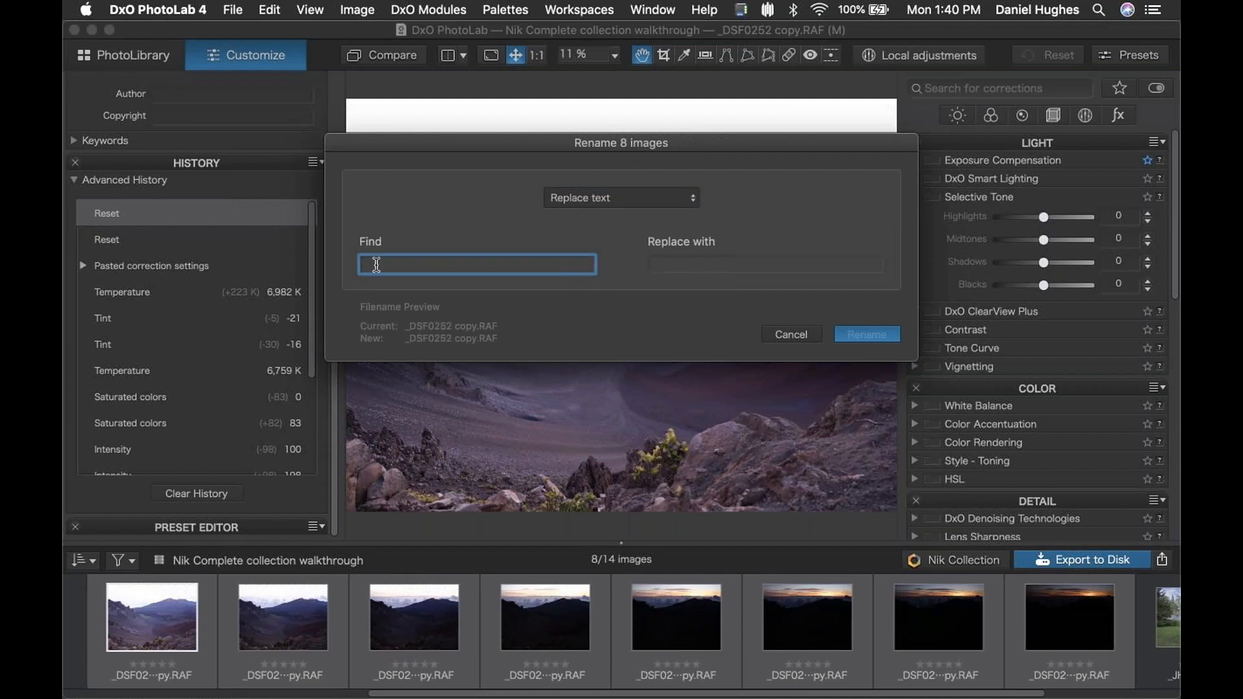
pyautogui.write('copy')
pyautogui.click(690, 261)
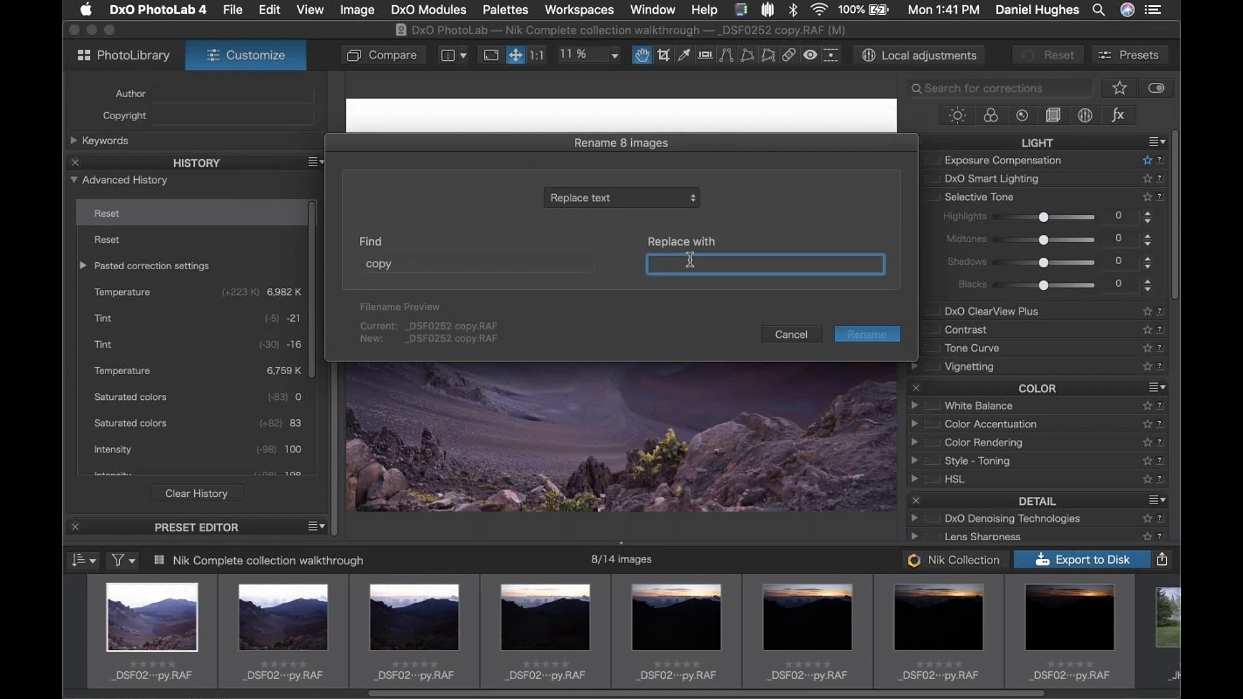
pyautogui.write('_hale')
pyautogui.write('akala')
pyautogui.click(871, 334)
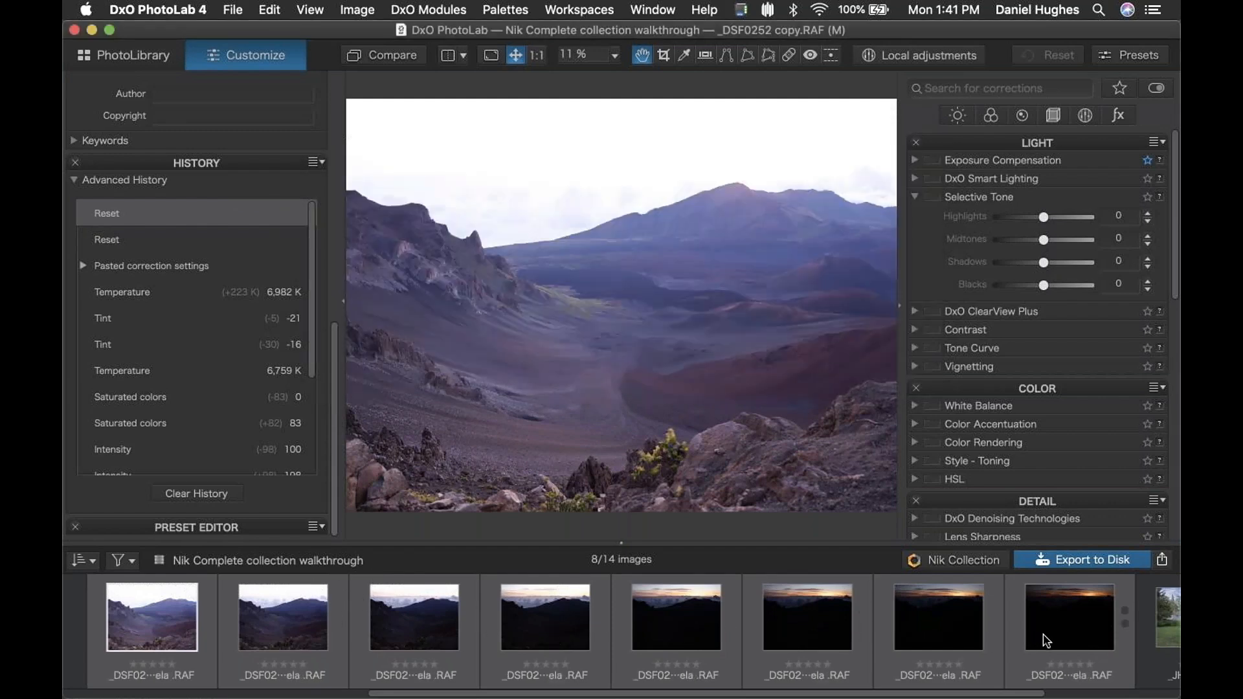
# Step: Check the file details of the renamed _DSF0259 photo and view the rename and project commands available for the selection
pyautogui.moveTo(1047, 641)
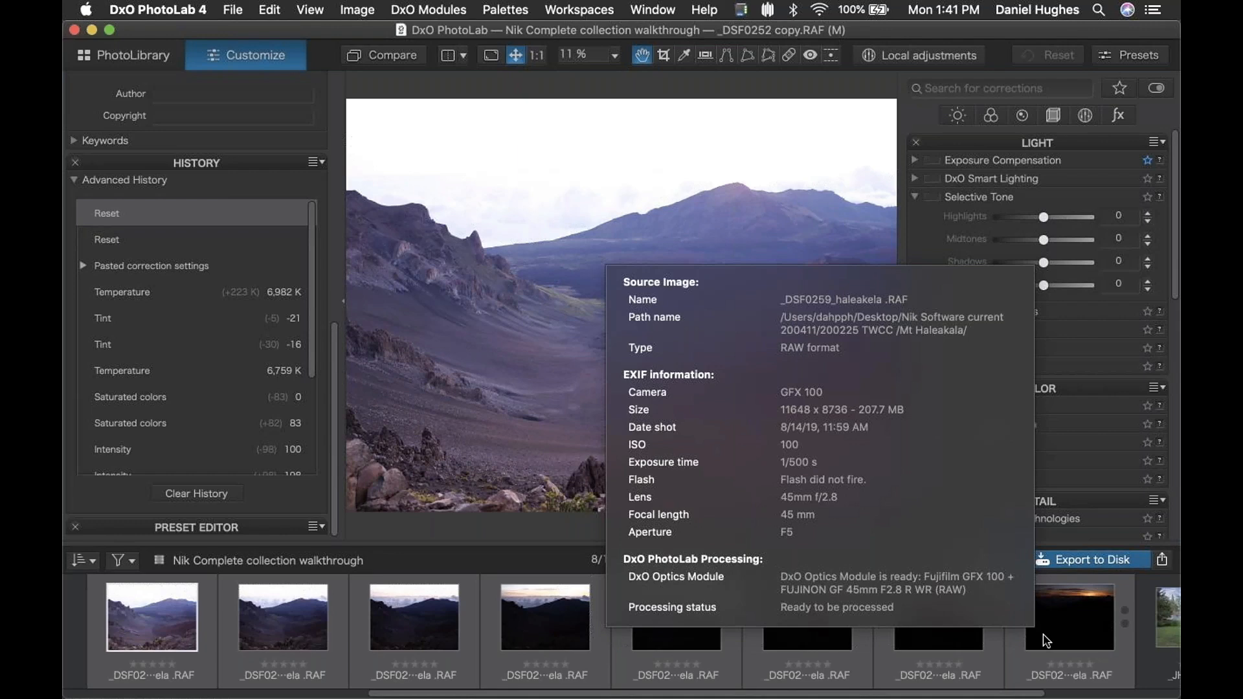
pyautogui.rightClick(1047, 641)
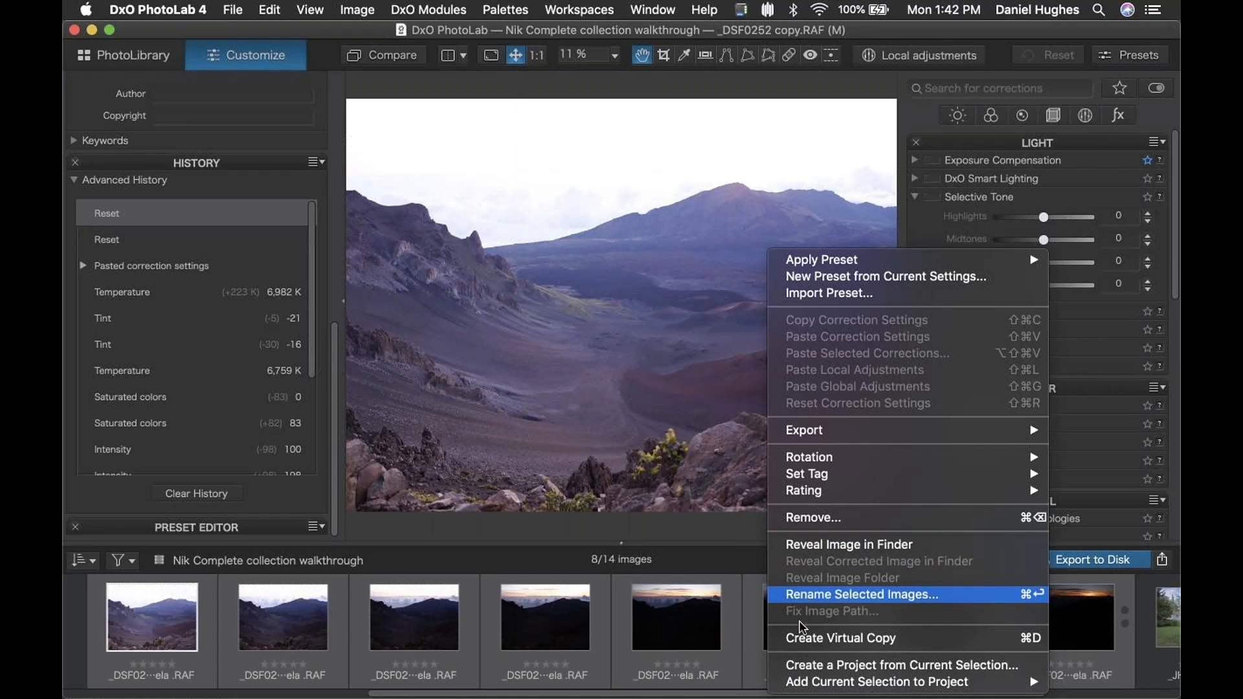
pyautogui.moveTo(812, 682)
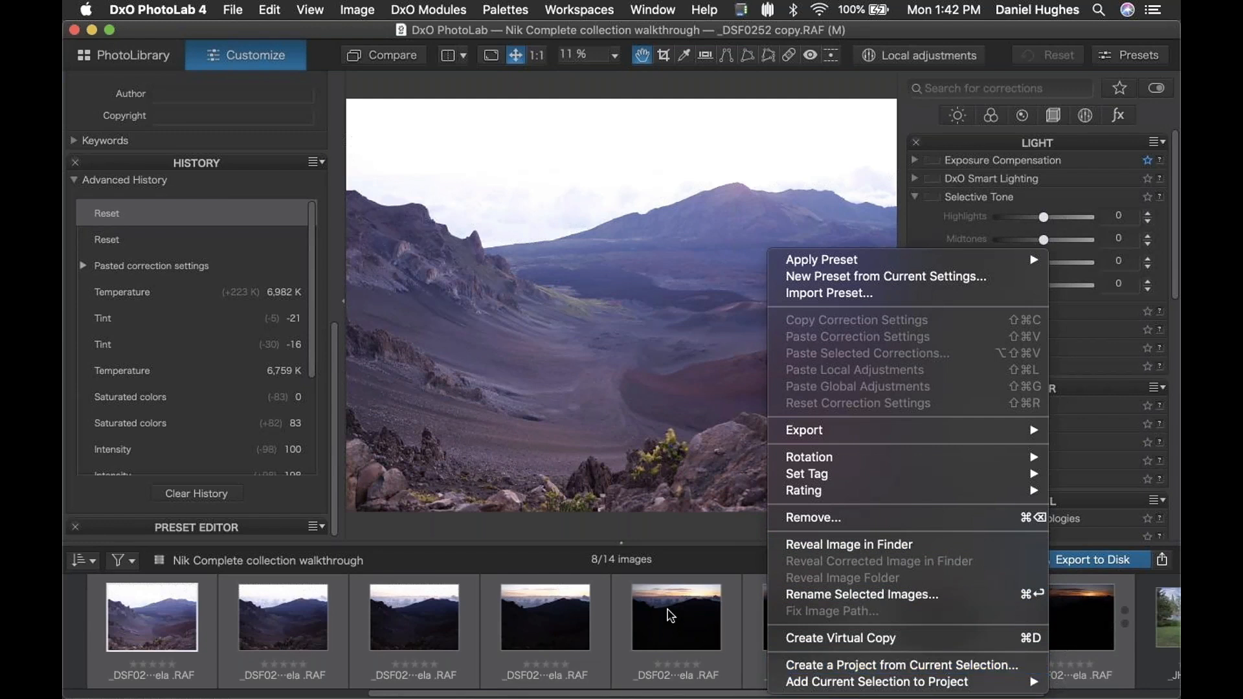
pyautogui.click(414, 553)
# Step: Enable White Balance on the brightest mountain photo, _DSF0252, expand its settings, and compare the photo with the darkest one, _DSF0259
pyautogui.click(276, 620)
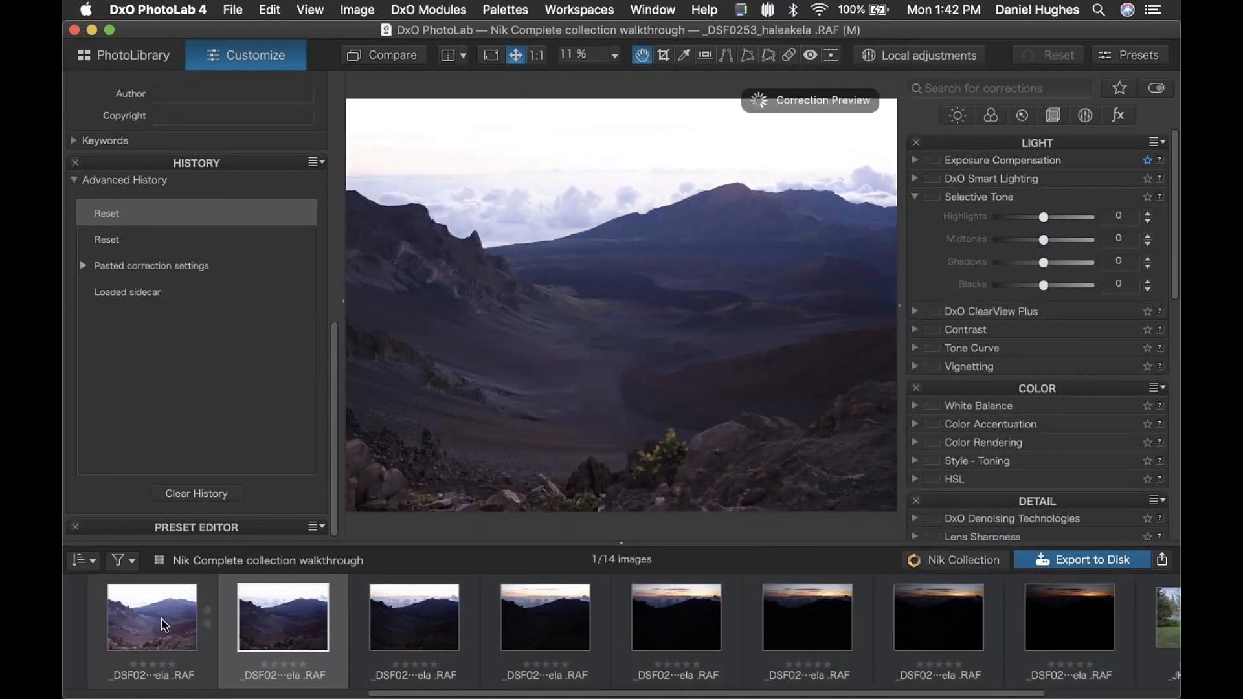
pyautogui.click(162, 622)
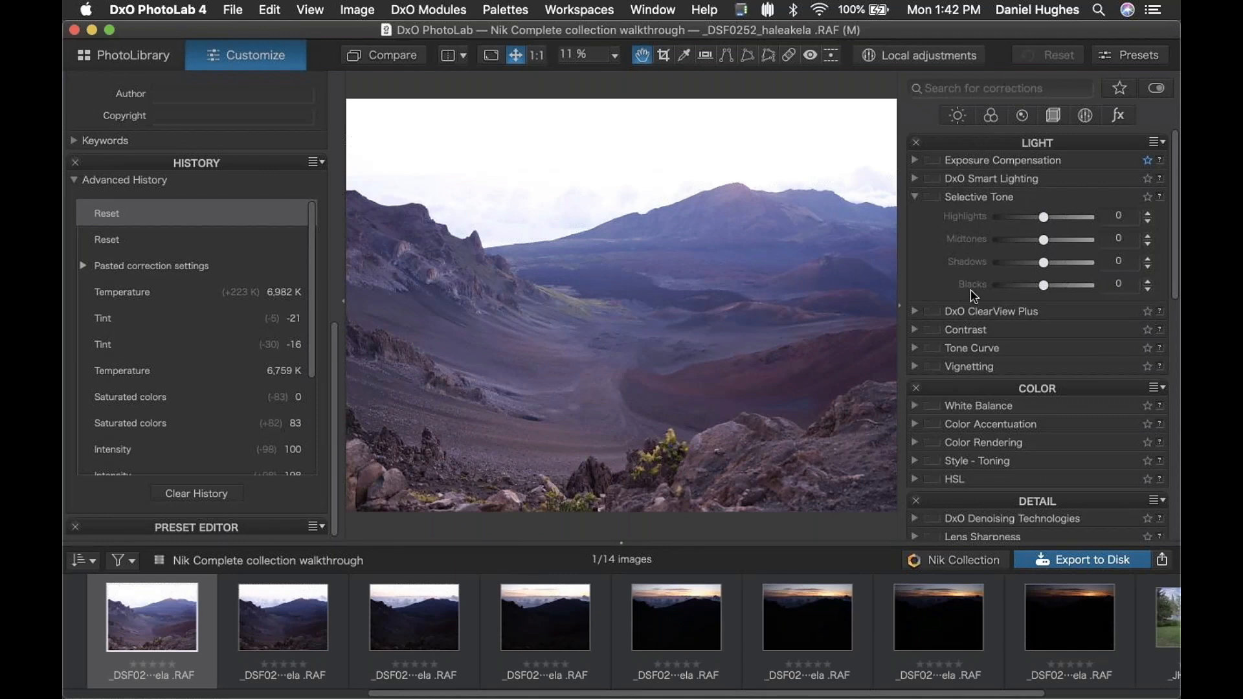
pyautogui.click(974, 404)
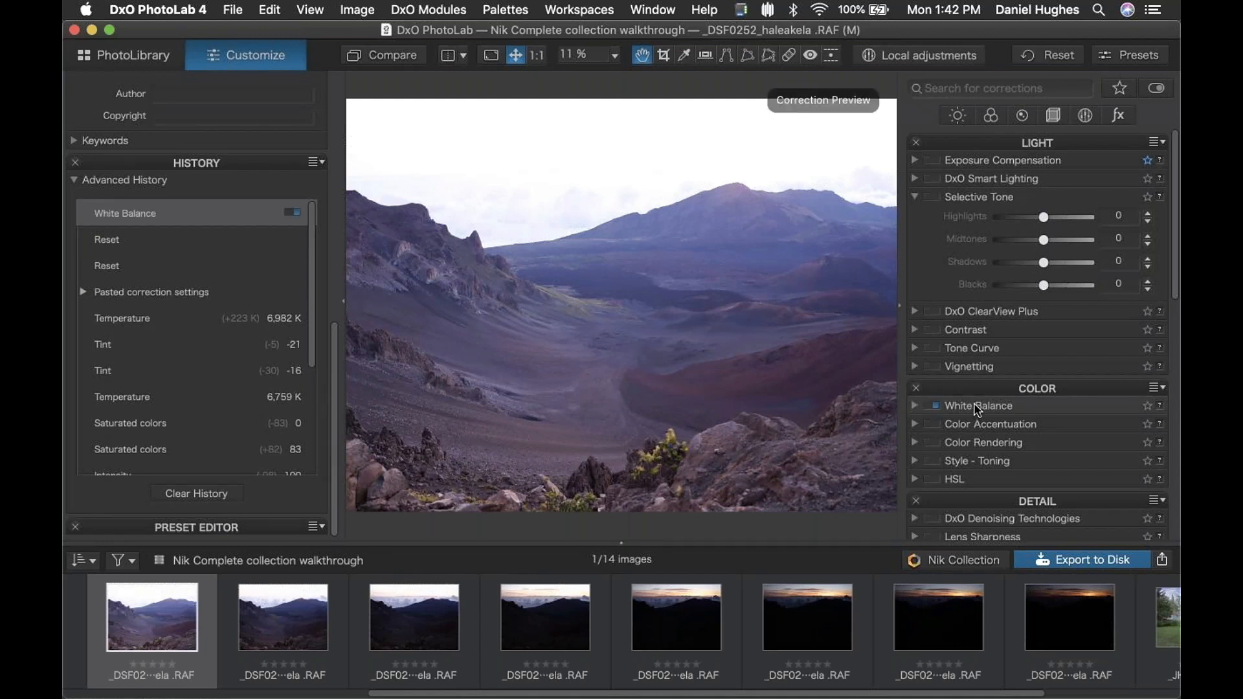
pyautogui.click(980, 393)
pyautogui.click(980, 393)
pyautogui.click(915, 406)
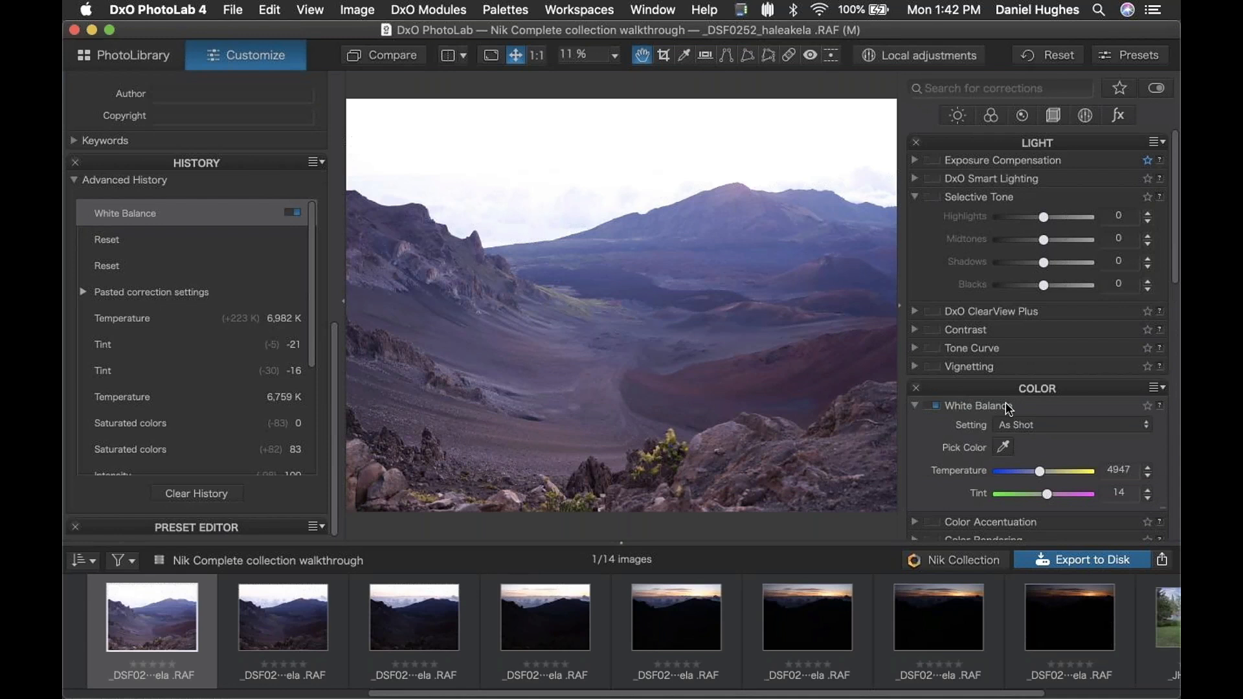
pyautogui.click(1084, 620)
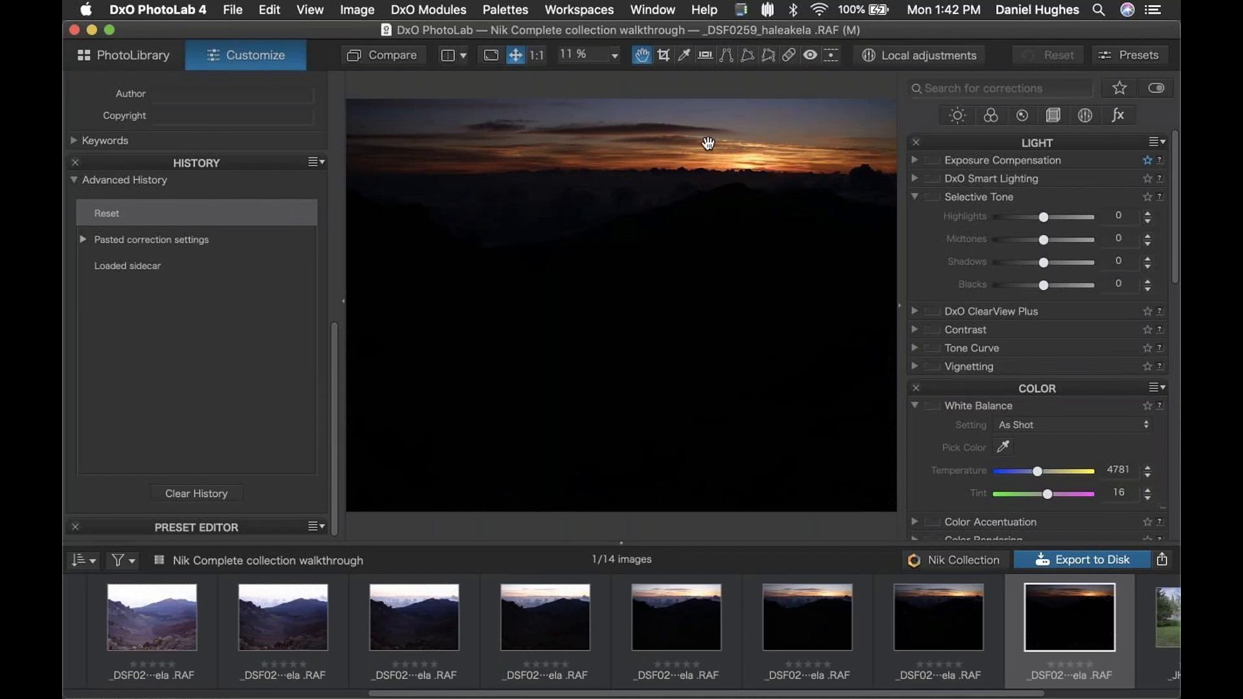
pyautogui.click(151, 631)
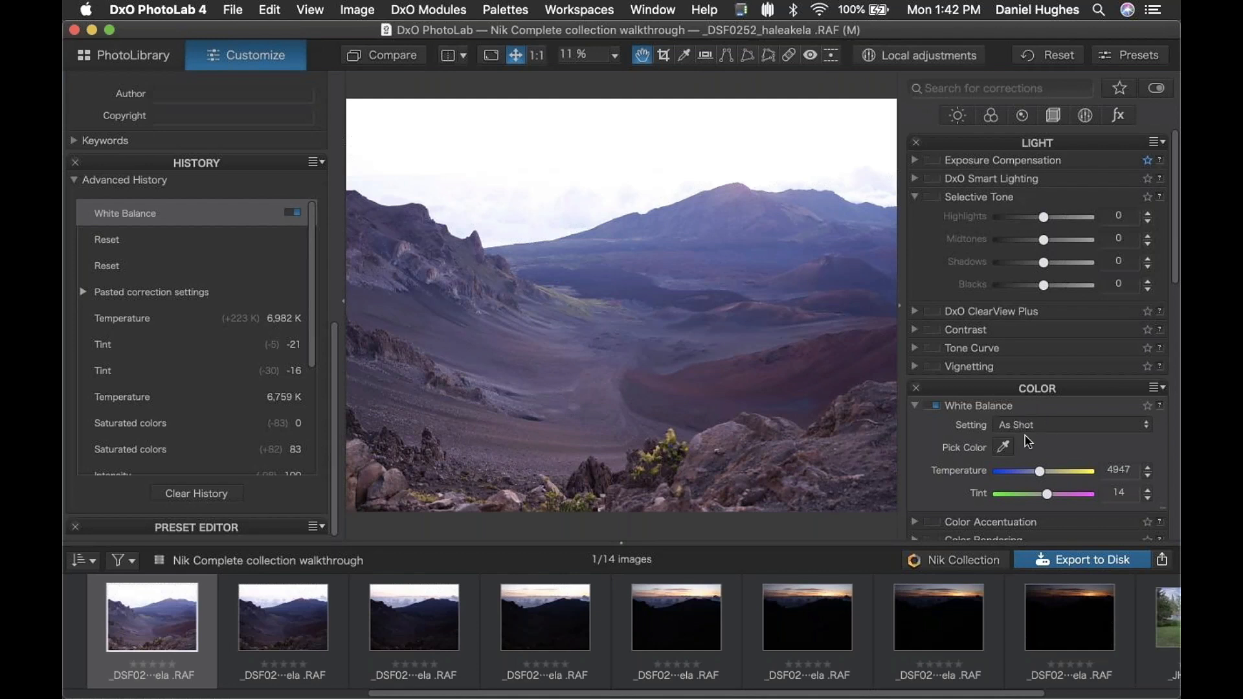
# Step: Try the Daylight and Cloudy white balance presets on the brightest mountain photo
pyautogui.click(1050, 420)
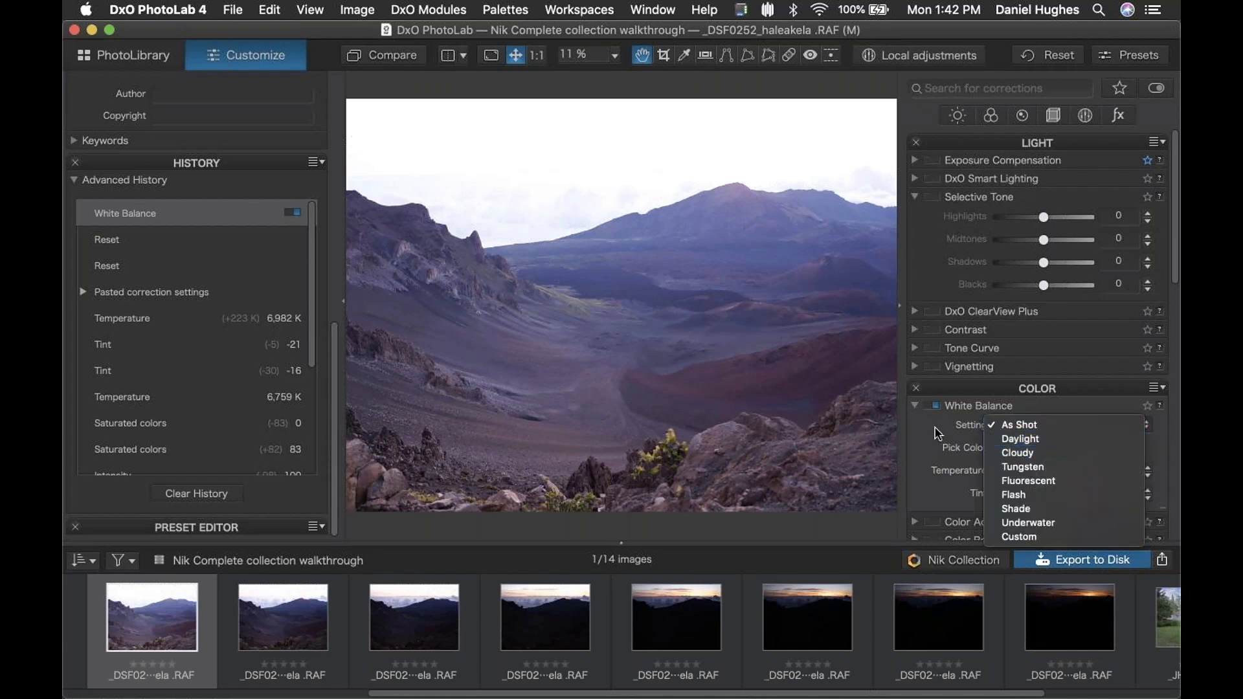
pyautogui.click(1026, 440)
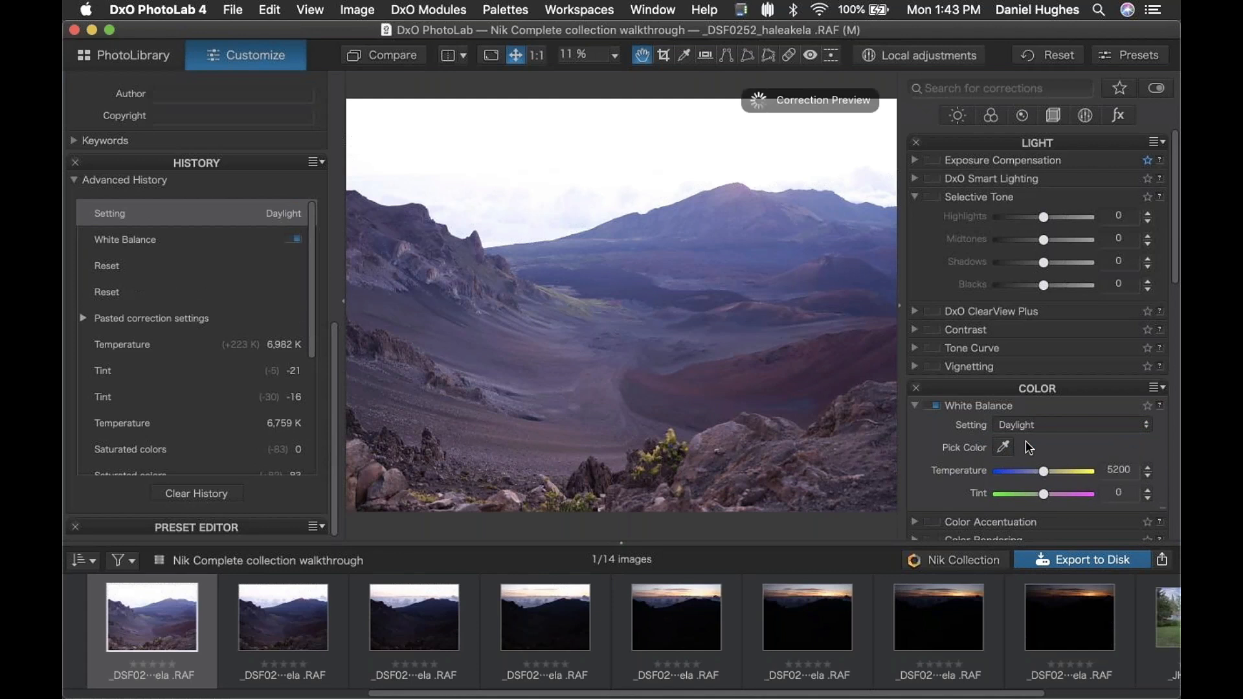
pyautogui.click(1036, 426)
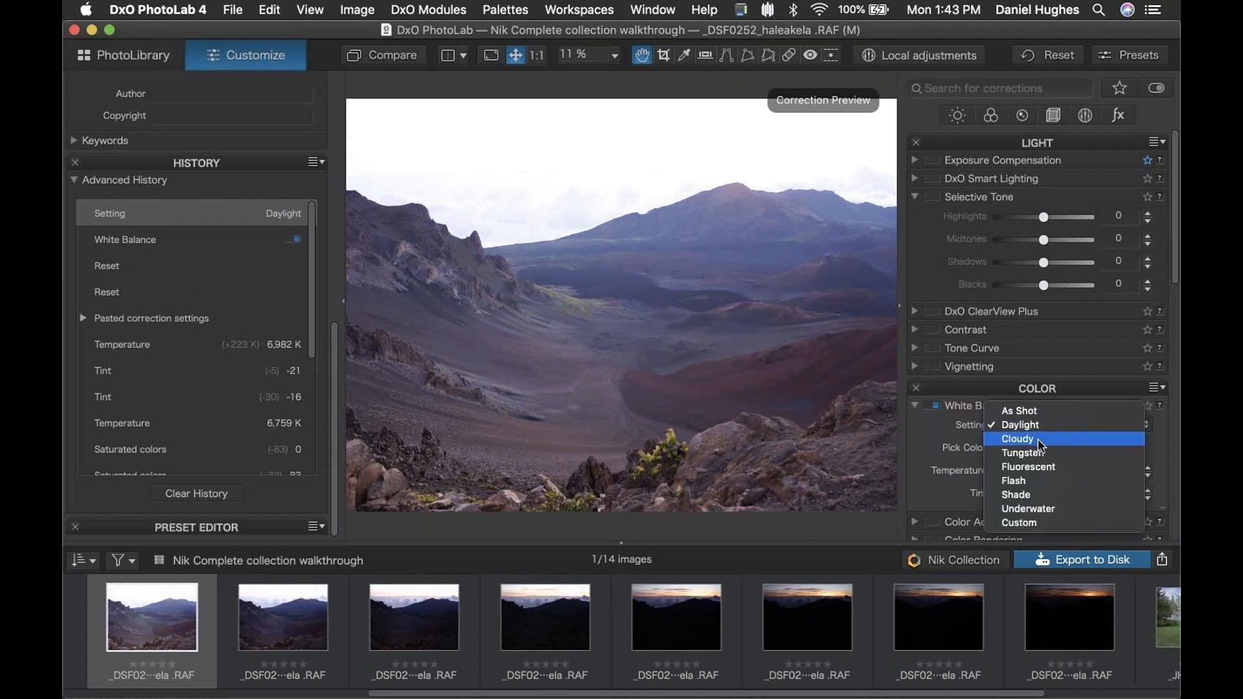
pyautogui.click(1038, 439)
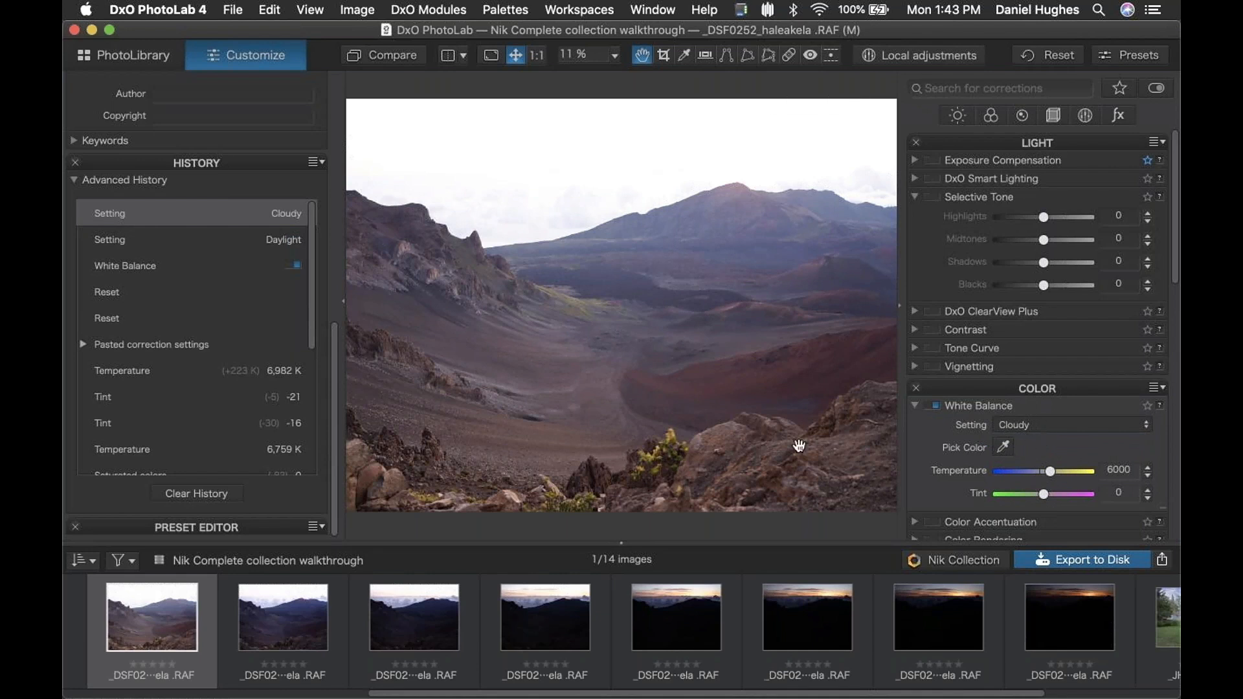
# Step: Set the white balance of _DSF0252 to temperature 6577 and tint -35, and enable Color Rendering
pyautogui.moveTo(1050, 471); pyautogui.dragTo(1037, 496)
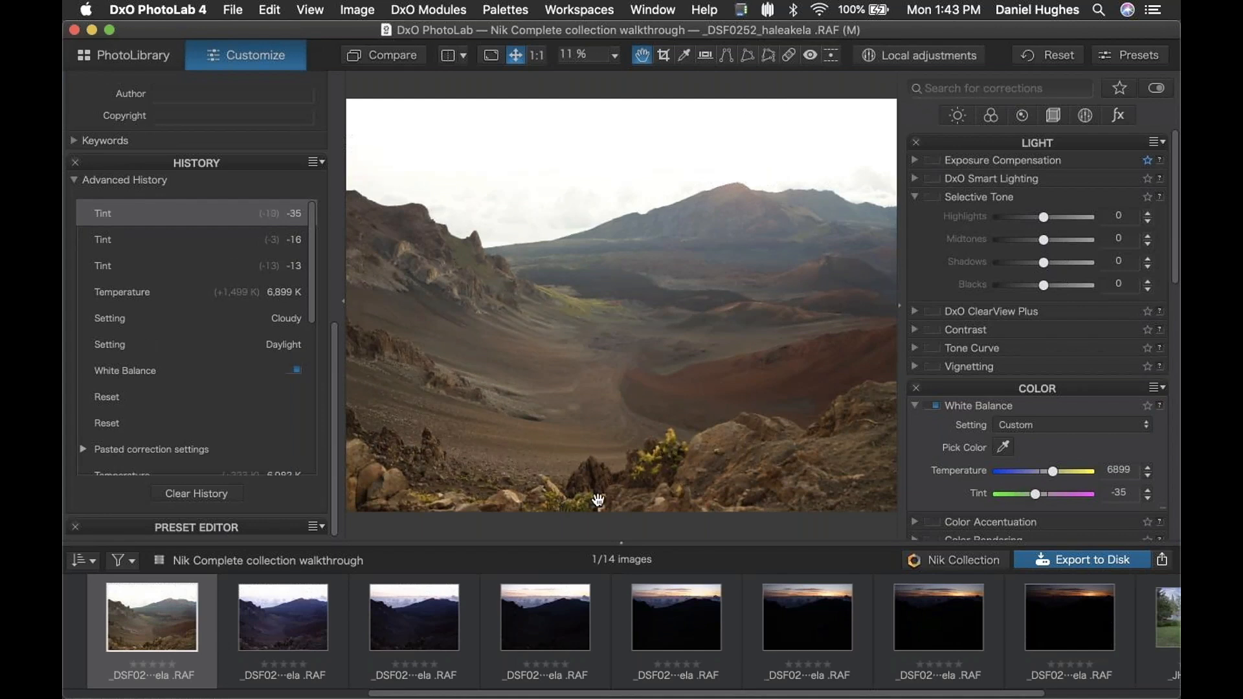
pyautogui.moveTo(1052, 471); pyautogui.dragTo(1051, 471)
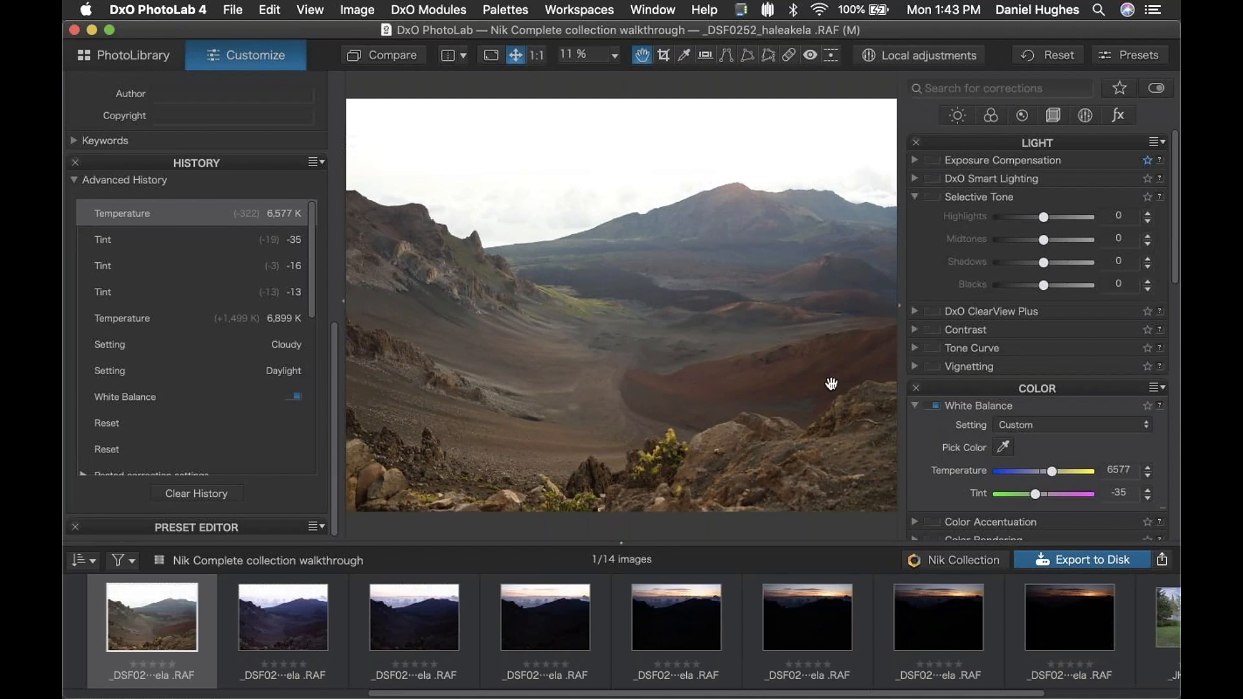
pyautogui.click(914, 406)
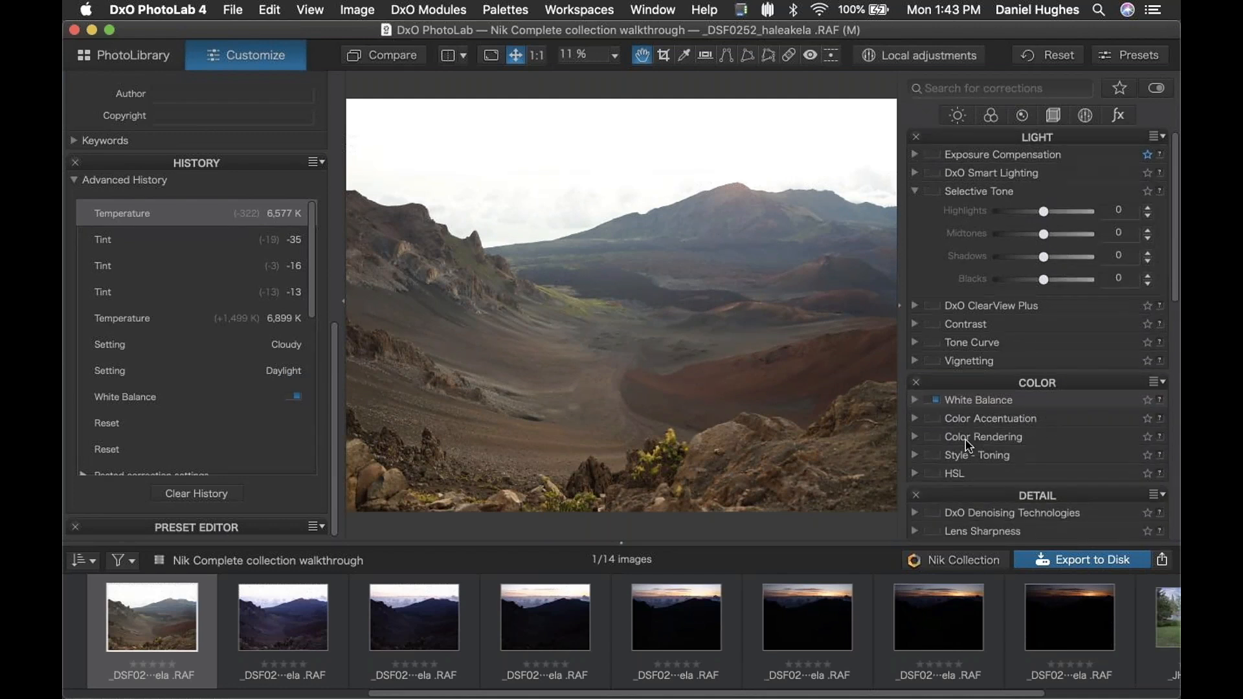
pyautogui.click(936, 437)
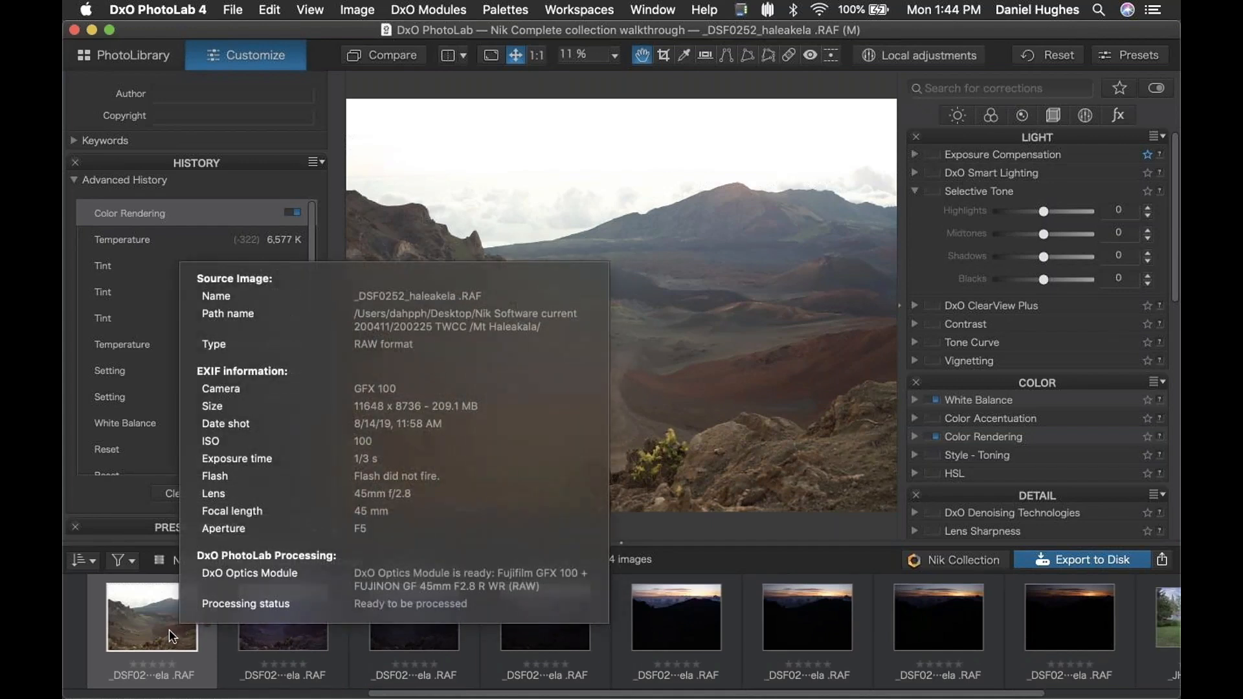
pyautogui.keyDown('shift'); pyautogui.click(1062, 621); pyautogui.keyUp('shift')
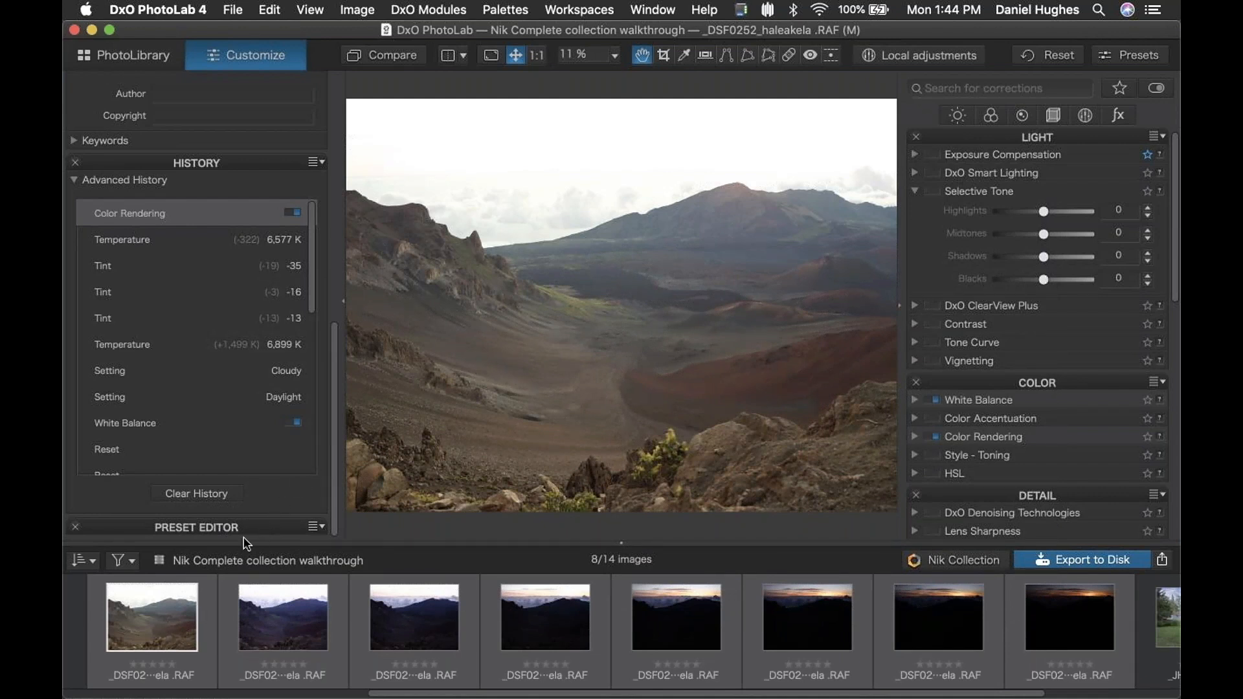
pyautogui.rightClick(174, 605)
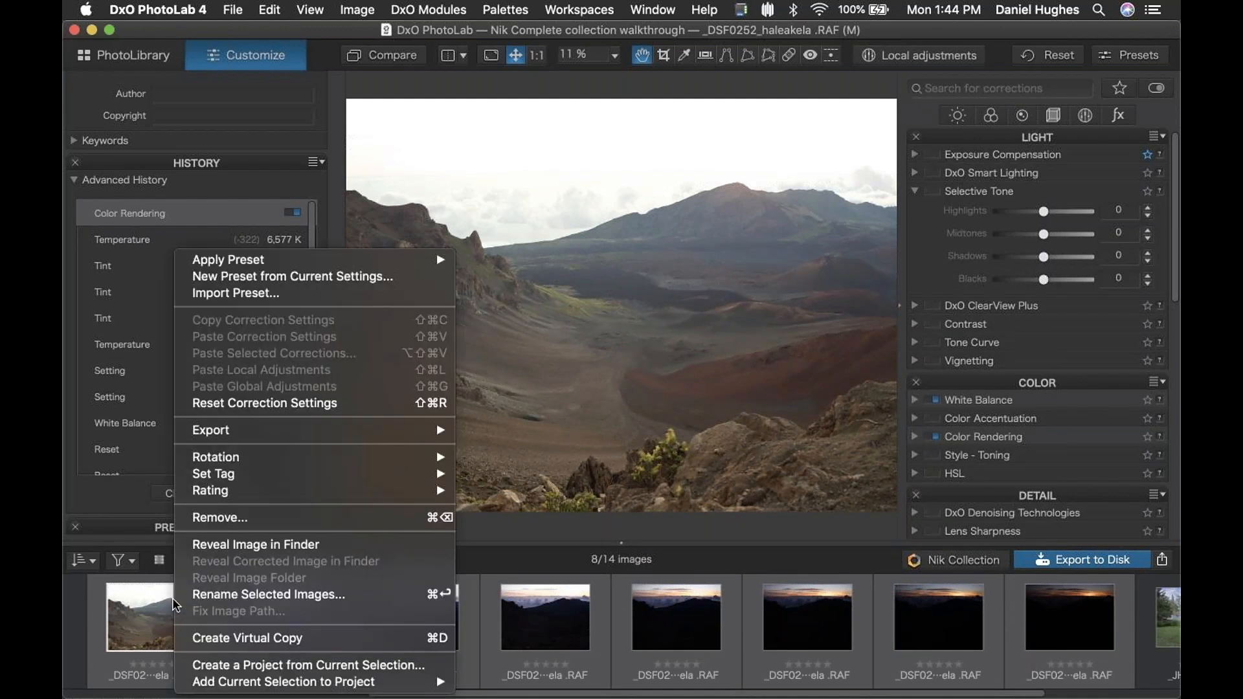
pyautogui.click(147, 611)
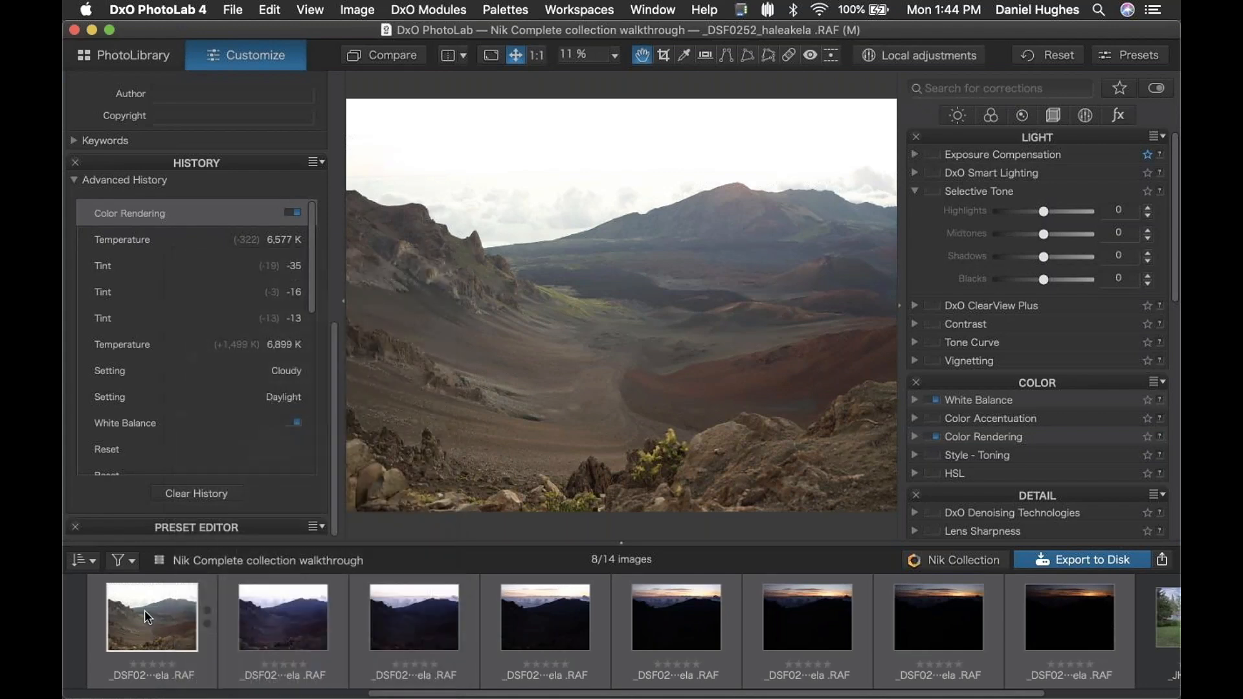
# Step: Copy the correction settings of _DSF0252 alone and paste them onto all eight mountain photos, _DSF0252 to _DSF0259
pyautogui.click(154, 610)
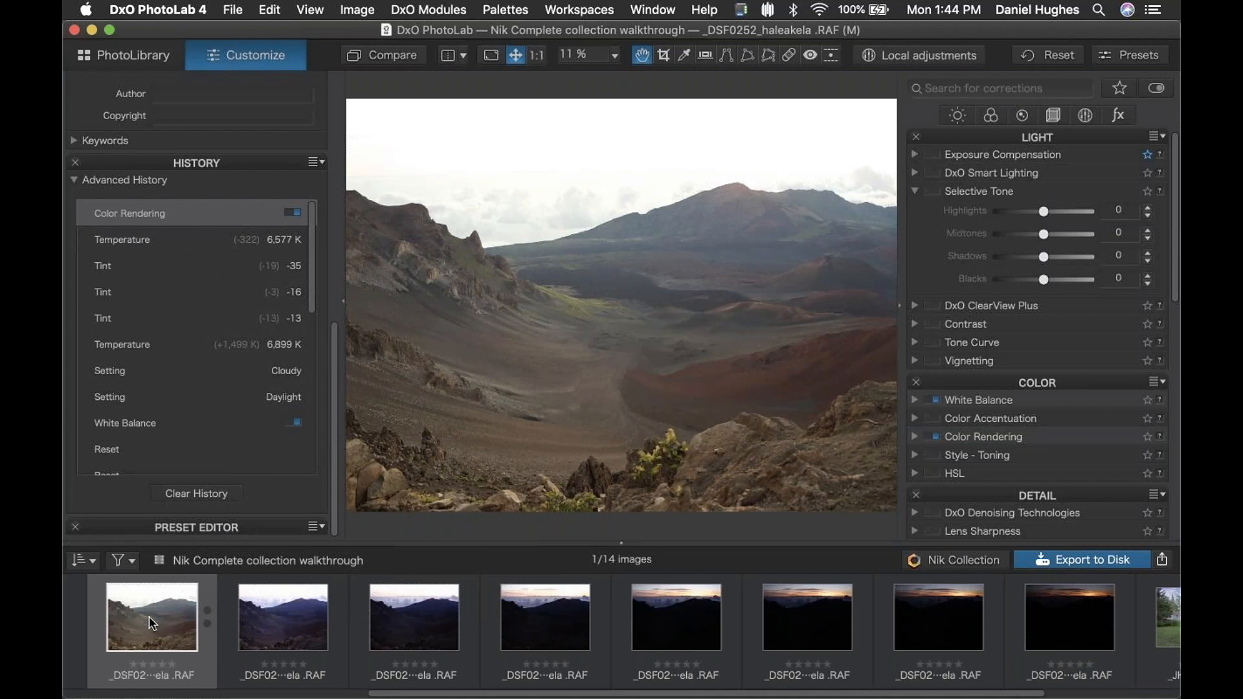
pyautogui.rightClick(151, 616)
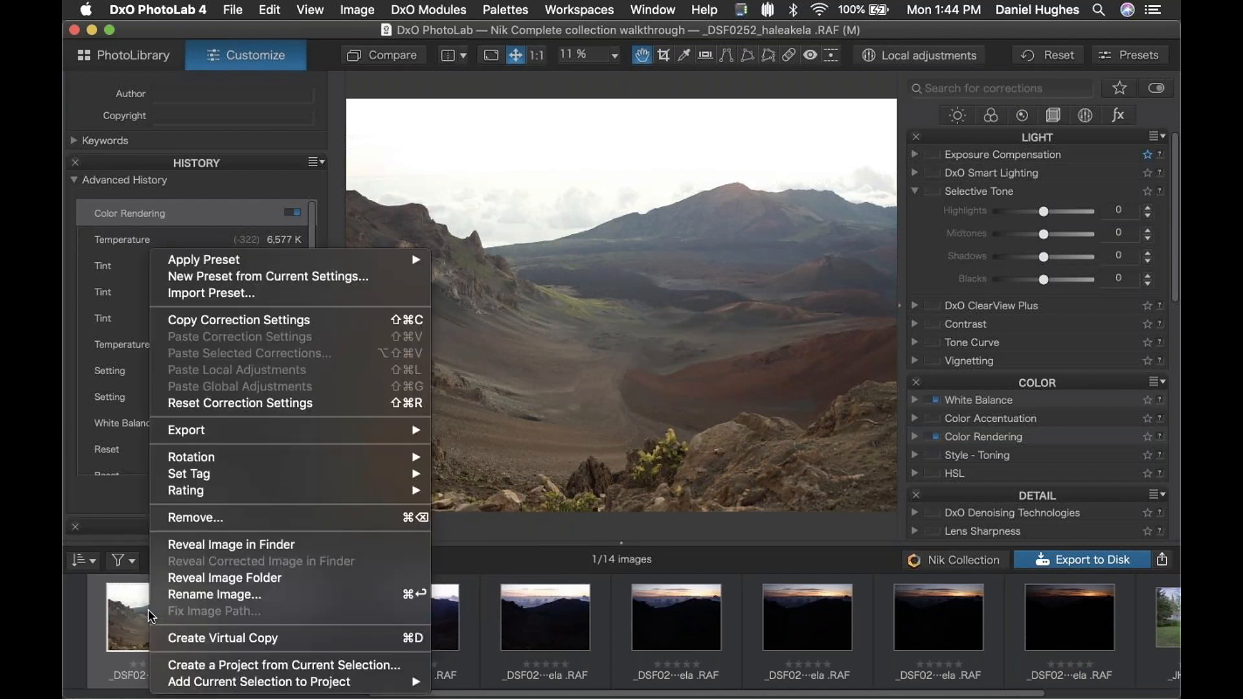
pyautogui.click(187, 320)
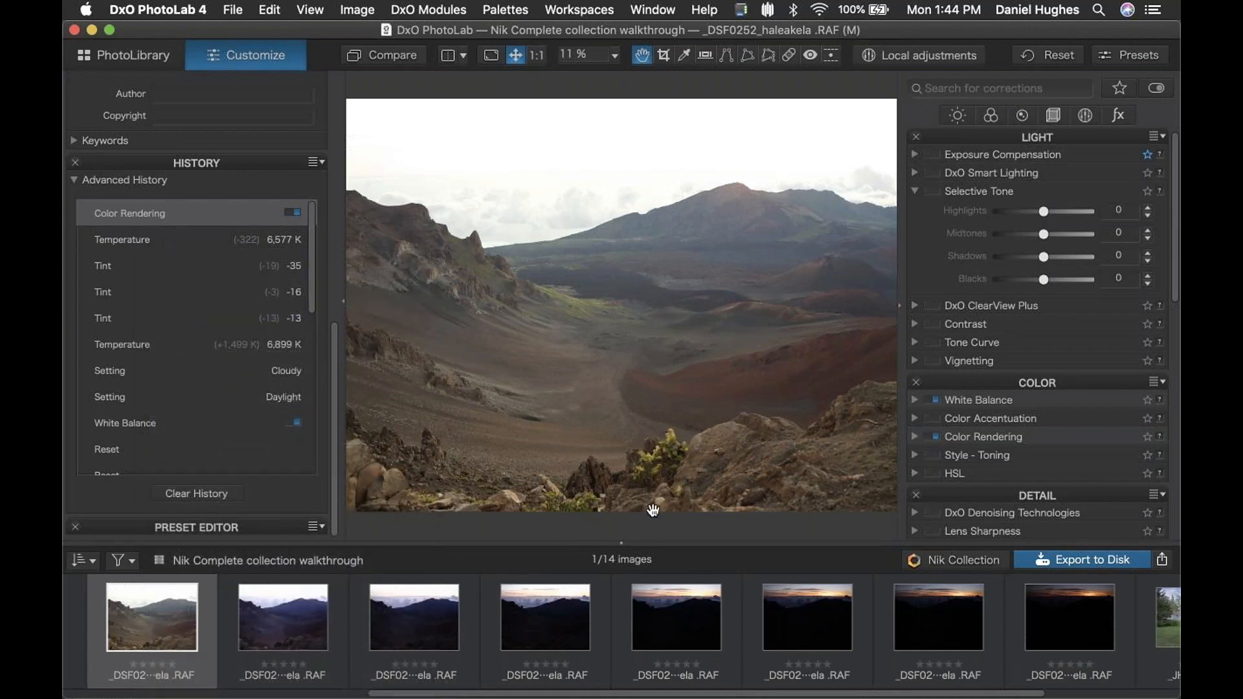
pyautogui.click(1076, 625)
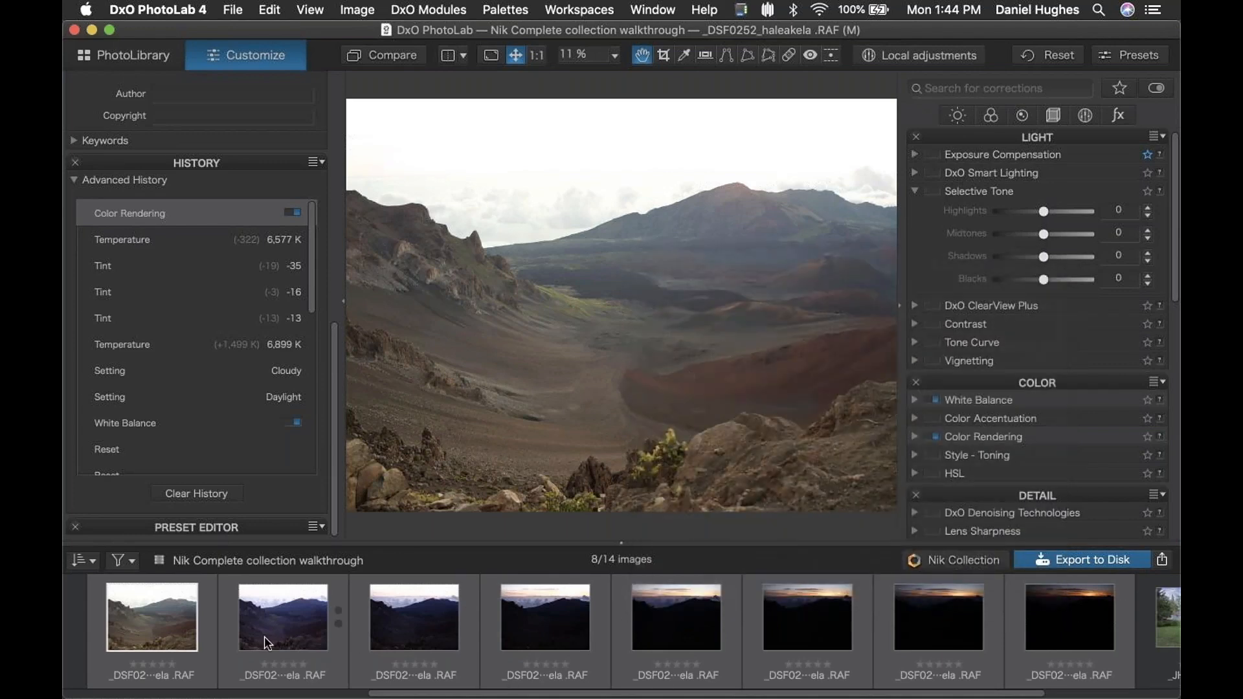
pyautogui.moveTo(270, 639)
pyautogui.rightClick(307, 627)
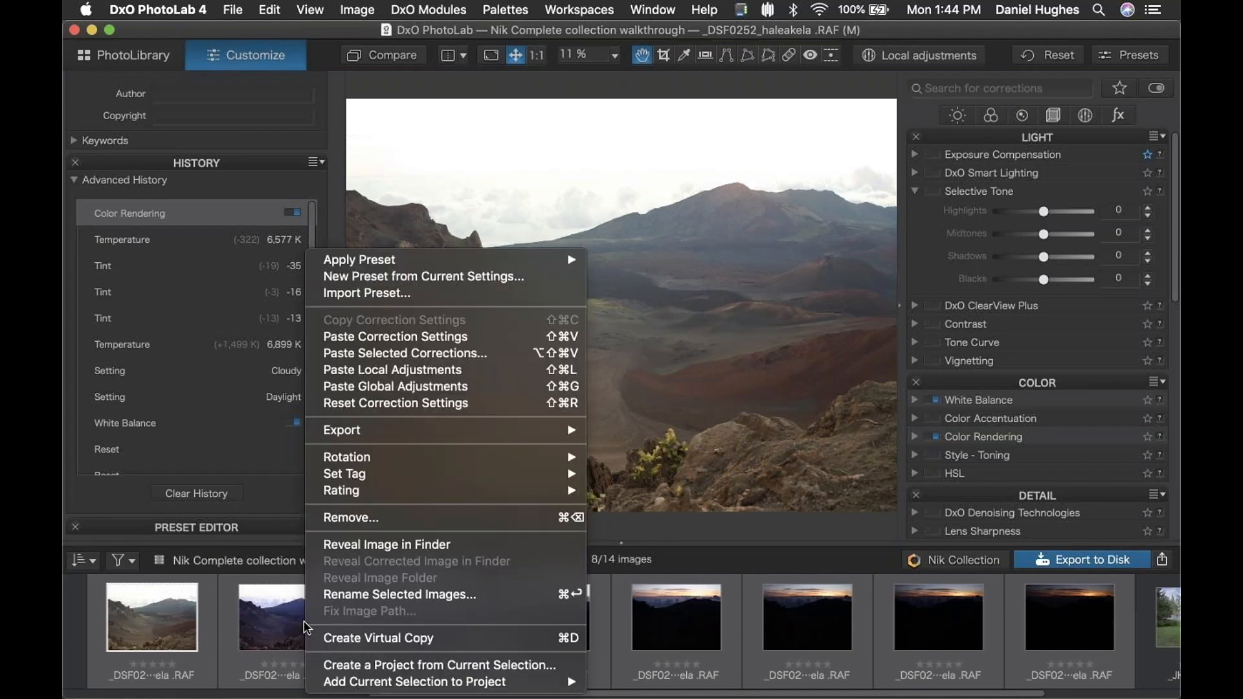
pyautogui.click(348, 337)
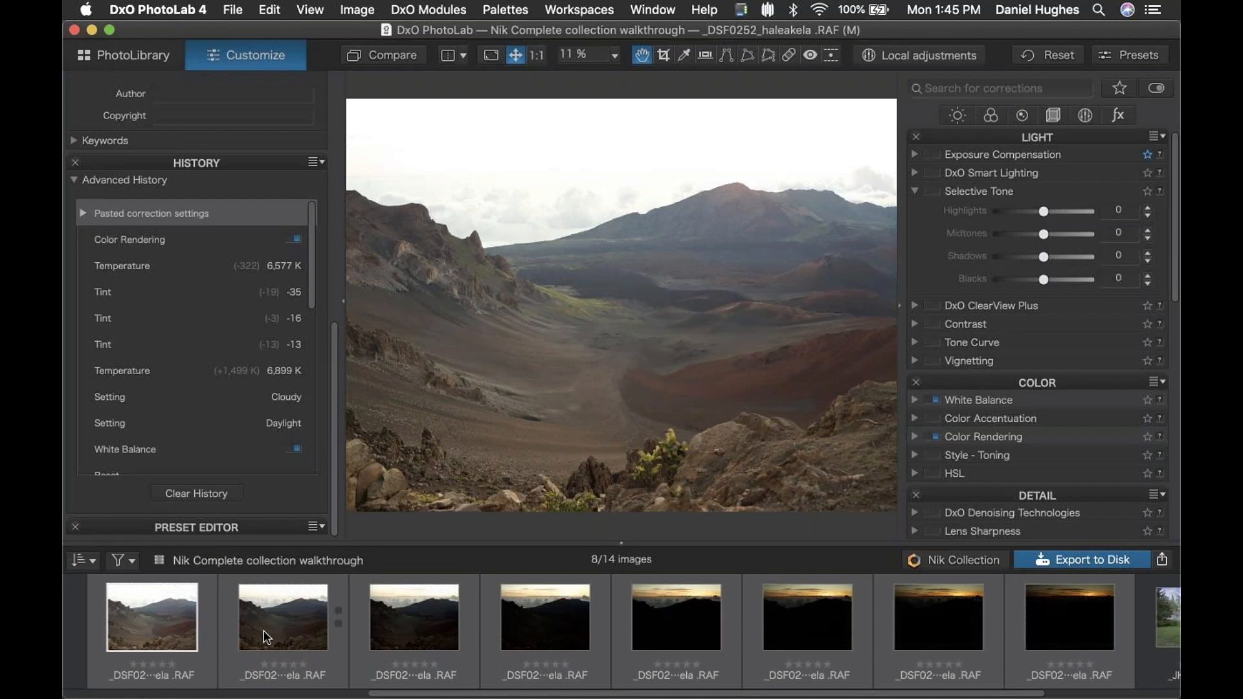
pyautogui.rightClick(420, 646)
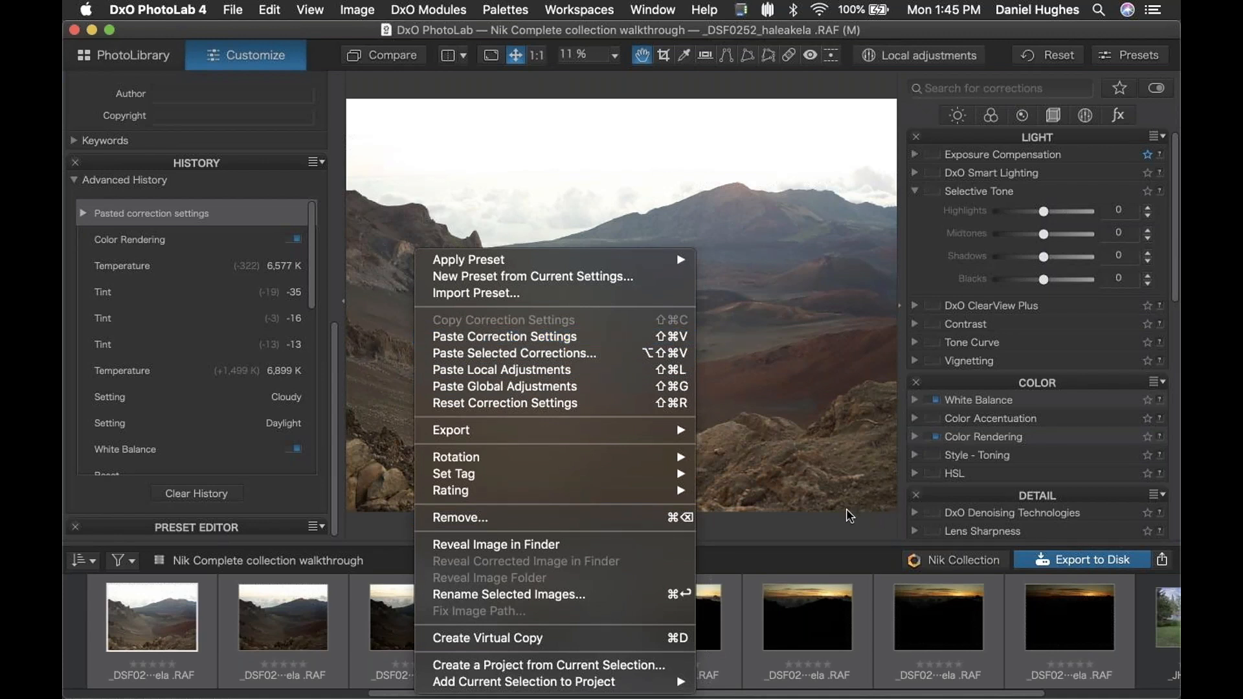
pyautogui.click(787, 549)
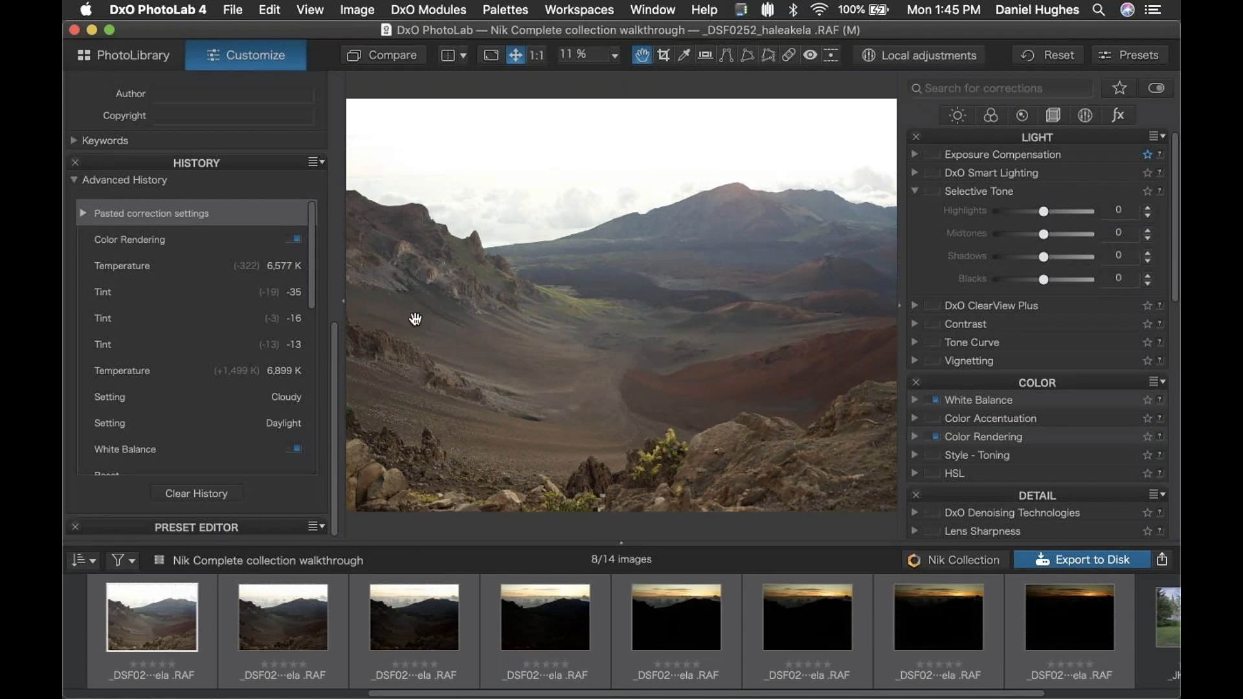
# Step: Open the "Jaipur Street portrait photographer" folder in the photo library and look through its photos
pyautogui.click(142, 52)
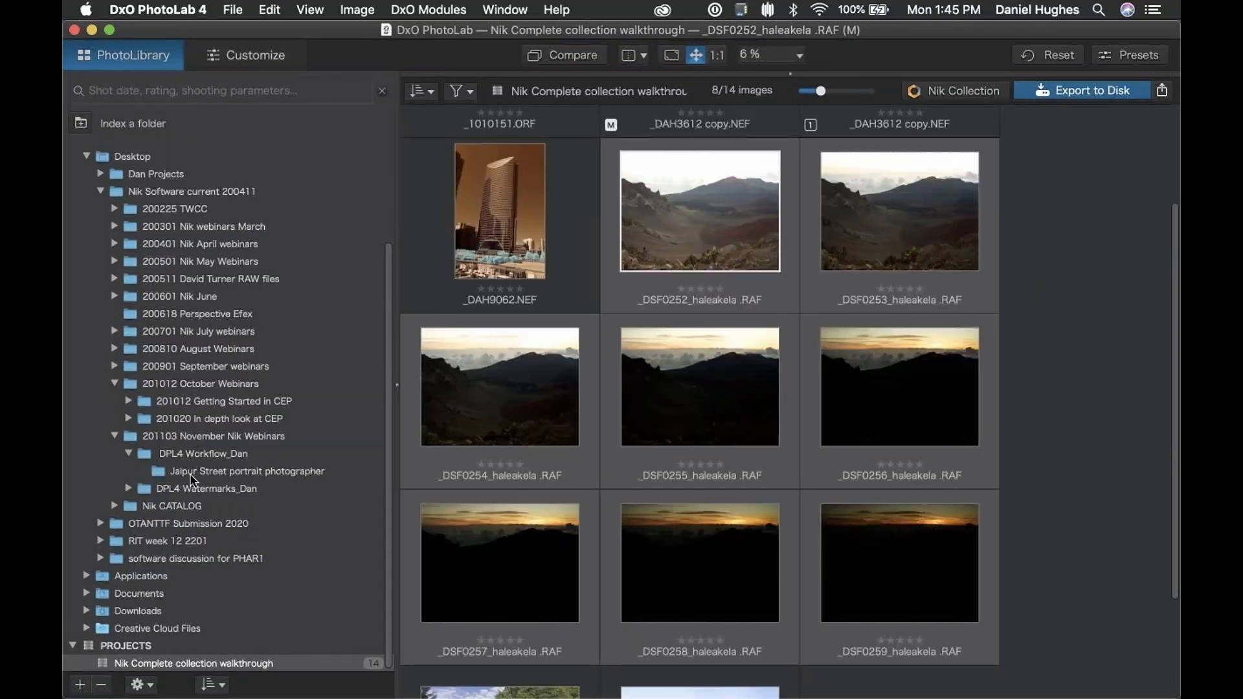
pyautogui.click(191, 473)
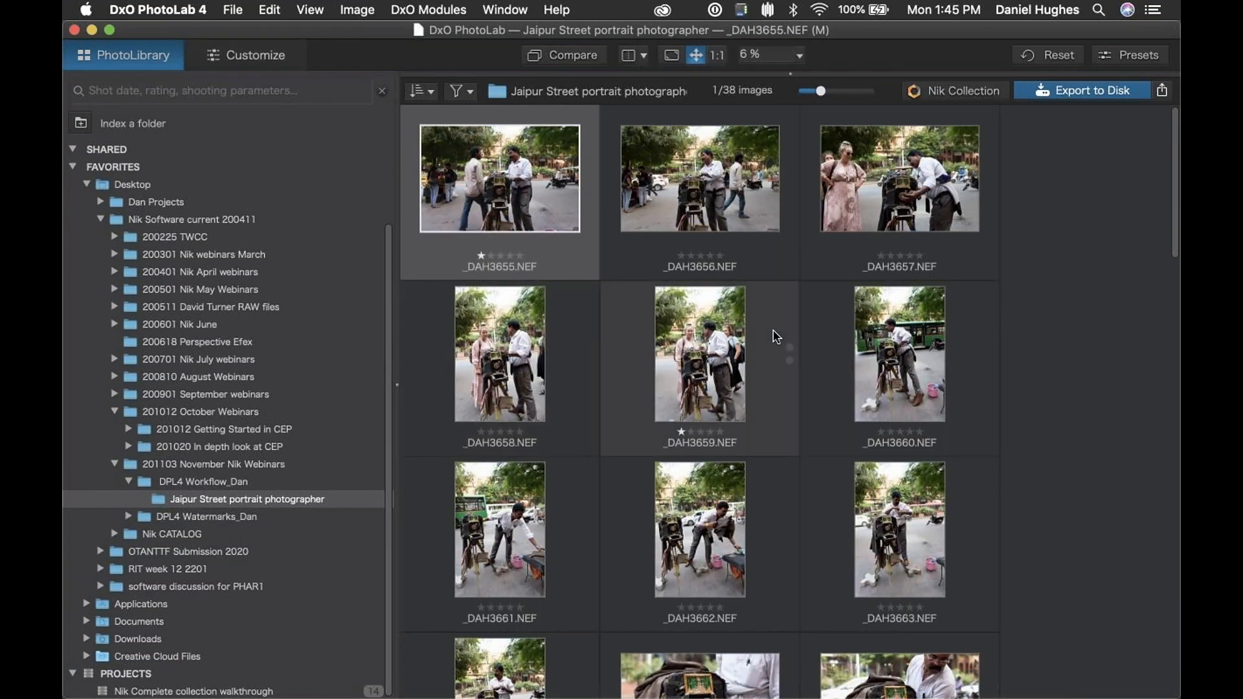
pyautogui.scroll(-3, 777, 309)
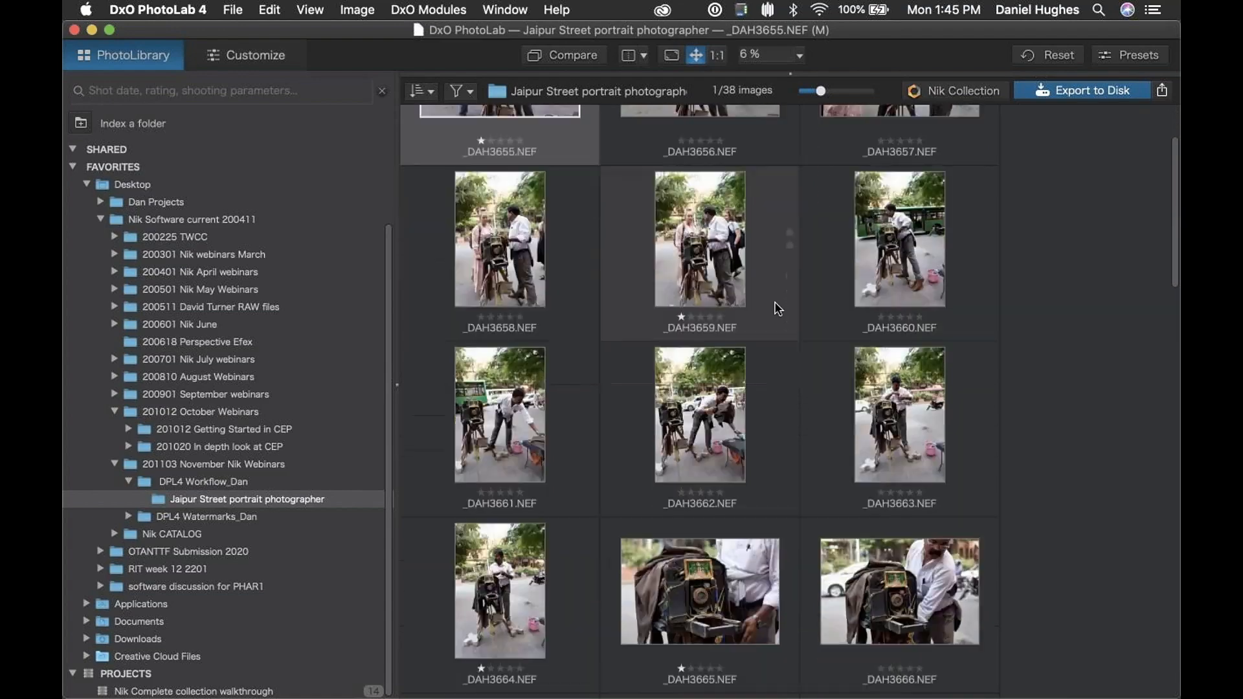
pyautogui.scroll(-9, 778, 309)
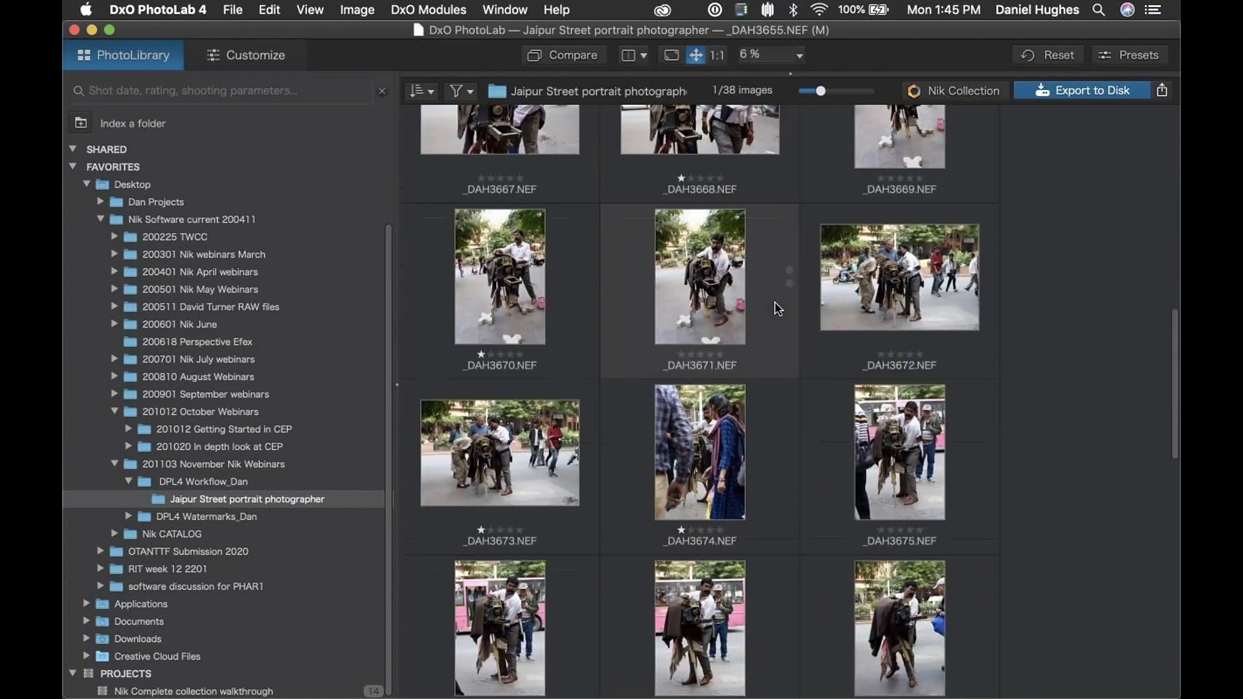
pyautogui.scroll(9, 764, 304)
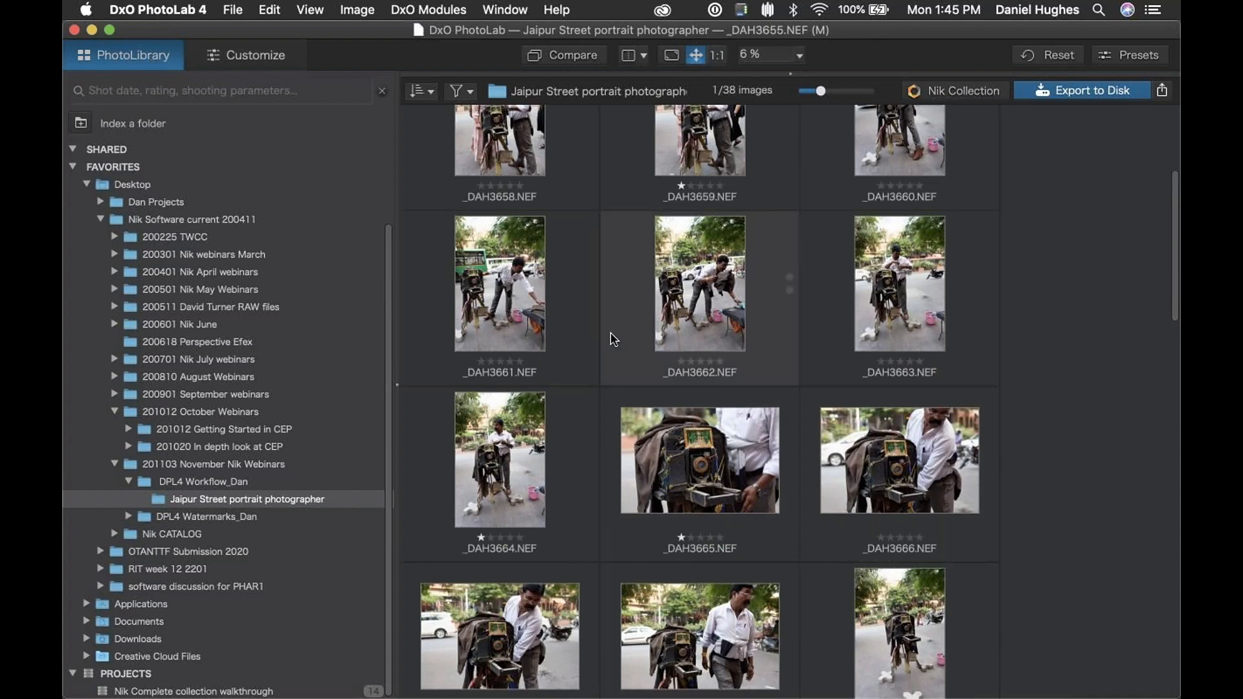
pyautogui.scroll(4, 611, 339)
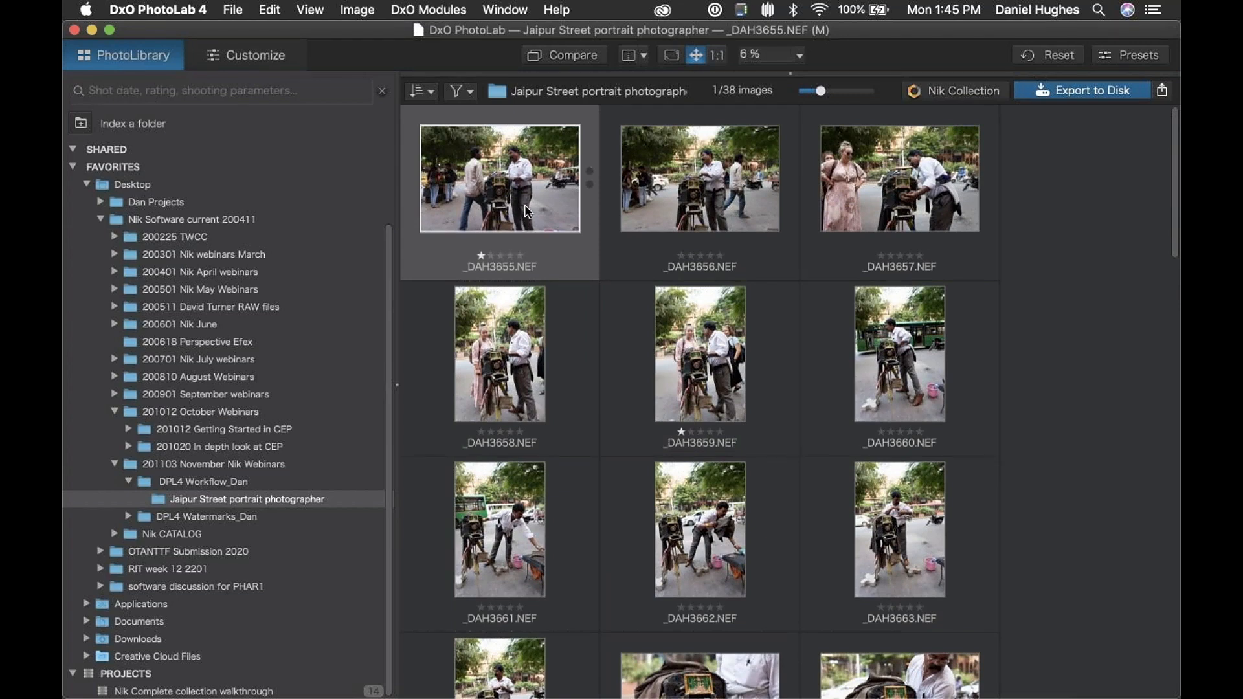
# Step: Filter the Jaipur folder to hide the photos without a star rating
pyautogui.click(473, 93)
pyautogui.click(473, 92)
pyautogui.click(474, 92)
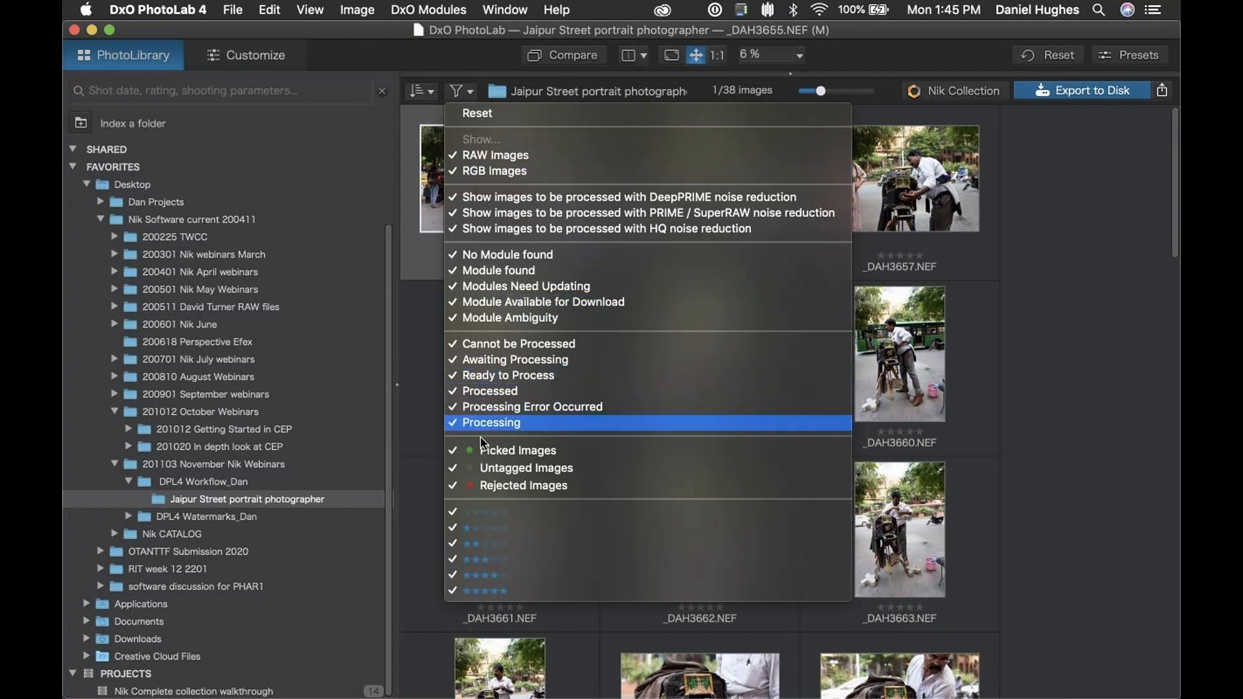
pyautogui.click(487, 511)
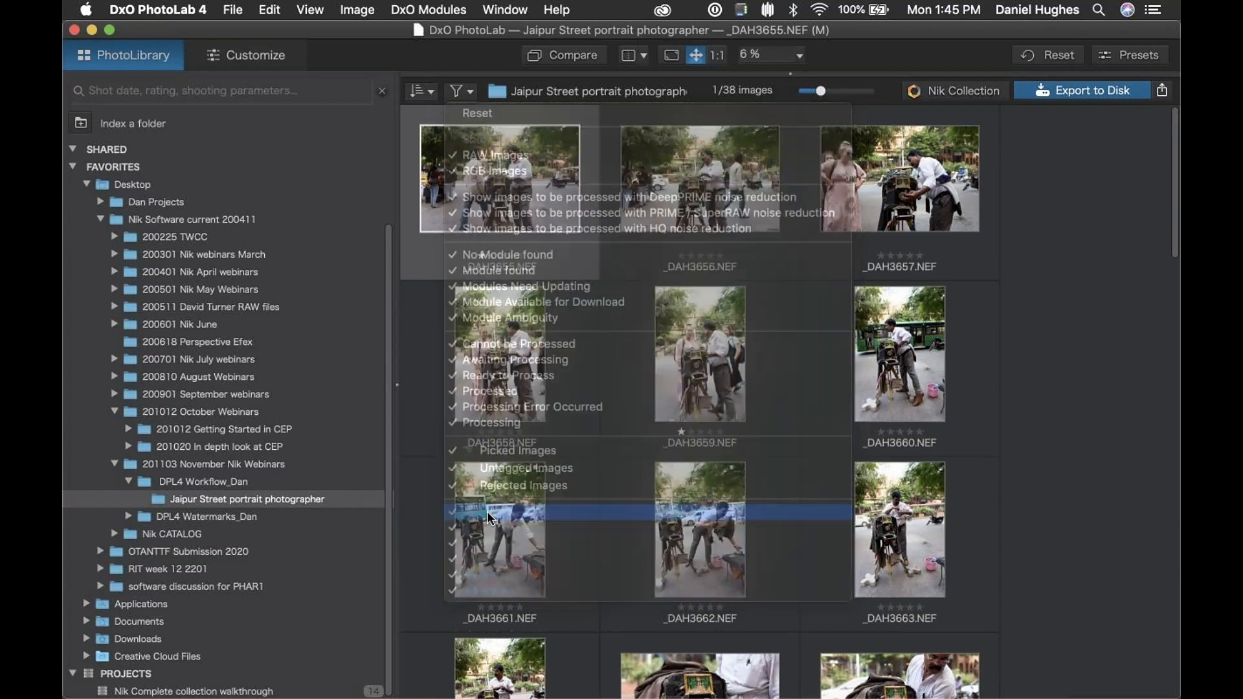
# Step: Look through the filtered one-star photos of the Jaipur folder, from _DAH3655 to _DAH3691
pyautogui.scroll(-1, 827, 375)
pyautogui.scroll(-4, 824, 388)
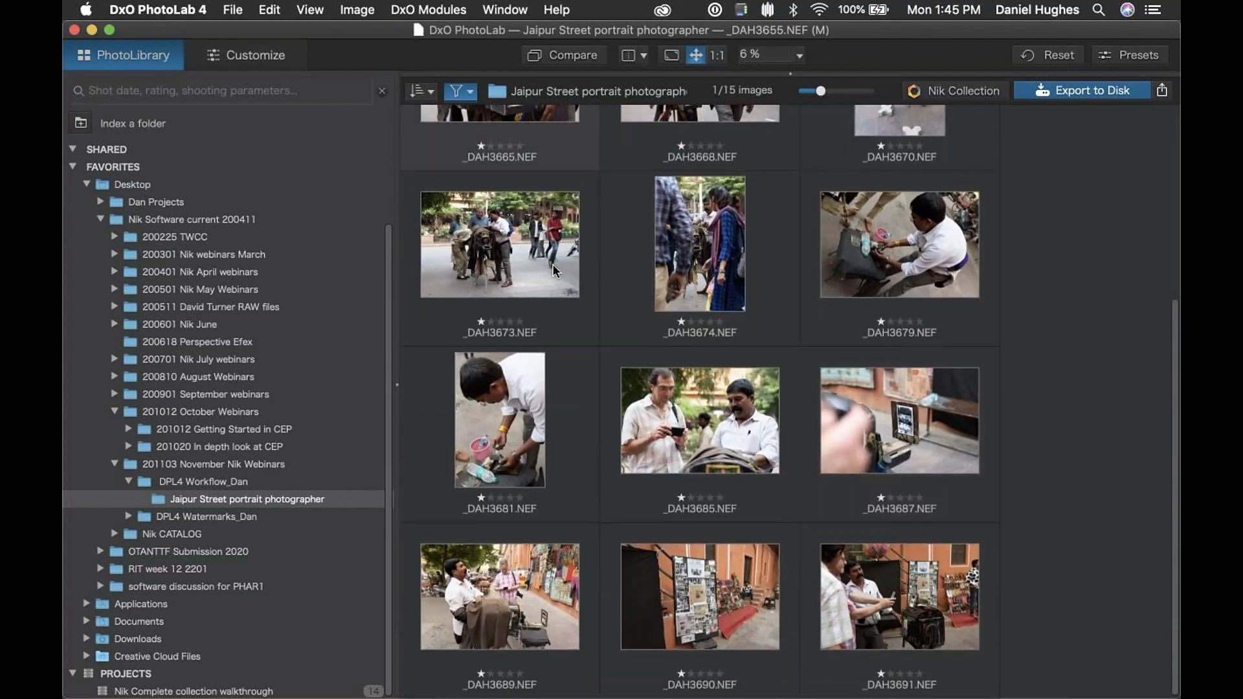
pyautogui.scroll(4, 589, 314)
pyautogui.scroll(2, 590, 314)
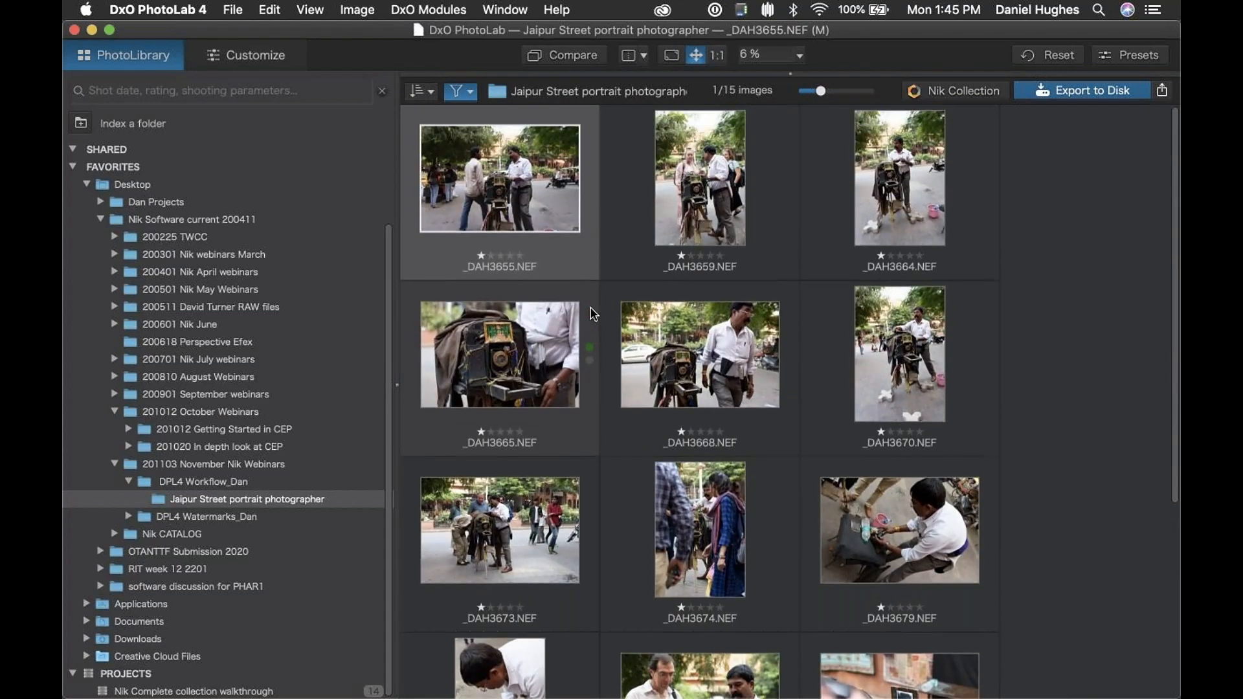
pyautogui.scroll(-5, 591, 314)
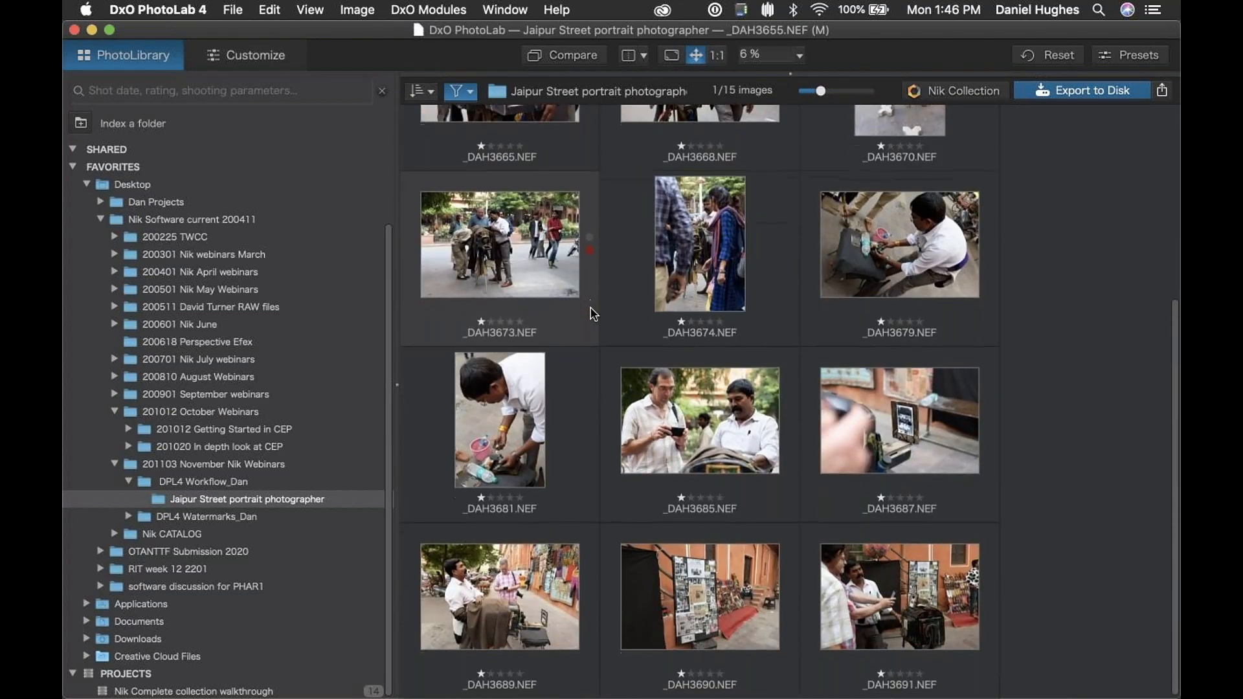
pyautogui.scroll(5, 594, 314)
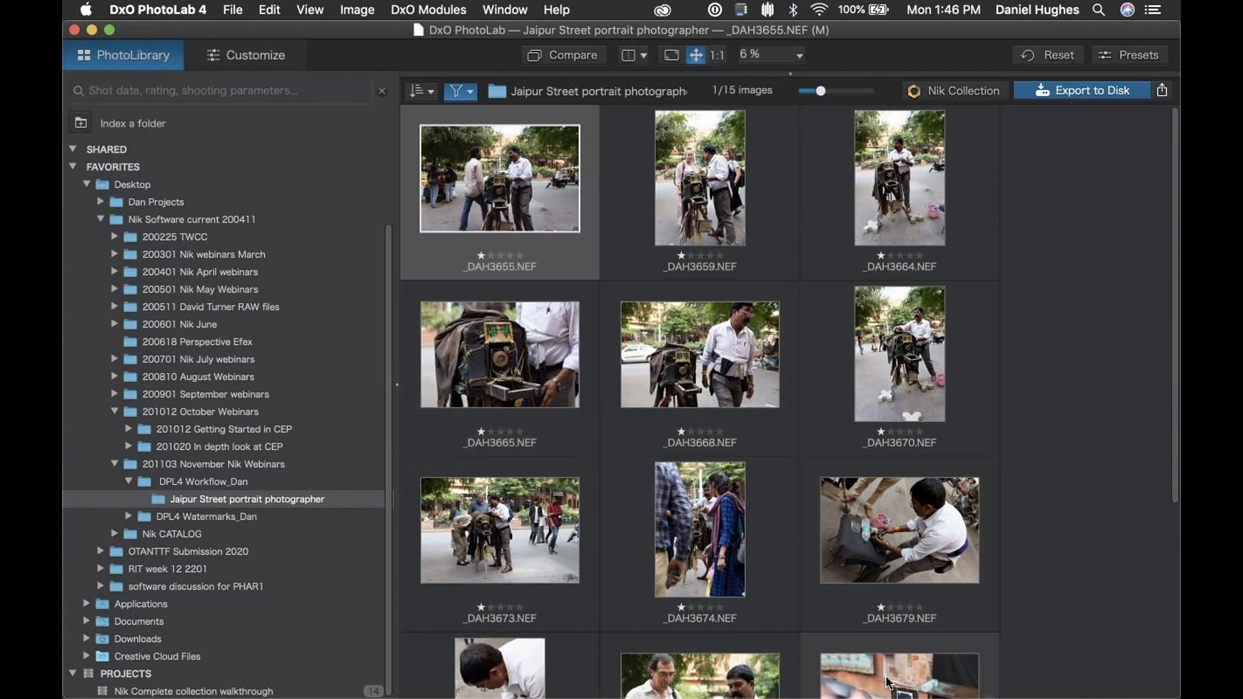
pyautogui.scroll(-2, 888, 682)
pyautogui.scroll(-2, 909, 623)
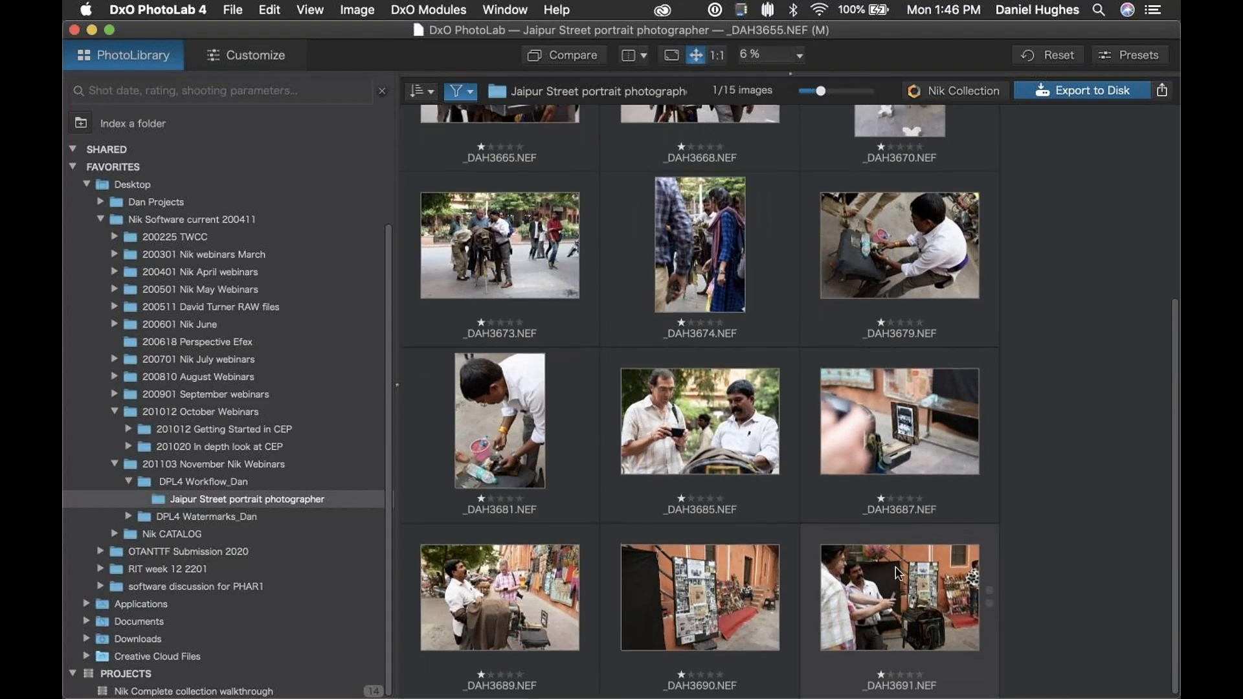
pyautogui.scroll(4, 877, 469)
pyautogui.scroll(-4, 876, 470)
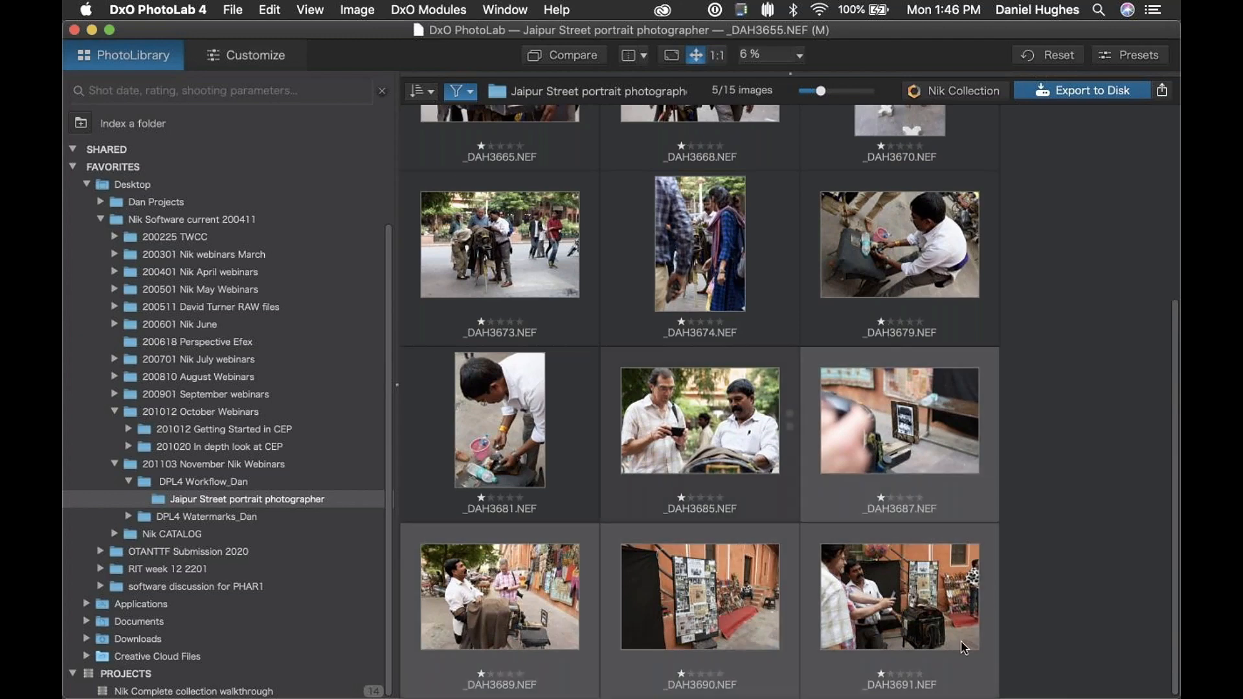
# Step: Select all the filtered one-star photos in the Jaipur folder
pyautogui.click(629, 427)
pyautogui.click(886, 607)
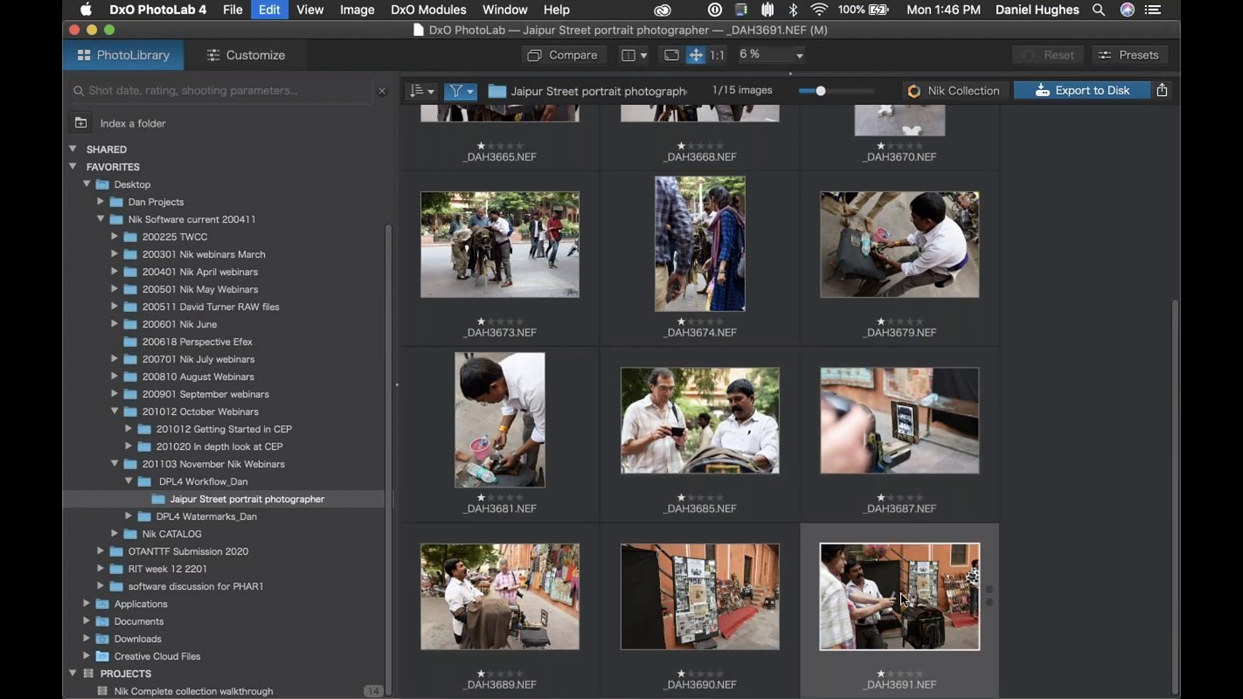
pyautogui.press('super+a')
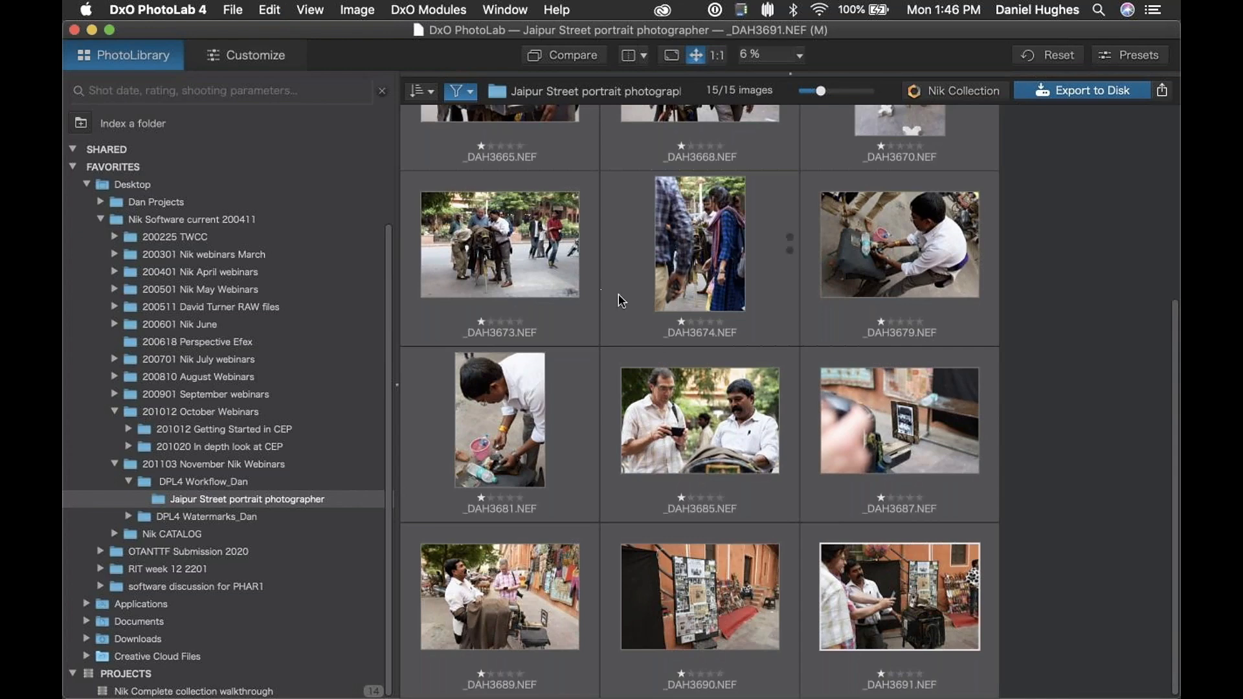
# Step: Create a project named "street portraitist Jaipur" from the selected one-star Jaipur photos
pyautogui.scroll(5, 615, 297)
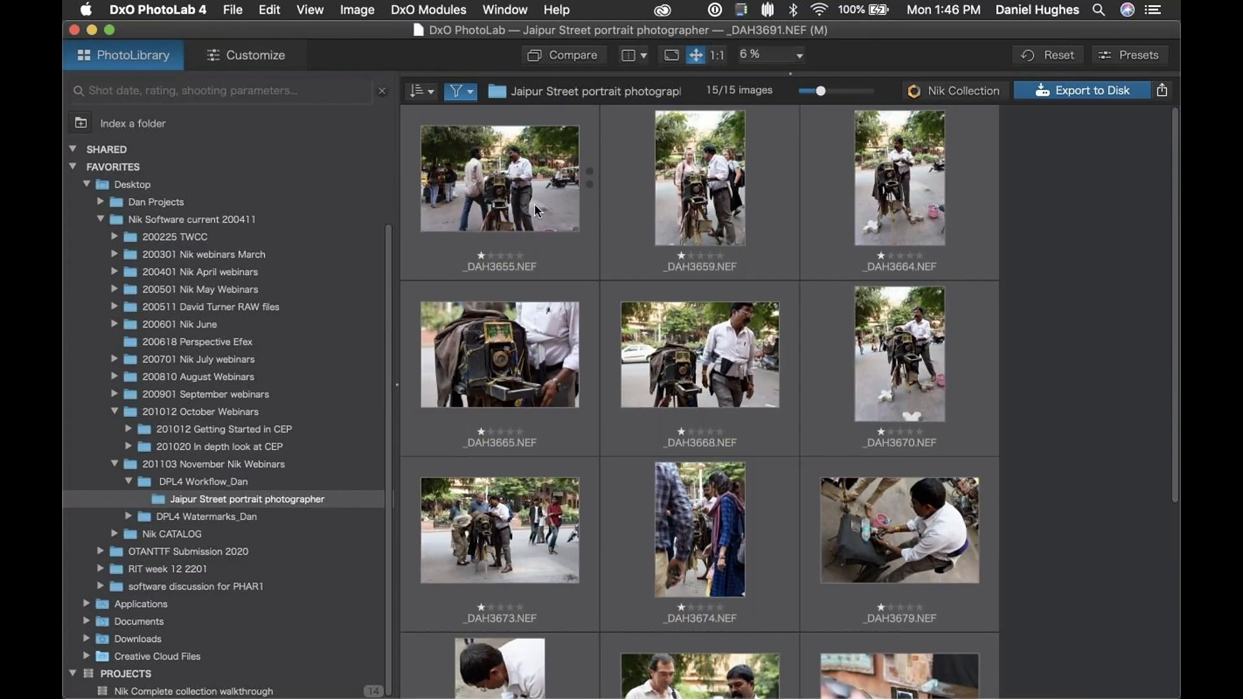
pyautogui.rightClick(543, 205)
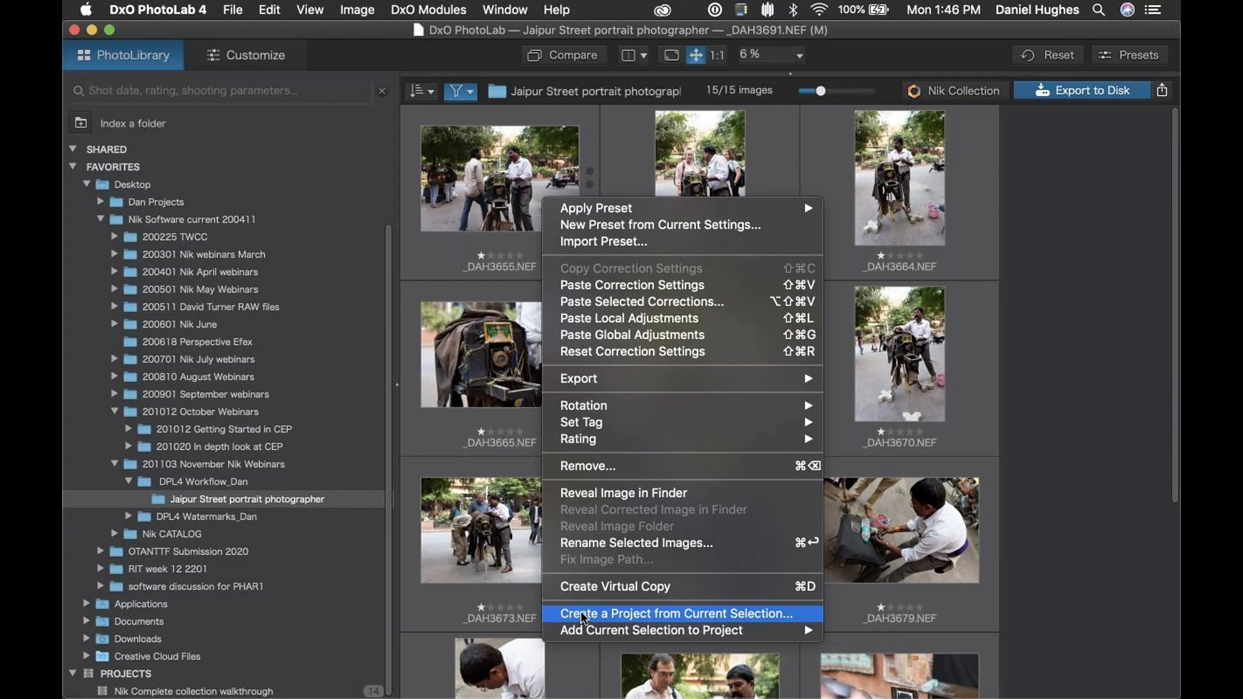
pyautogui.click(492, 157)
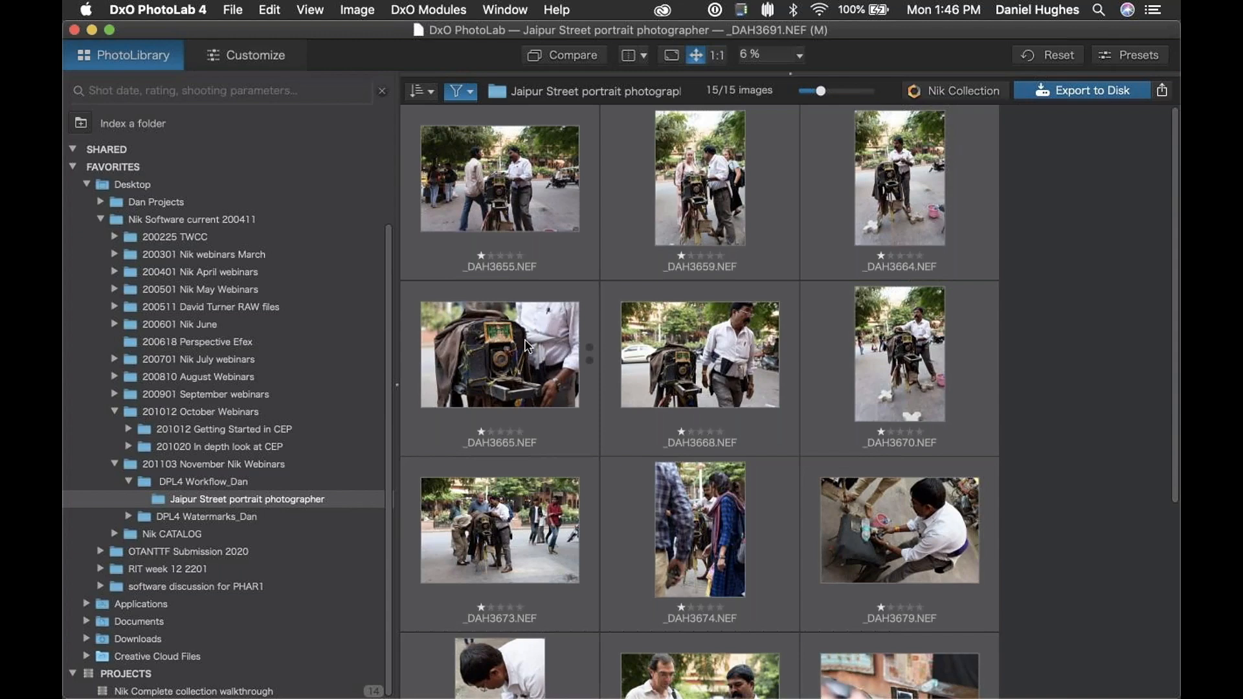
pyautogui.moveTo(527, 346)
pyautogui.rightClick(495, 177)
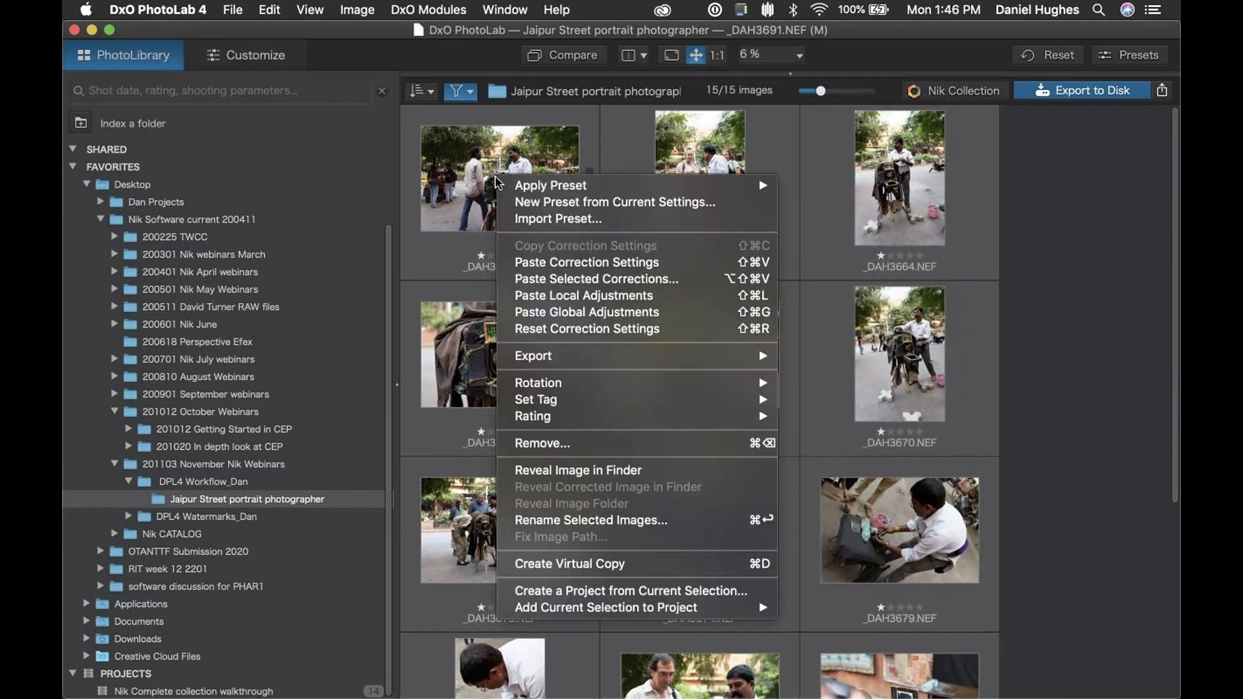
pyautogui.click(579, 590)
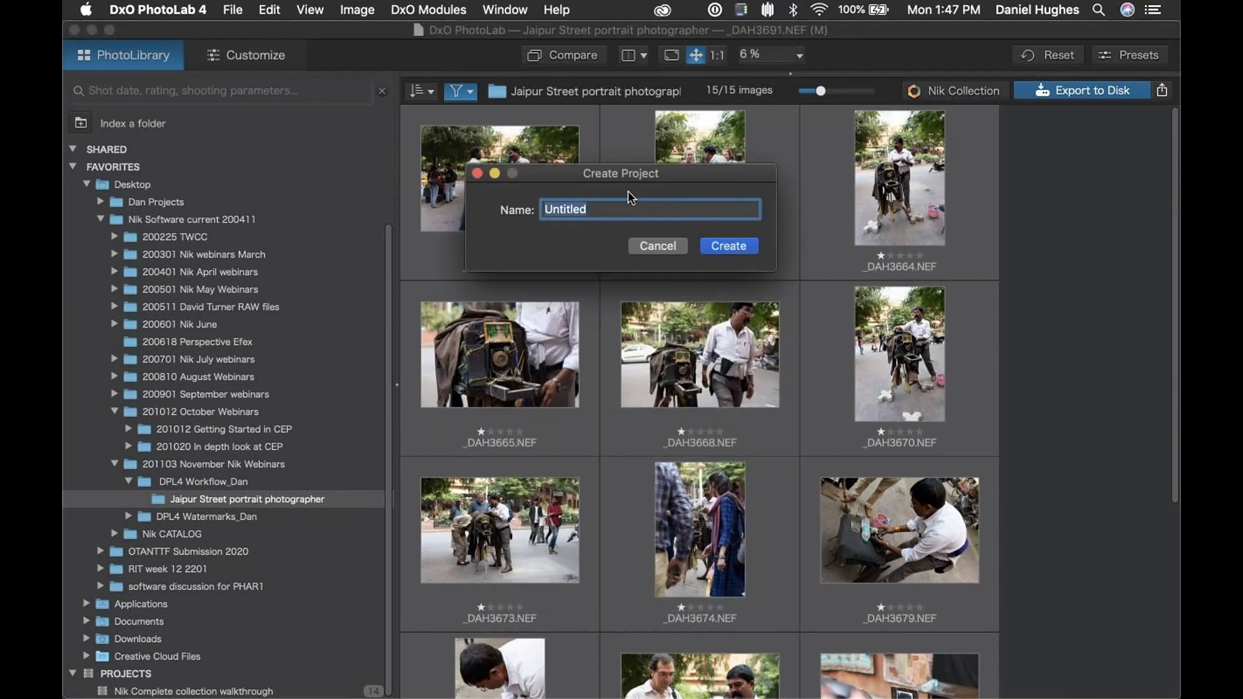
pyautogui.write('street prortraitst')
pyautogui.press('BackSpace')
pyautogui.press('BackSpace')
pyautogui.write('ist Jai')
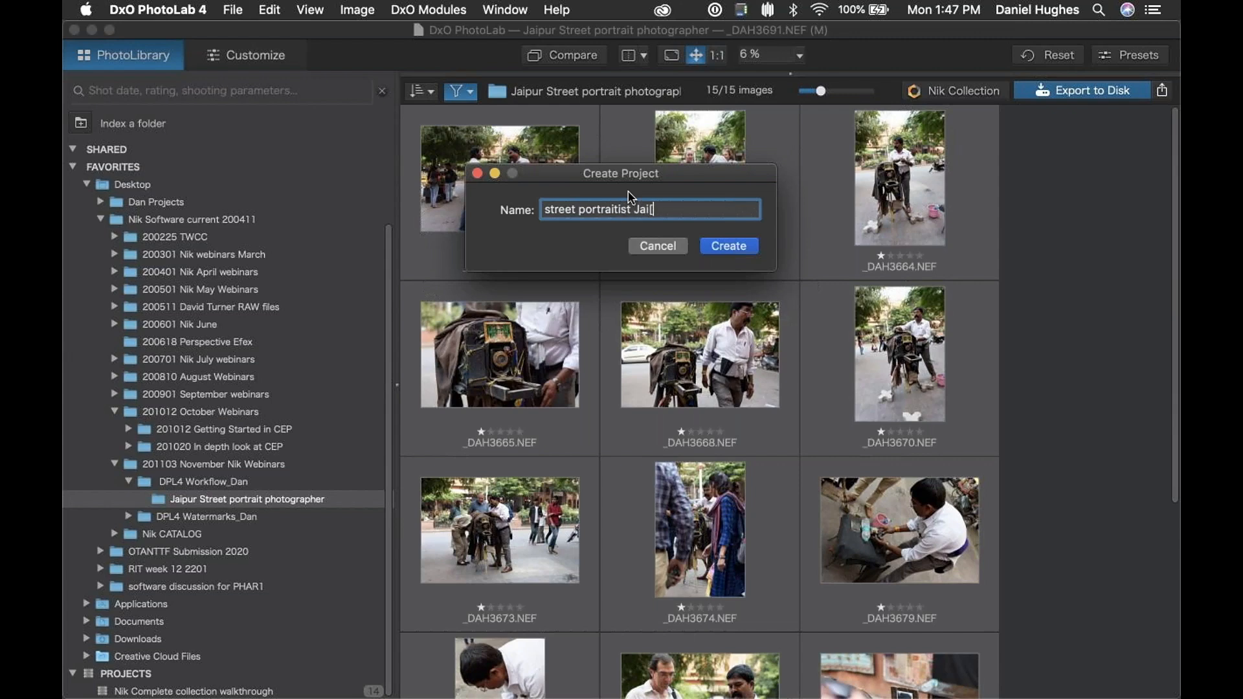
pyautogui.write('pur')
pyautogui.click(745, 248)
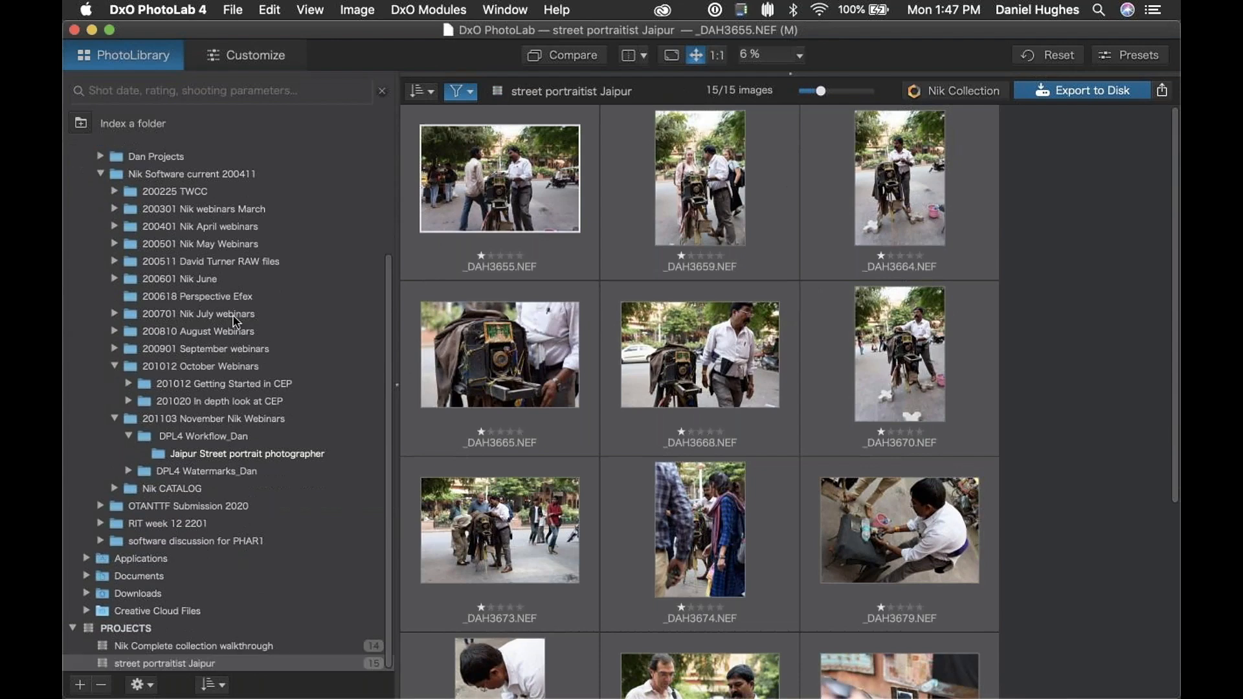
# Step: Collapse the "Nik Software current 200411" folder and look through the photos of the "street portraitist Jaipur" project
pyautogui.click(100, 173)
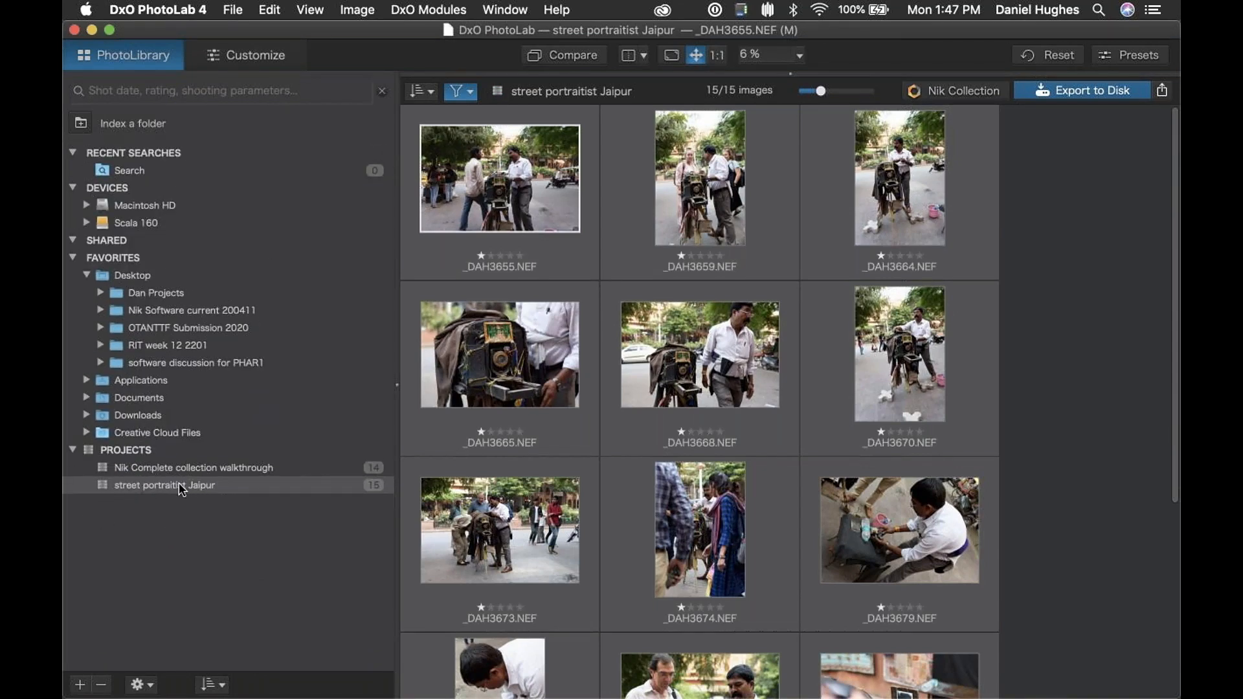
pyautogui.click(186, 536)
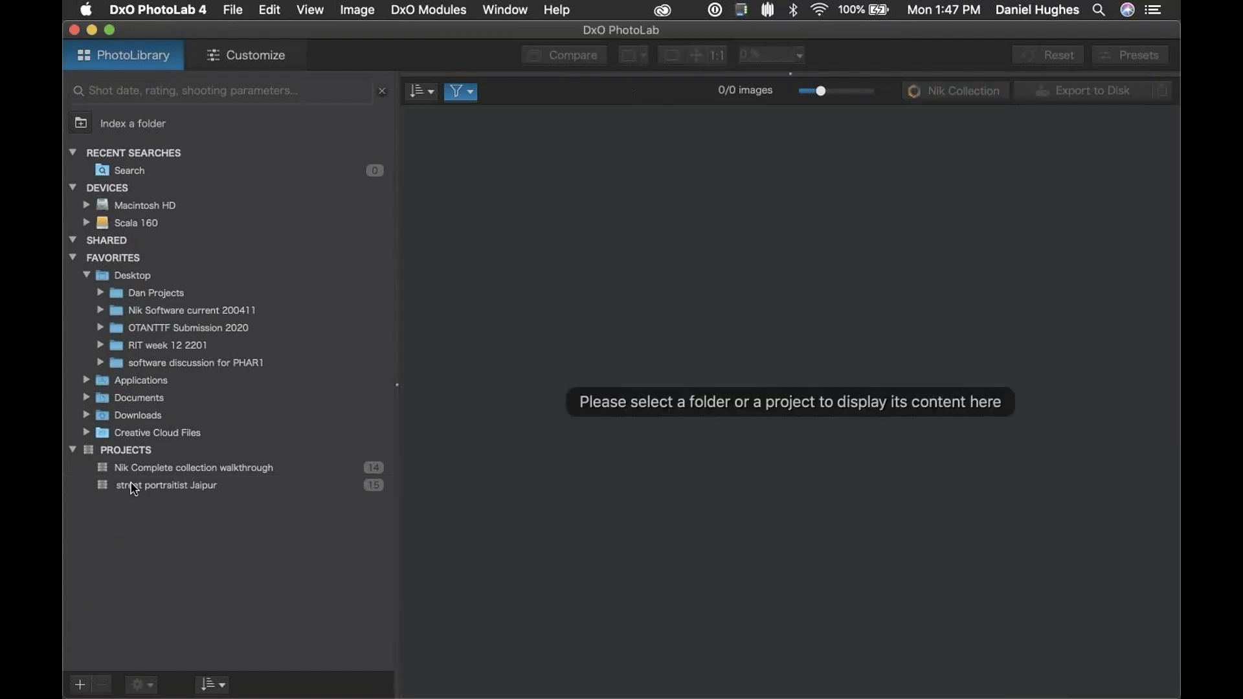
pyautogui.click(134, 489)
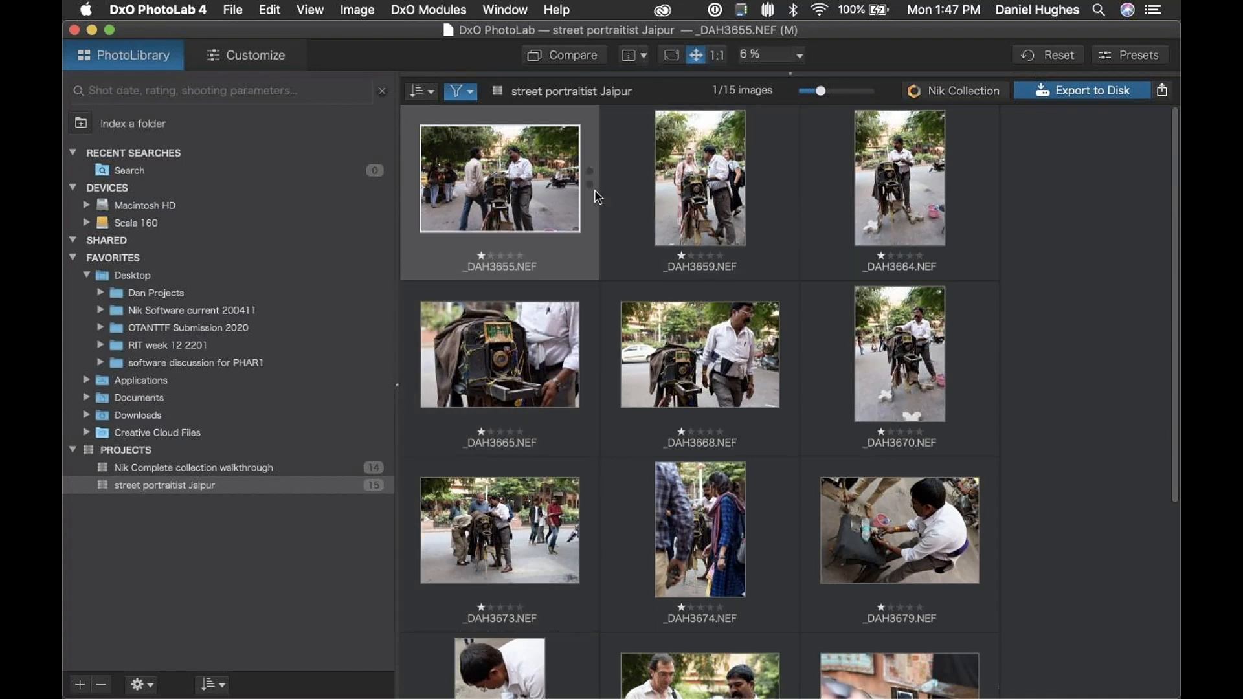
pyautogui.scroll(-5, 699, 231)
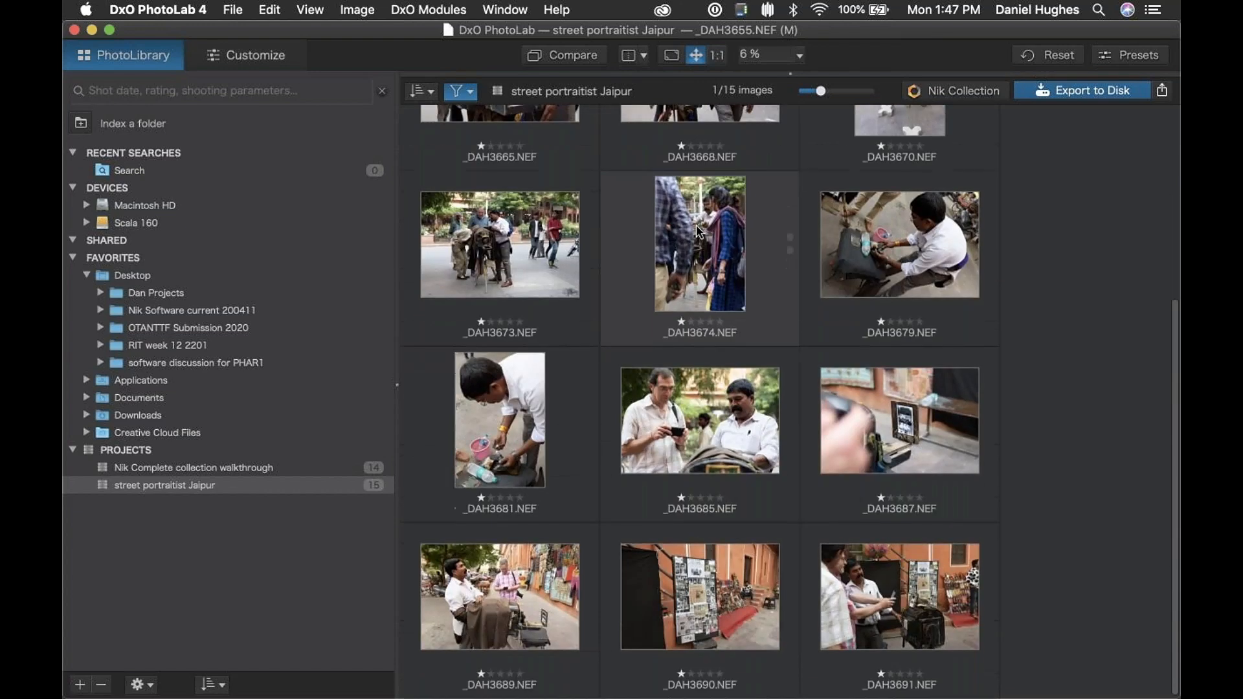
pyautogui.scroll(5, 699, 231)
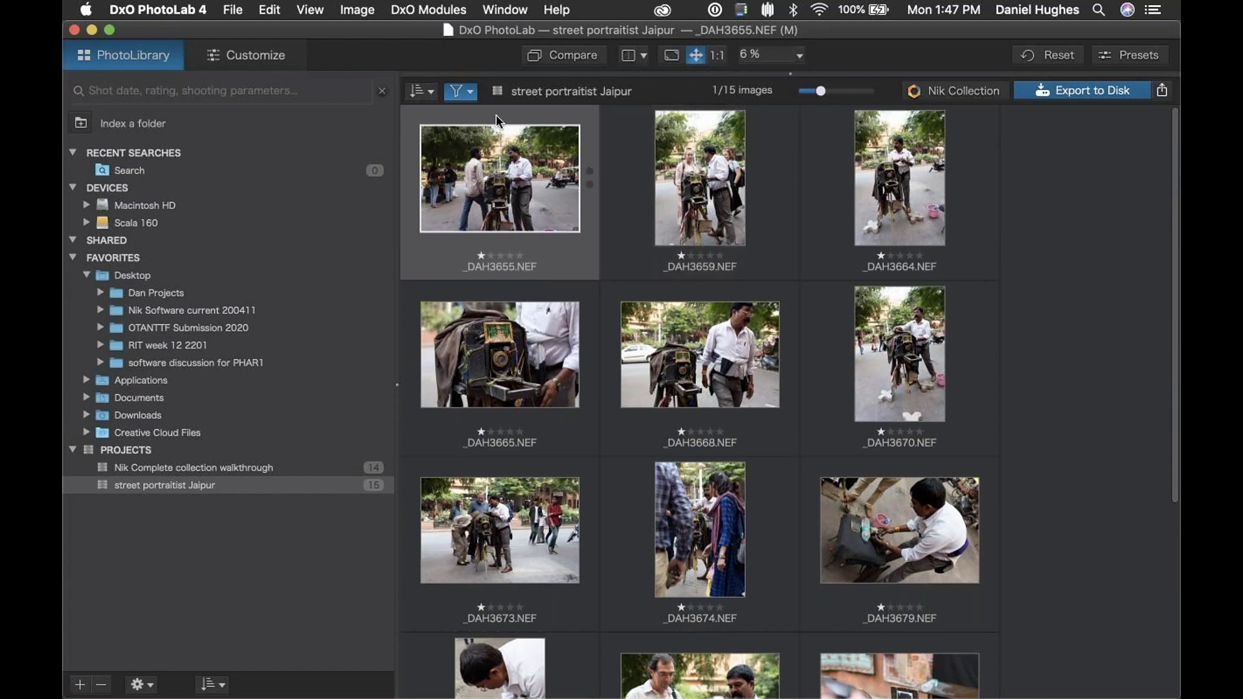
# Step: Customize _DAH3655 with Midtones 39, Shadows -15, Vibrancy 47 and Saturation 28
pyautogui.click(259, 57)
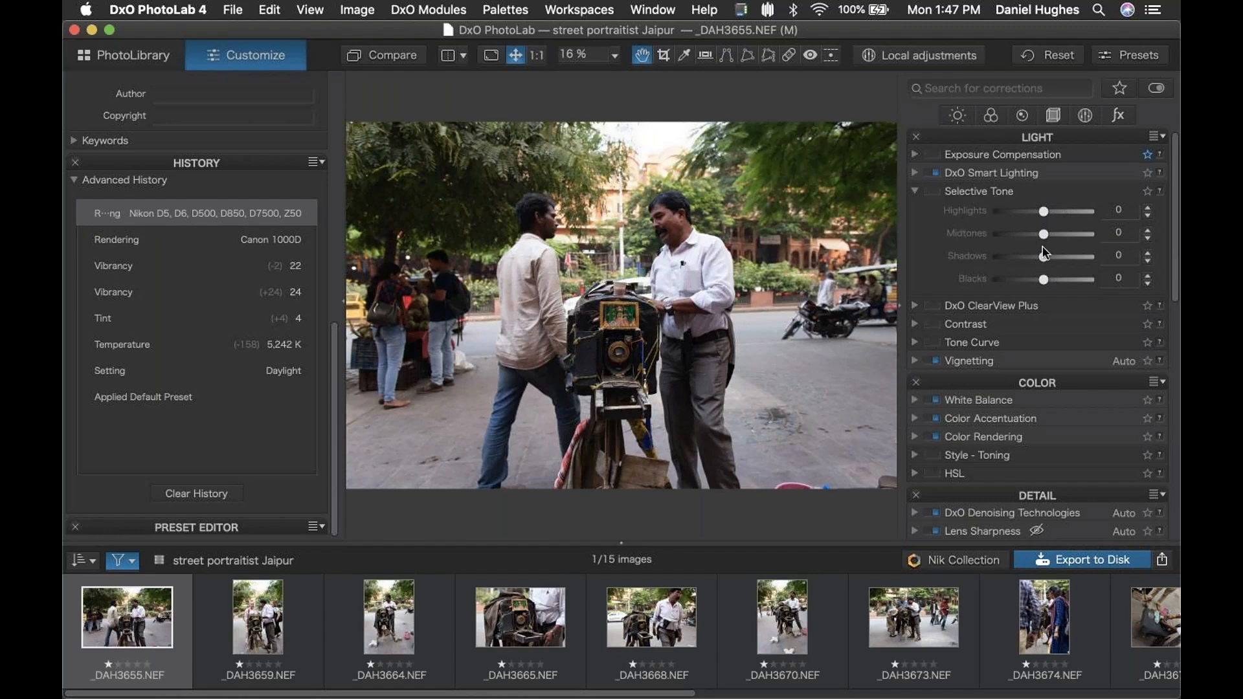
pyautogui.moveTo(1044, 258); pyautogui.dragTo(1062, 235)
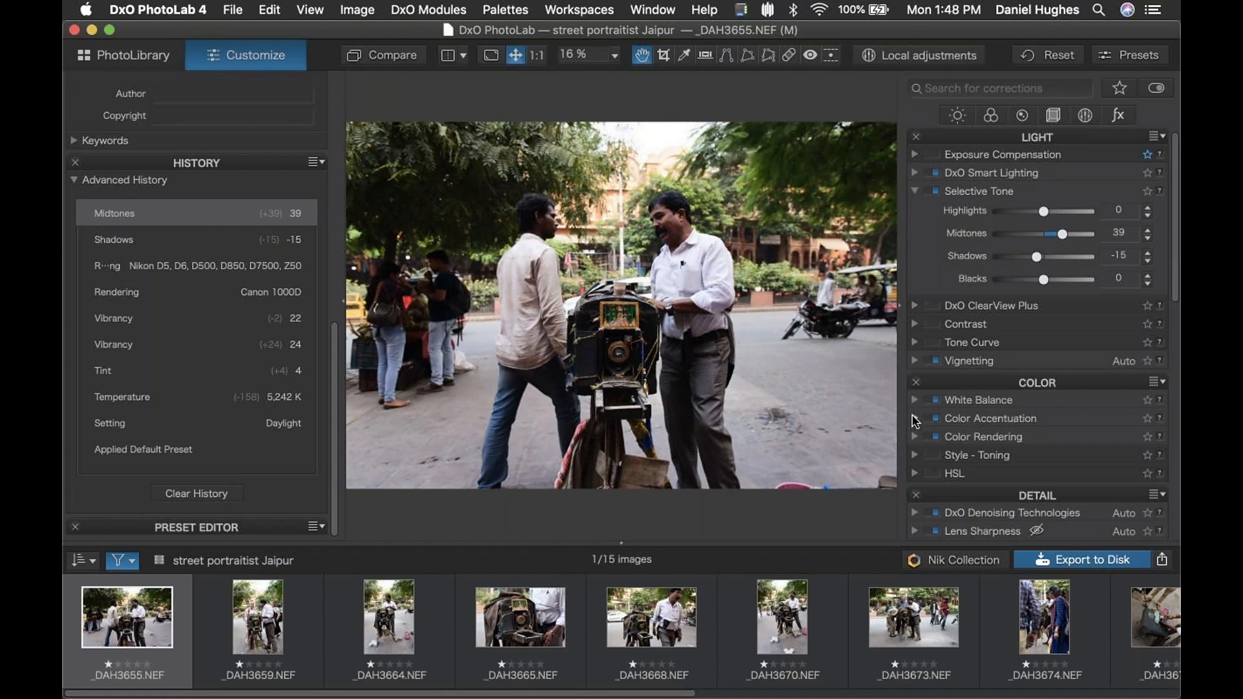
pyautogui.click(914, 420)
pyautogui.click(1076, 440)
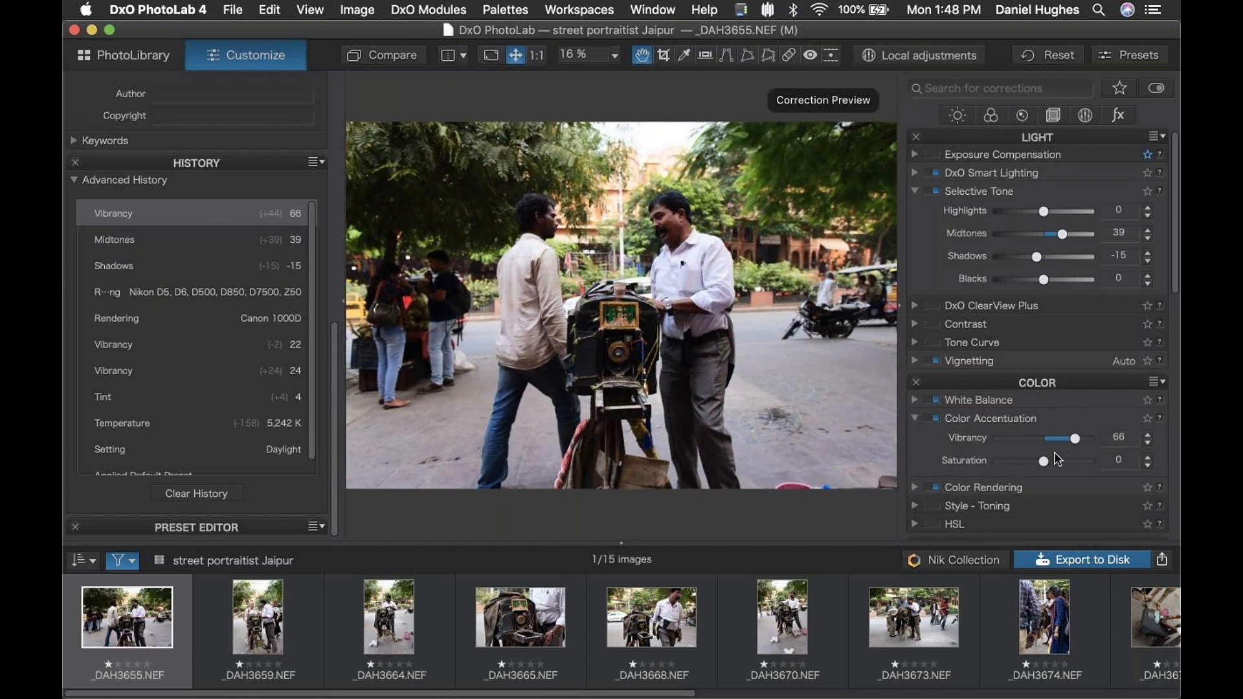
pyautogui.click(1067, 440)
pyautogui.click(1057, 461)
pyautogui.moveTo(1057, 462); pyautogui.dragTo(1059, 461)
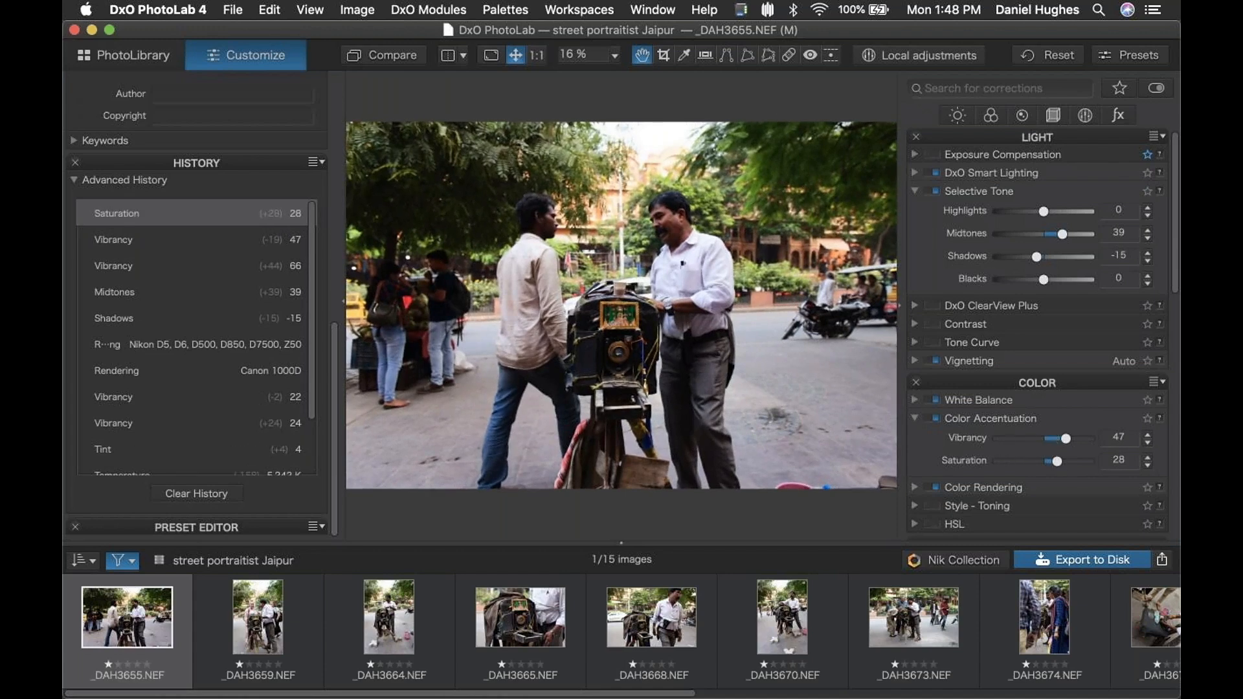
# Step: Copy the correction settings of _DAH3655 and select all photos in the "street portraitist Jaipur" project
pyautogui.rightClick(133, 593)
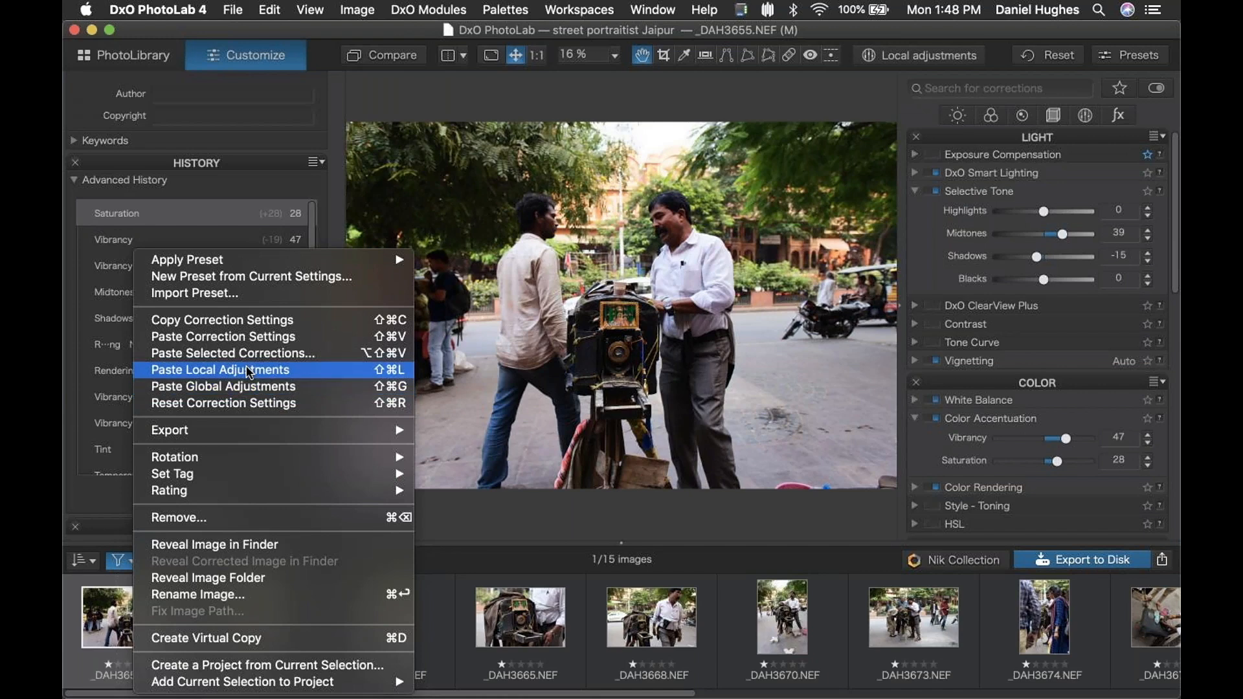
pyautogui.click(250, 321)
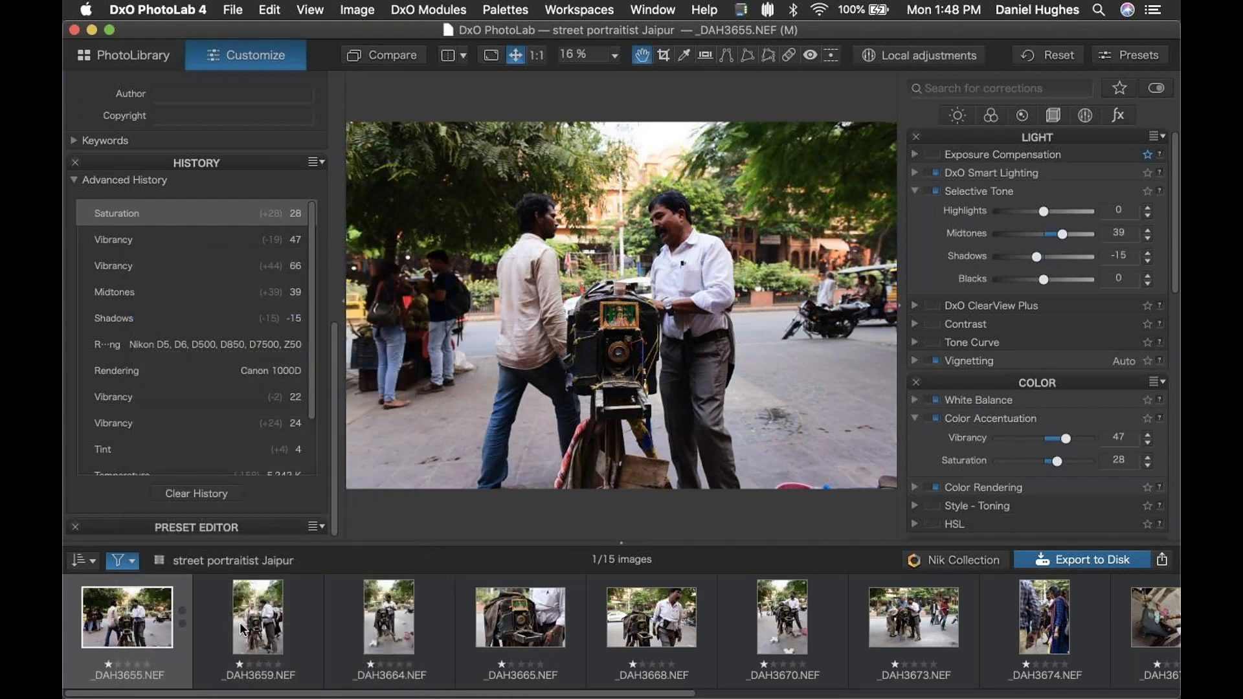
pyautogui.press('Right')
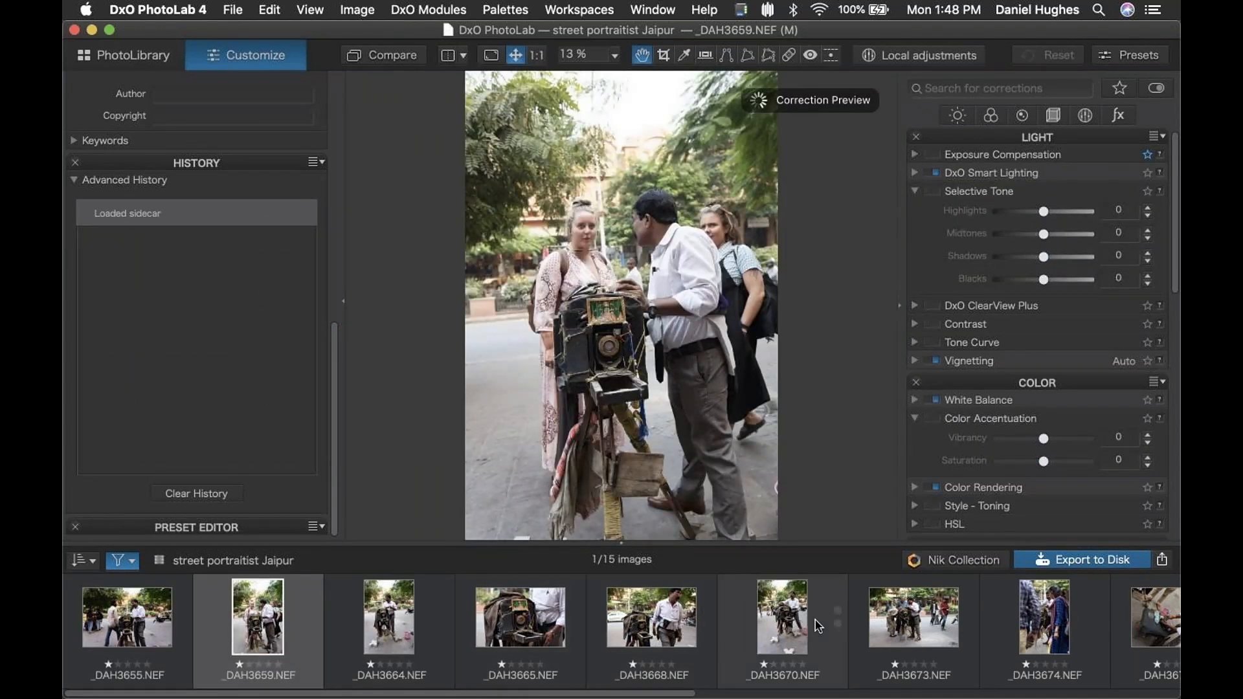
pyautogui.hscroll(10, 868, 610)
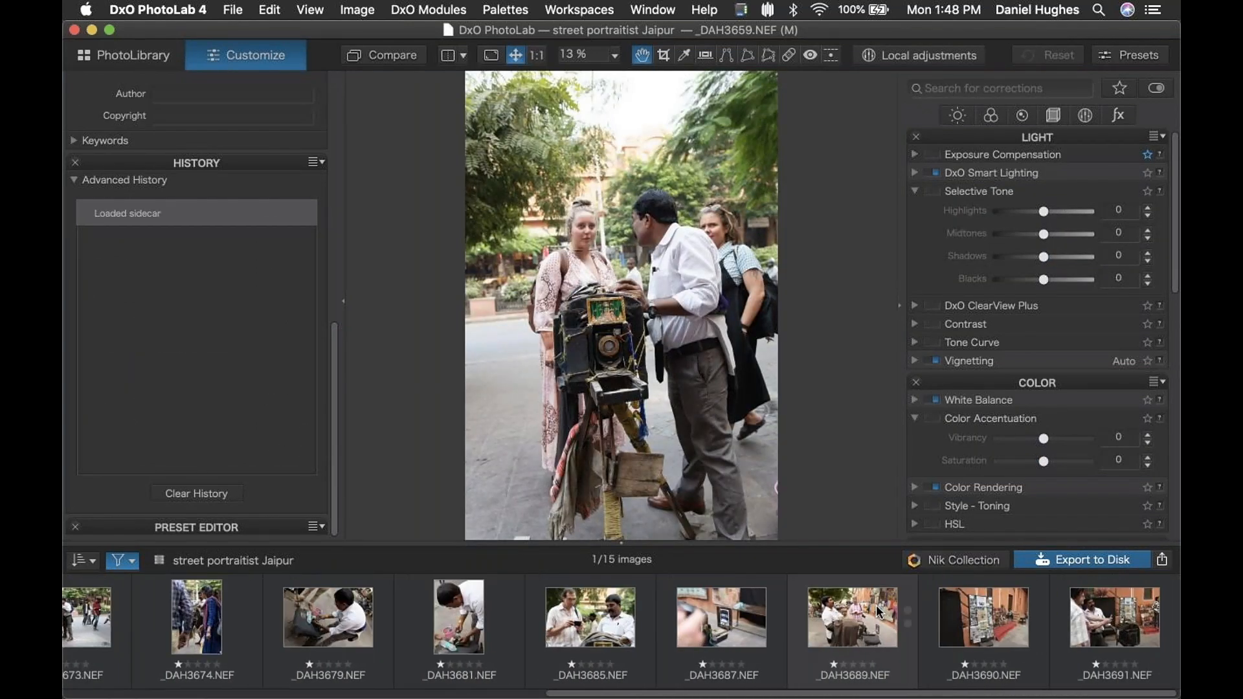
pyautogui.press('super+a')
pyautogui.rightClick(748, 627)
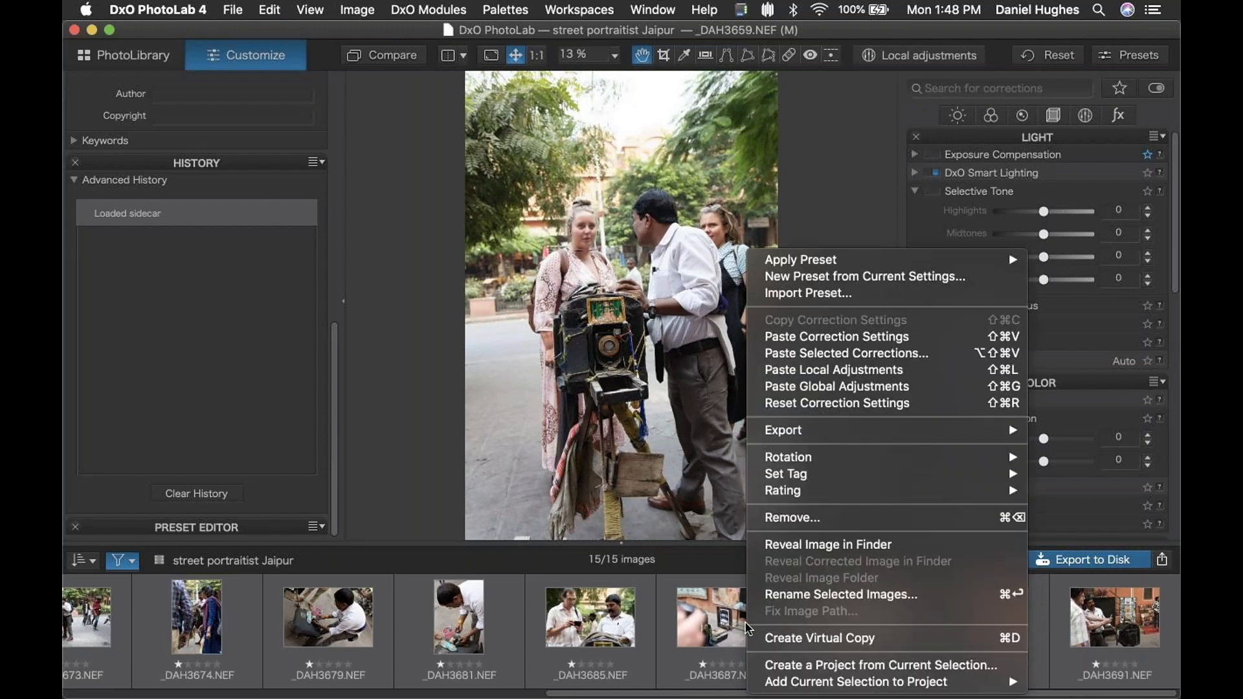
pyautogui.click(772, 356)
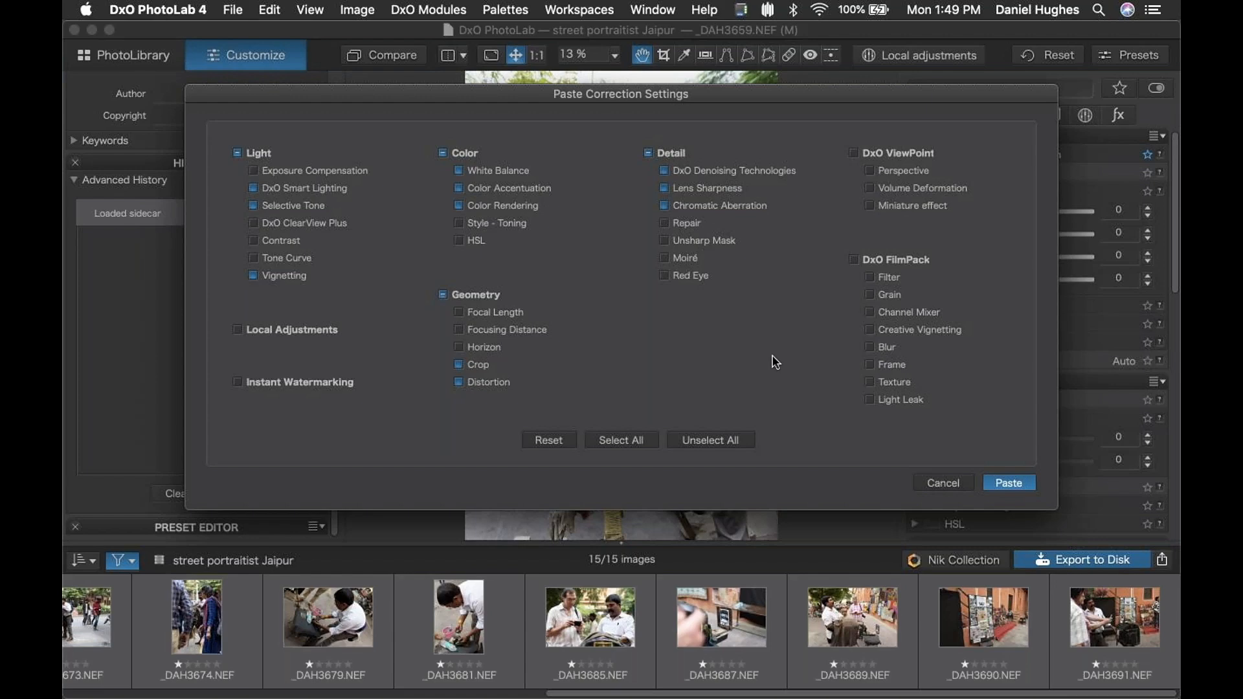
pyautogui.click(924, 486)
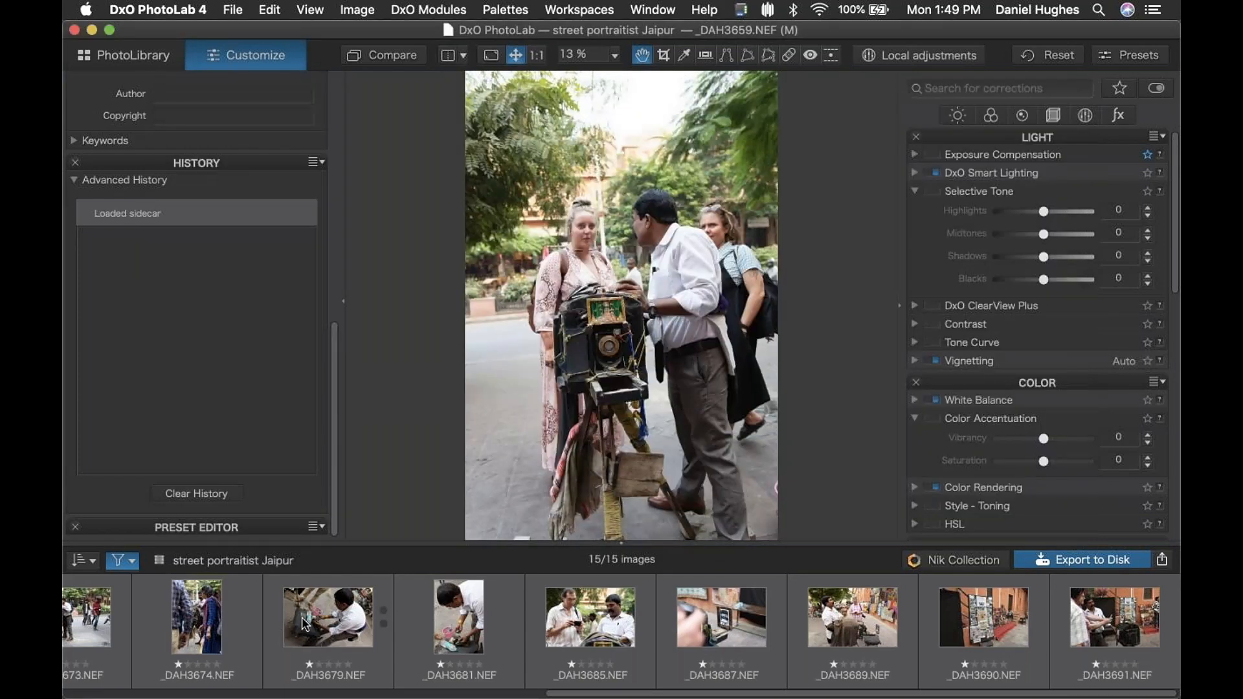
# Step: Paste only the White Balance, Color Accentuation and Selective Tone corrections onto all selected project photos
pyautogui.rightClick(303, 619)
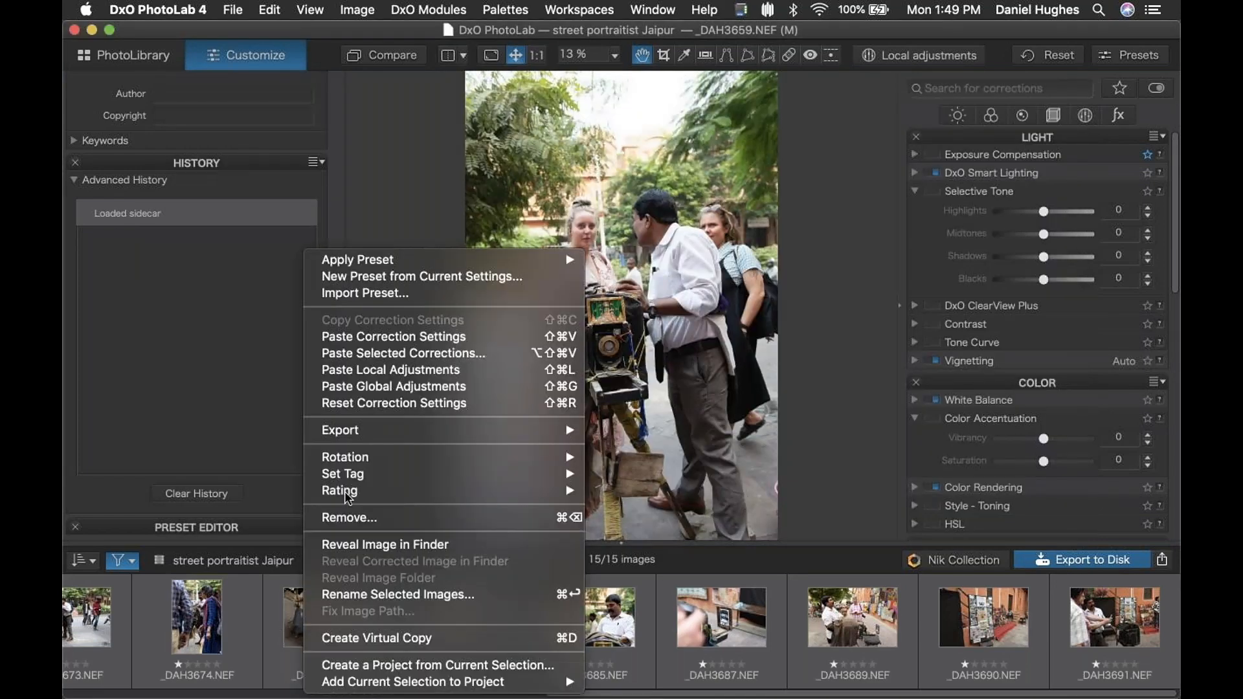
pyautogui.click(349, 358)
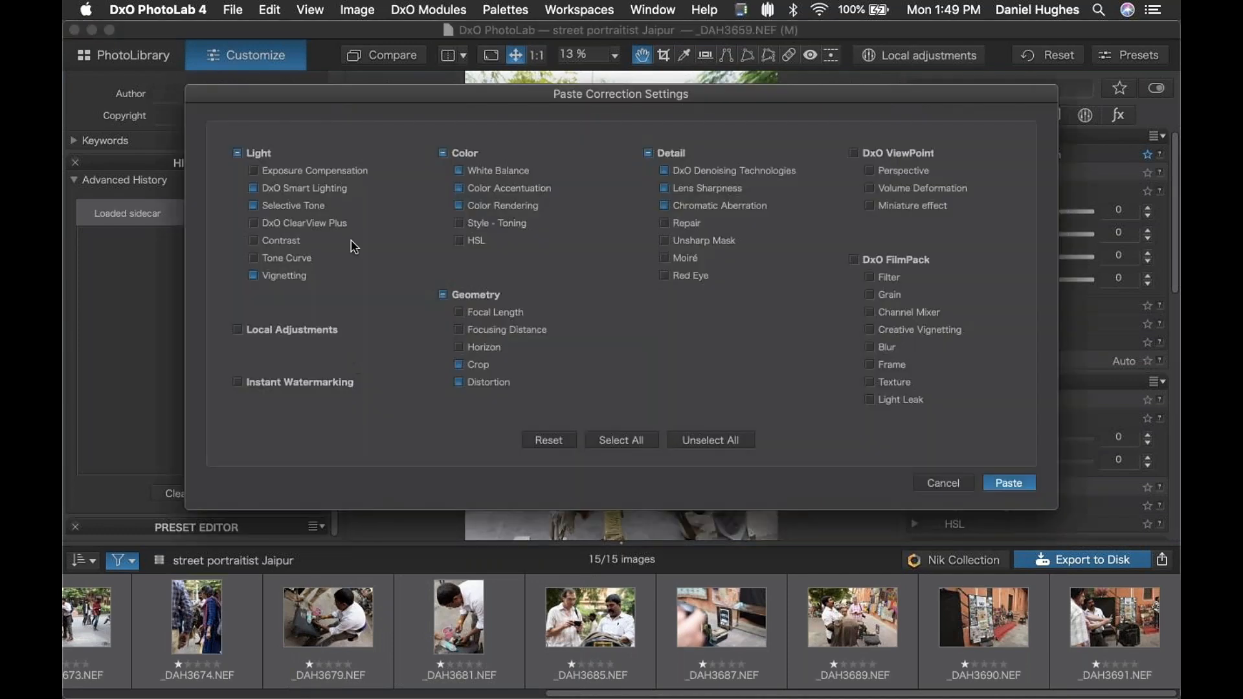
pyautogui.moveTo(384, 100); pyautogui.dragTo(364, 138)
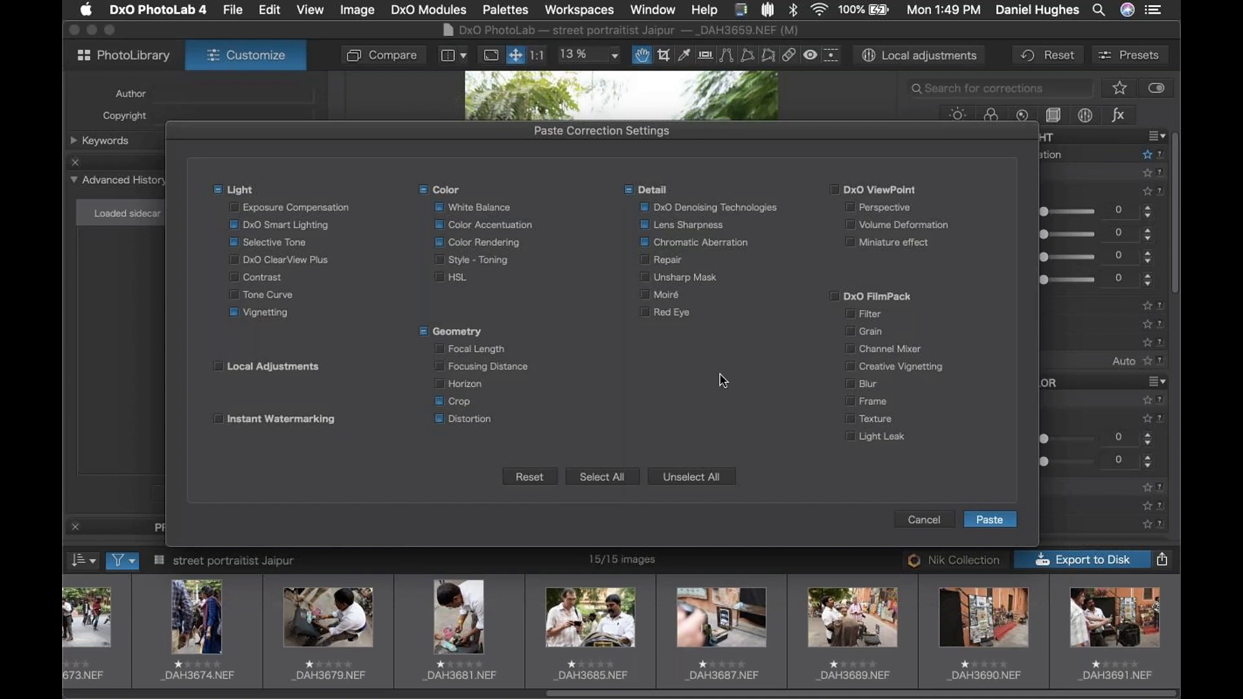
pyautogui.click(438, 207)
pyautogui.click(698, 480)
pyautogui.click(438, 208)
pyautogui.click(439, 224)
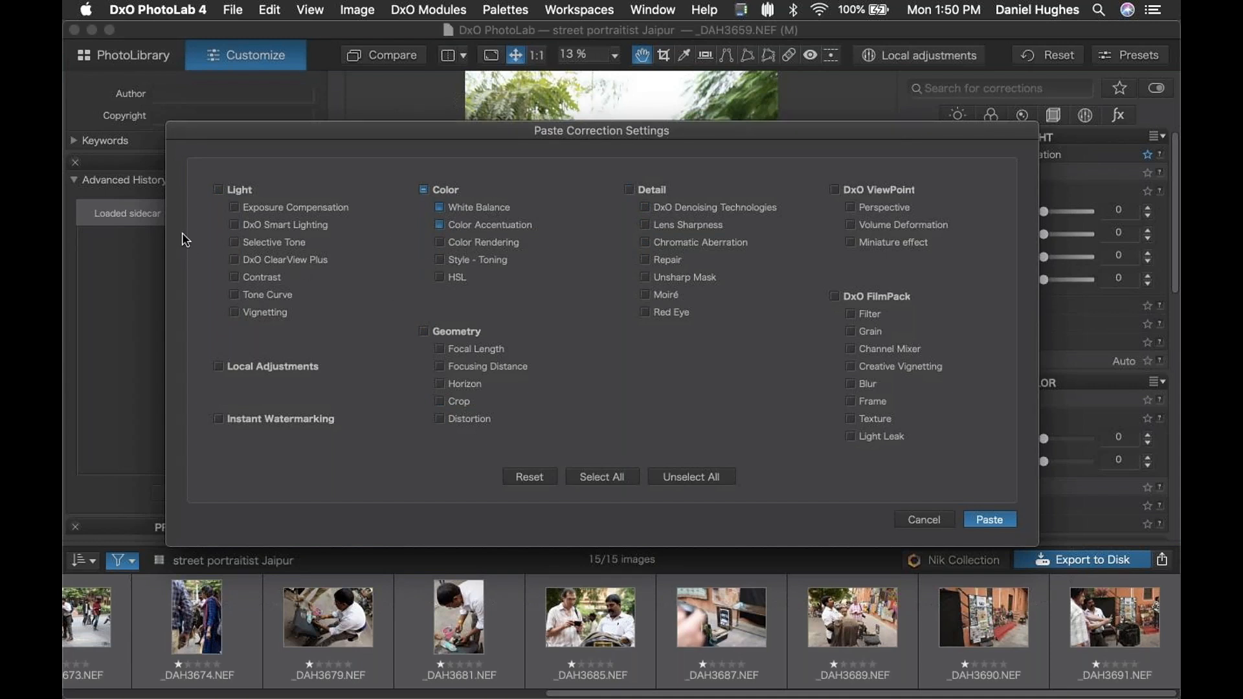
pyautogui.click(234, 242)
pyautogui.click(990, 520)
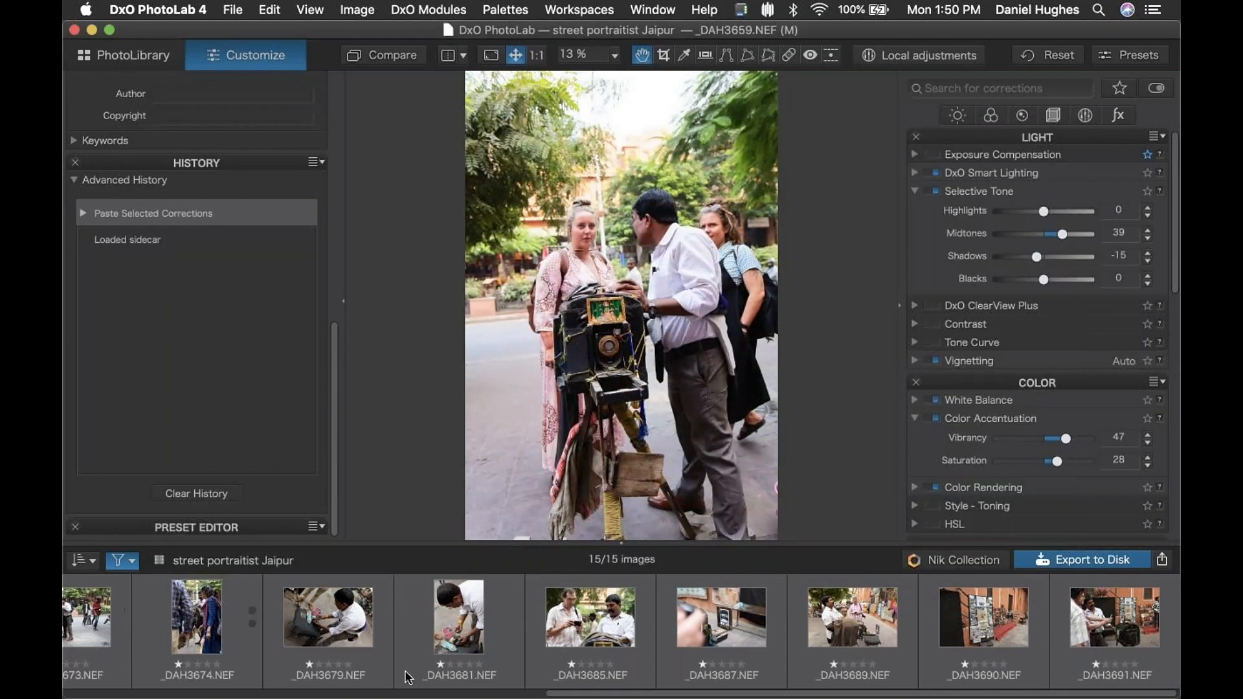
# Step: Open _DAH3681 in the project to check the pasted corrections
pyautogui.click(463, 643)
pyautogui.moveTo(462, 643)
pyautogui.press('Right')
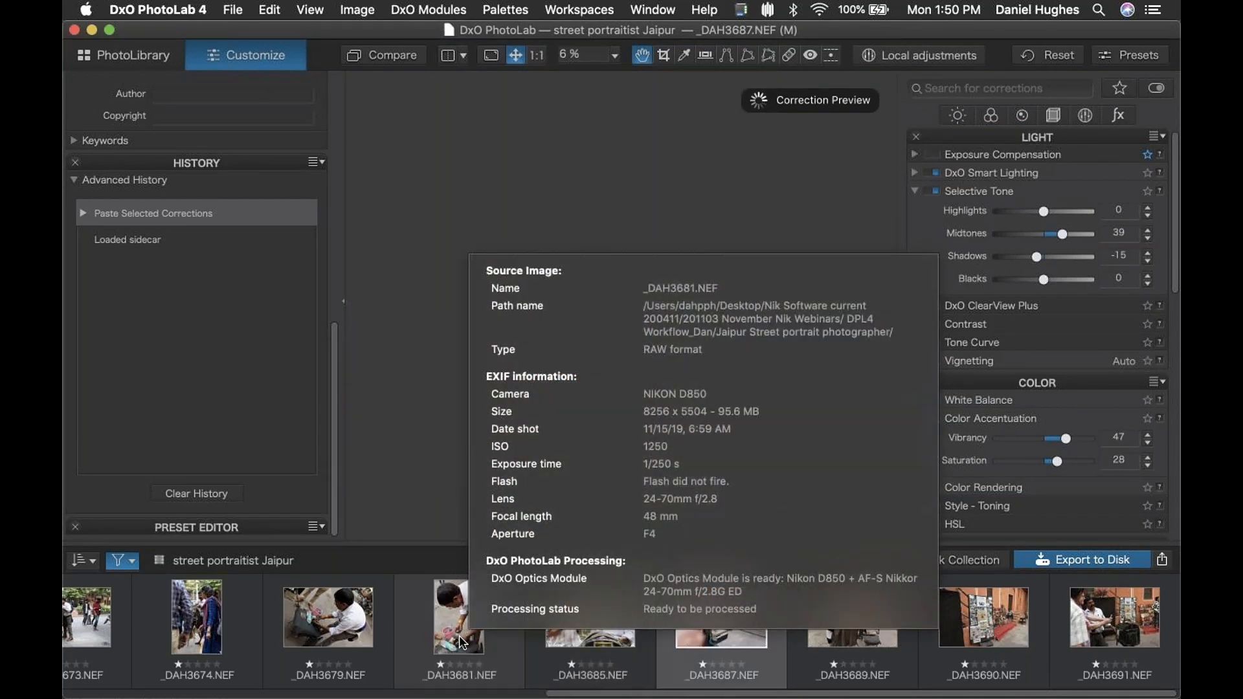
pyautogui.click(462, 643)
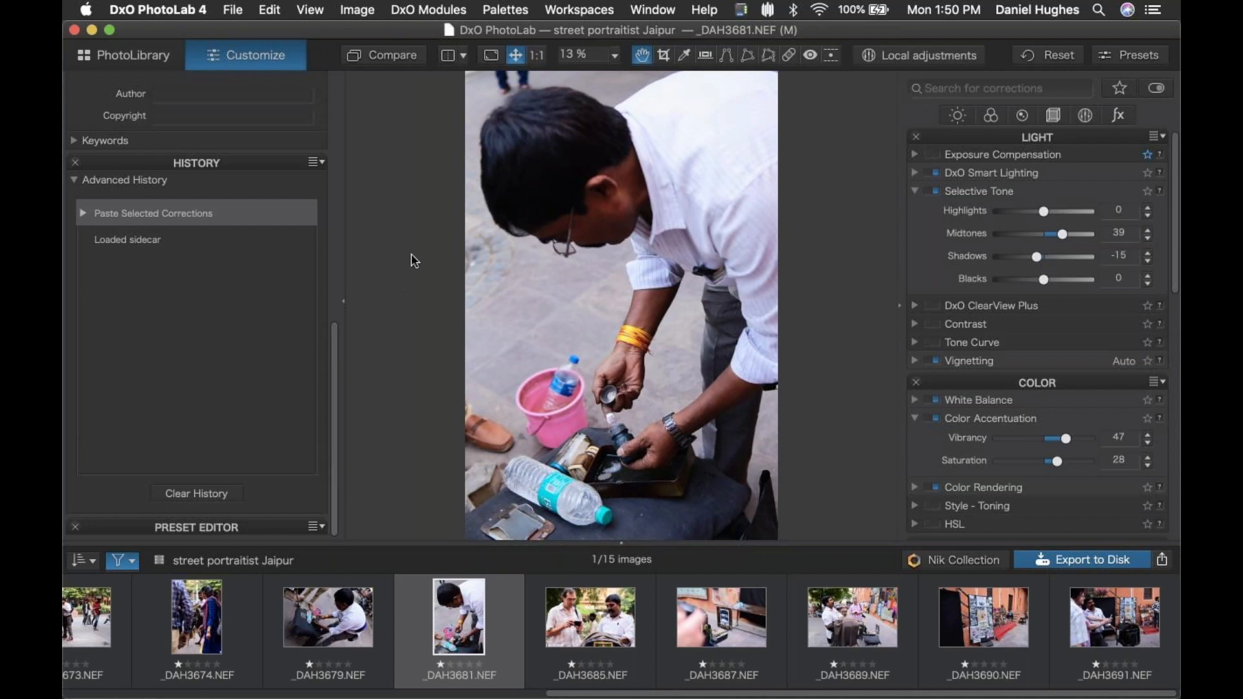
# Step: Return to the photo library and display the "street portraitist Jaipur" project from its first photo
pyautogui.click(146, 59)
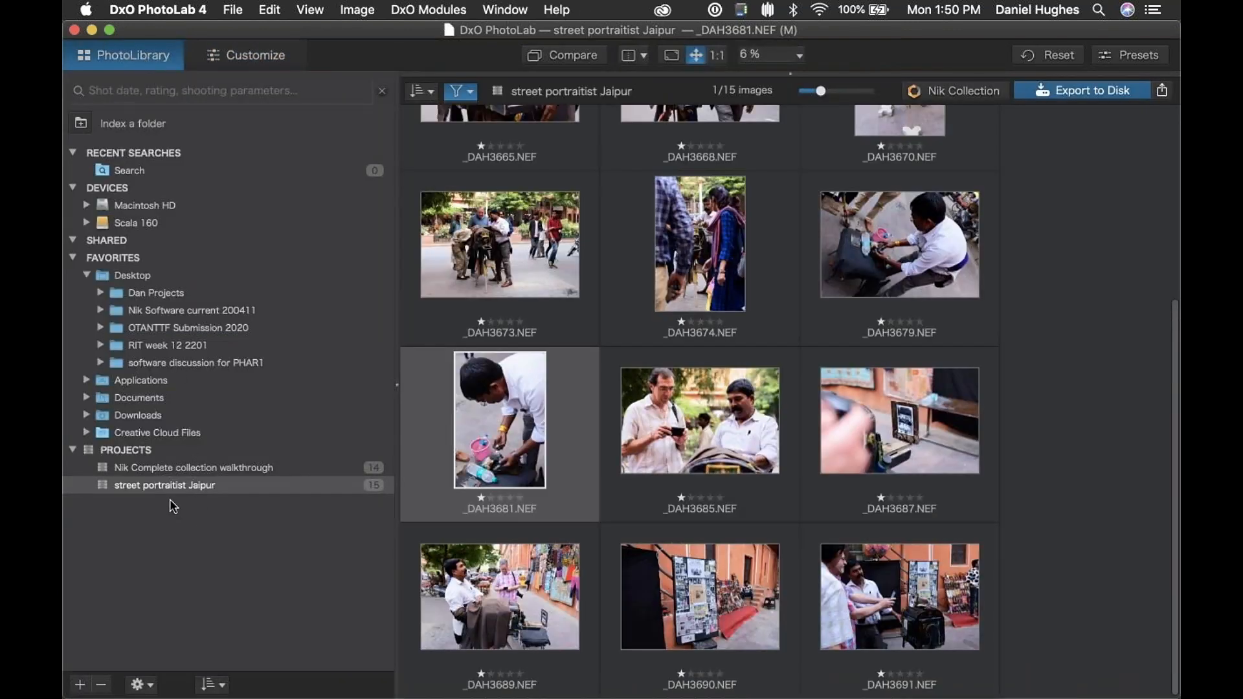
pyautogui.doubleClick(192, 492)
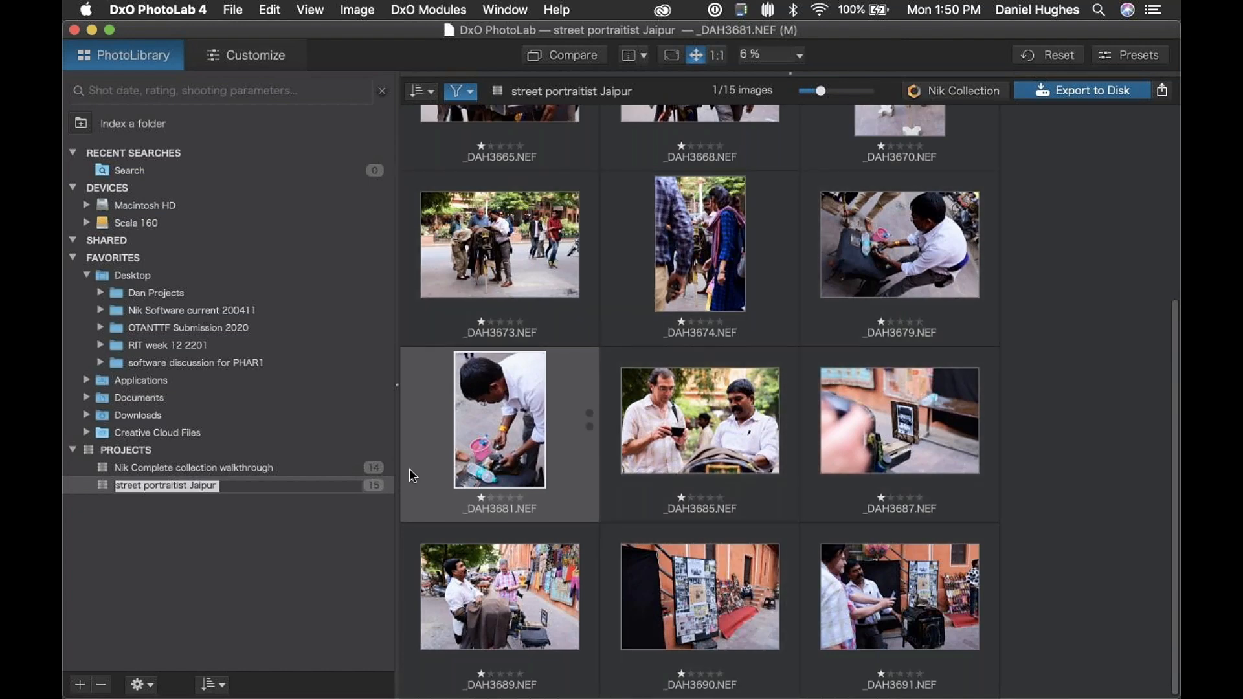
pyautogui.click(350, 531)
pyautogui.click(167, 487)
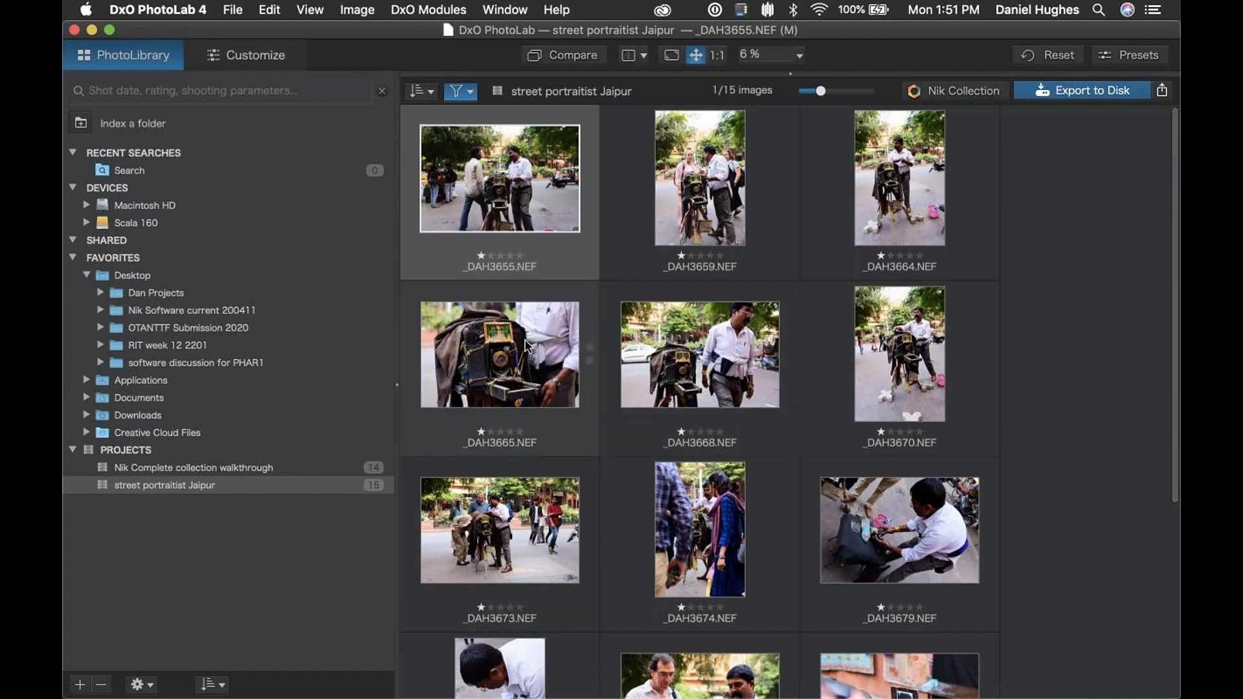
# Step: Reveal the original file of _DAH3665 in Finder
pyautogui.click(511, 360)
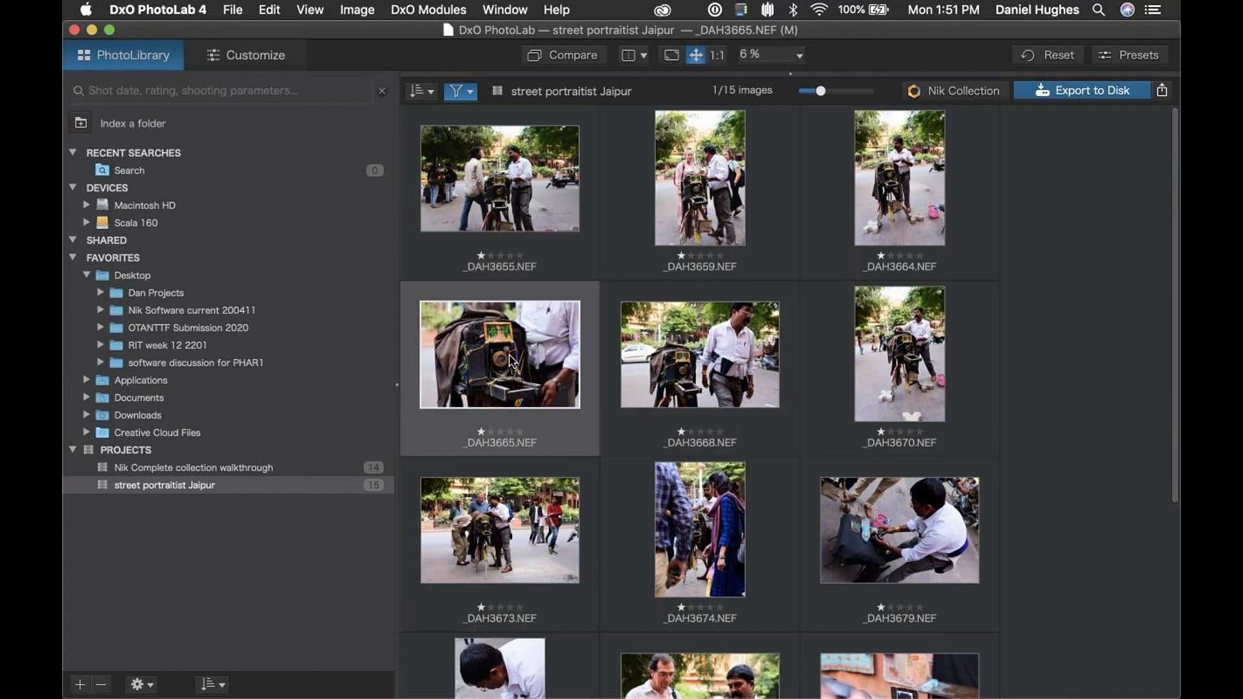
pyautogui.rightClick(511, 360)
pyautogui.click(547, 544)
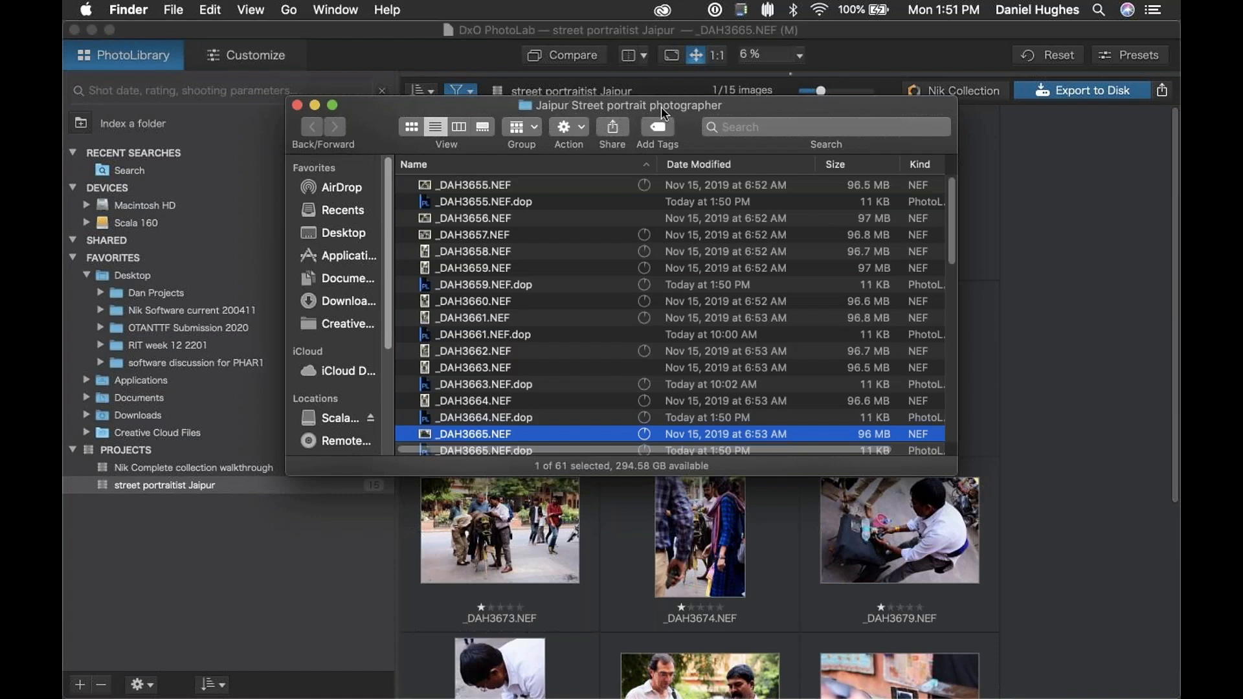
# Step: Close the Finder window showing the original Jaipur files
pyautogui.moveTo(391, 122); pyautogui.dragTo(400, 116)
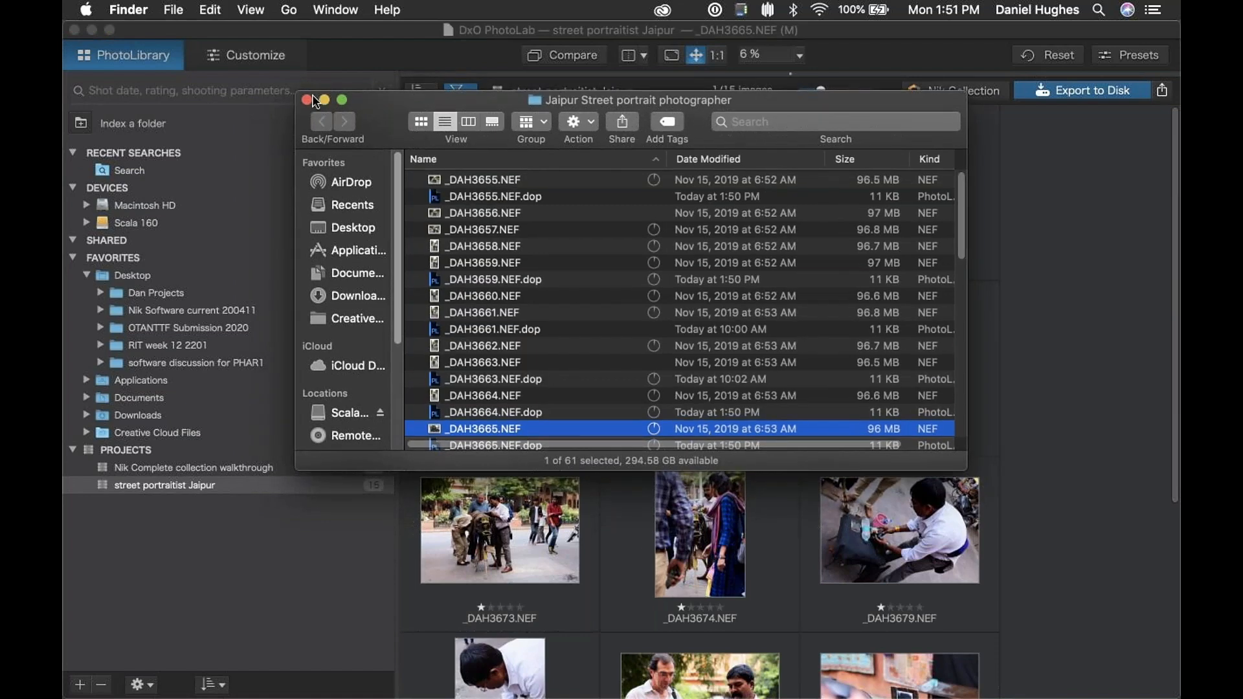
pyautogui.click(308, 101)
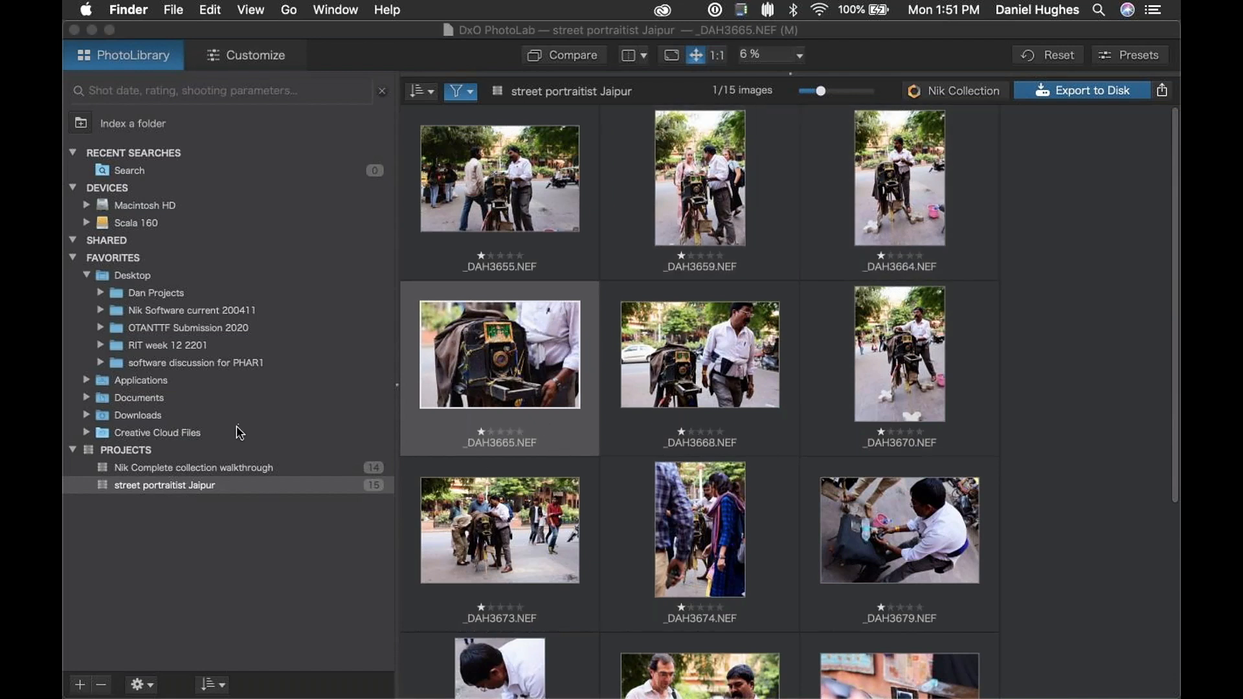
# Step: Open the "Nik Complete collection walkthrough" project and include unrated images in the filter
pyautogui.click(124, 475)
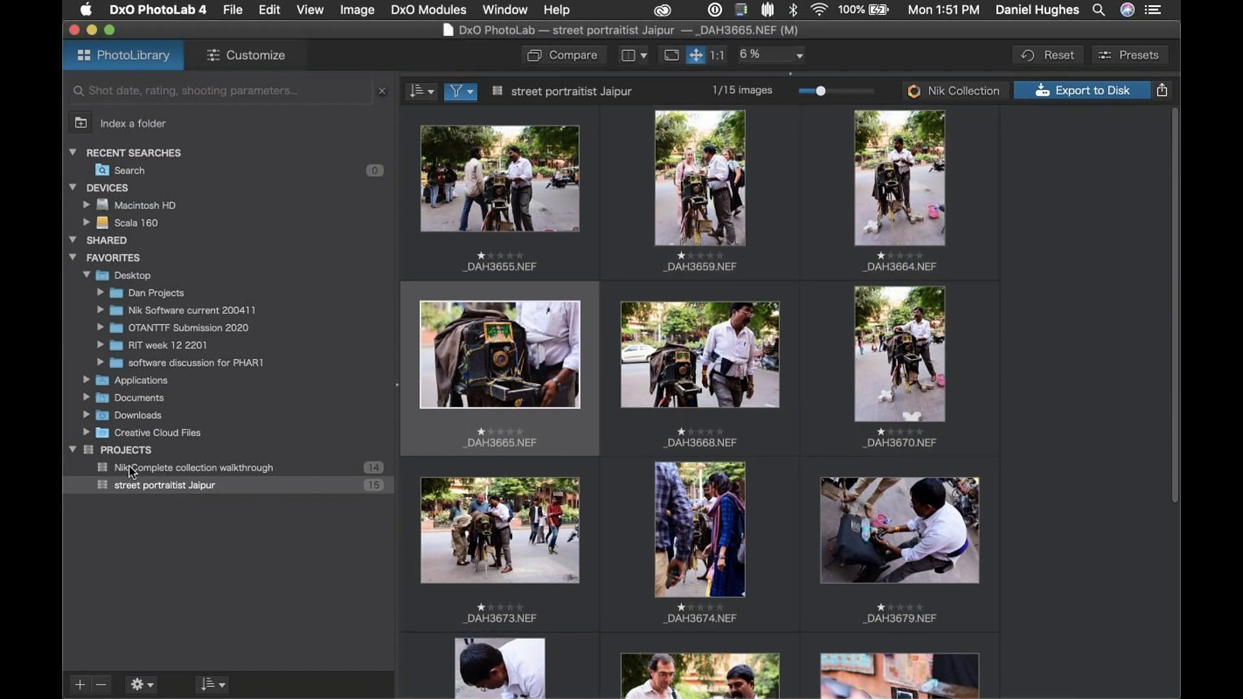
pyautogui.click(127, 468)
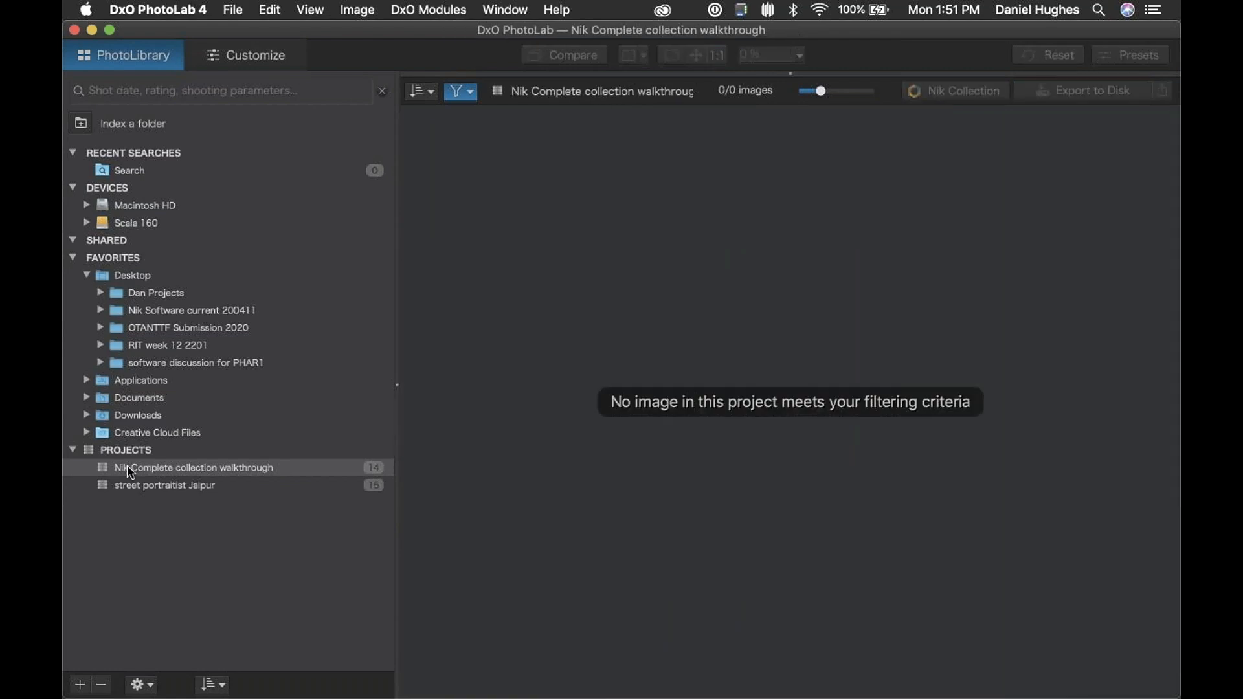
pyautogui.click(462, 91)
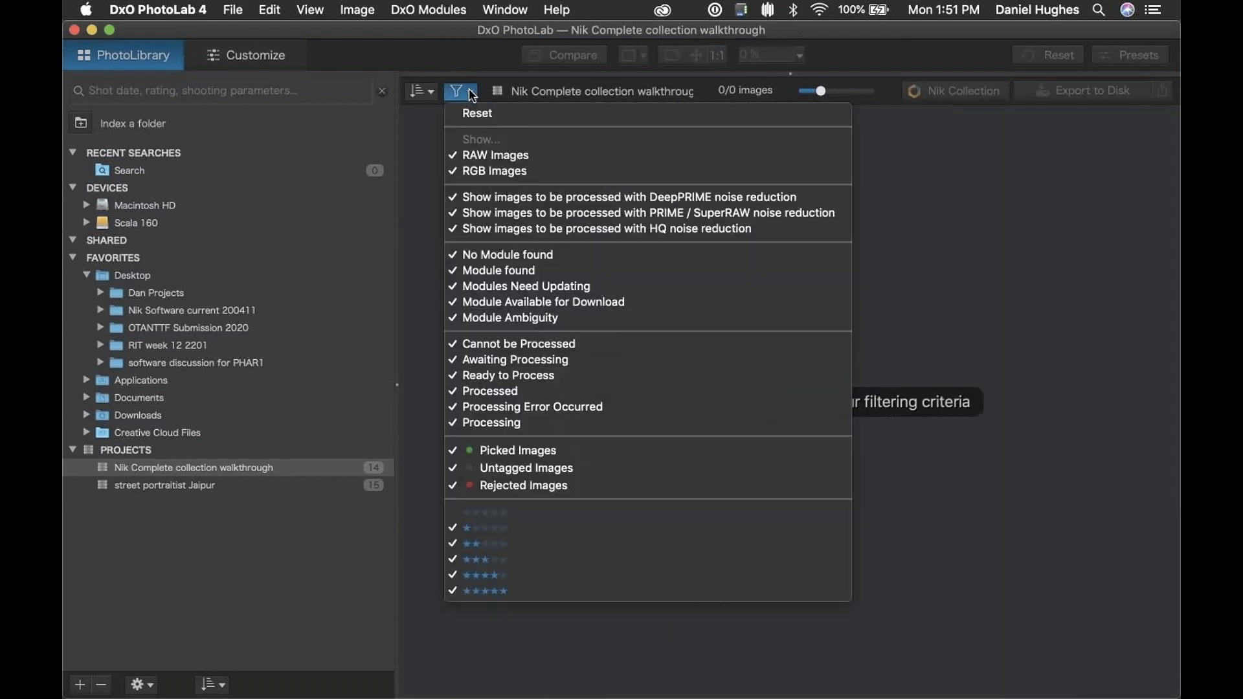
pyautogui.click(460, 514)
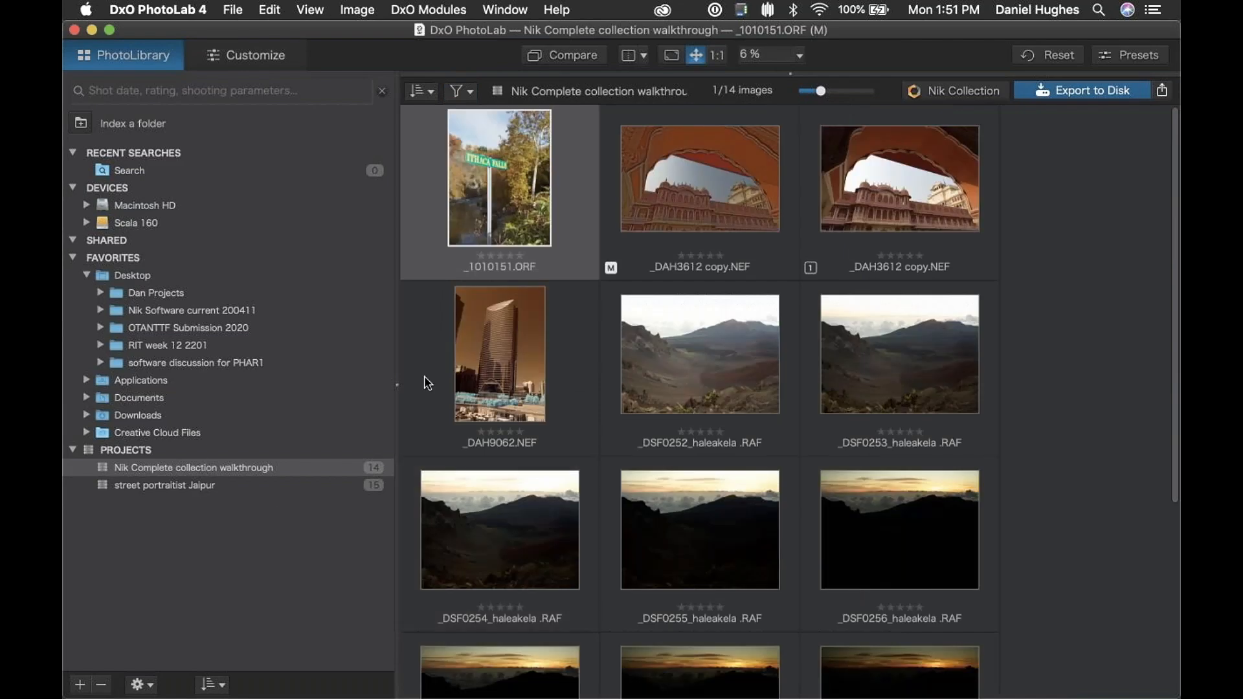
# Step: Look through the project's photos, examining _JH81870 and the master and virtual copy of _DAH3612 copy
pyautogui.scroll(-3, 949, 343)
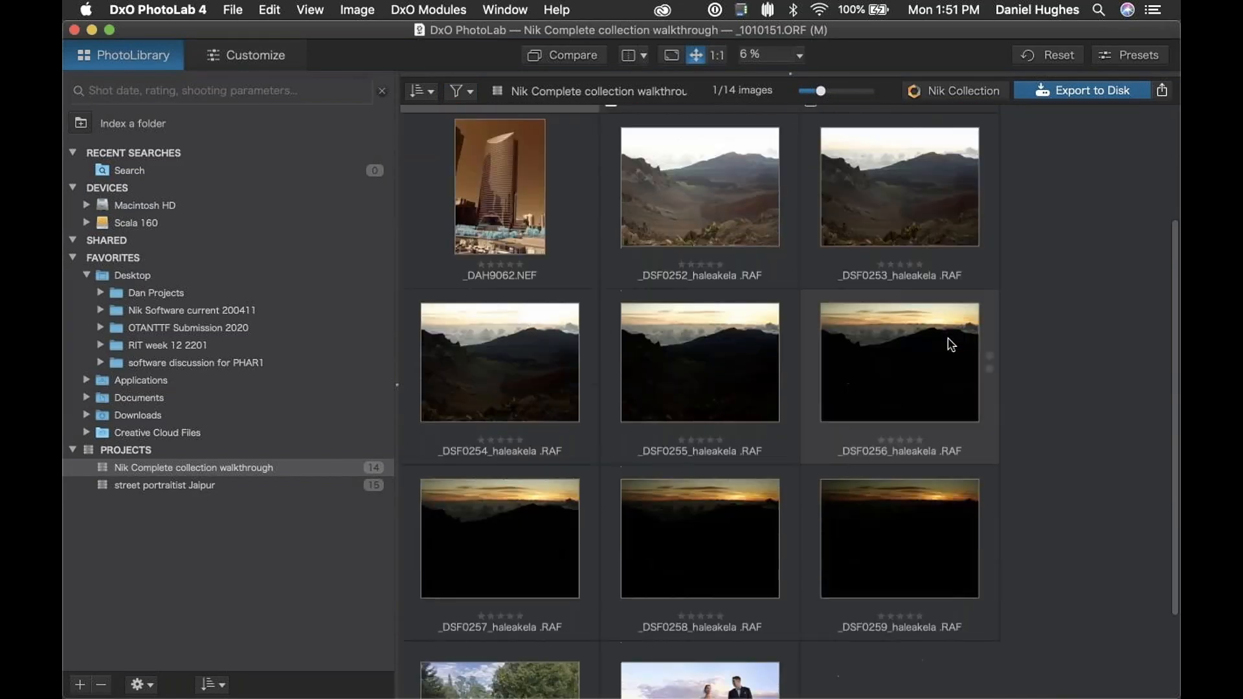
pyautogui.scroll(-2, 950, 343)
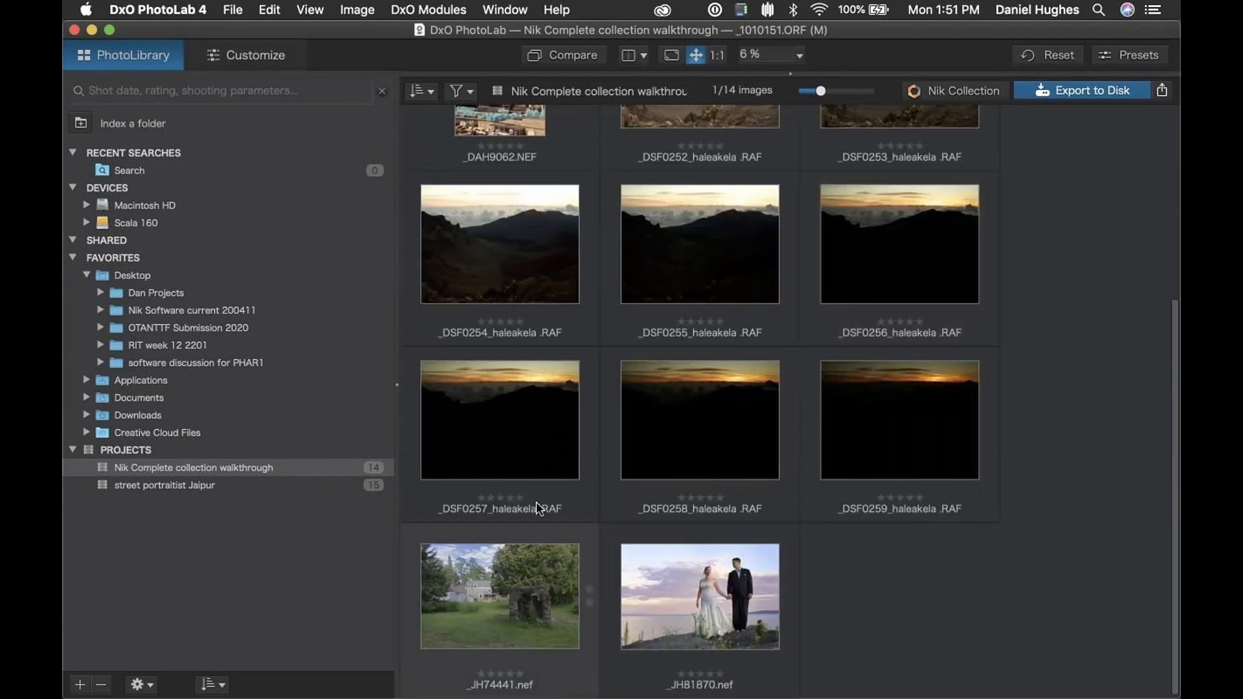
pyautogui.scroll(5, 860, 351)
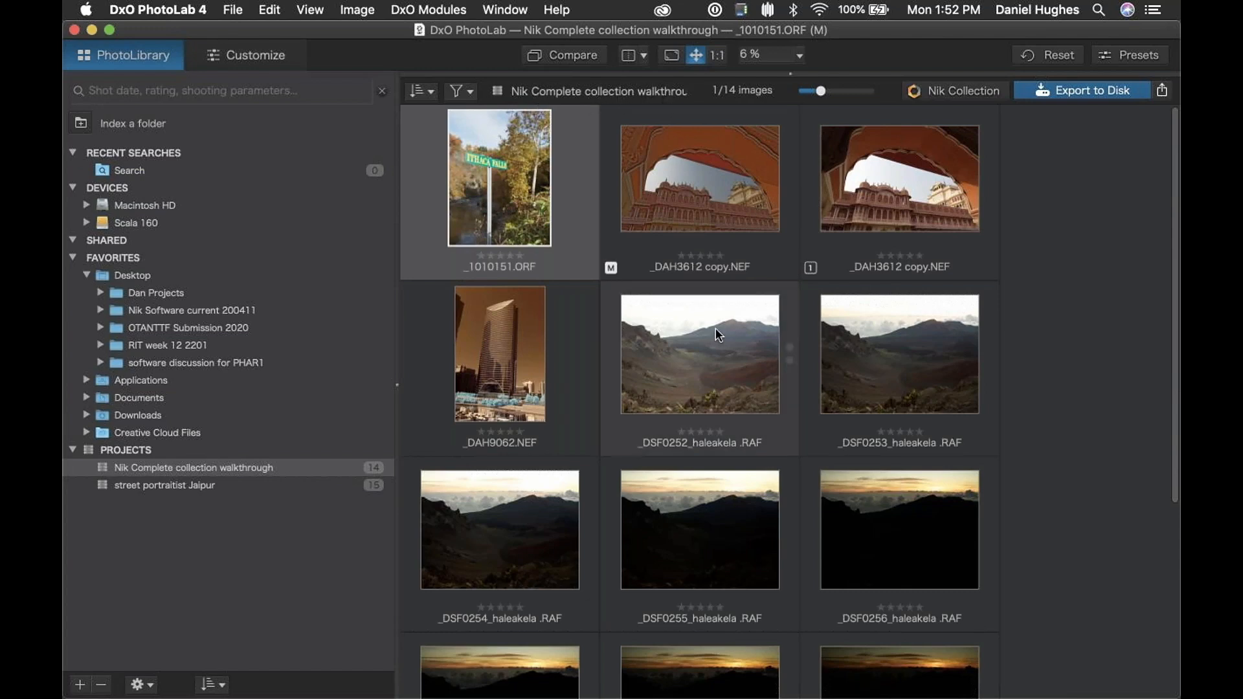
pyautogui.scroll(-5, 713, 329)
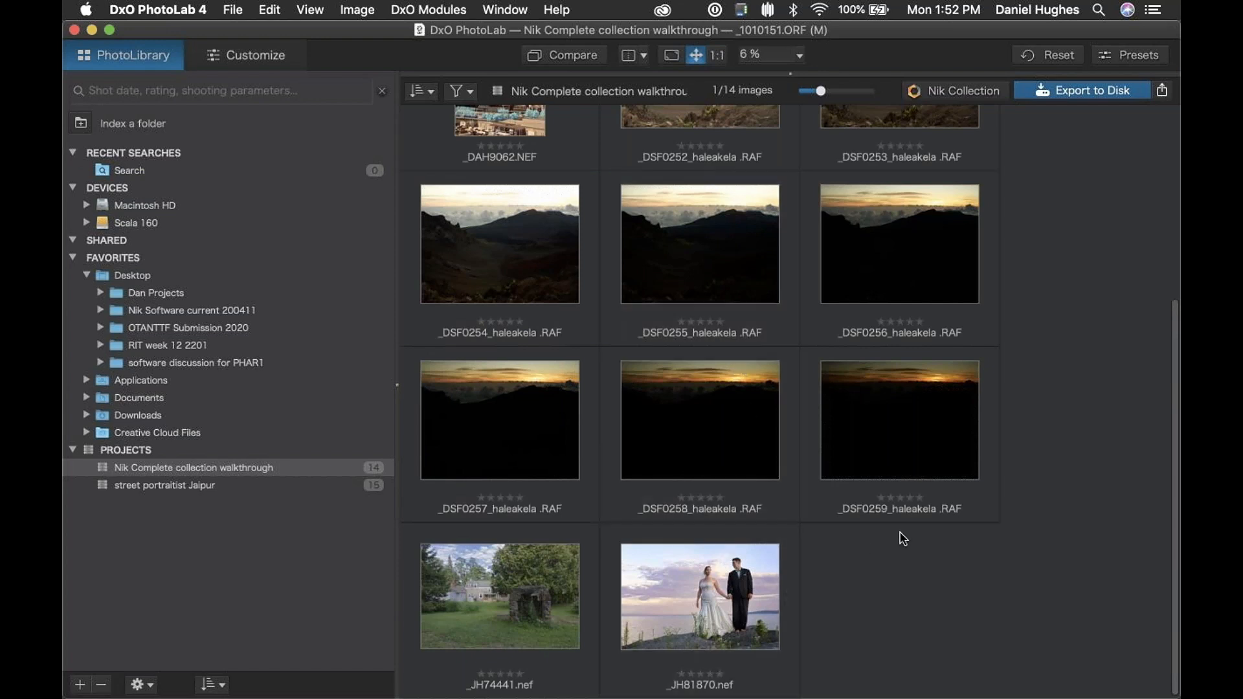
pyautogui.click(702, 595)
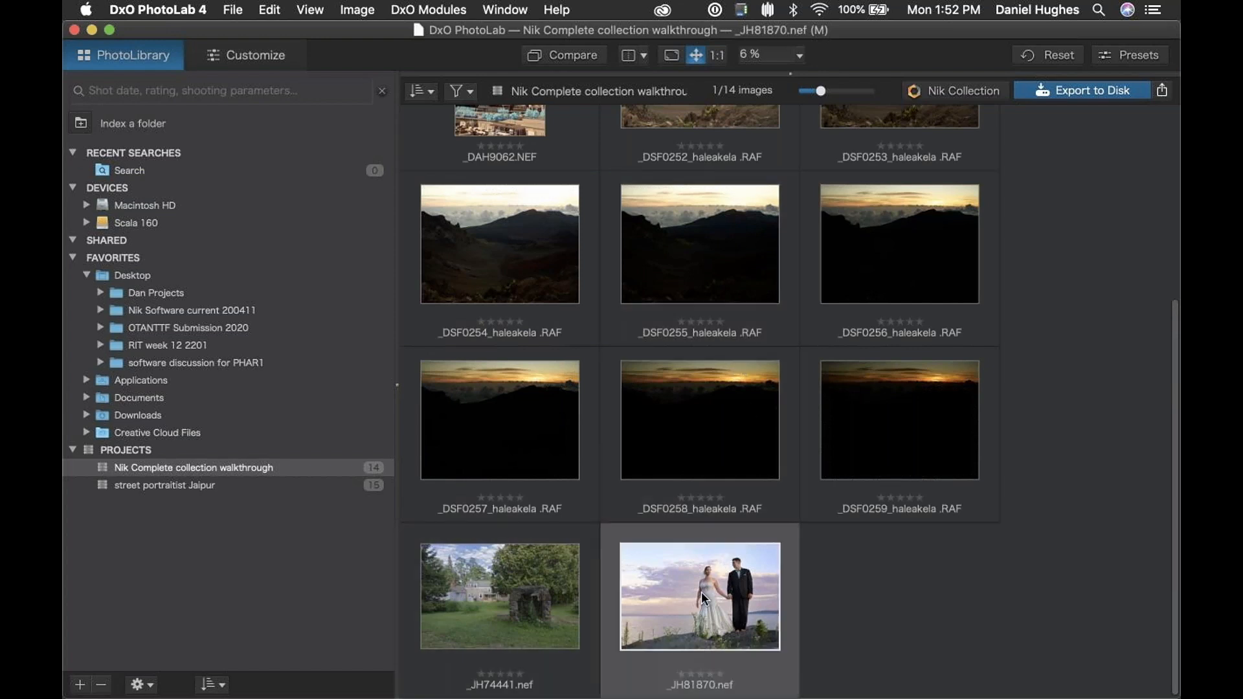
pyautogui.moveTo(701, 592)
pyautogui.moveTo(1176, 461); pyautogui.dragTo(1149, 119)
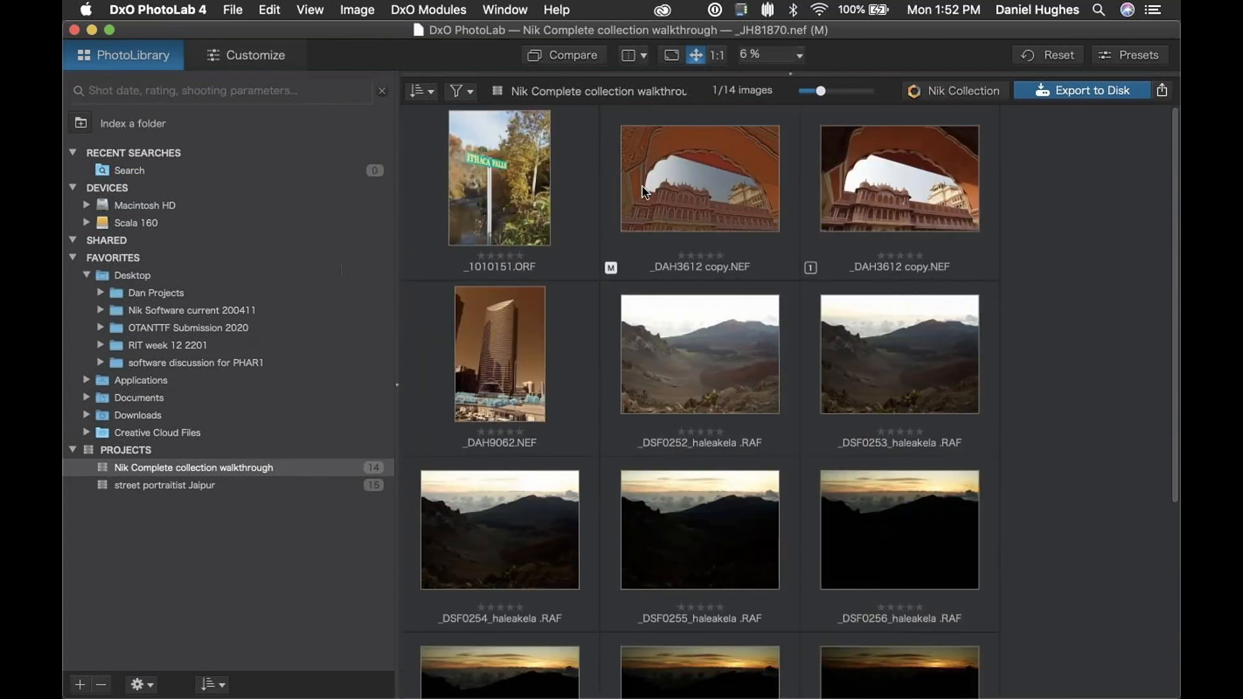
pyautogui.click(714, 162)
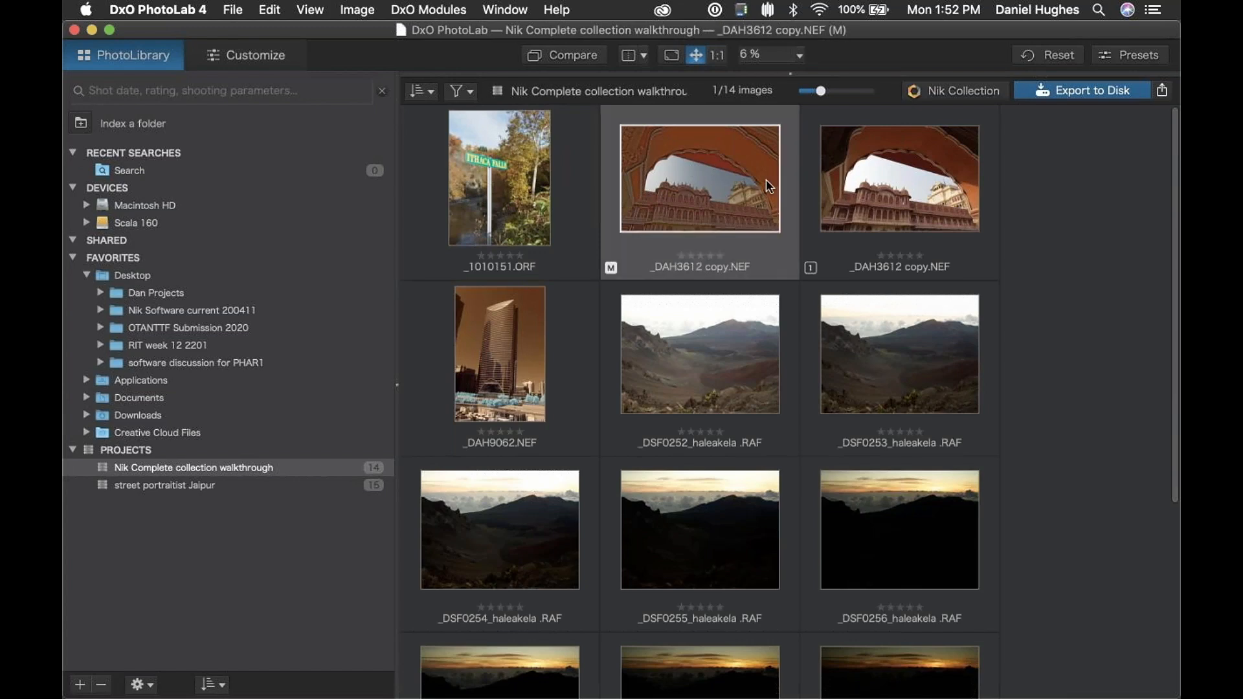
pyautogui.click(876, 200)
pyautogui.moveTo(875, 199)
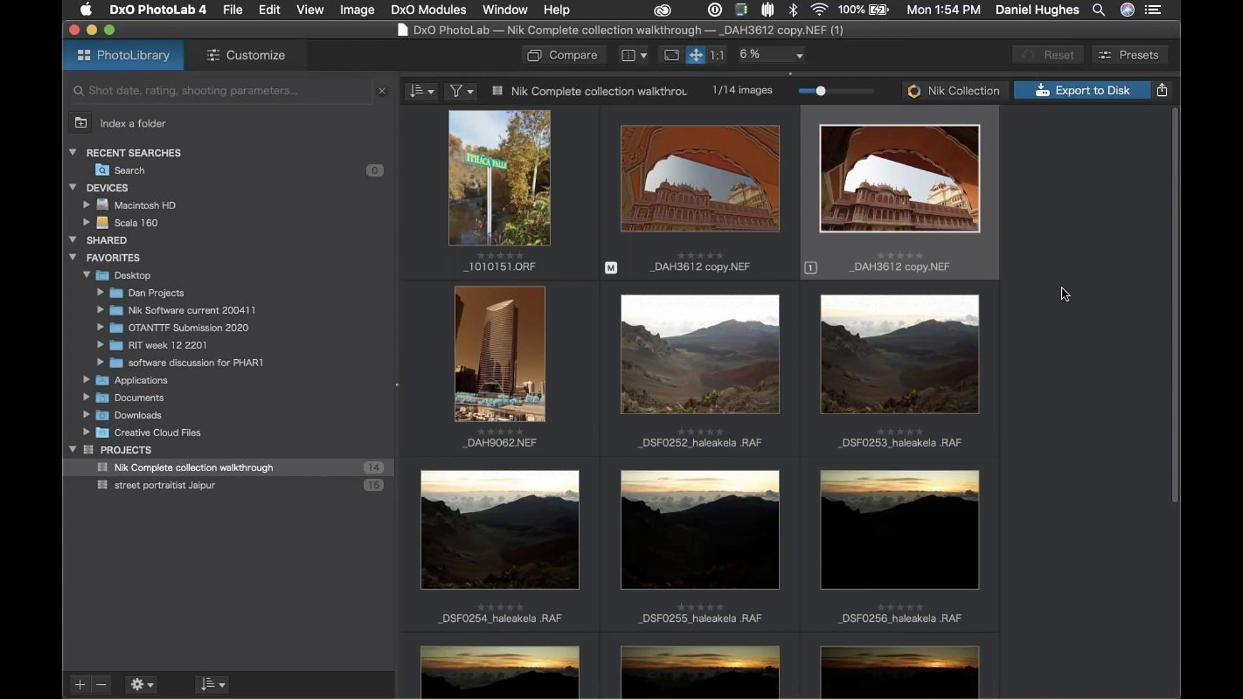
# Step: Open _DAH9062 for customizing and bring its Advanced History list into view
pyautogui.click(509, 371)
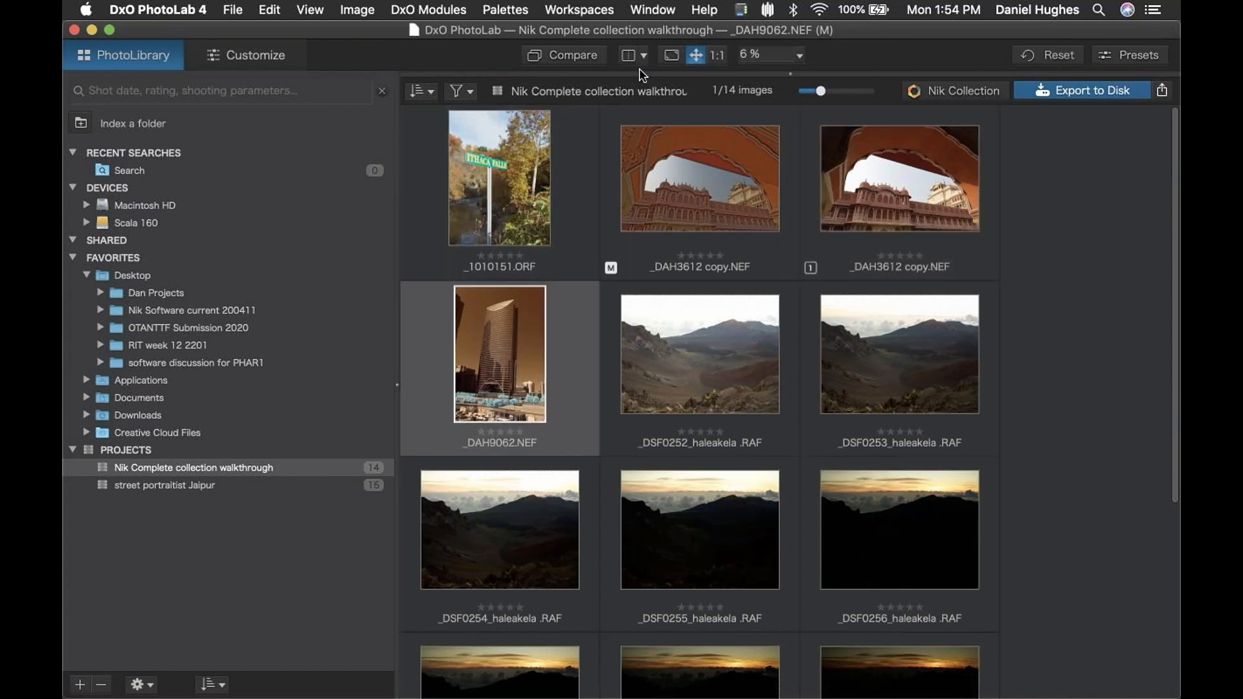
pyautogui.click(260, 67)
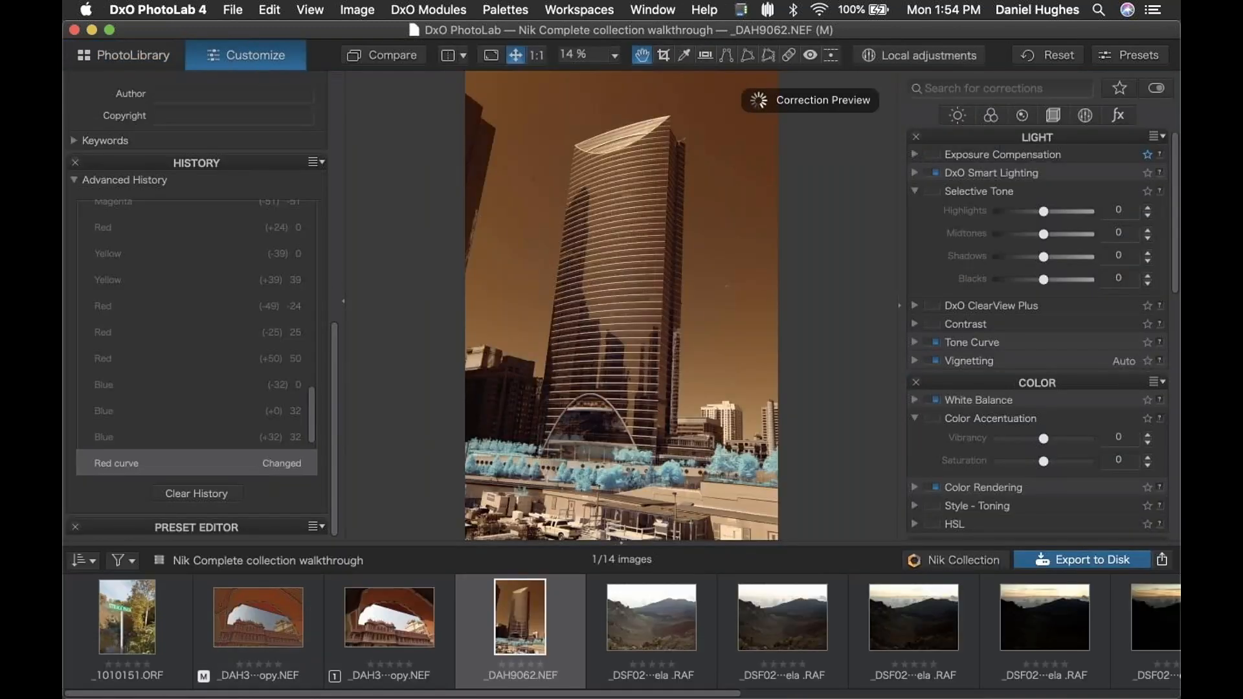
pyautogui.scroll(5, 337, 372)
pyautogui.scroll(-5, 319, 417)
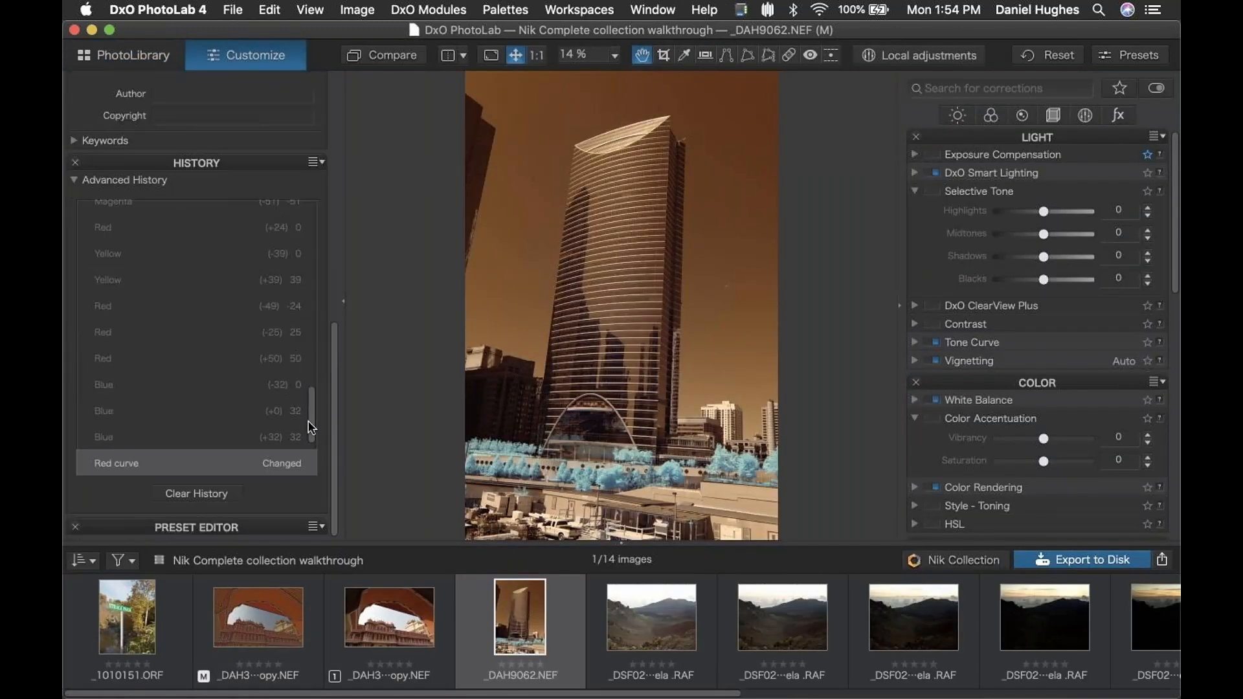
pyautogui.scroll(10, 319, 416)
pyautogui.scroll(-10, 304, 388)
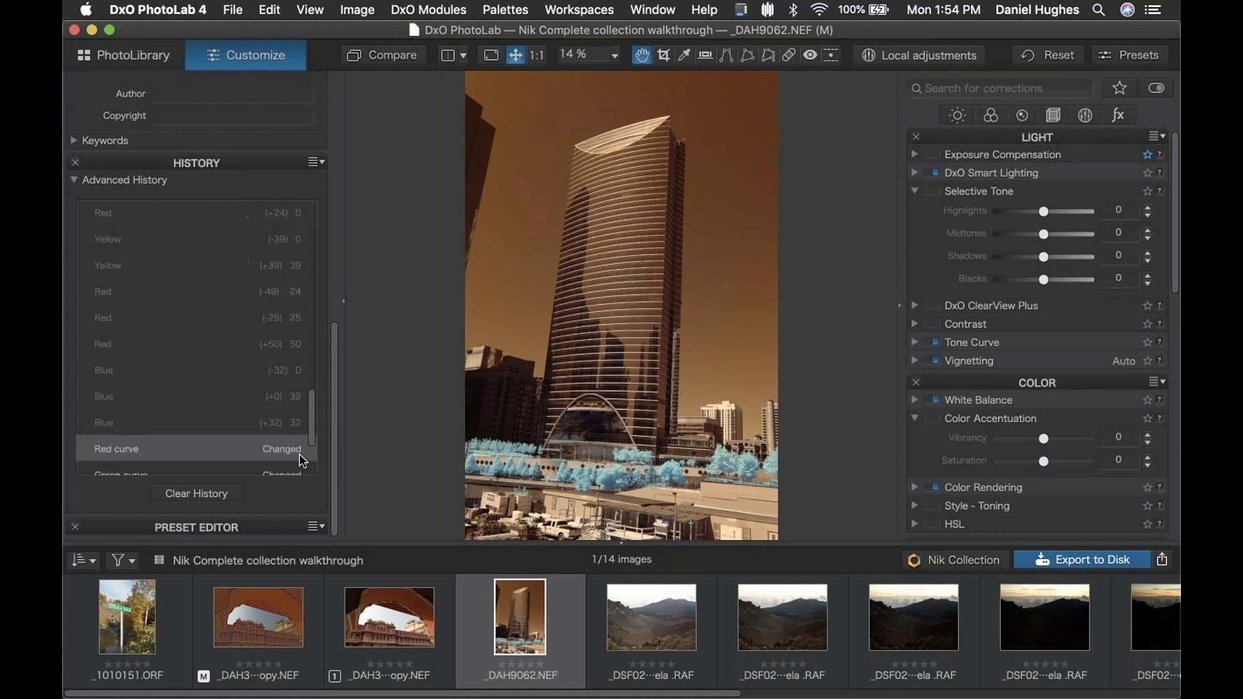
pyautogui.moveTo(334, 364); pyautogui.dragTo(336, 316)
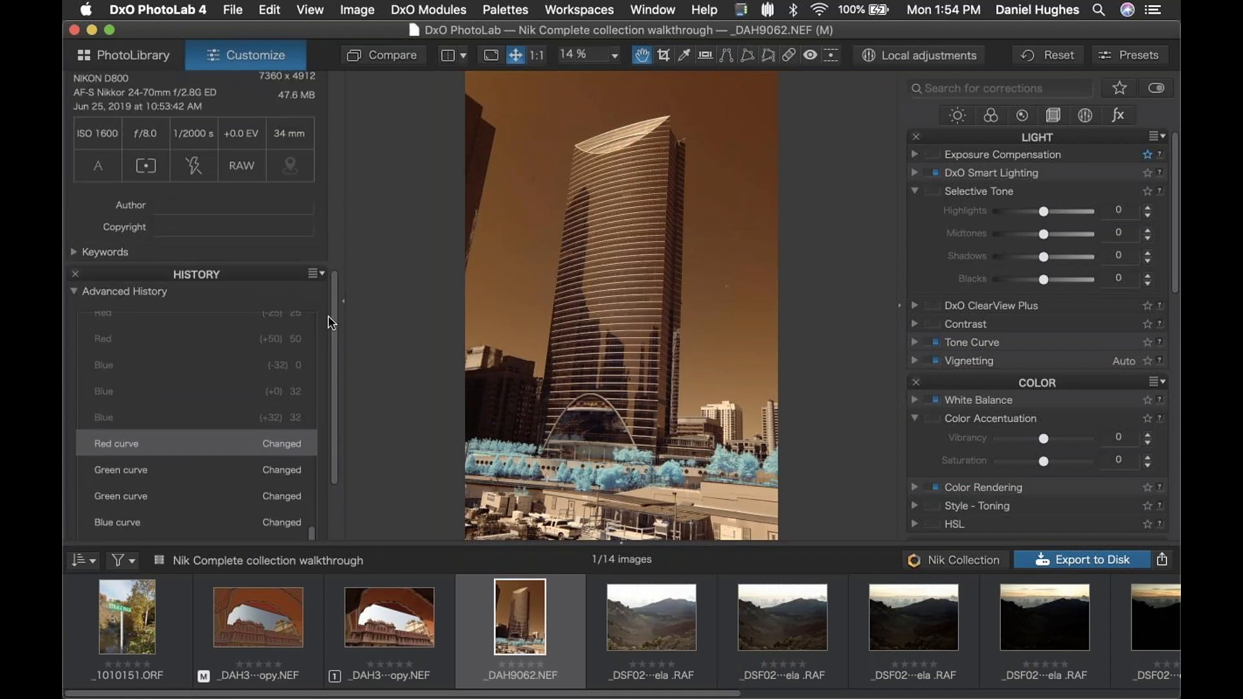
# Step: Return _DAH9062 to the Channel Mixer history state with Green at 100 and review the surrounding history entries
pyautogui.scroll(2, 250, 370)
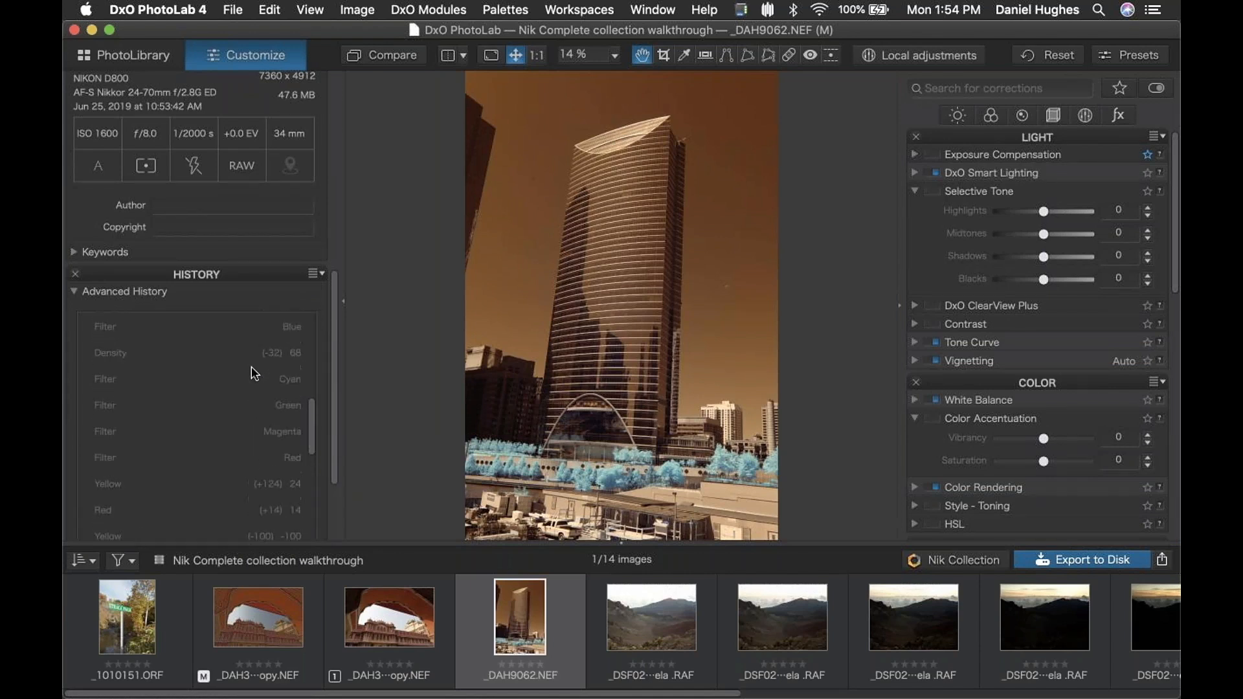
pyautogui.scroll(5, 252, 374)
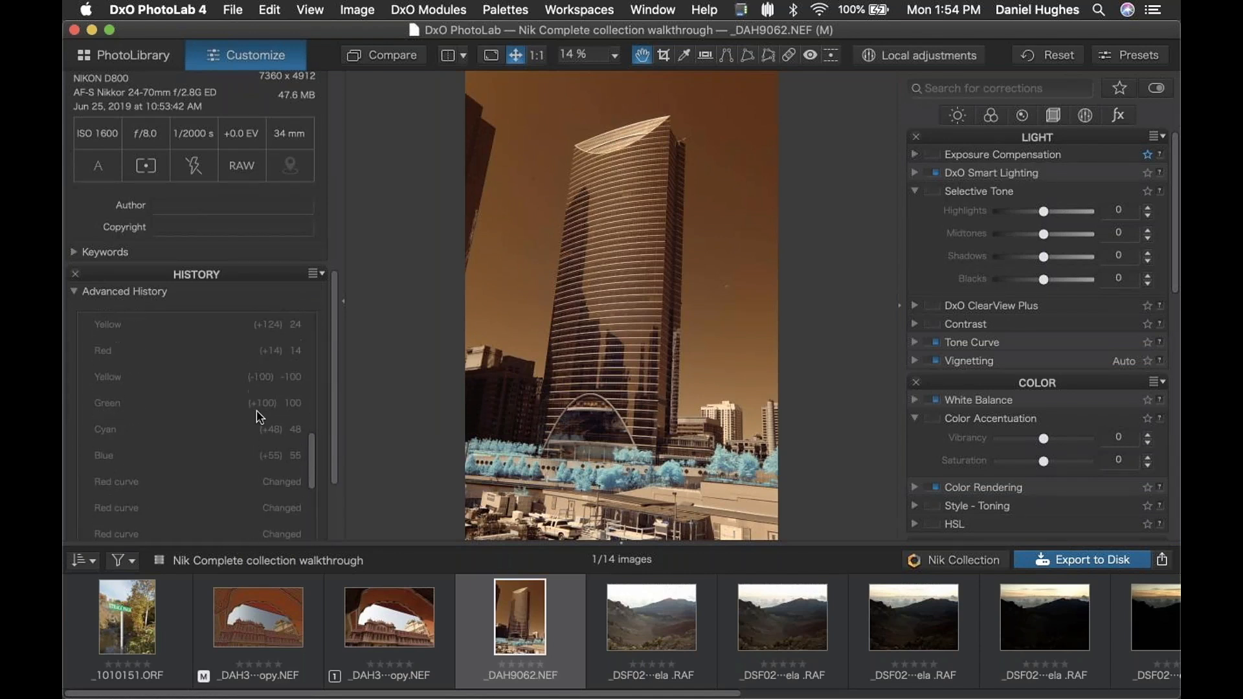
pyautogui.click(270, 402)
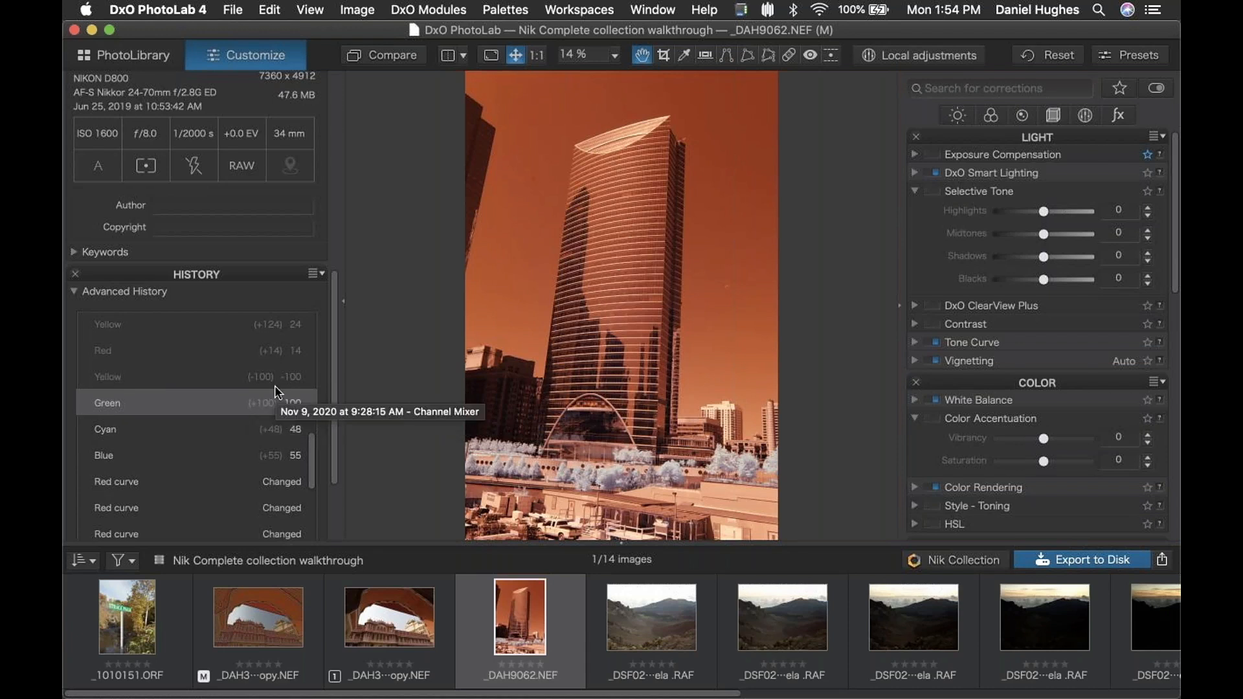
pyautogui.scroll(1, 269, 402)
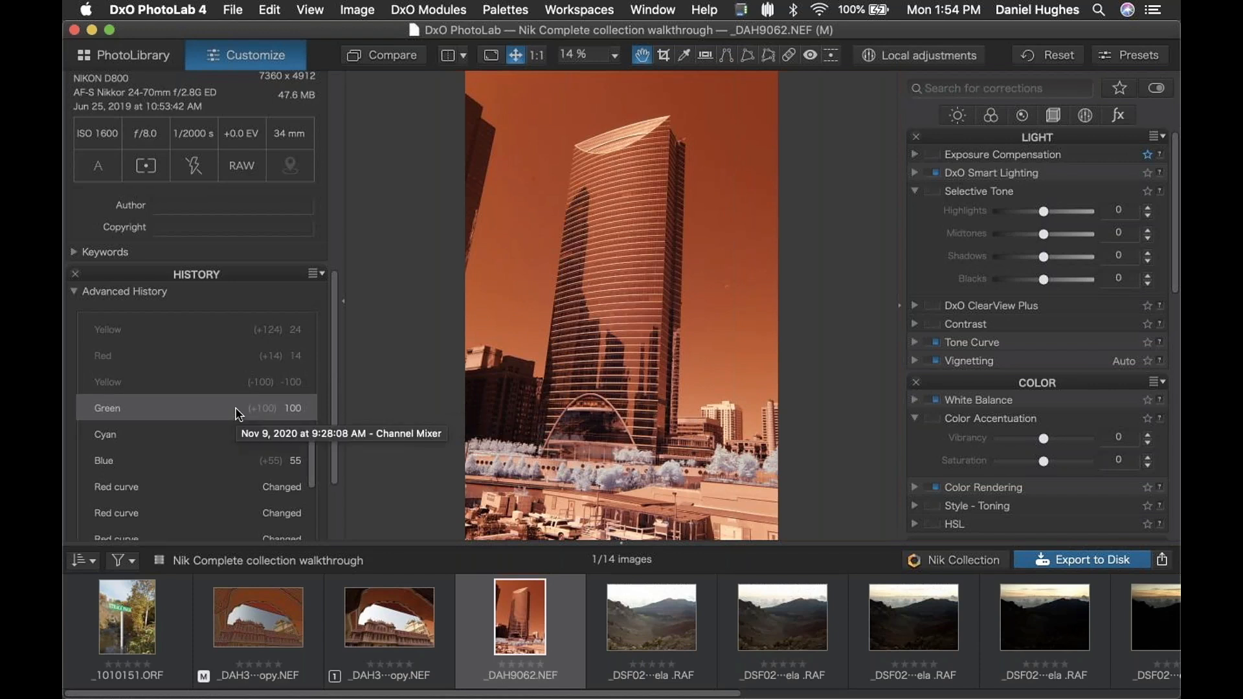
pyautogui.scroll(5, 238, 414)
pyautogui.scroll(15, 238, 414)
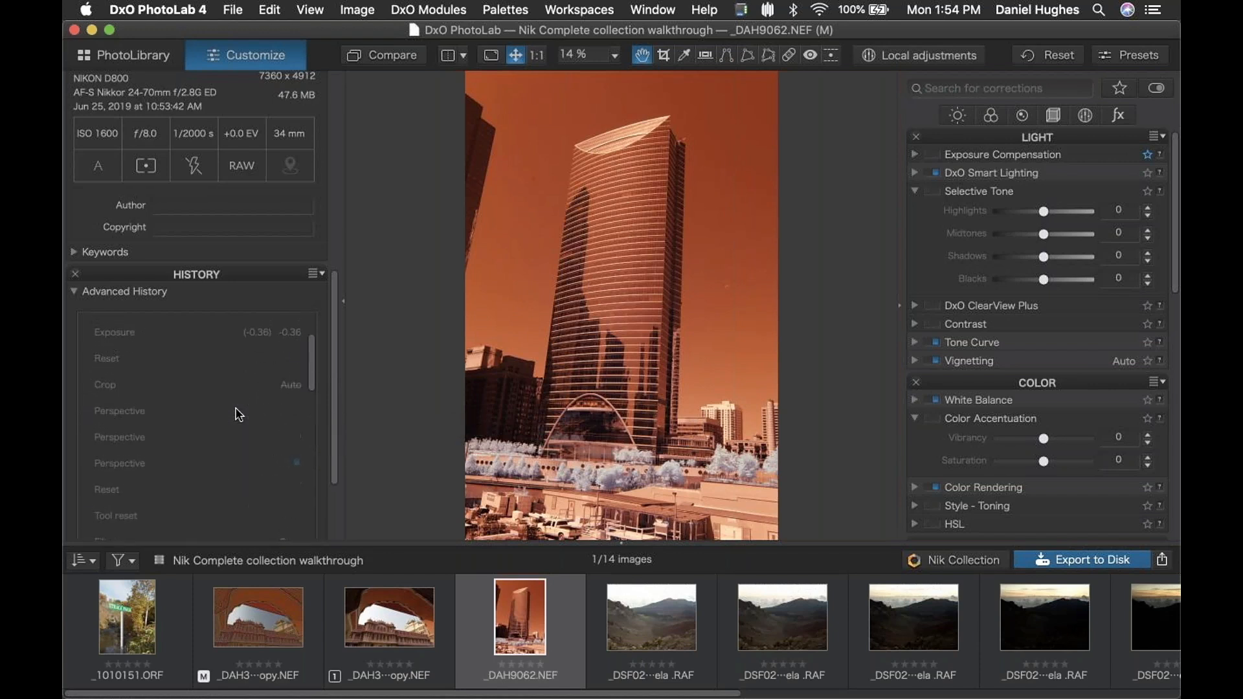
pyautogui.scroll(-10, 238, 415)
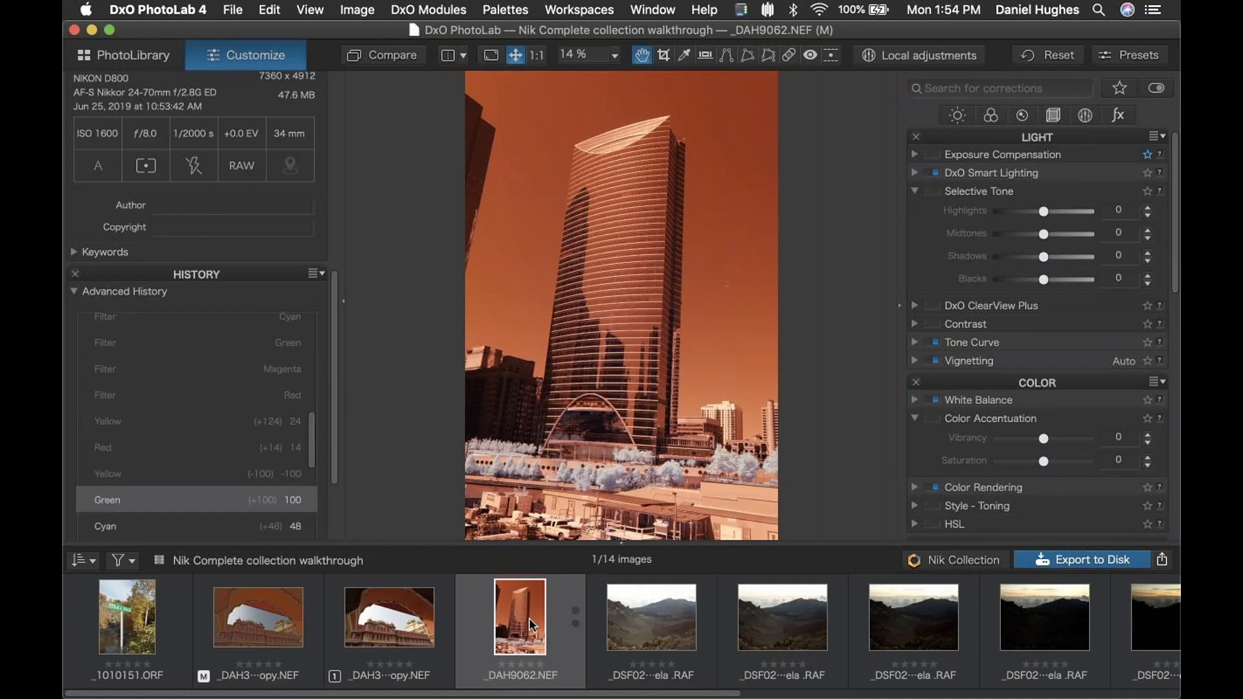
pyautogui.moveTo(312, 440)
pyautogui.mouseDown()
pyautogui.moveTo(313, 388)
pyautogui.moveTo(307, 448)
pyautogui.mouseUp()
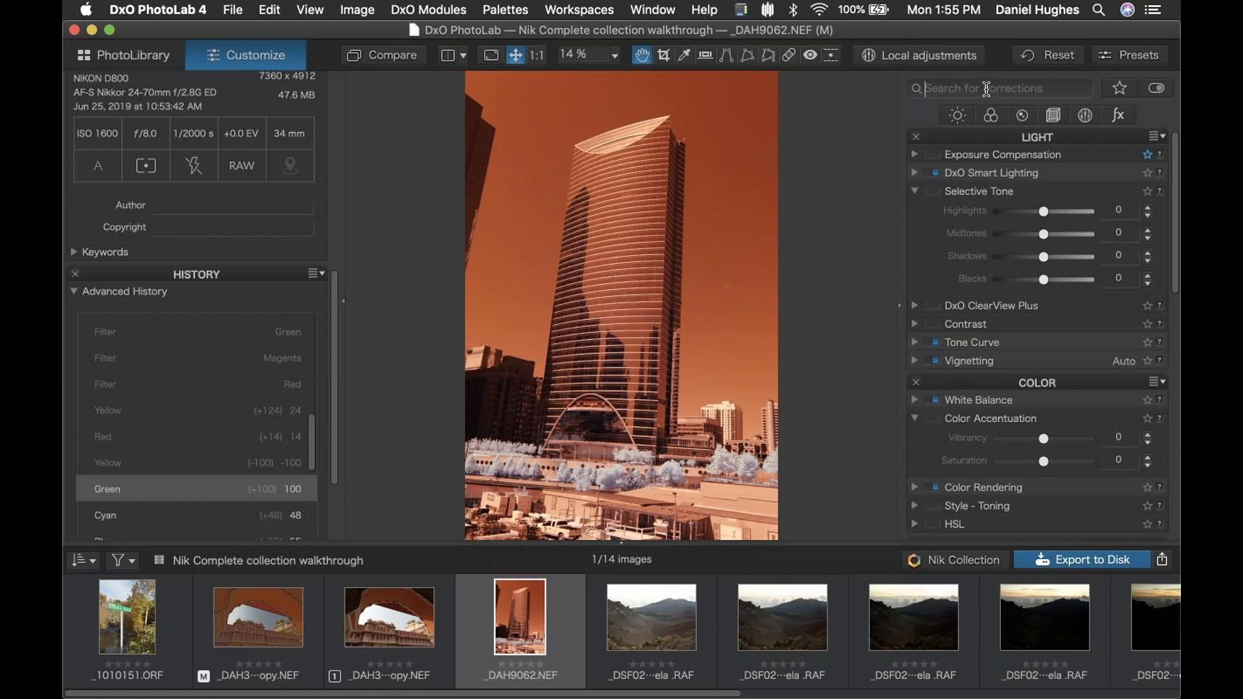
# Step: Search the corrections for "chan" and set the Channel Mixer's Green value to -2 on _DAH9062
pyautogui.write('chanel')
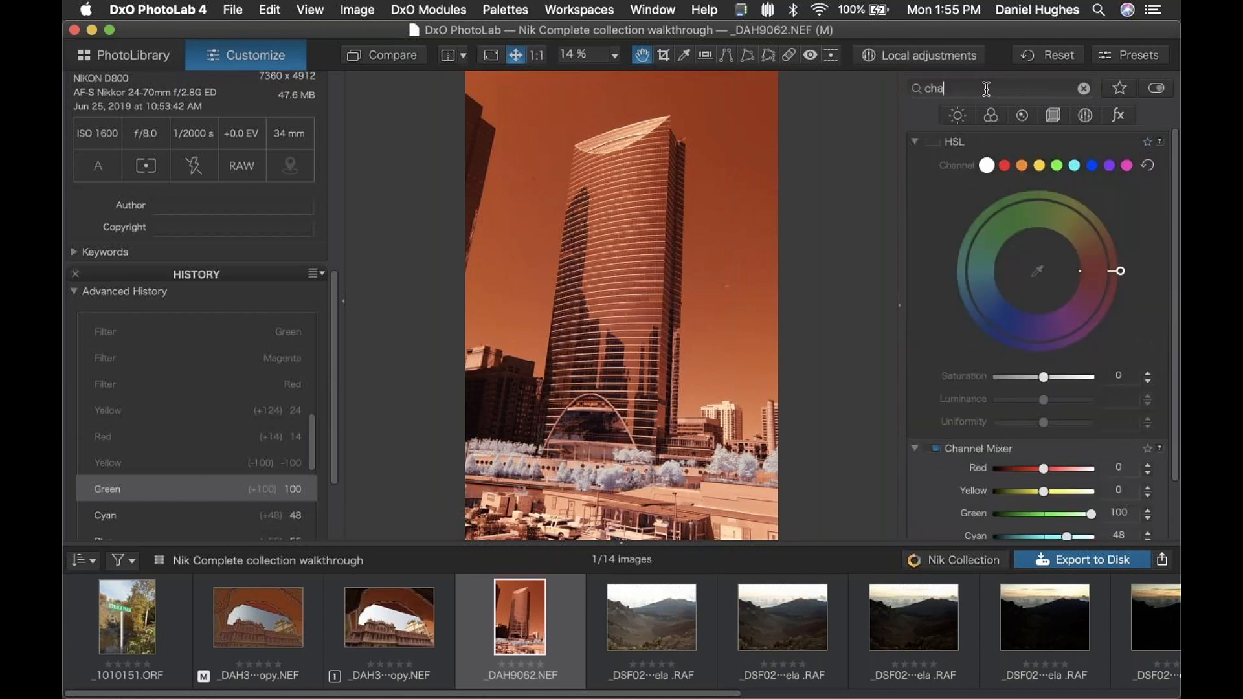
pyautogui.press('BackSpace')
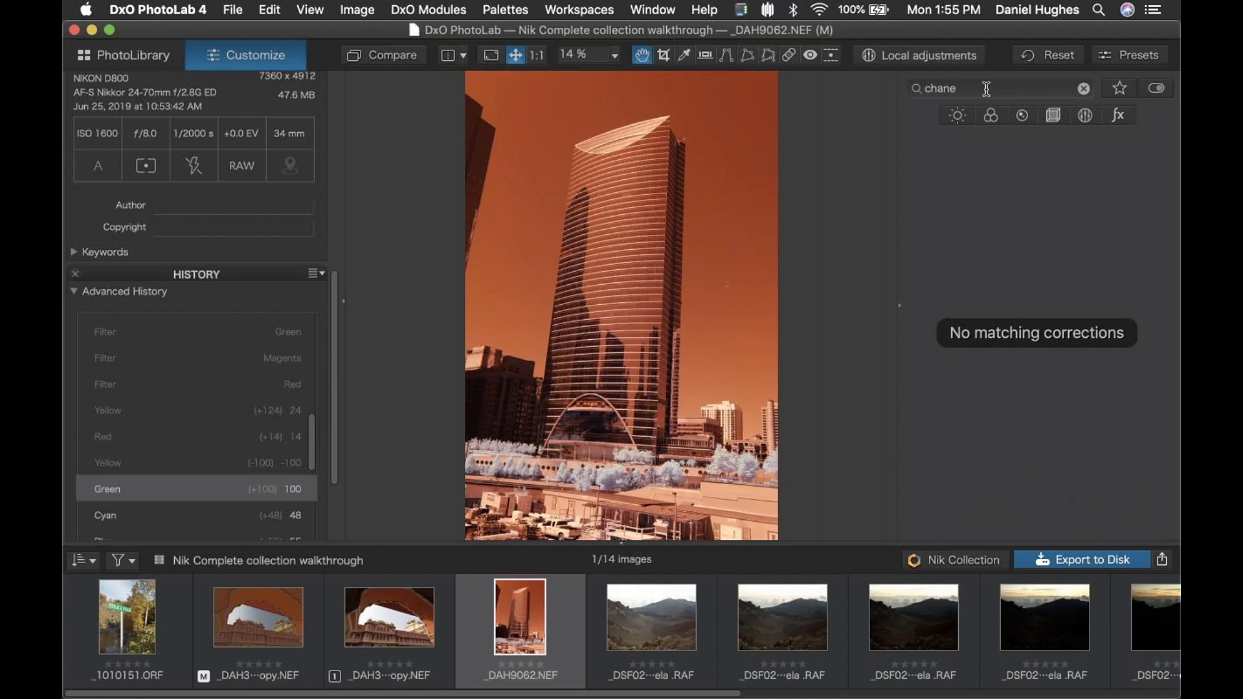
pyautogui.press('BackSpace')
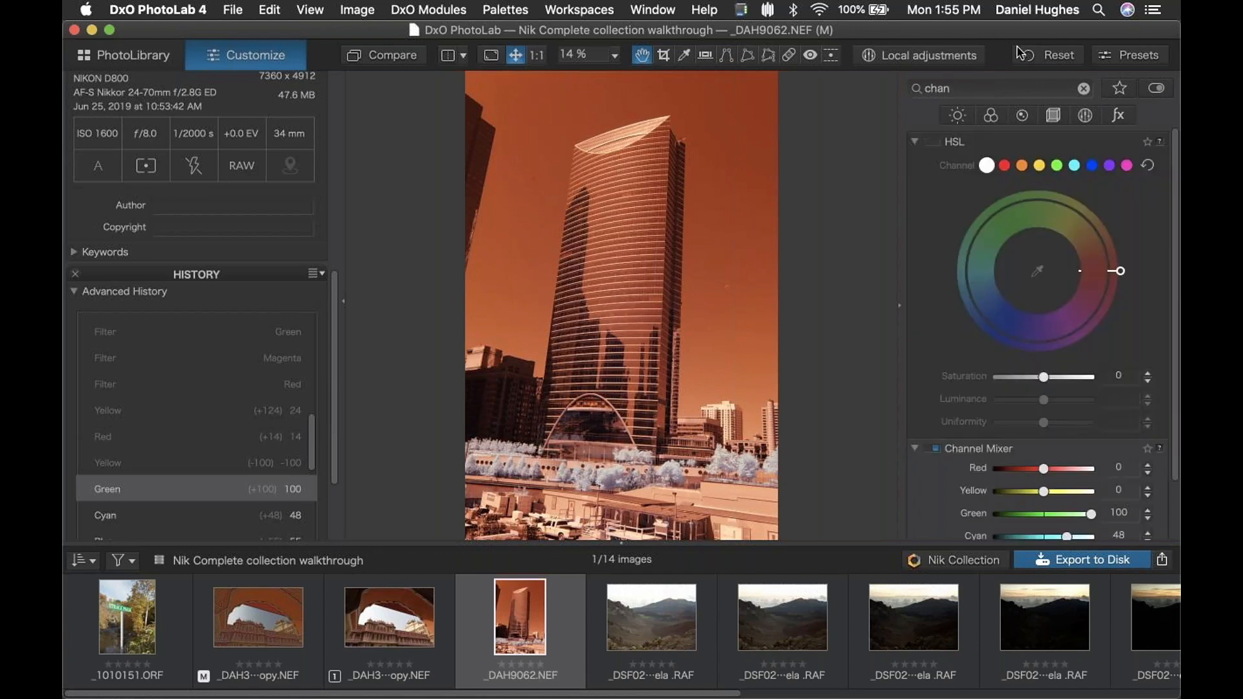
pyautogui.moveTo(1083, 515); pyautogui.dragTo(1042, 516)
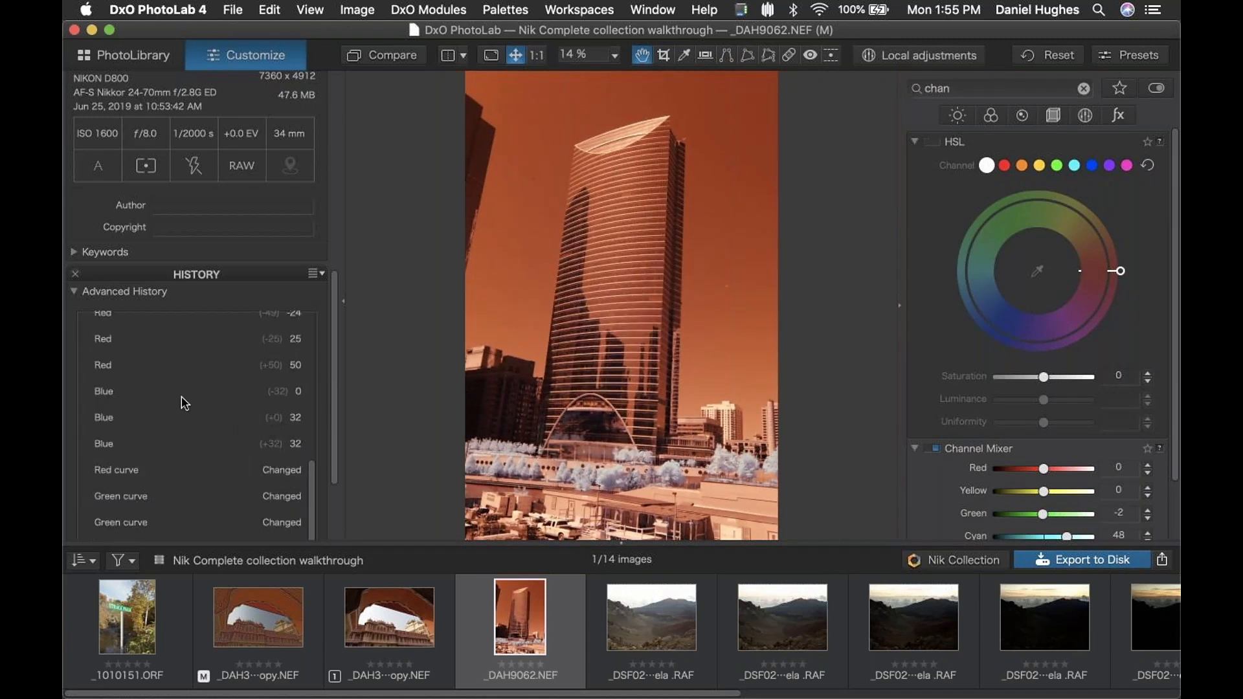
# Step: Create a virtual copy of _DAH9062 and return that copy to the history state with Red at -24
pyautogui.rightClick(514, 605)
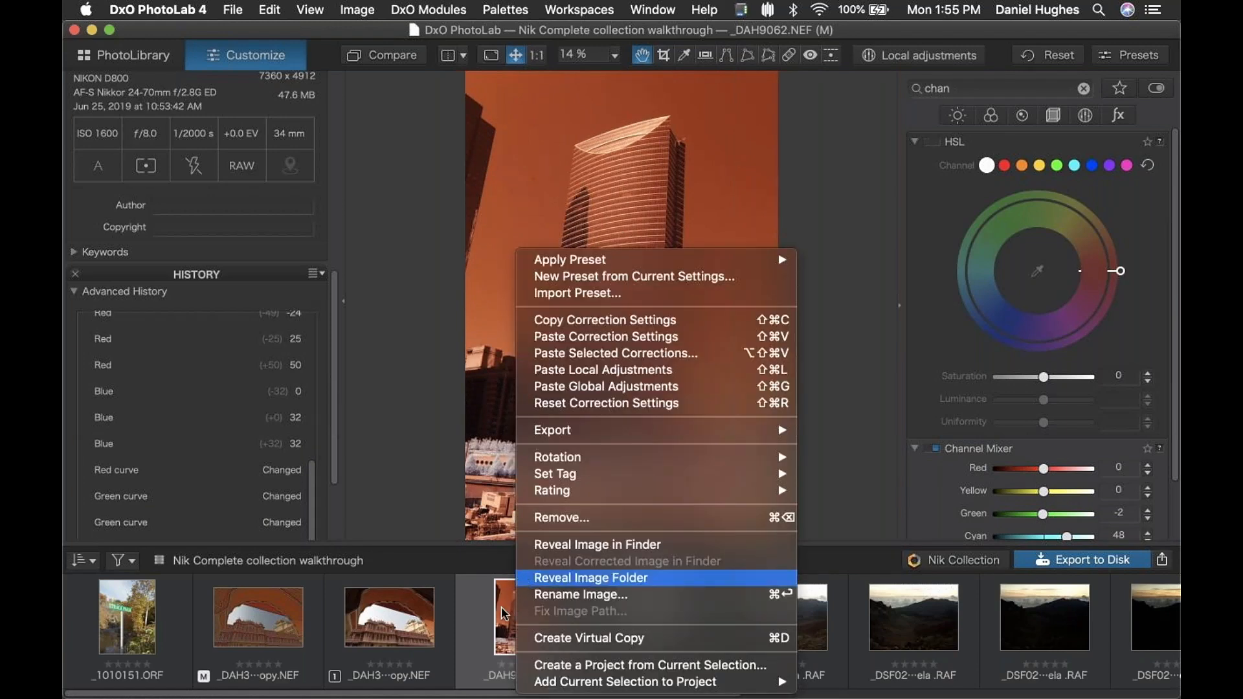
pyautogui.click(555, 638)
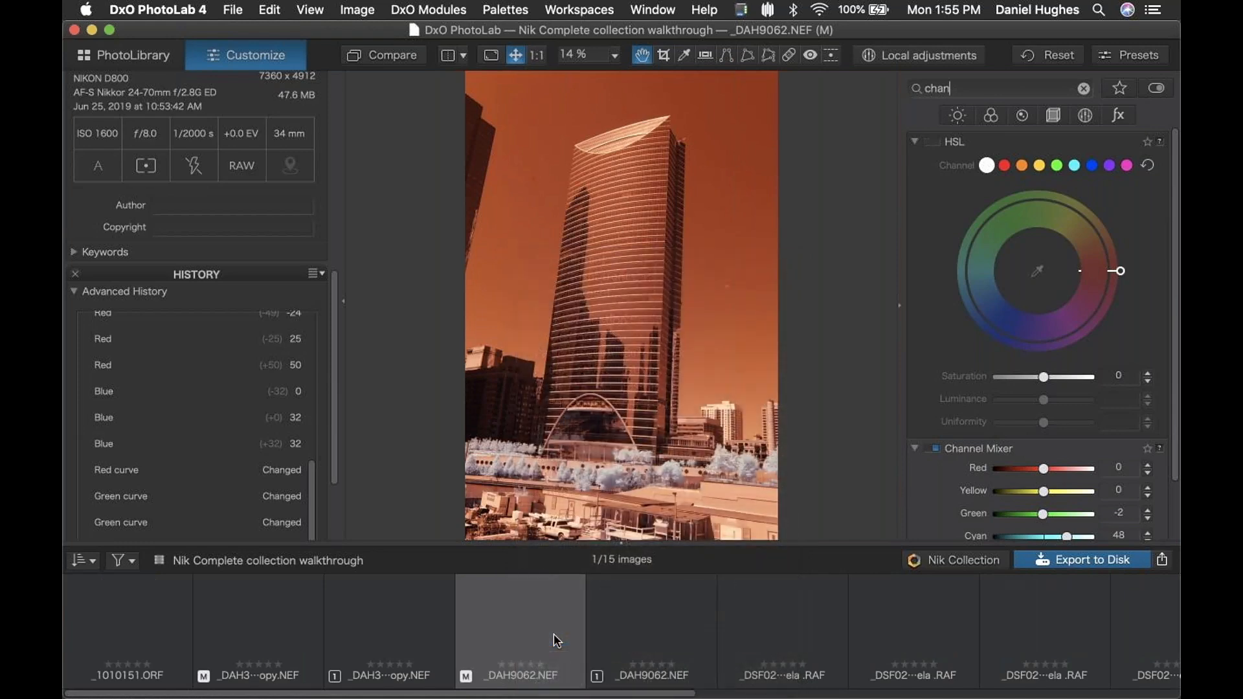
pyautogui.click(602, 643)
pyautogui.scroll(3, 314, 486)
pyautogui.click(130, 397)
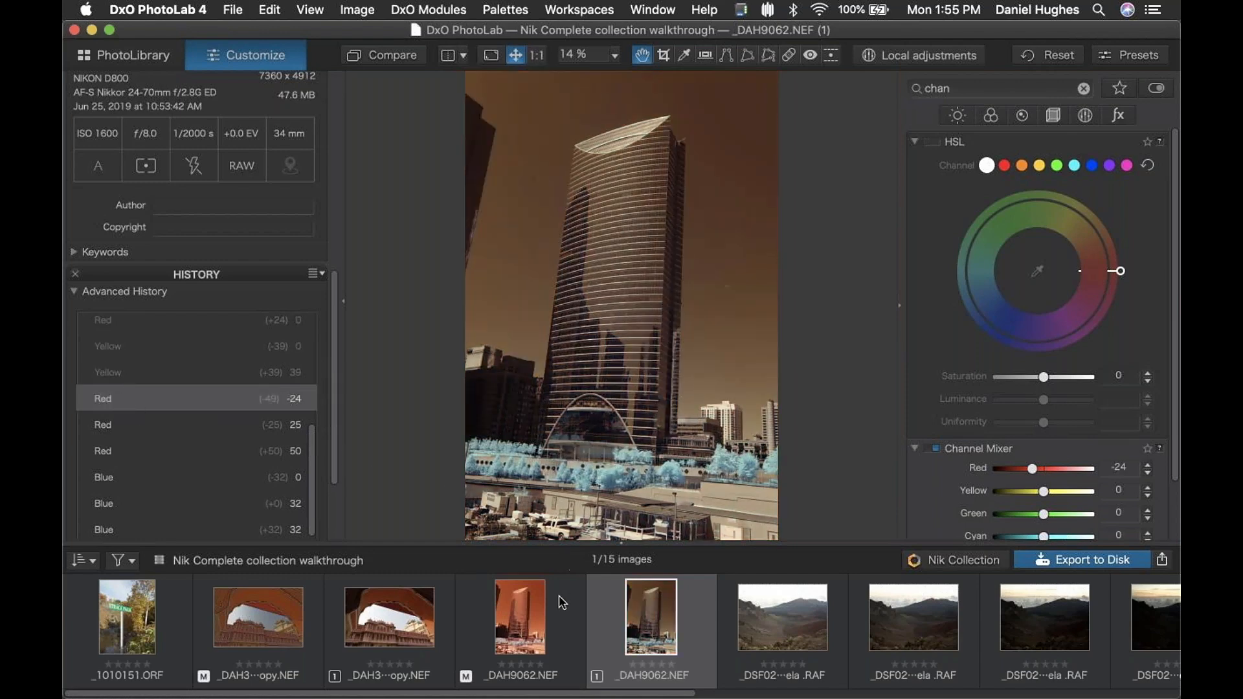
# Step: Select the master _DAH9062 again to compare its look and history with the virtual copy
pyautogui.click(521, 615)
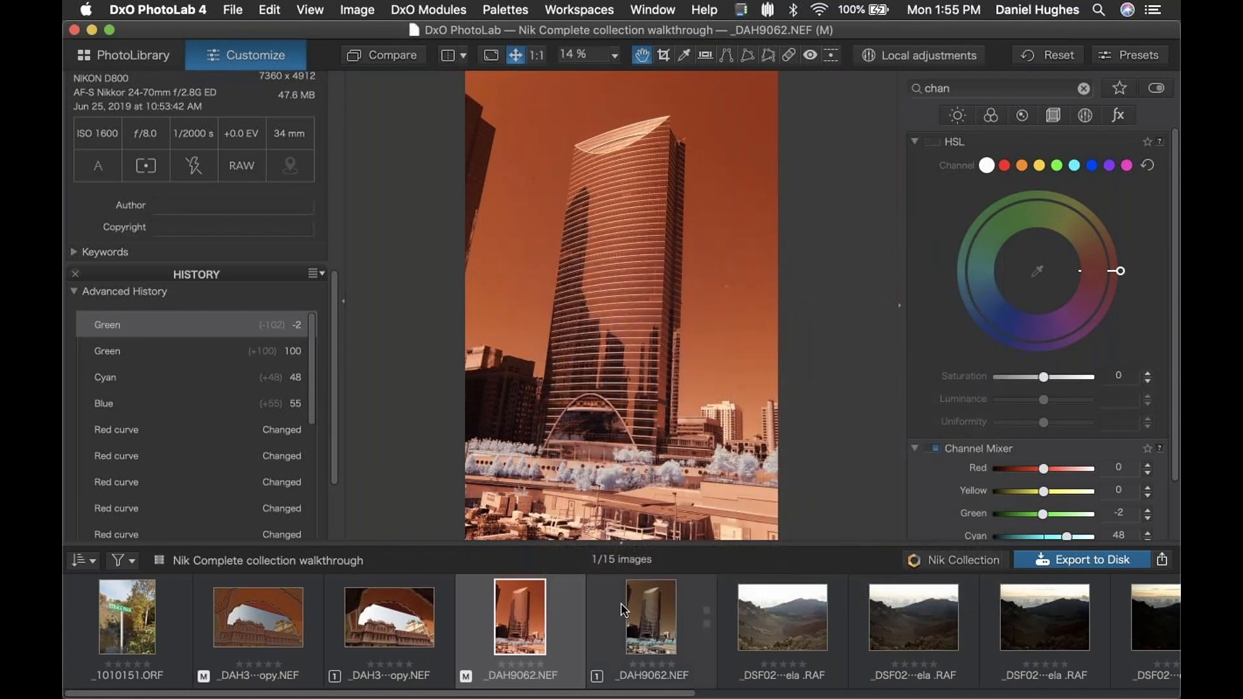
pyautogui.moveTo(312, 334)
pyautogui.mouseDown()
pyautogui.moveTo(332, 456)
pyautogui.moveTo(311, 397)
pyautogui.moveTo(318, 329)
pyautogui.mouseUp()
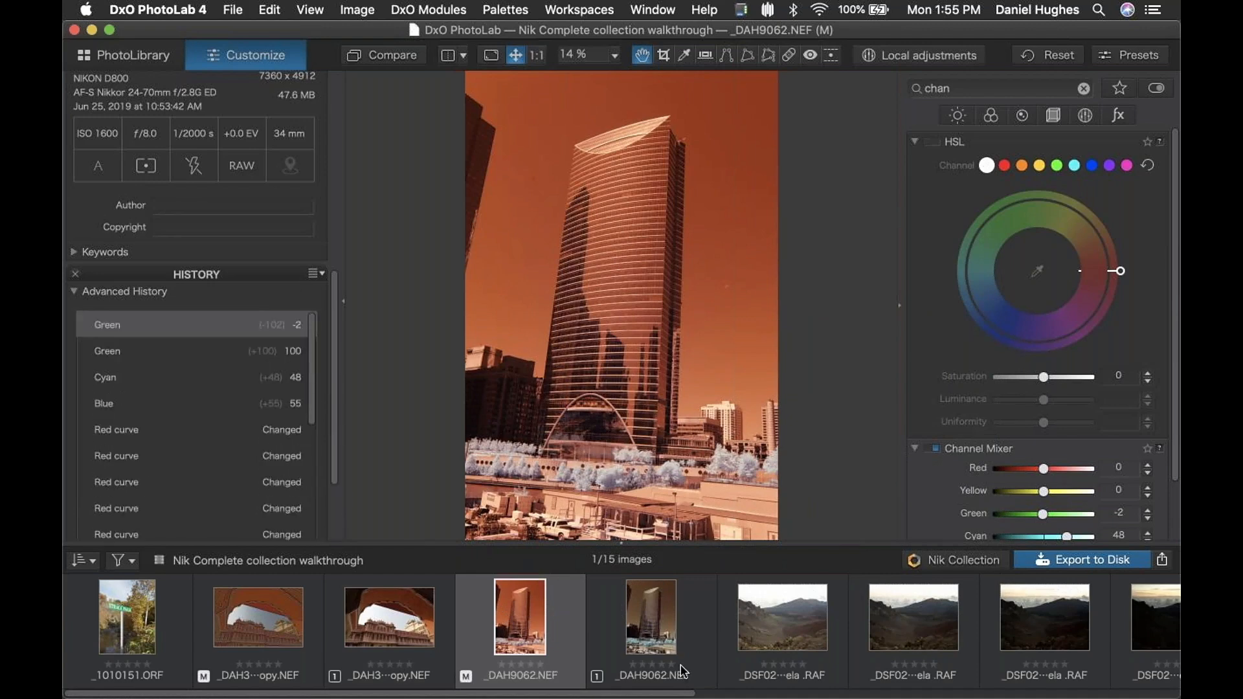
# Step: Select the virtual copy of _DAH9062 and review its Advanced History from the latest entry
pyautogui.click(651, 623)
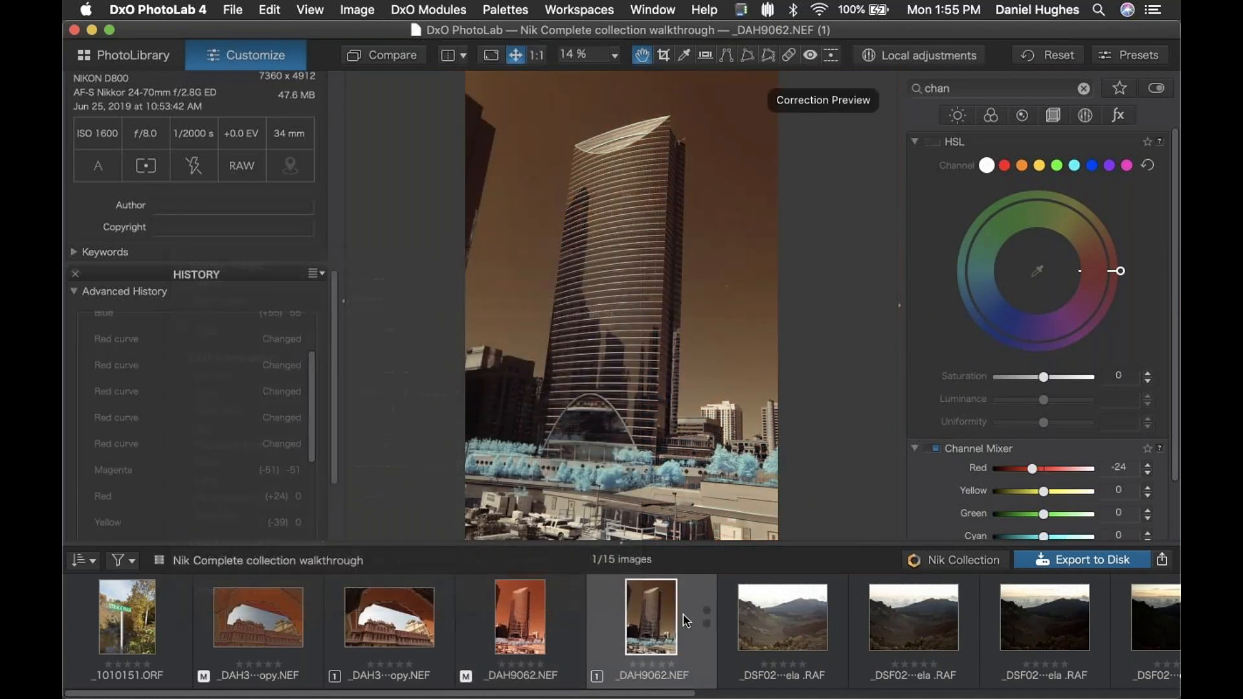
pyautogui.rightClick(658, 622)
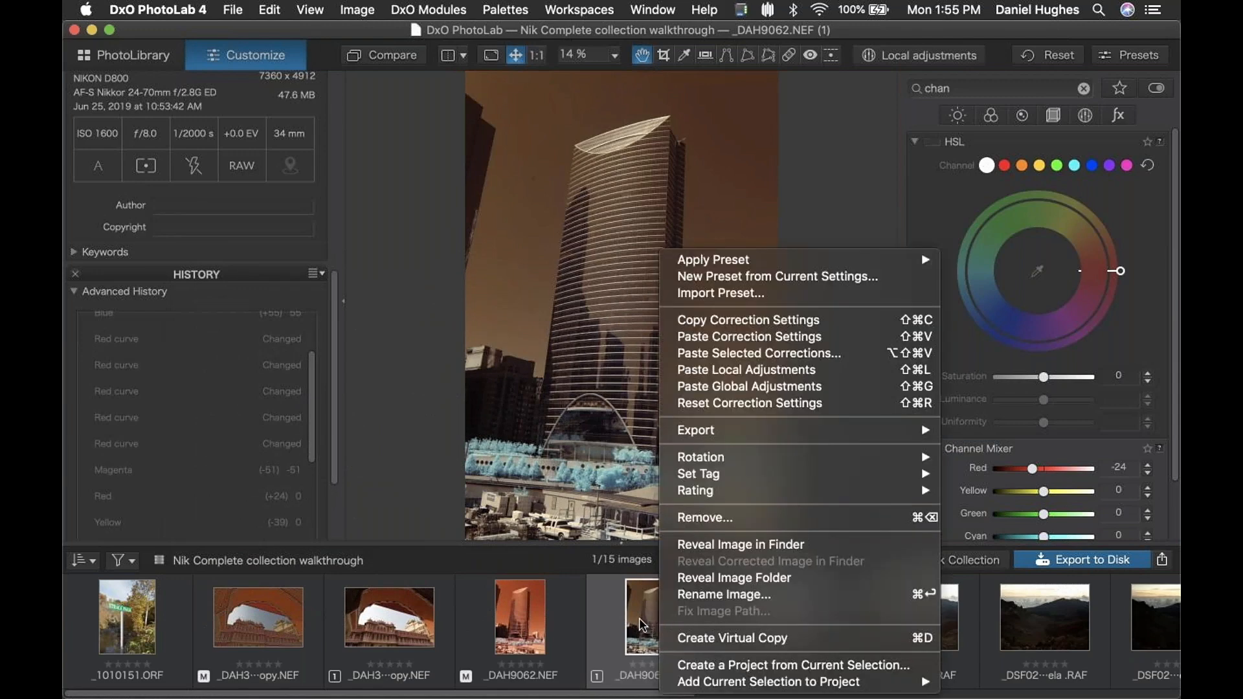
pyautogui.click(641, 625)
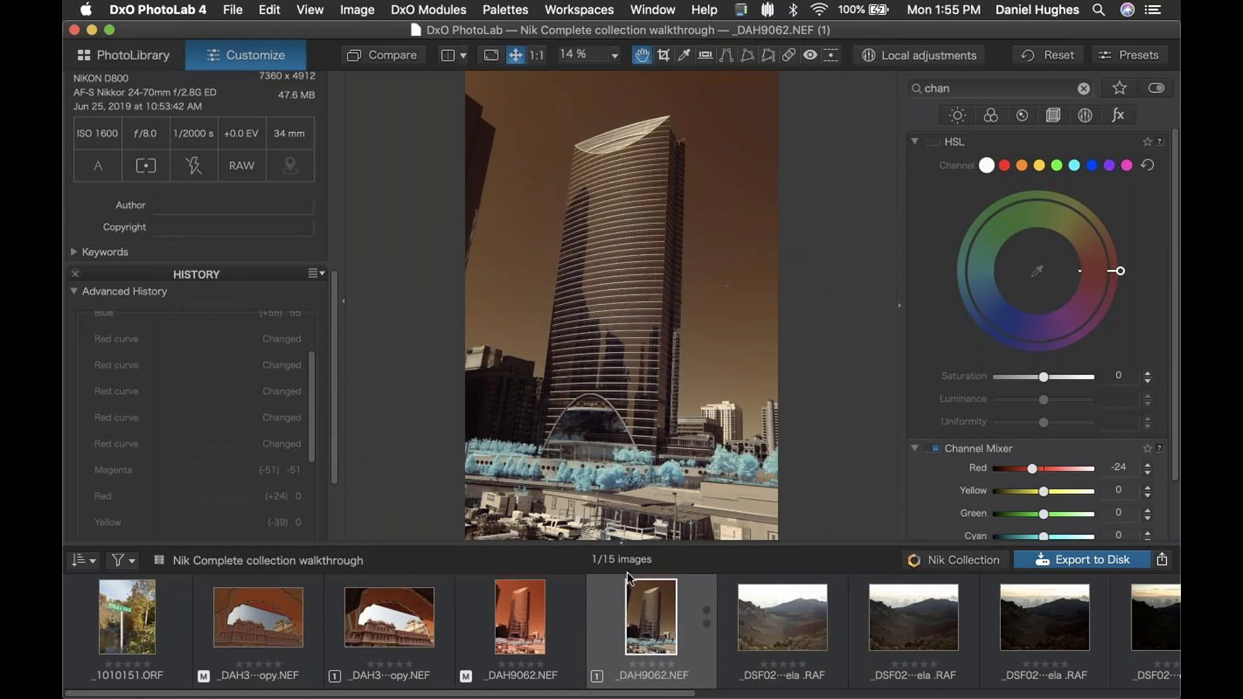
pyautogui.moveTo(315, 386); pyautogui.dragTo(311, 339)
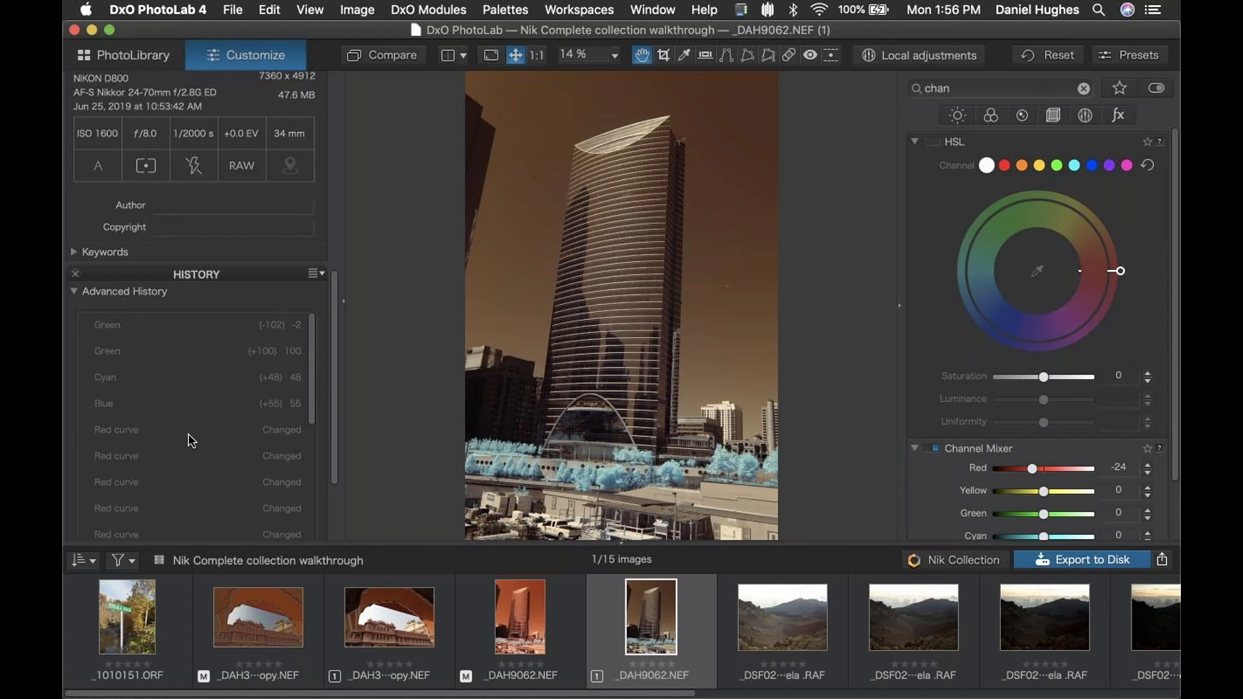
pyautogui.moveTo(192, 441)
# Step: Look at the PhotoLibrary's image search field and reopen the virtual copy of _DAH9062 for customizing
pyautogui.click(142, 53)
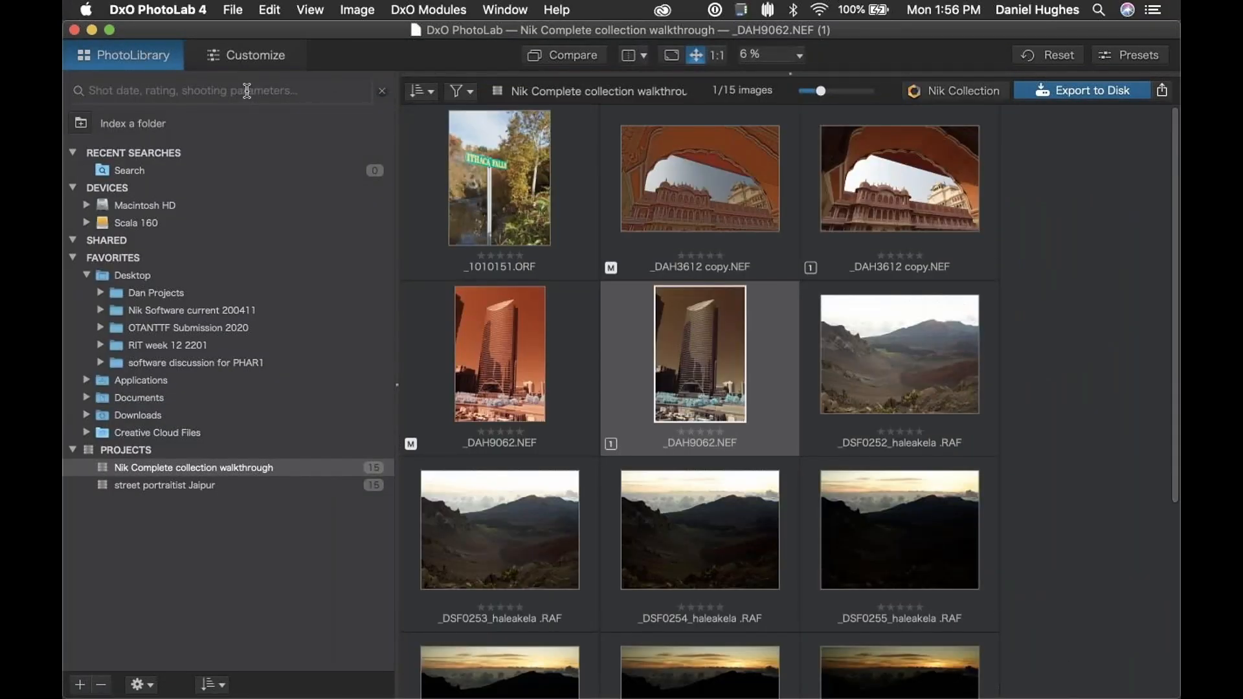
pyautogui.click(248, 89)
pyautogui.doubleClick(667, 317)
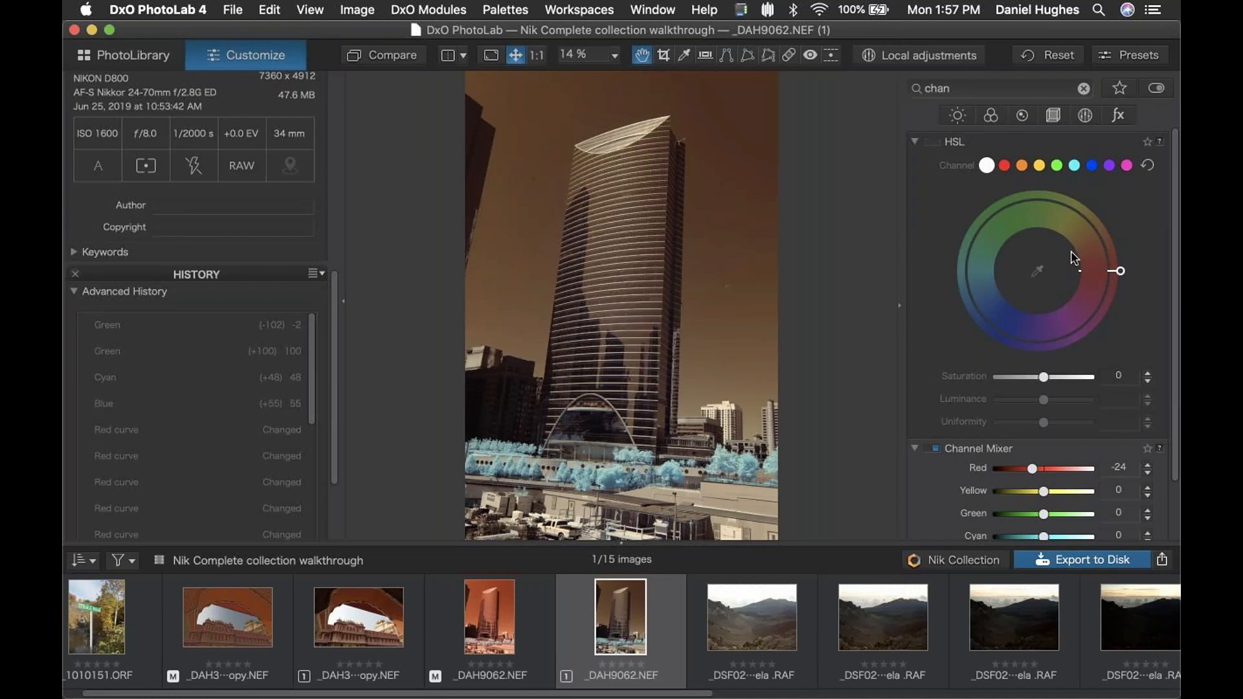
# Step: Clear the corrections search, collapse Selective Tone, and in the Detail corrections switch DxO Denoising Technologies off and on again
pyautogui.click(1083, 88)
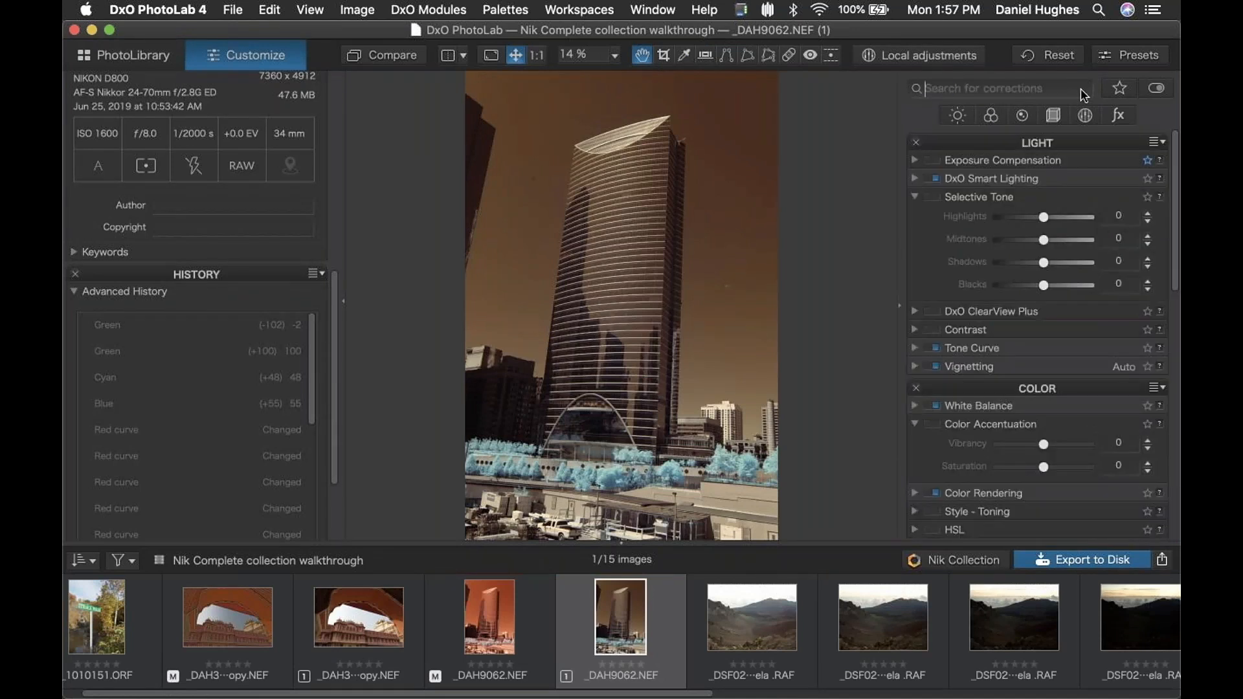
pyautogui.click(913, 197)
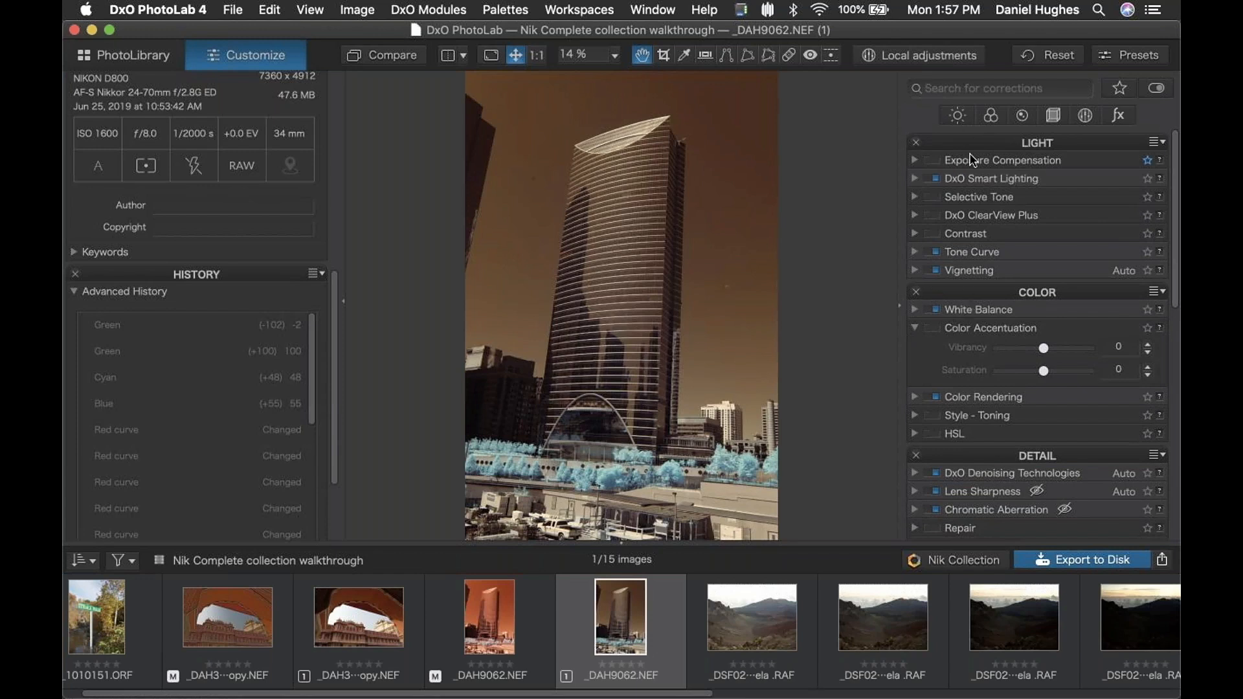
pyautogui.click(1022, 117)
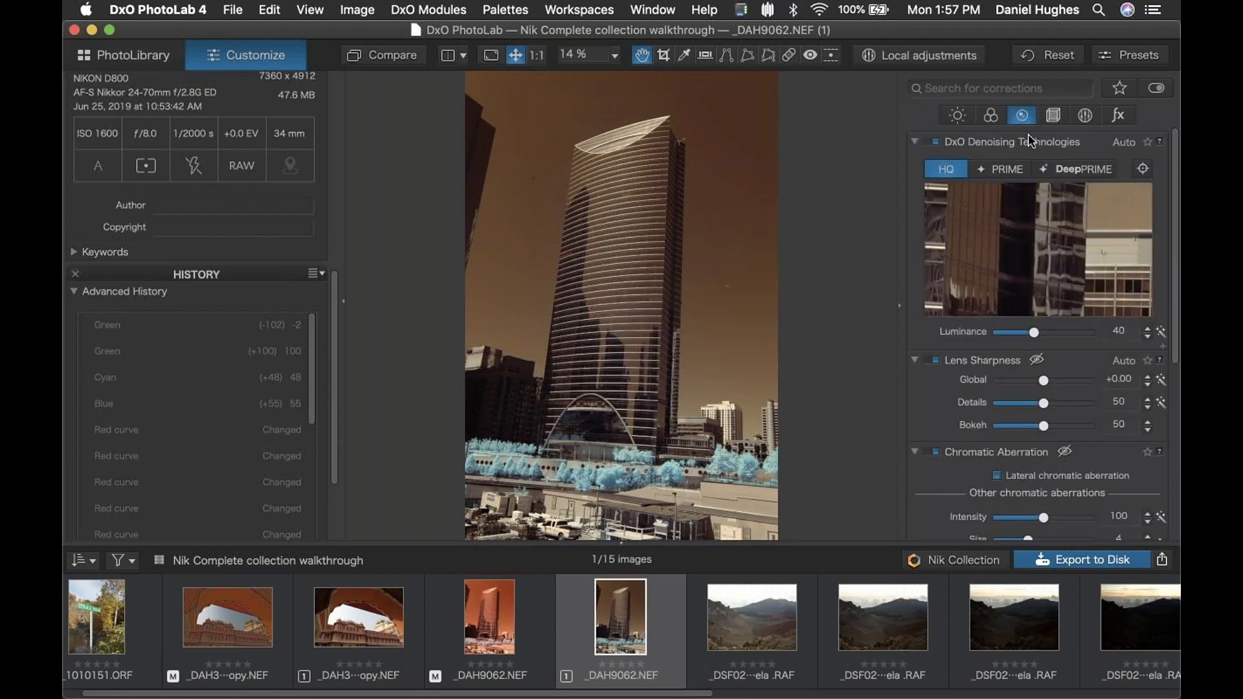
pyautogui.click(1018, 143)
pyautogui.click(1019, 144)
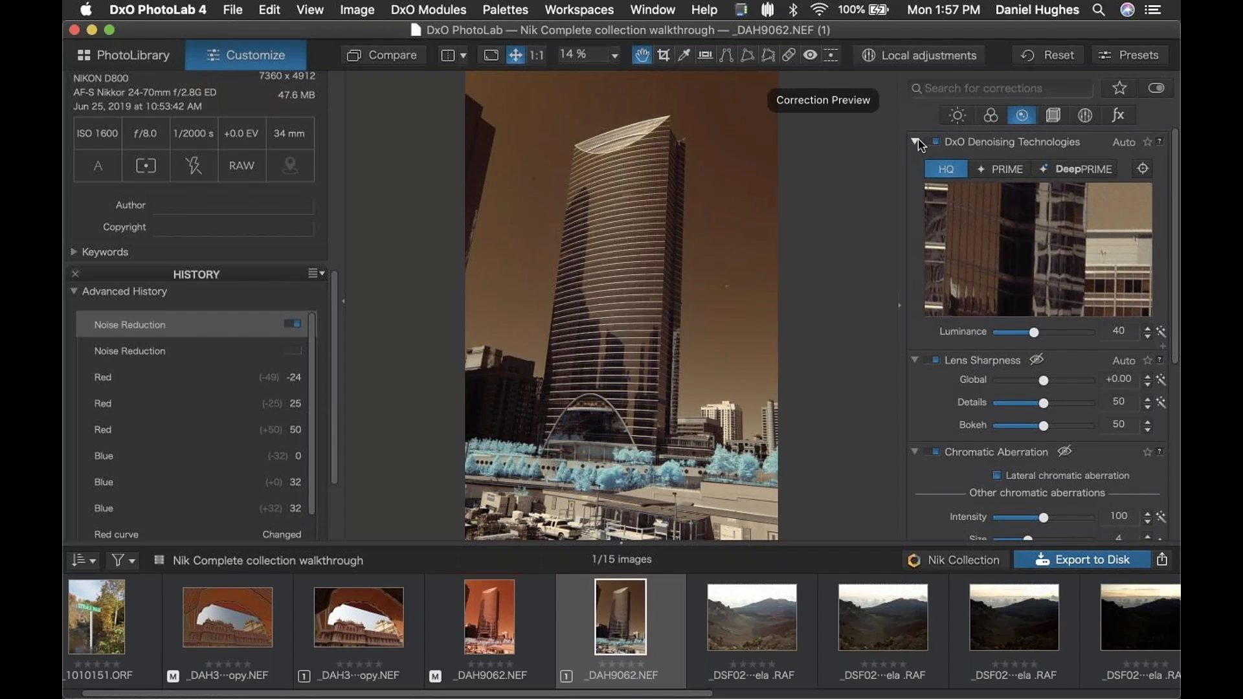
# Step: Collapse the DxO Denoising Technologies, Lens Sharpness, Chromatic Aberration and Repair sections of the Detail corrections
pyautogui.click(915, 141)
pyautogui.click(915, 160)
pyautogui.click(915, 179)
pyautogui.click(915, 196)
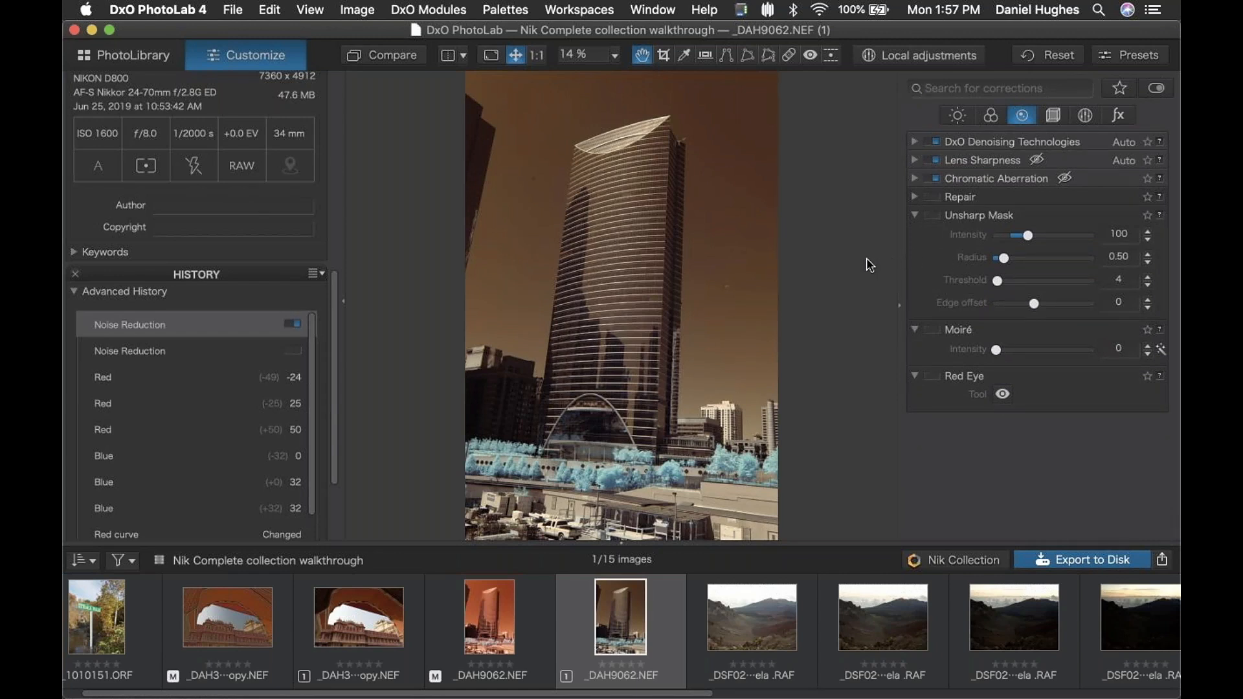
# Step: Enable Unsharp Mask on the virtual copy and check the expand and collapse options for the corrections
pyautogui.click(1000, 219)
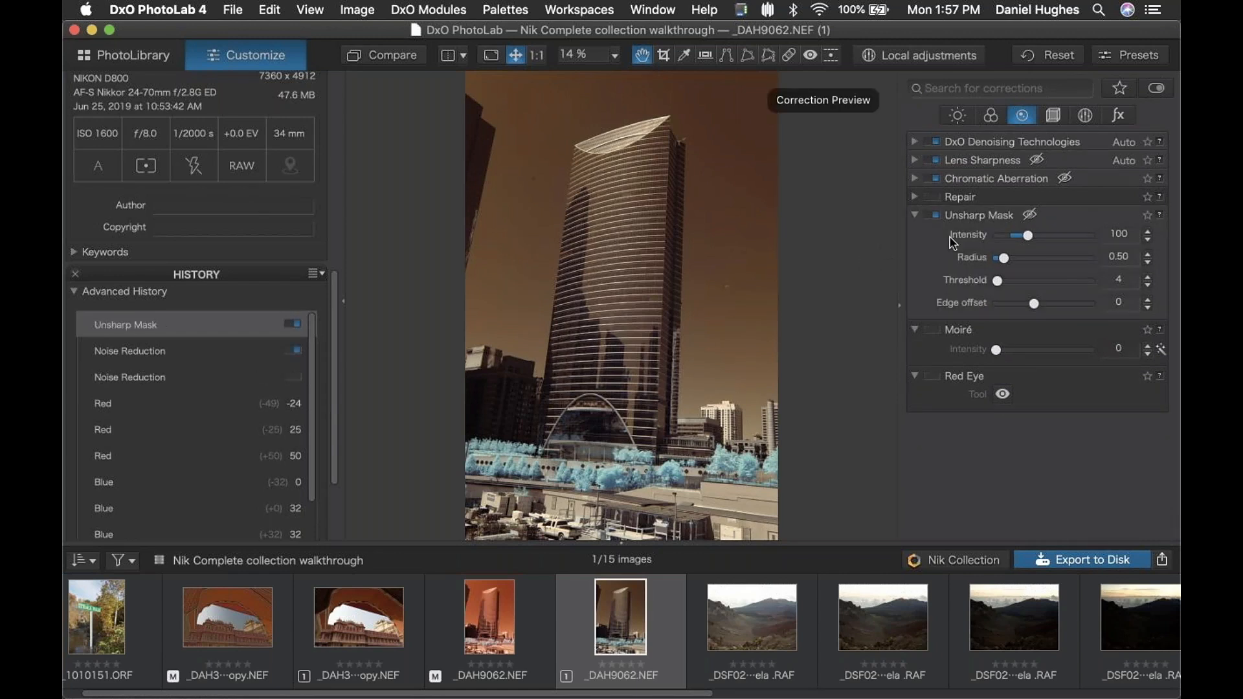
pyautogui.rightClick(1092, 218)
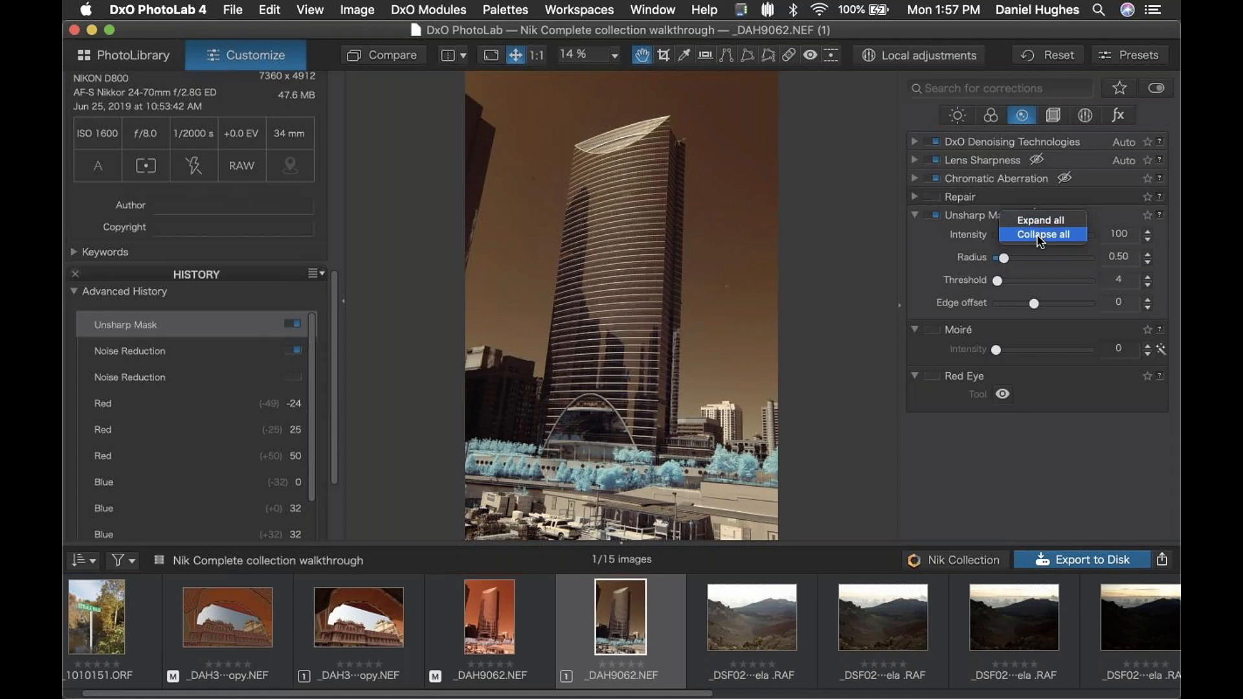
pyautogui.click(942, 226)
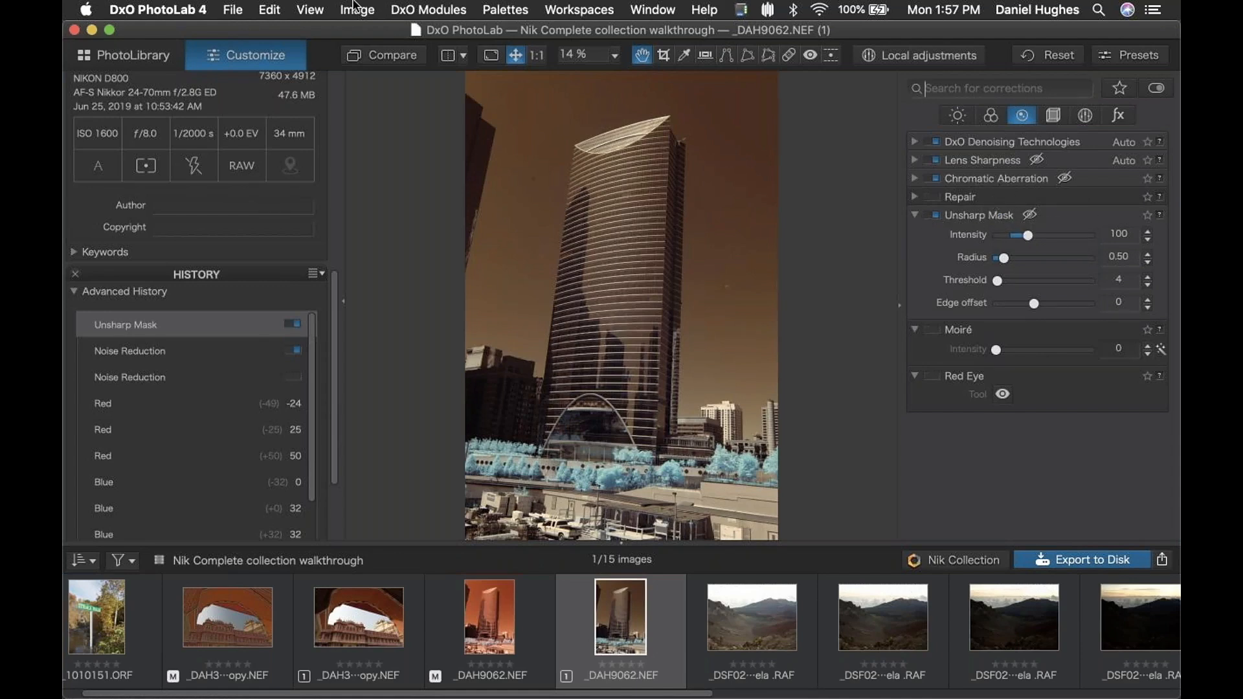
# Step: Restore the full view of collapsed correction sections and collapse the Light and Color palettes
pyautogui.click(505, 9)
pyautogui.click(608, 48)
pyautogui.click(956, 143)
pyautogui.click(978, 164)
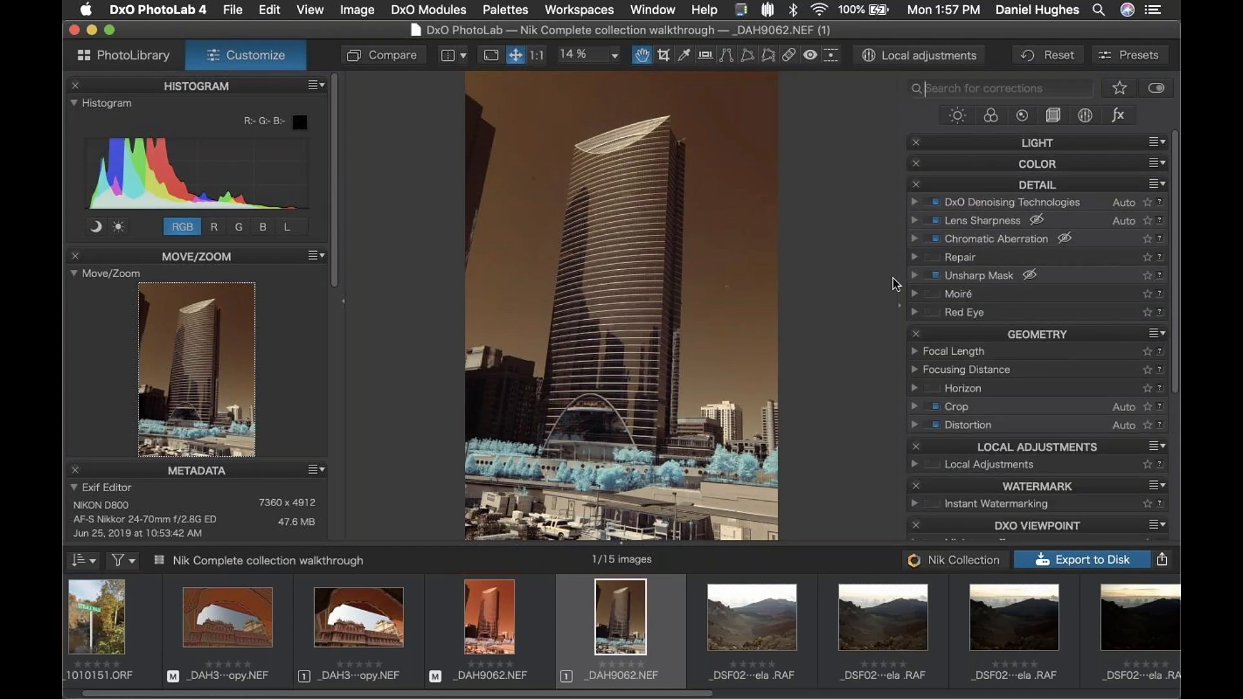
# Step: Disable Unsharp Mask, expand its settings and remove it from the Detail palette
pyautogui.click(975, 277)
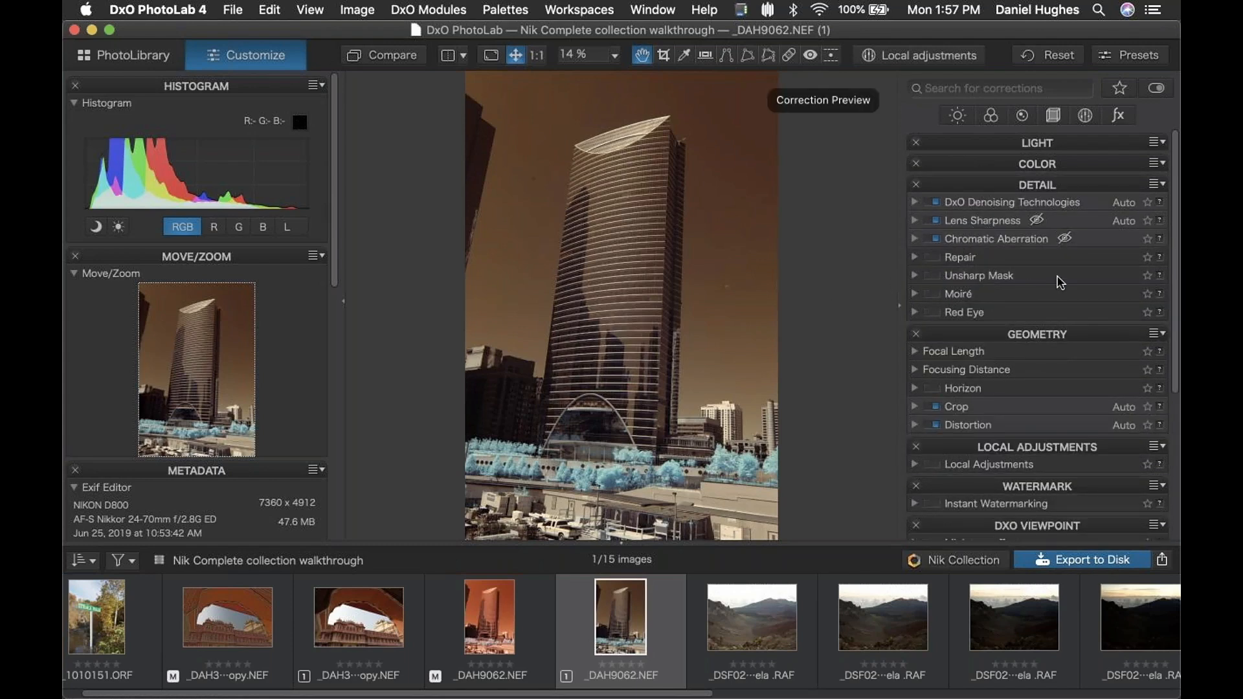
pyautogui.click(915, 276)
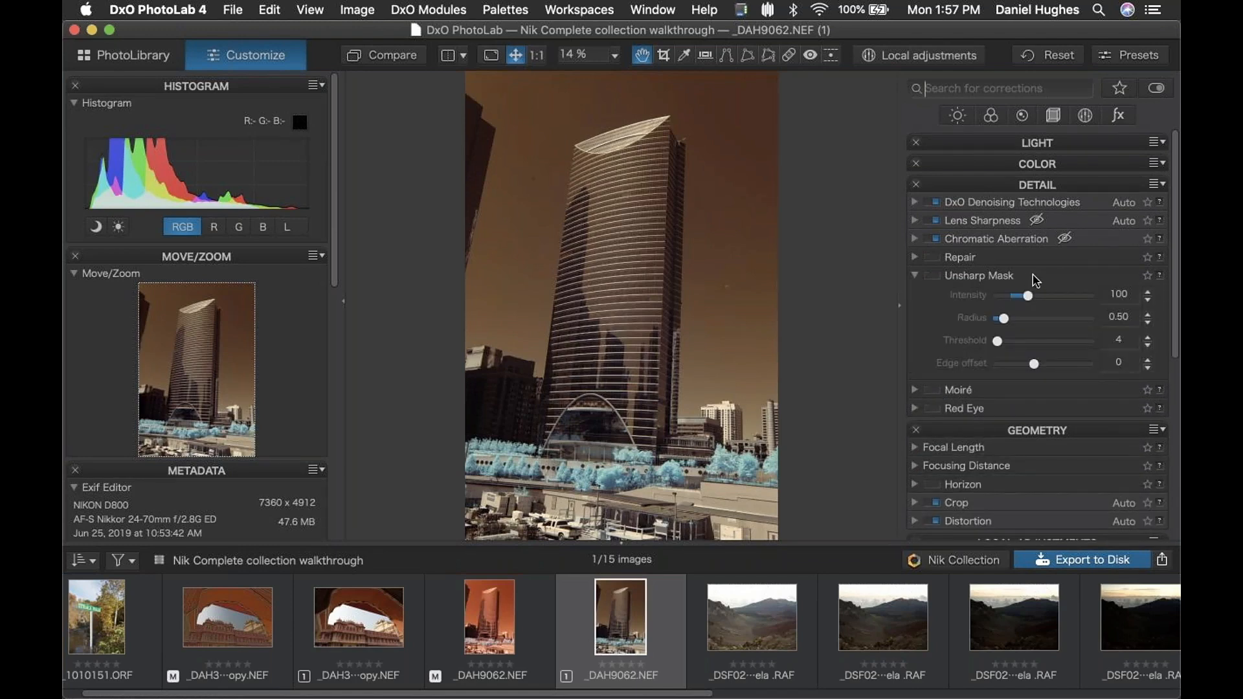
pyautogui.moveTo(1033, 278); pyautogui.dragTo(625, 235)
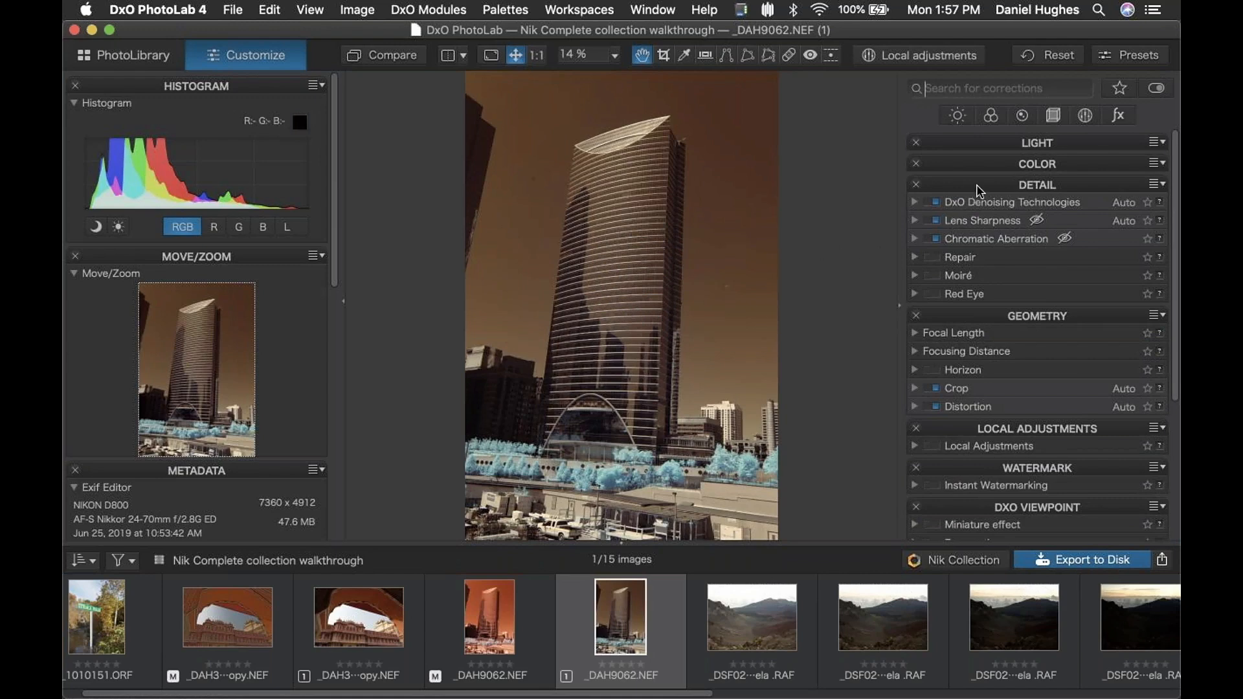
# Step: Add Unsharp Mask back to the Detail palette and place it between Repair and Moiré
pyautogui.moveTo(981, 181); pyautogui.dragTo(977, 184)
pyautogui.click(1158, 185)
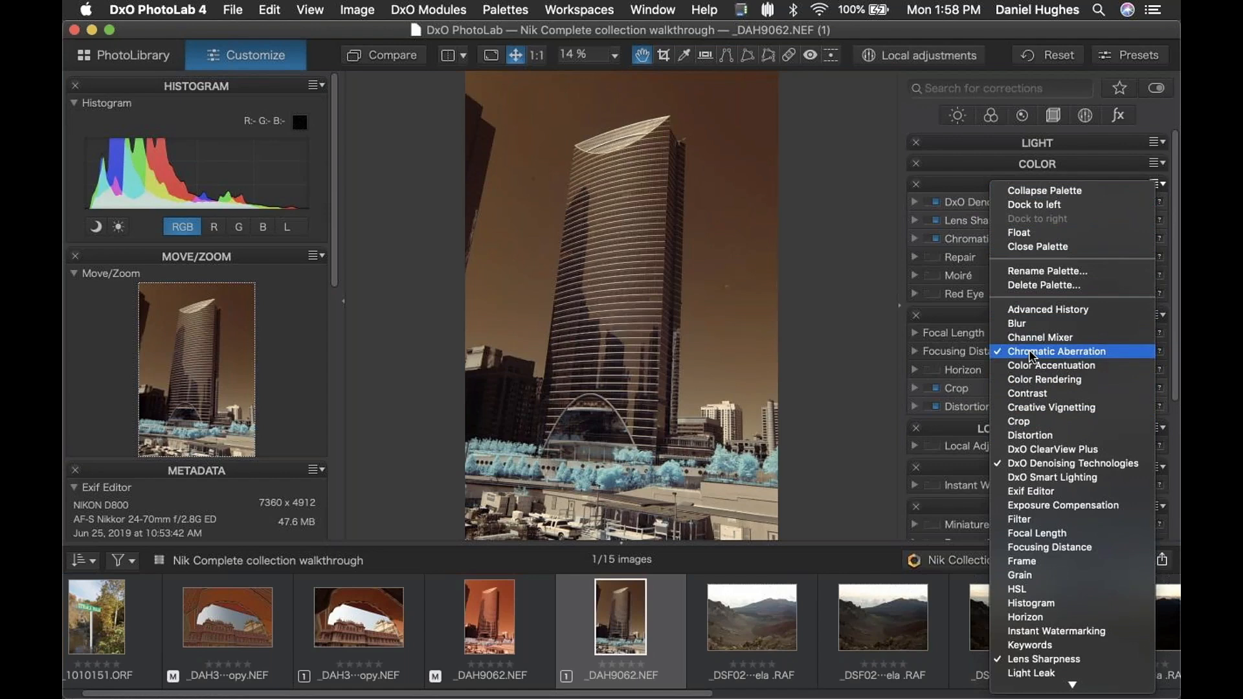
pyautogui.scroll(-5, 1033, 628)
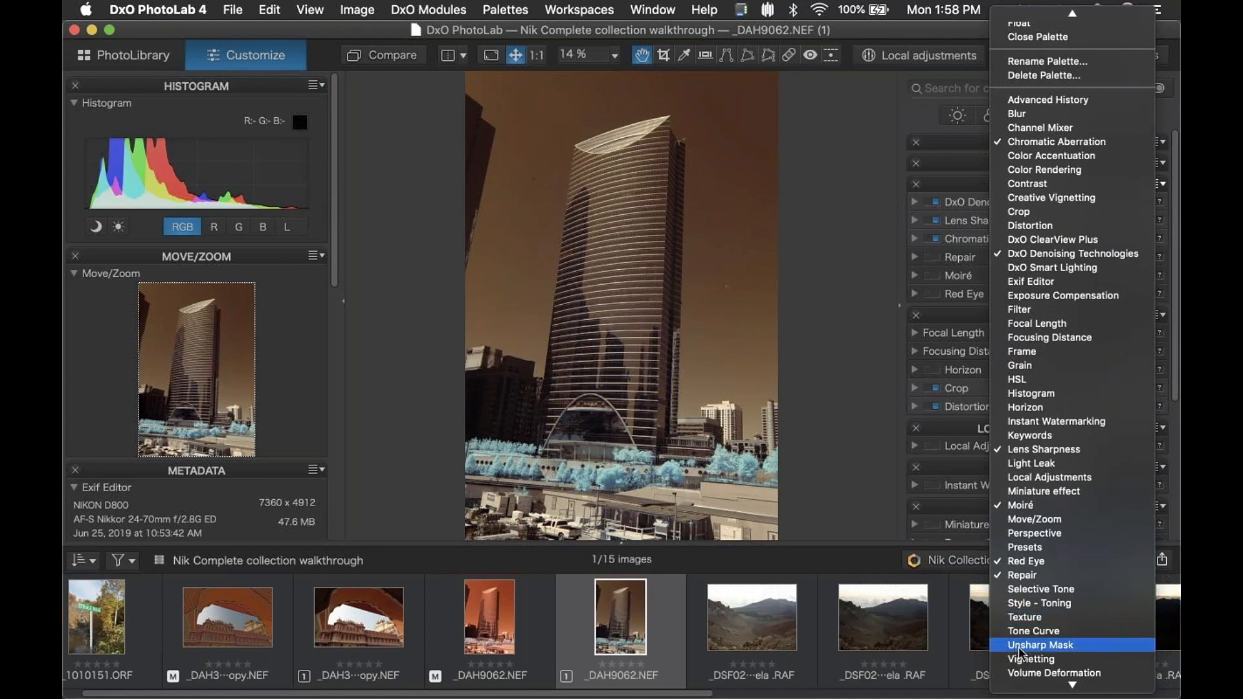
pyautogui.click(1036, 646)
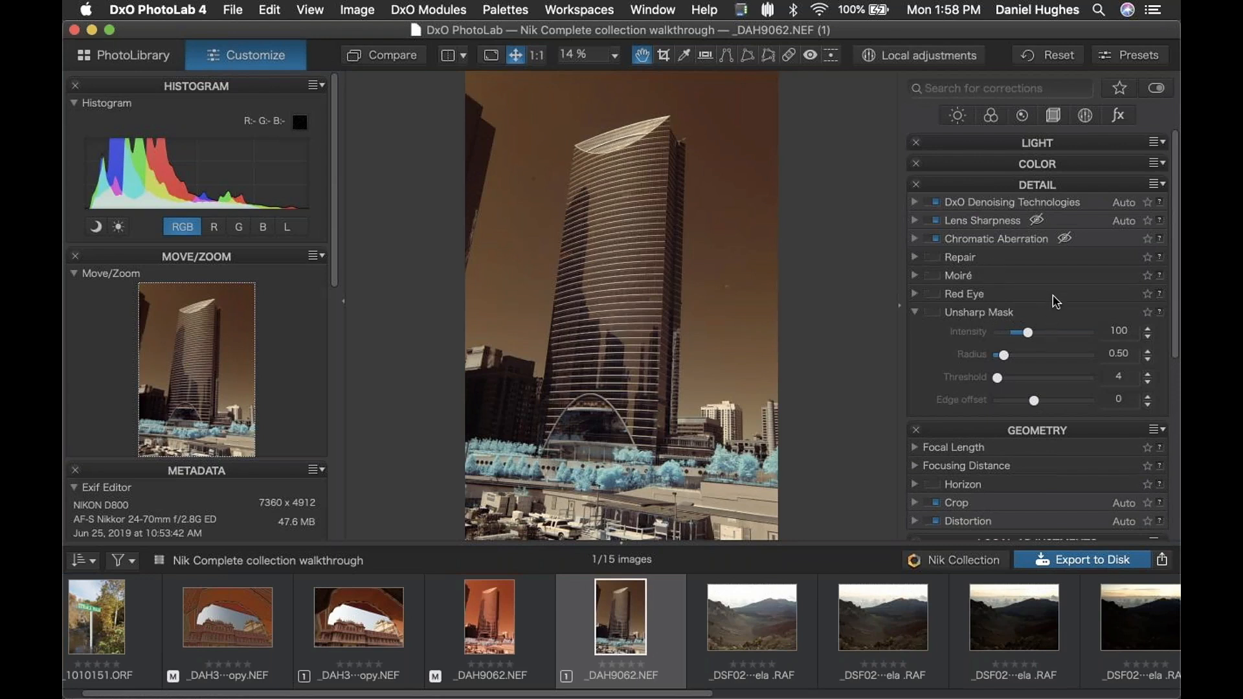
pyautogui.moveTo(1057, 302); pyautogui.dragTo(1094, 251)
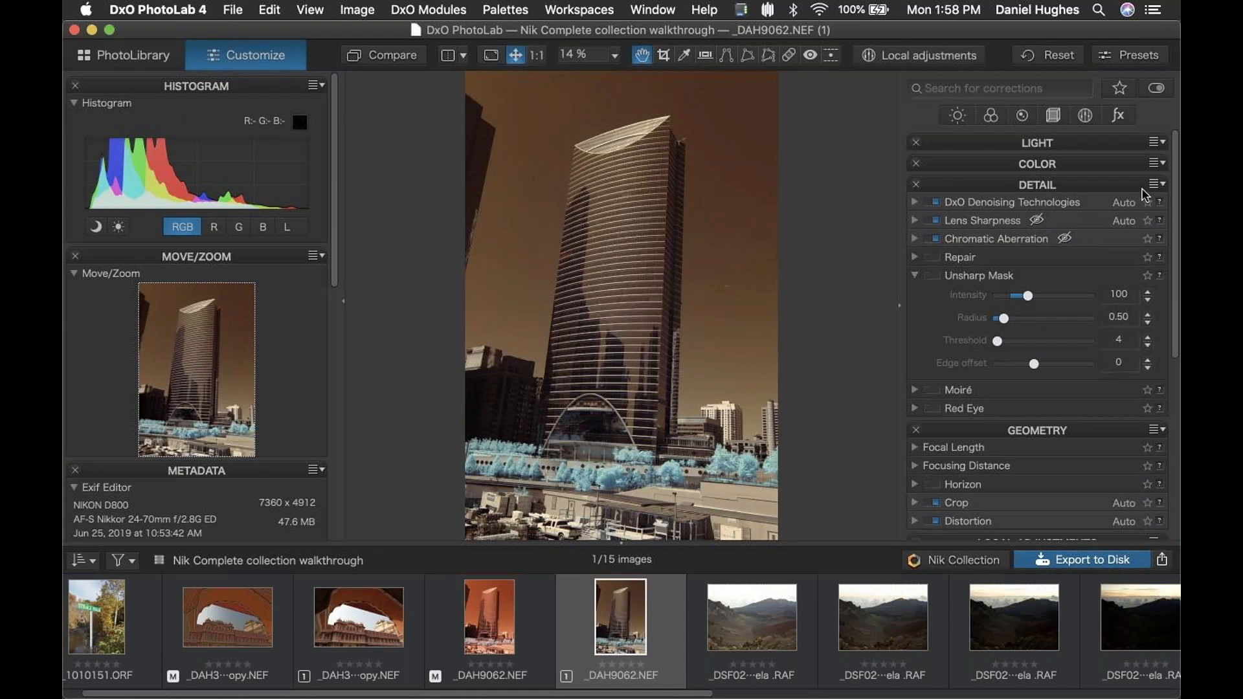
# Step: Open the preferences and review the Process and General settings
pyautogui.click(210, 6)
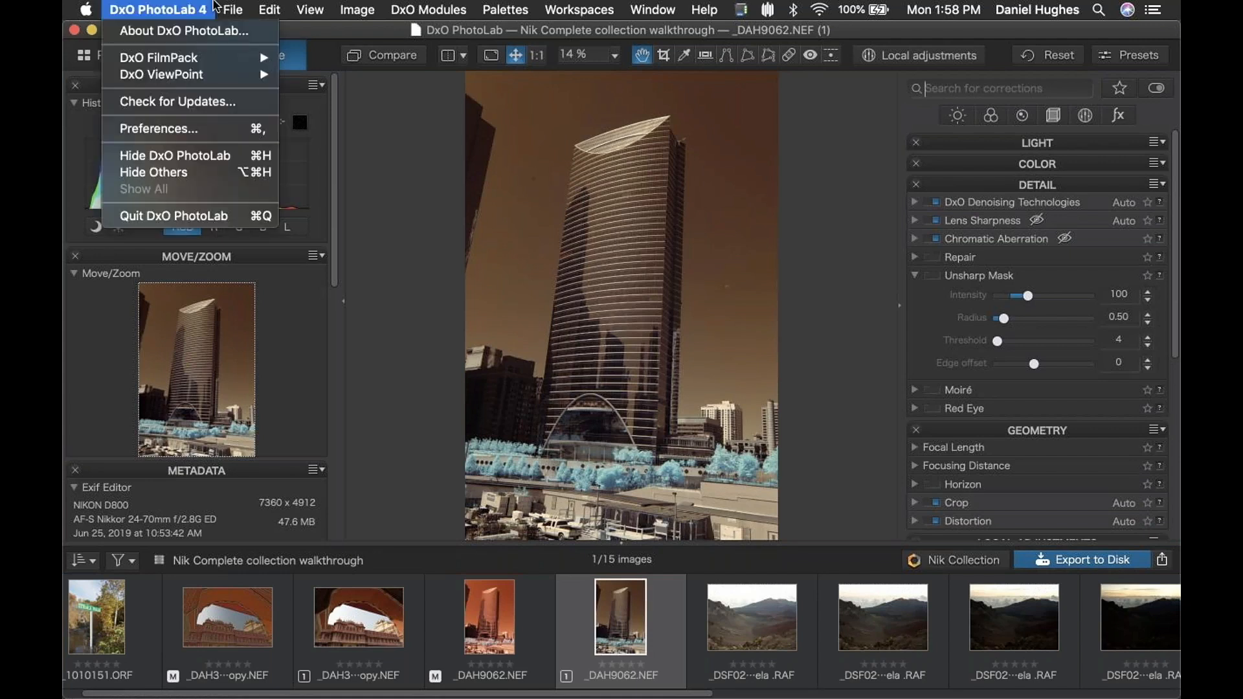
pyautogui.click(184, 131)
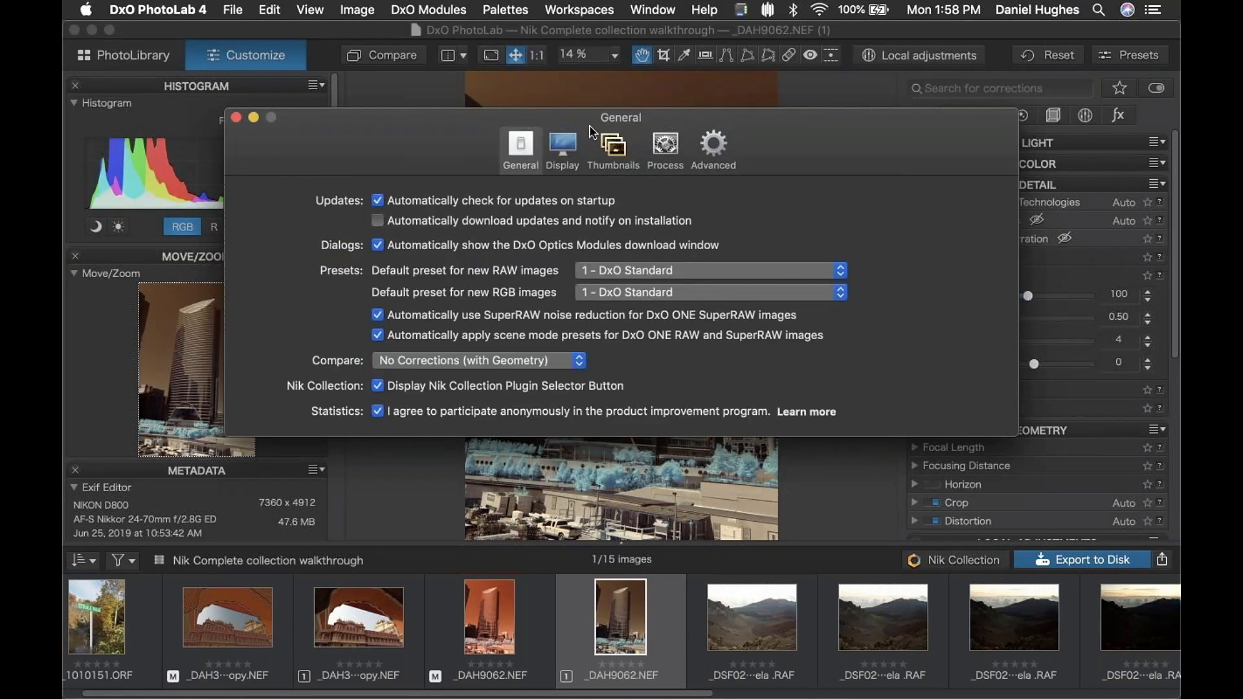
pyautogui.click(663, 147)
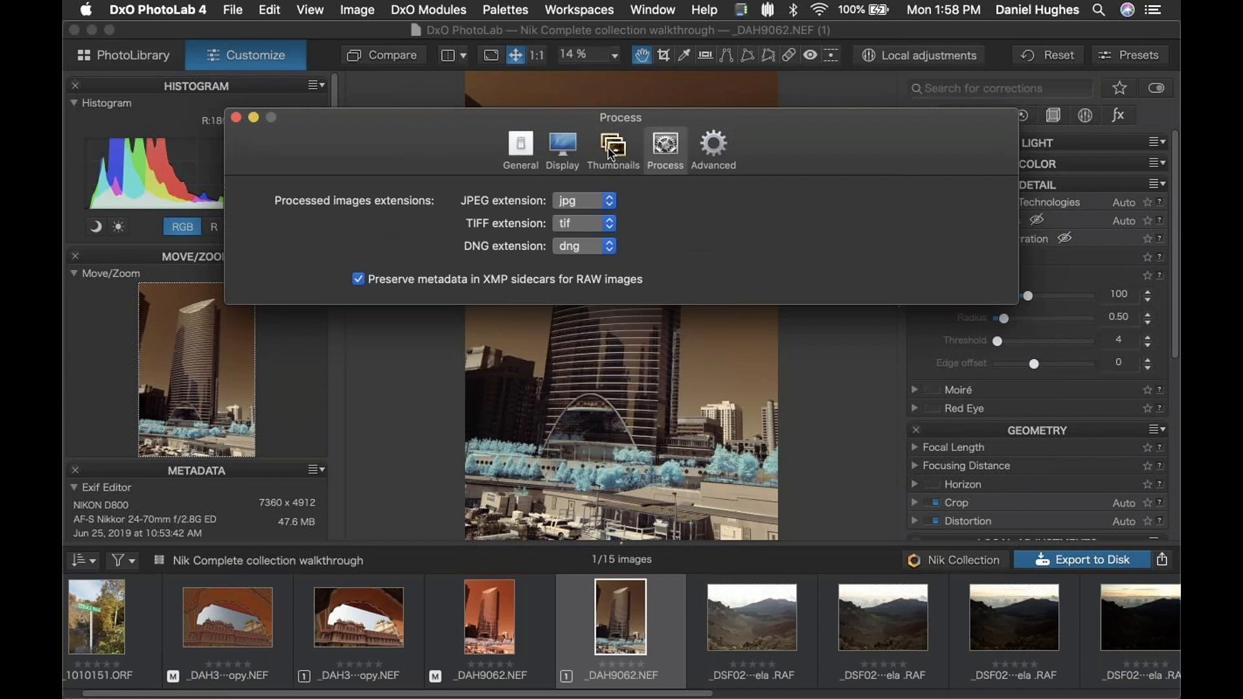
pyautogui.click(520, 150)
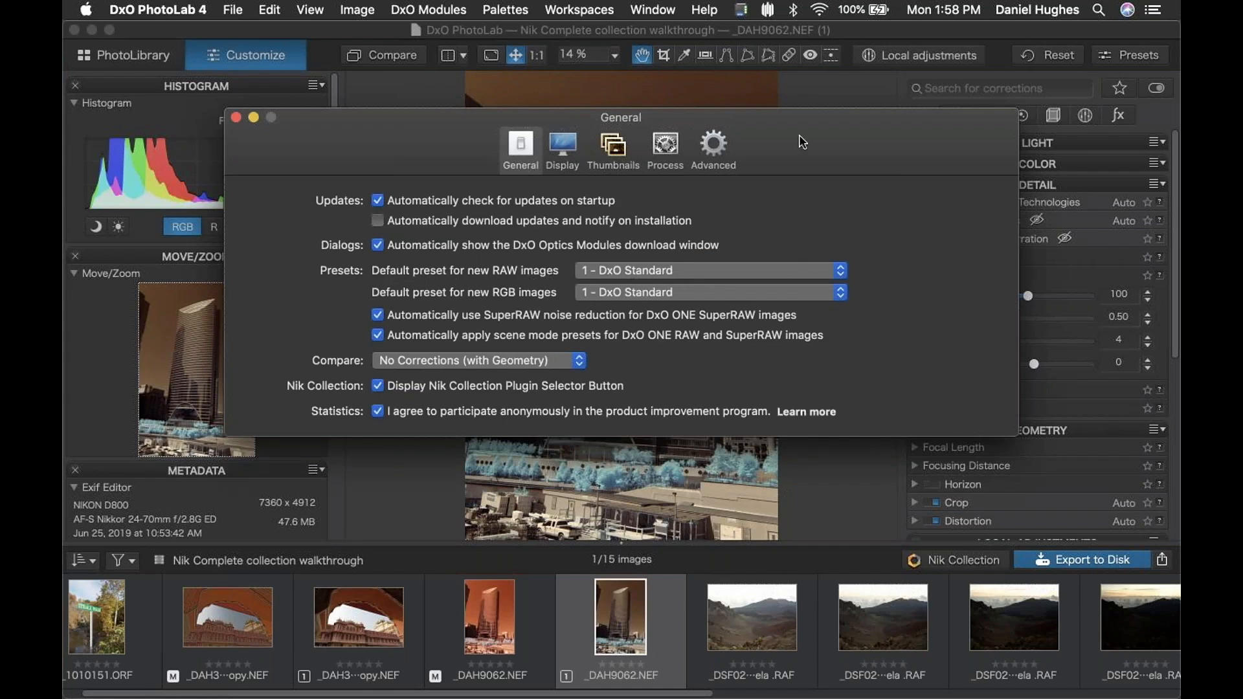
pyautogui.moveTo(818, 130); pyautogui.dragTo(848, 134)
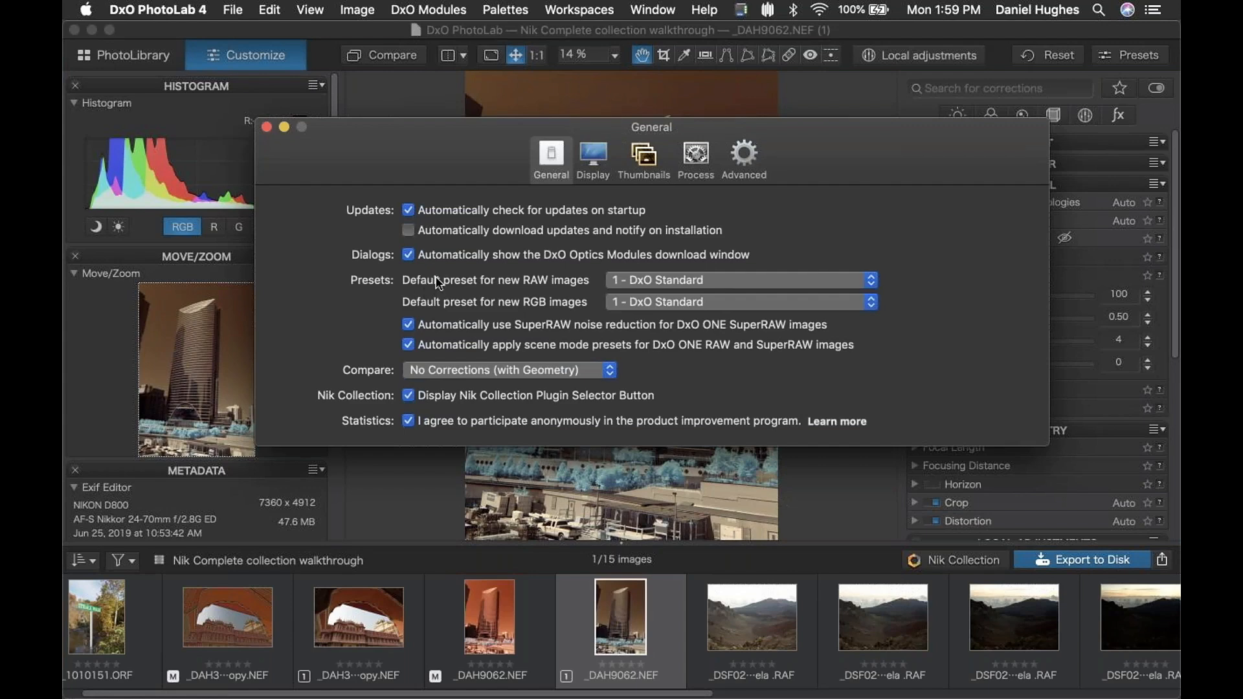
# Step: Review the presets available as the default for new RAW images and close the preferences
pyautogui.click(809, 281)
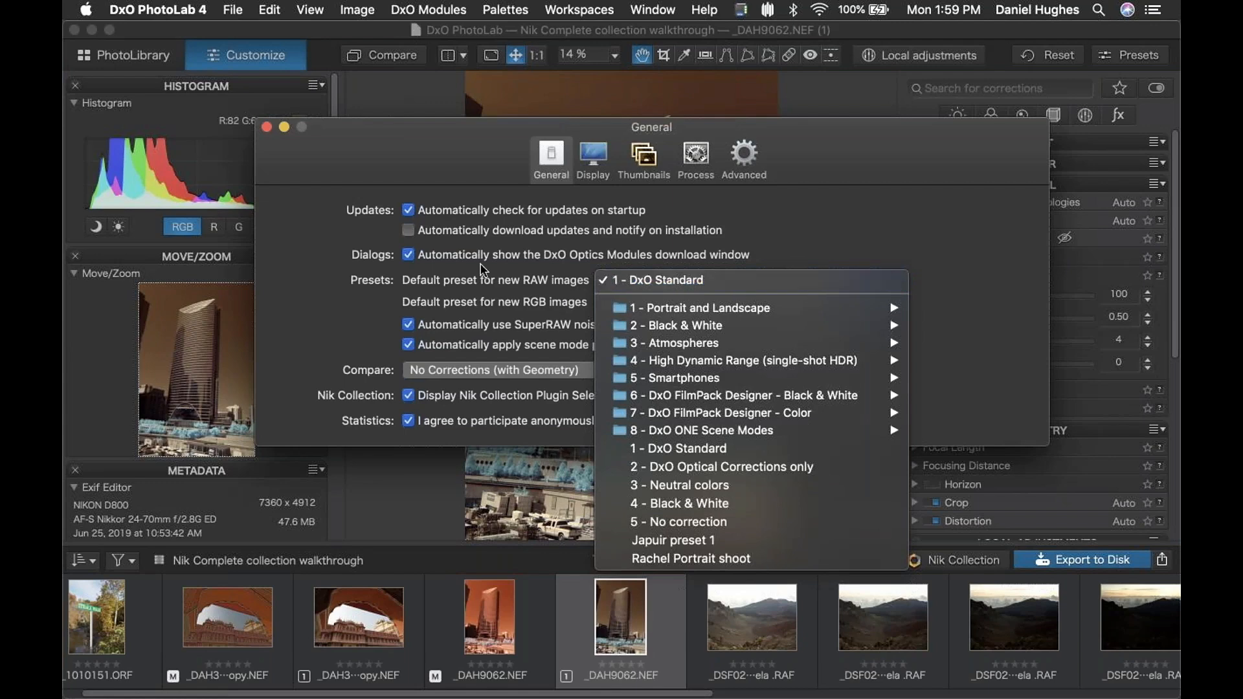
pyautogui.click(447, 151)
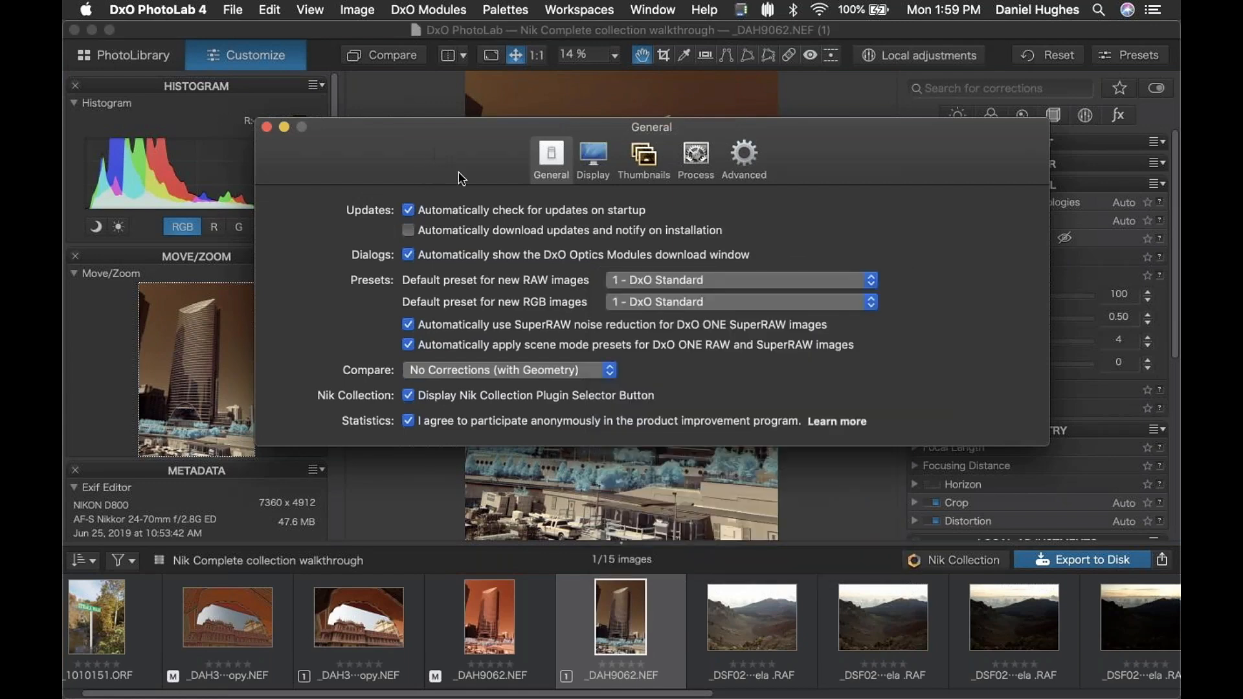
pyautogui.click(740, 280)
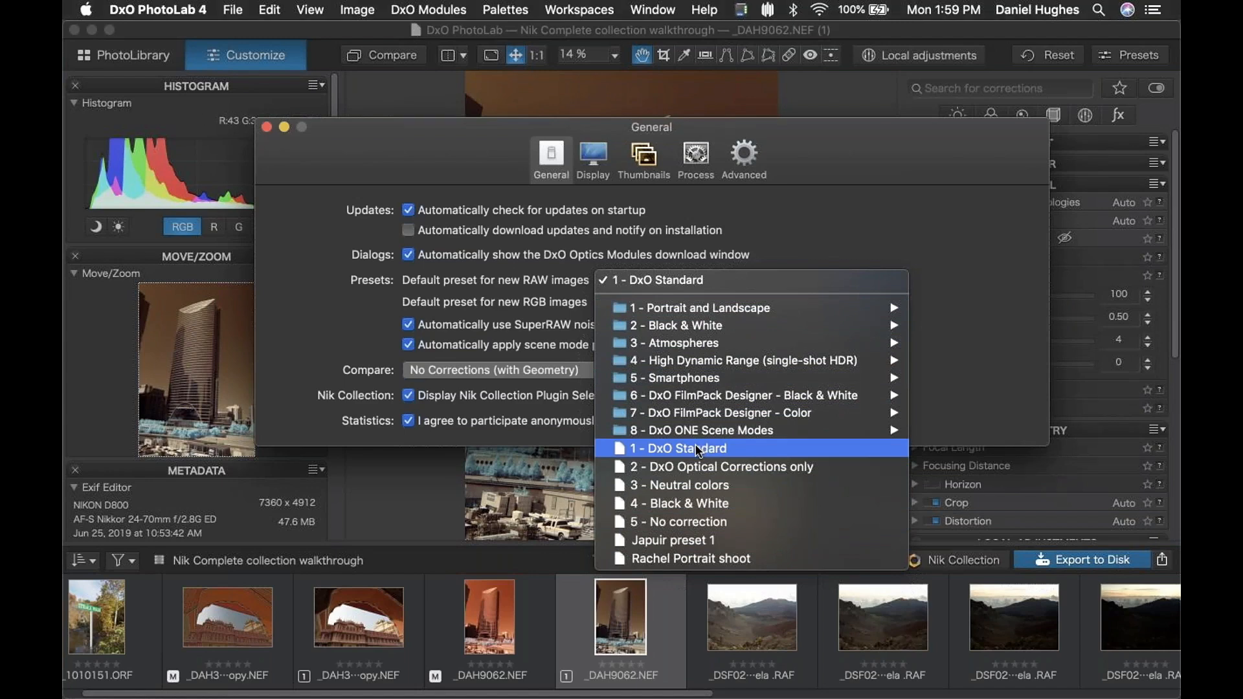
pyautogui.click(299, 313)
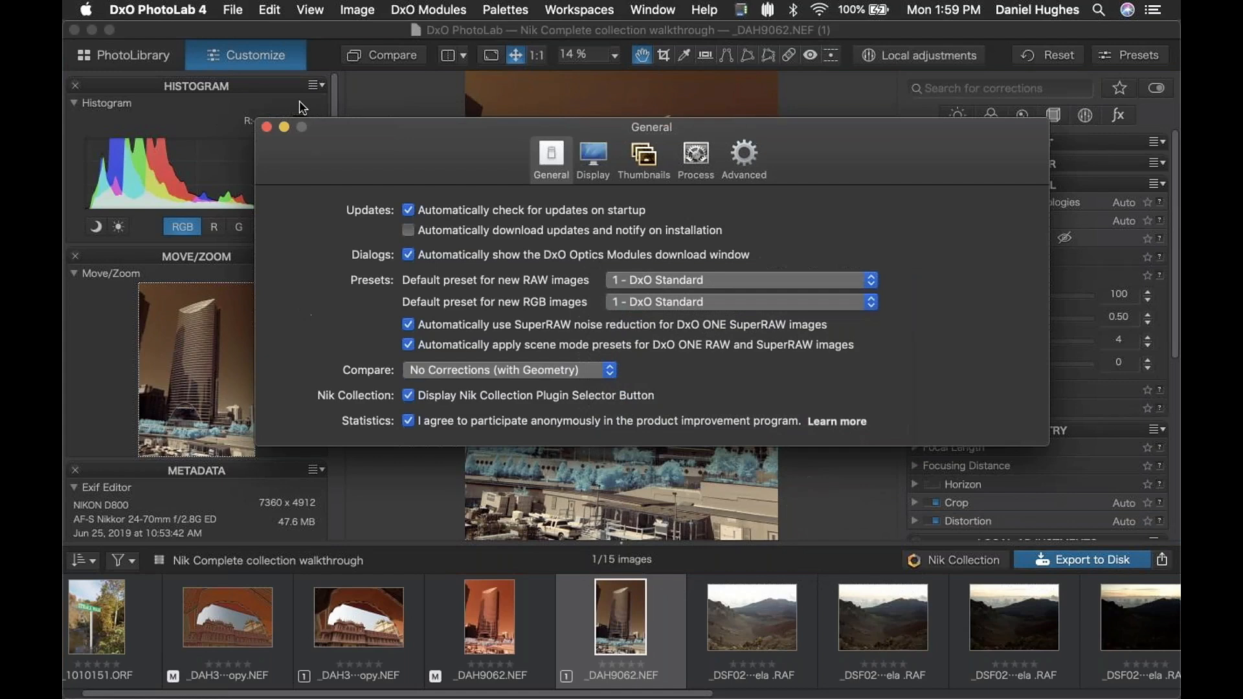
pyautogui.click(267, 130)
# Step: Collapse the History palette and select the "5 - No correction" preset in the Preset Editor
pyautogui.moveTo(335, 116); pyautogui.dragTo(343, 248)
pyautogui.scroll(-10, 343, 248)
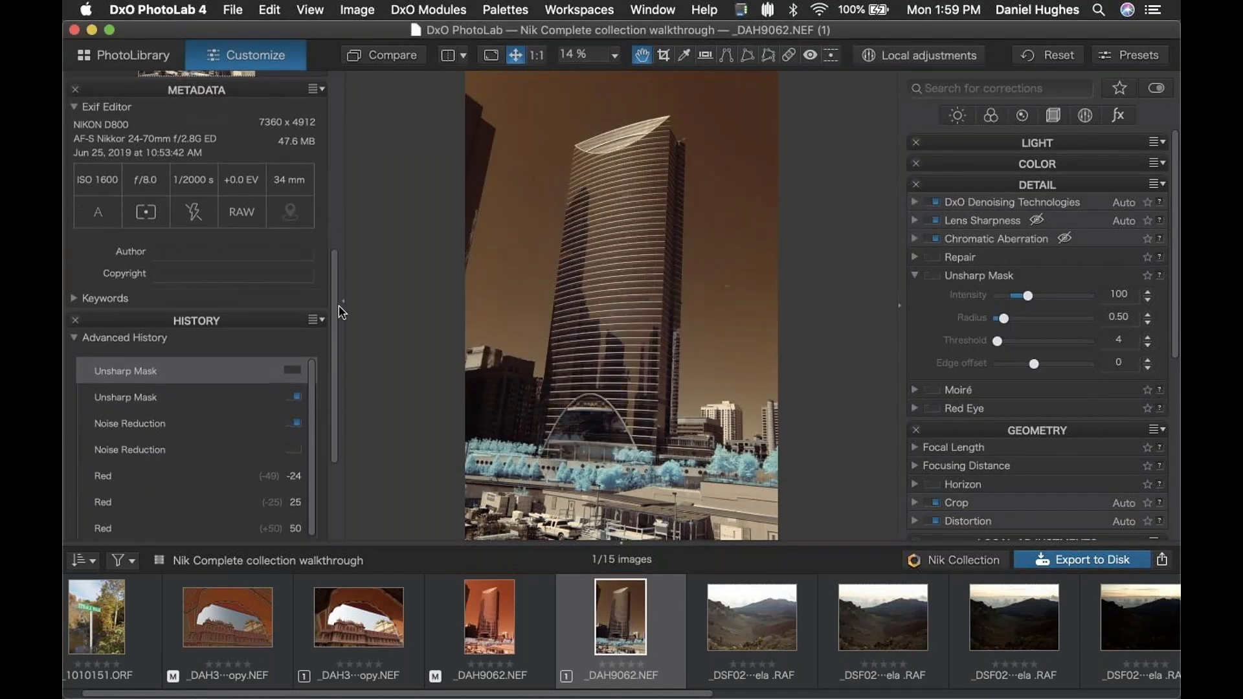
pyautogui.click(273, 162)
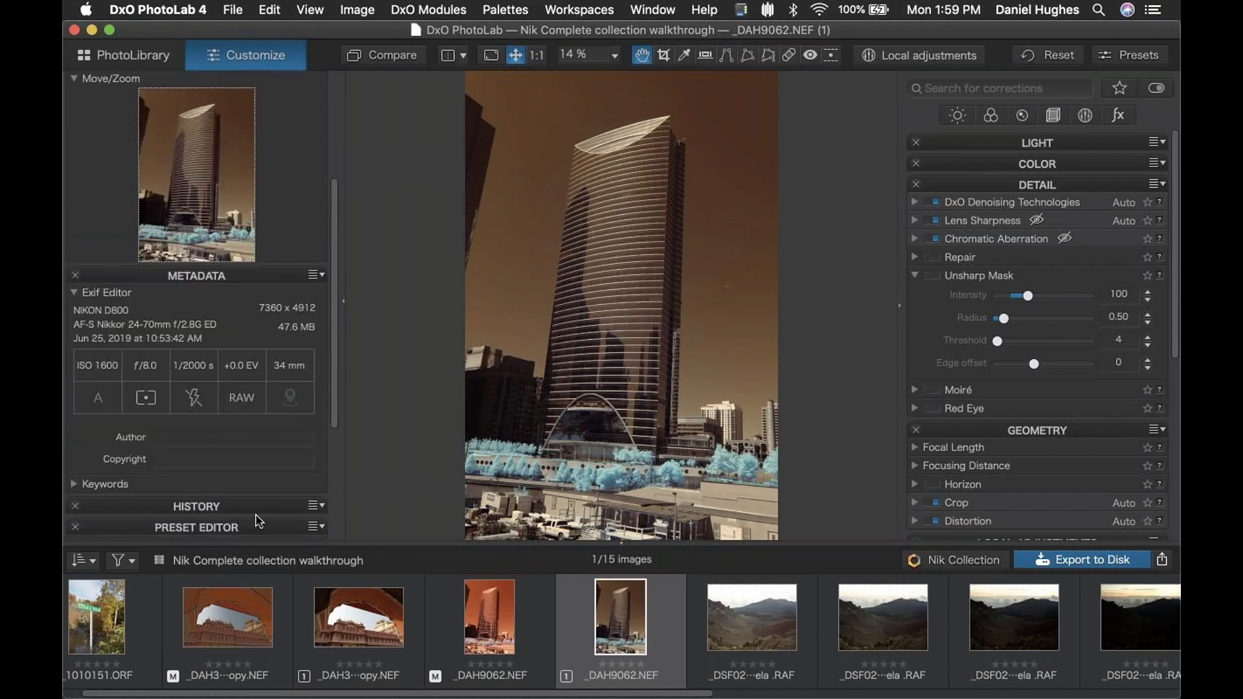
pyautogui.scroll(-8, 340, 285)
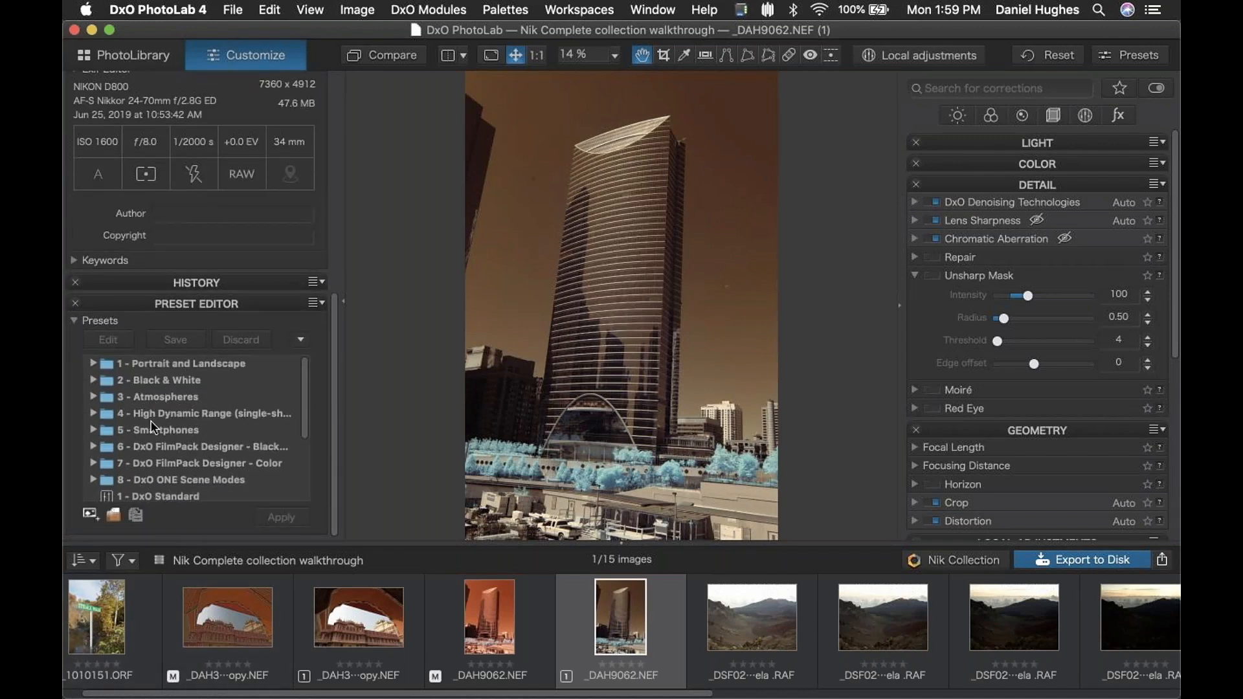
pyautogui.scroll(-5, 304, 386)
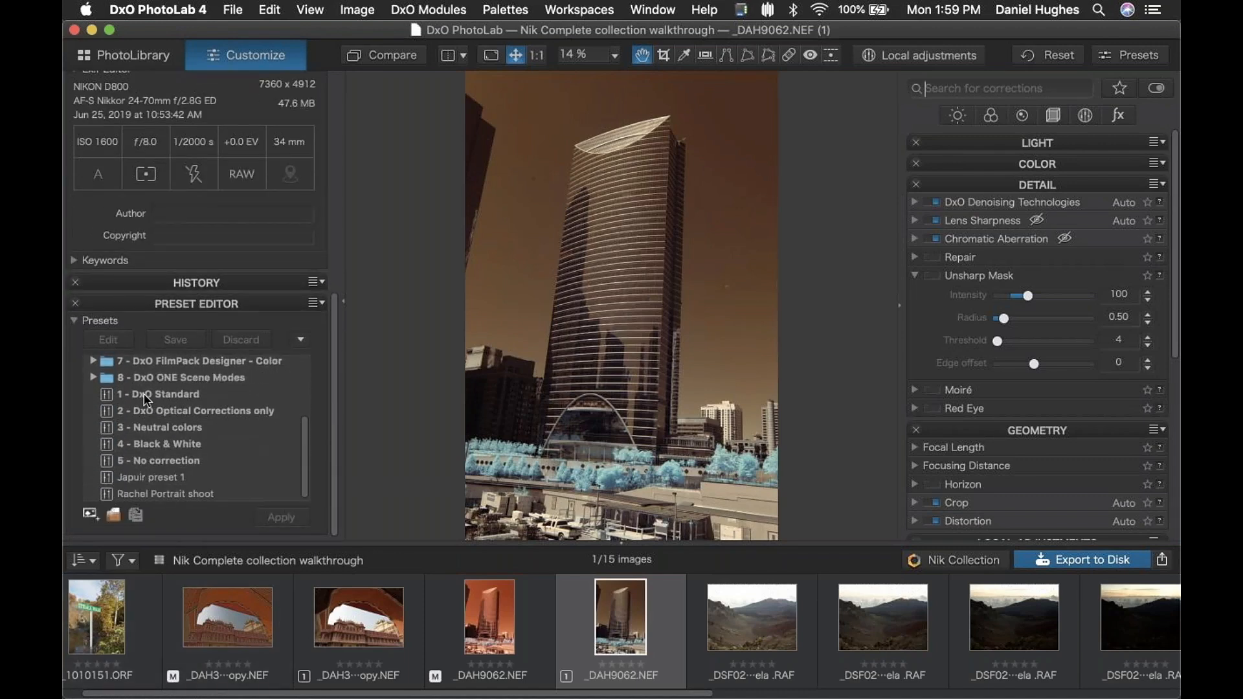
pyautogui.click(156, 461)
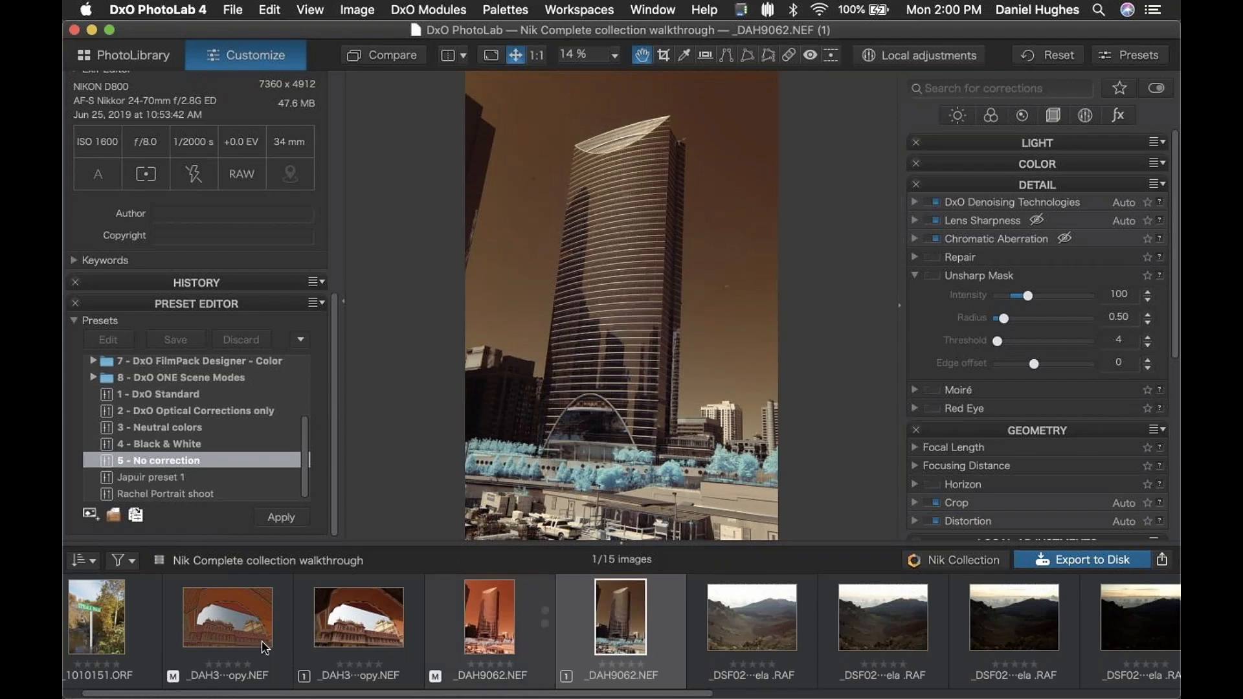
# Step: Return to the PhotoLibrary with the images of the Nik Complete collection walkthrough project
pyautogui.click(134, 55)
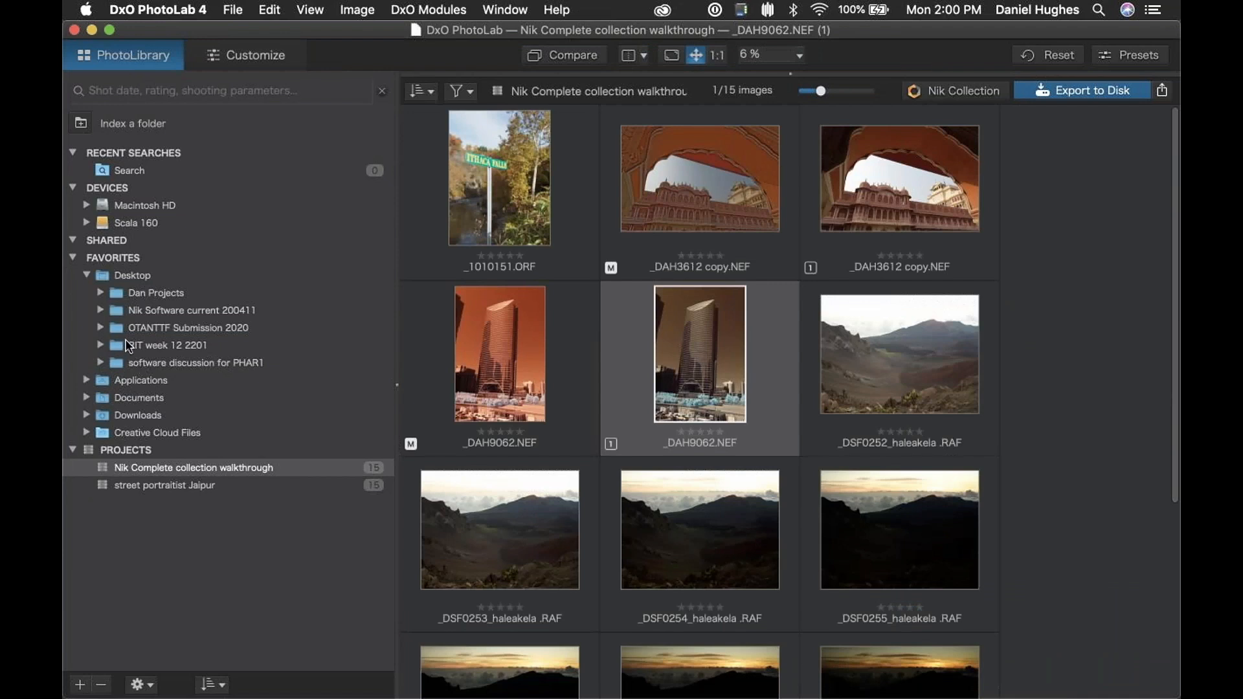